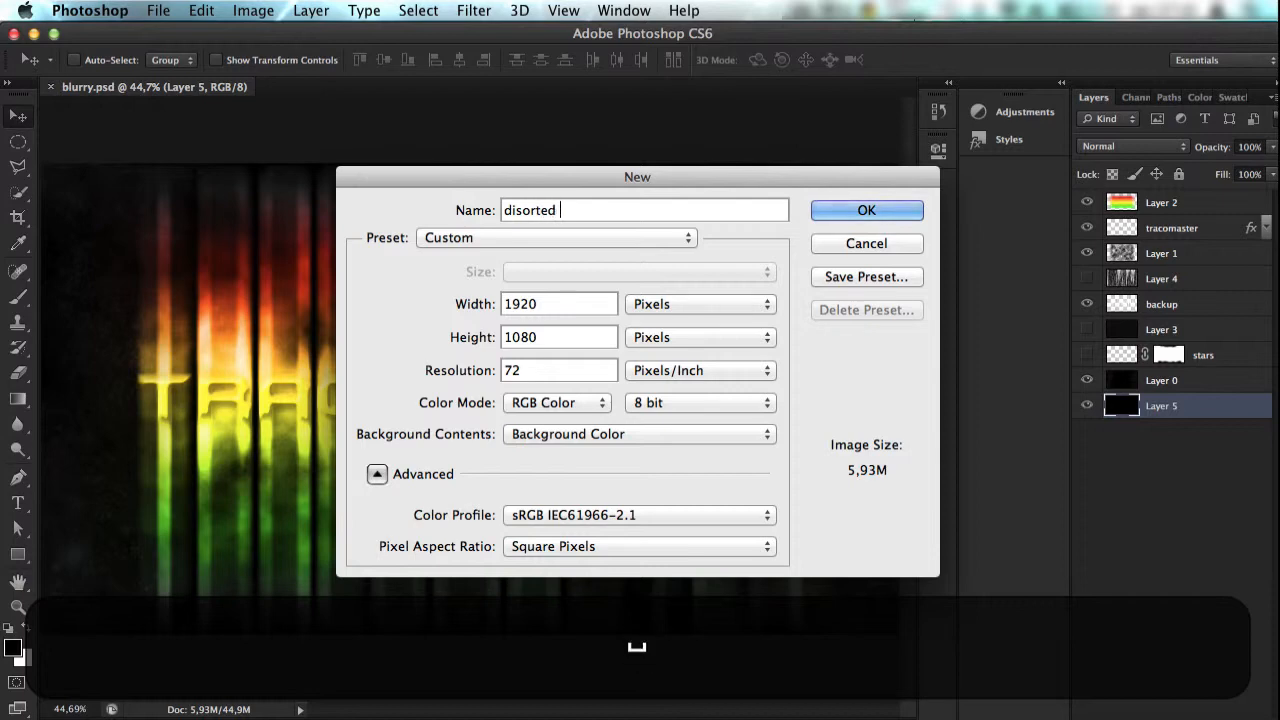
Step: Create a new document named "disorted text" at 1920 × 1080 pixels, 72 pixels/inch, in RGB Color
key(Tab)
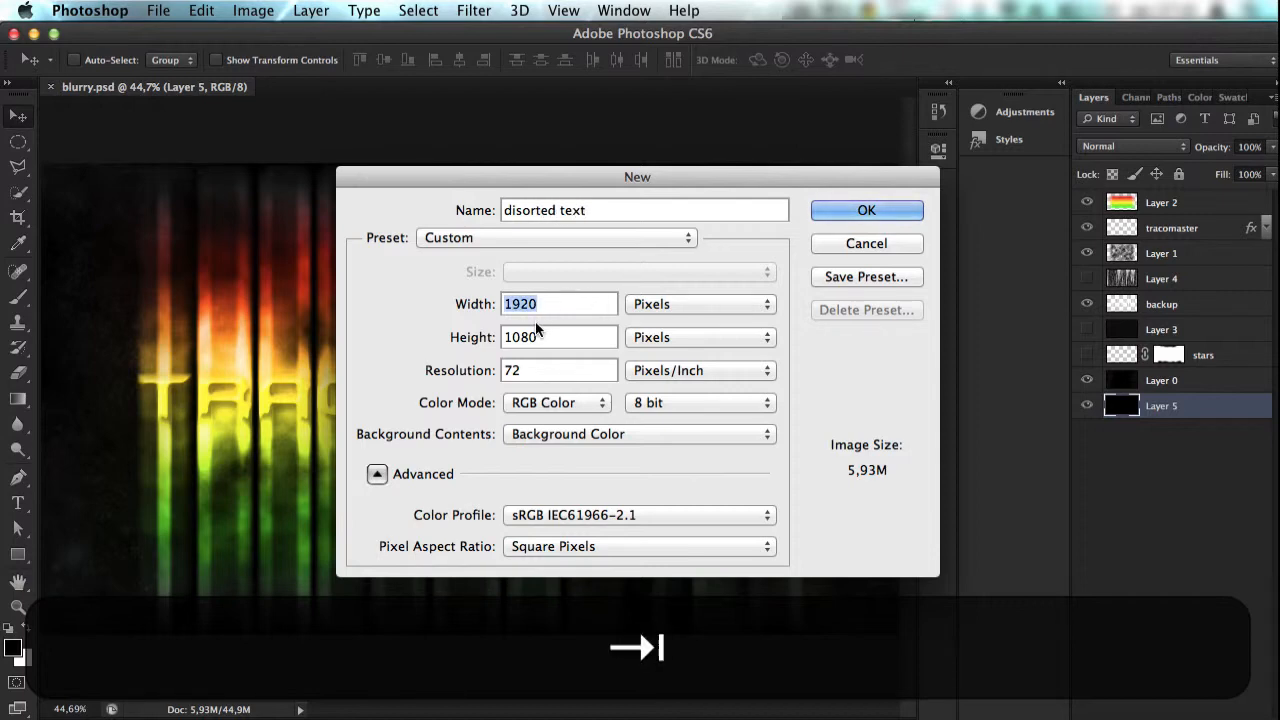
key(Tab)
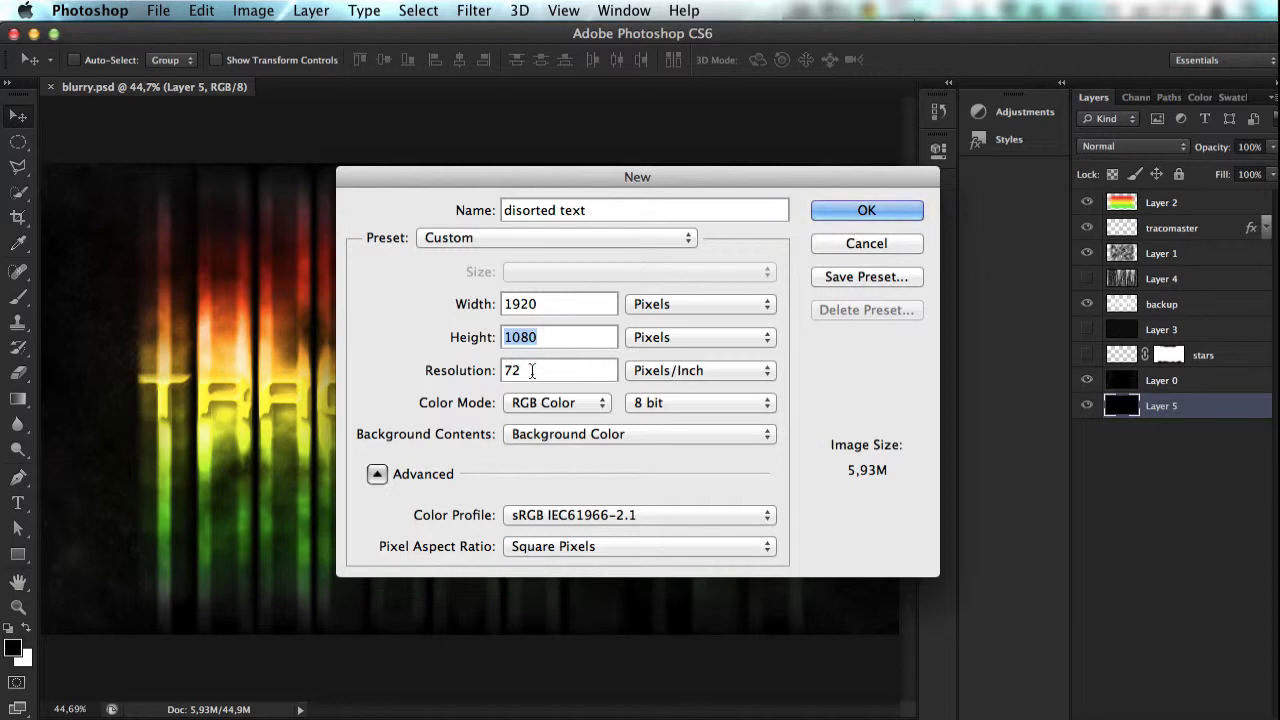
key(Tab)
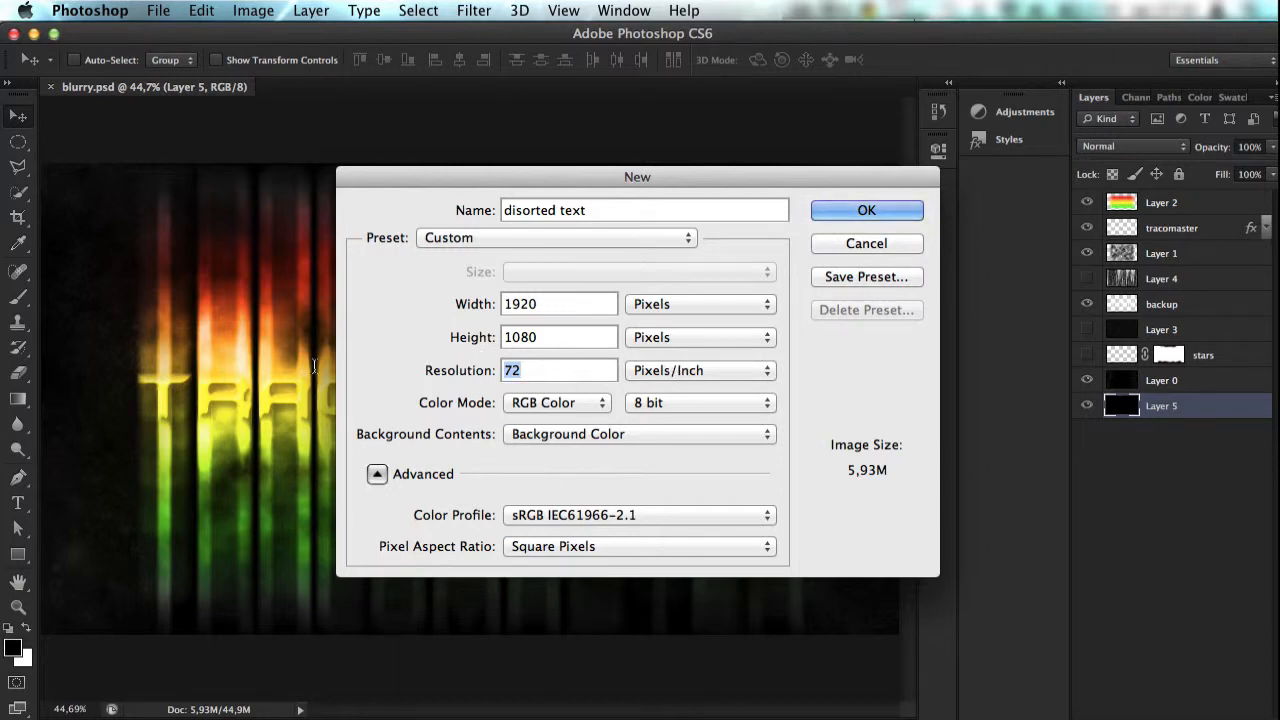
click(553, 372)
drag(507, 371, 685, 392)
click(843, 212)
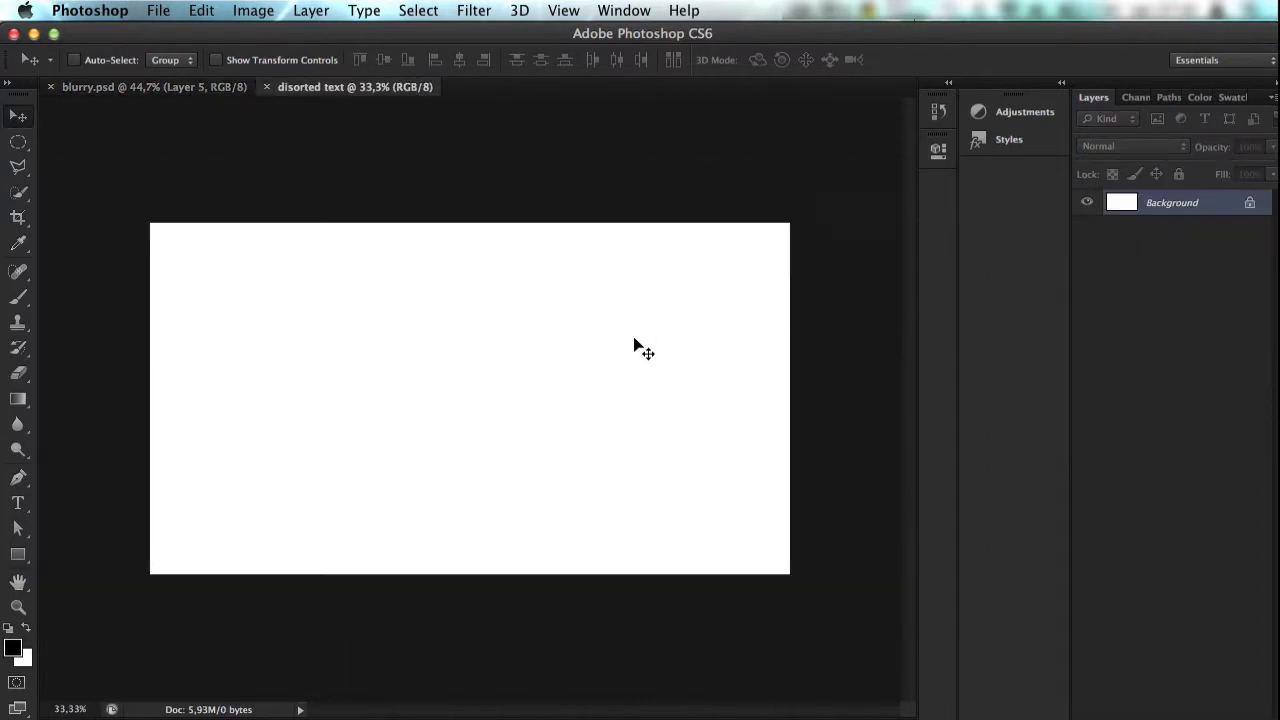
key(super+n)
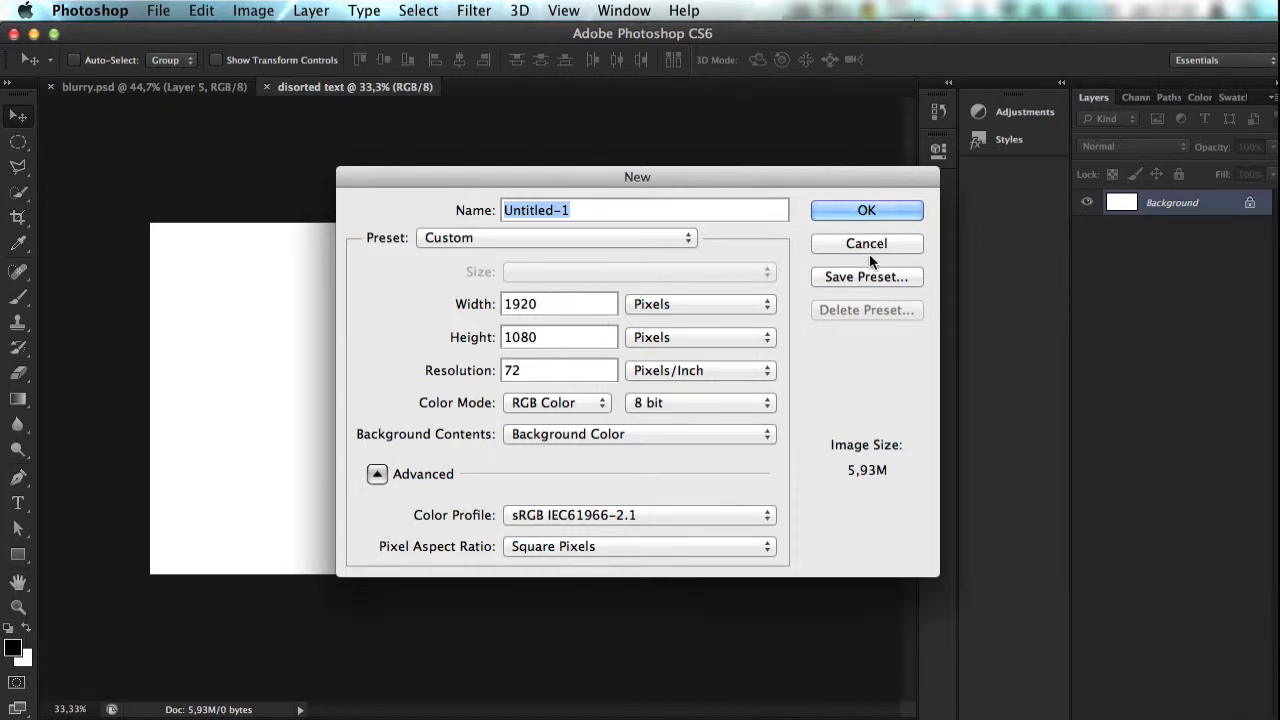
click(888, 219)
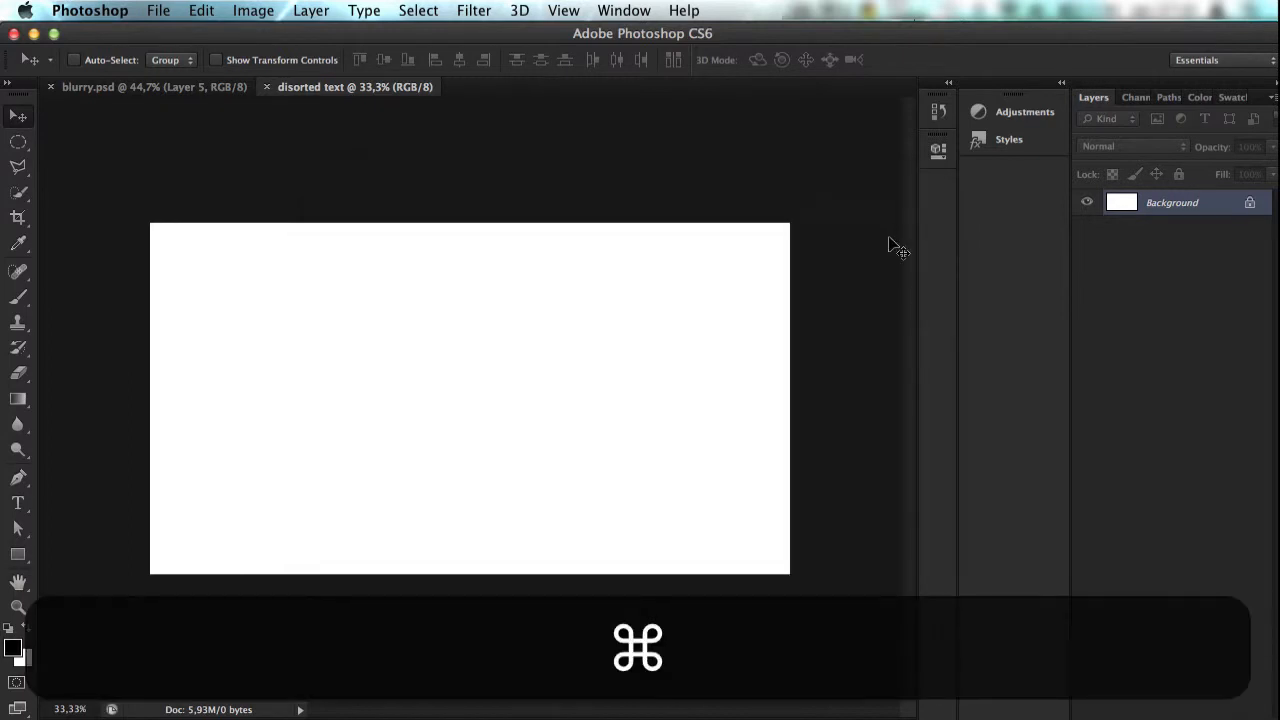
Step: Convert the locked Background into a regular layer and invert its white fill to black
key(super+0)
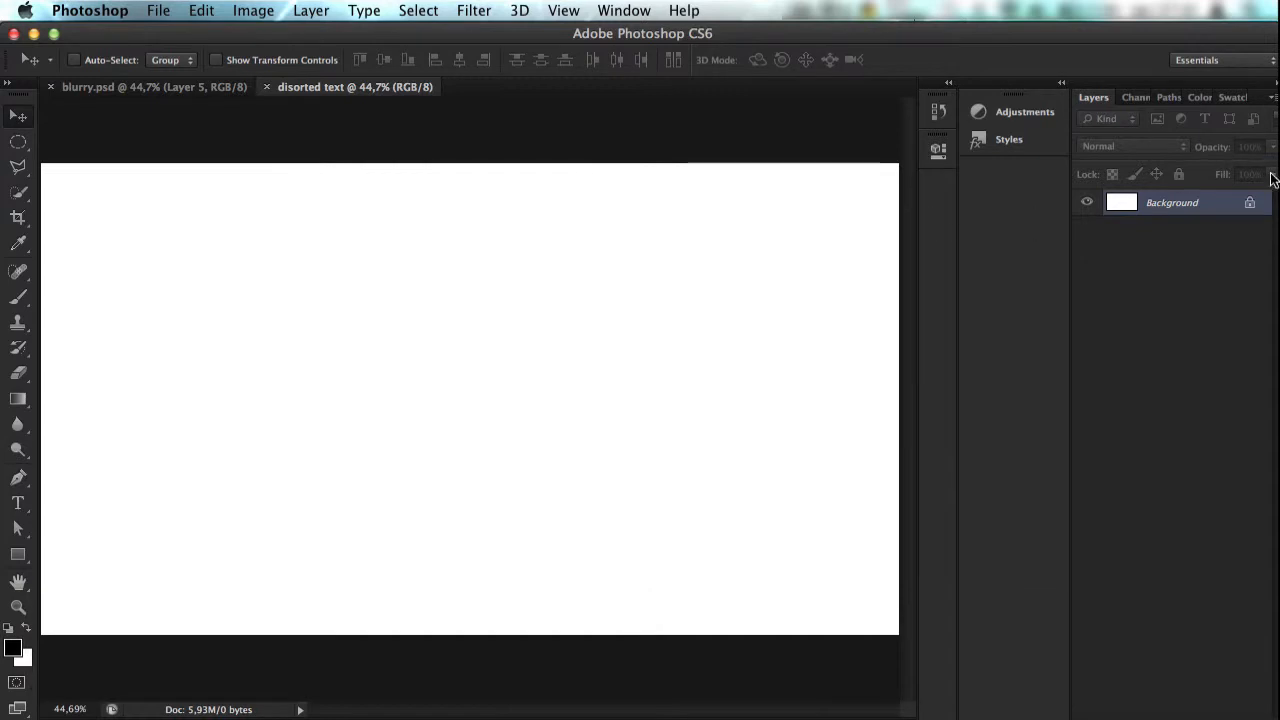
double_click(1245, 205)
key(Return)
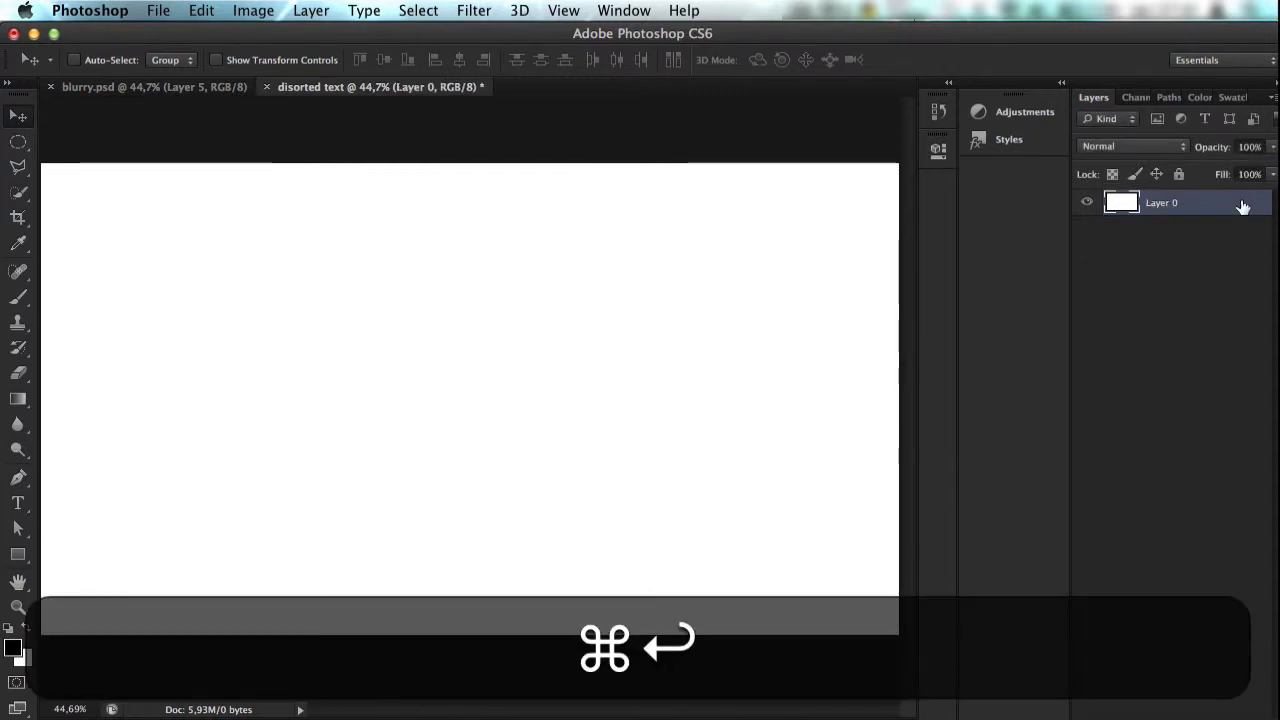
key(super+i)
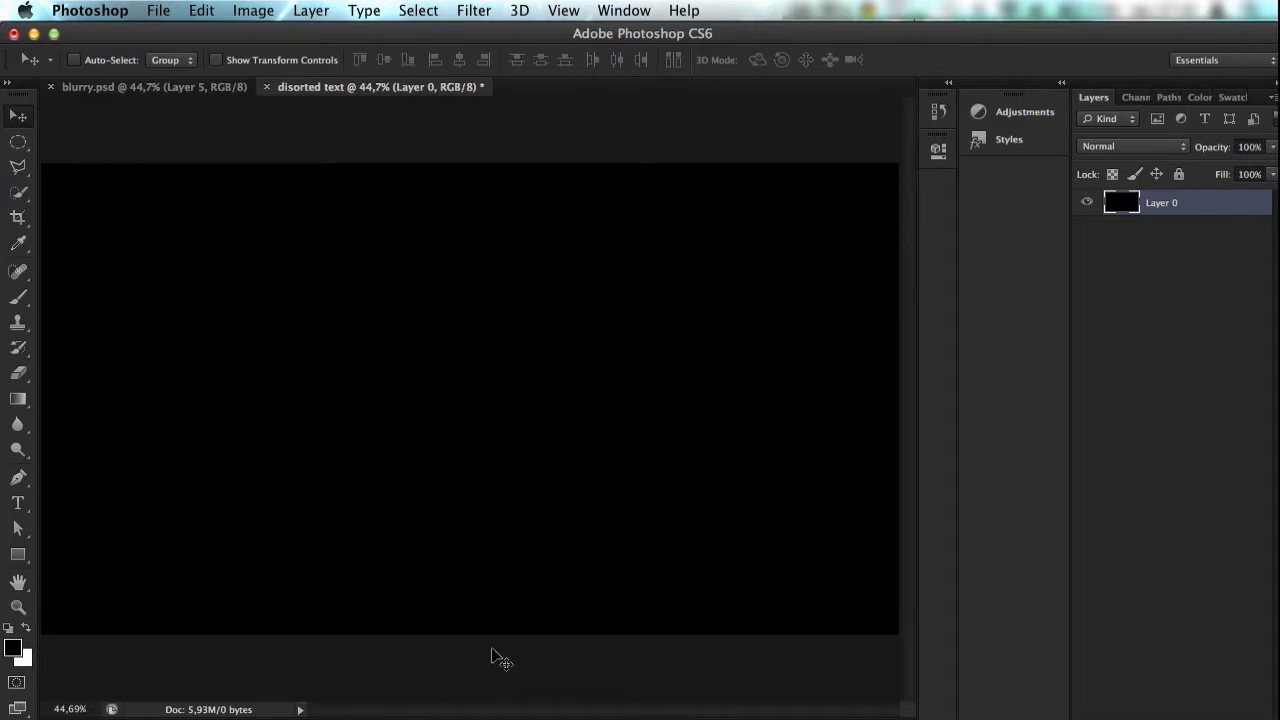
key(super)
Step: Add a line of type reading "racomaster" in BatmanForeverAlternate at 150 pt on the black canvas
click(18, 505)
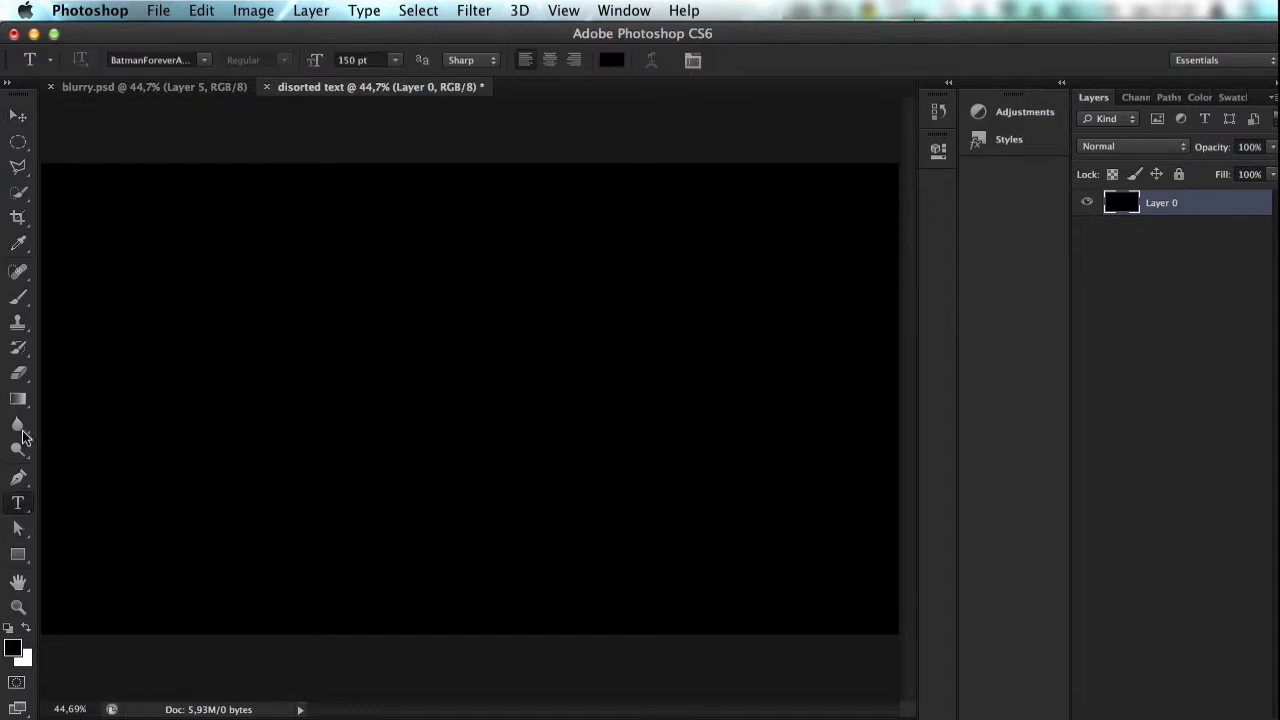
click(203, 60)
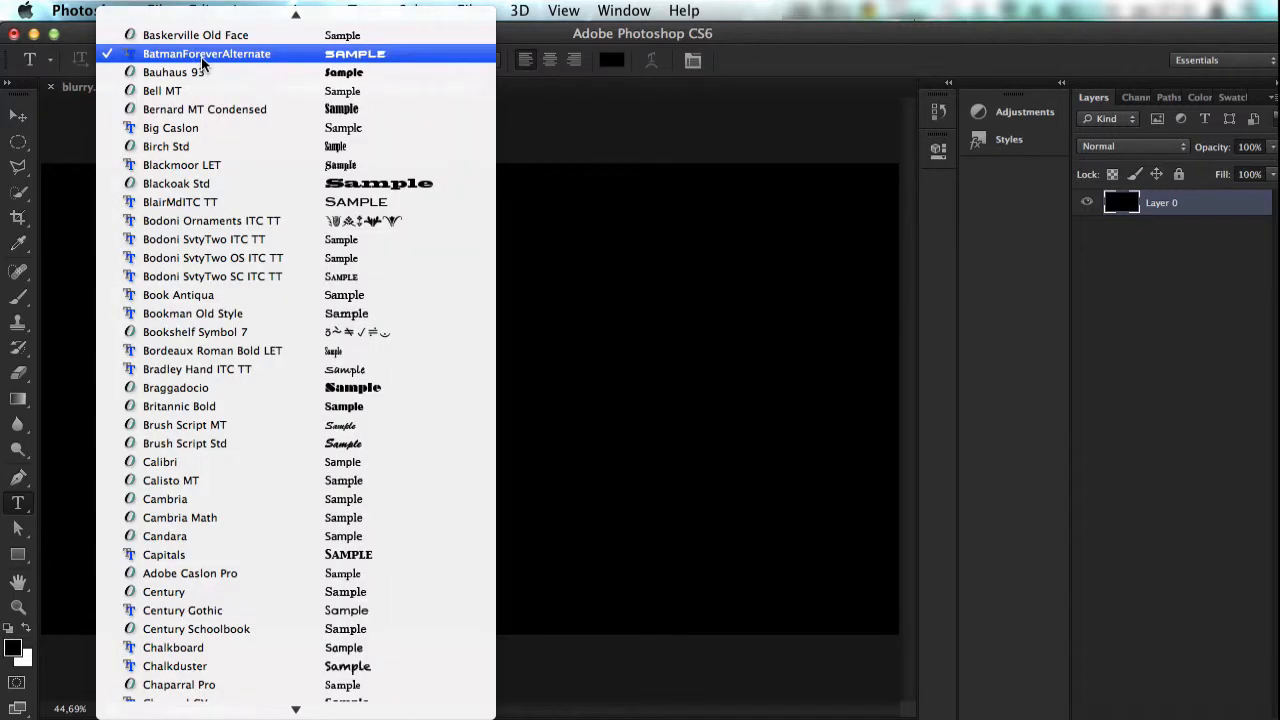
click(203, 58)
click(342, 440)
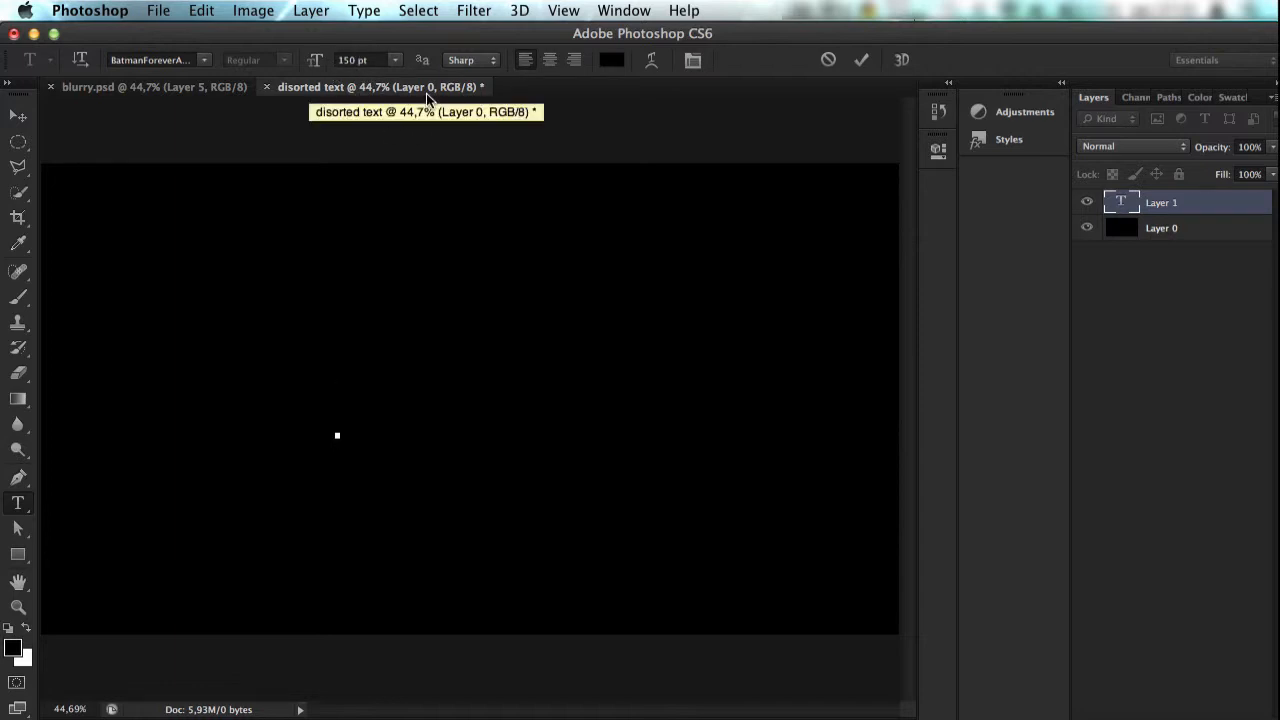
text(hallo daar)
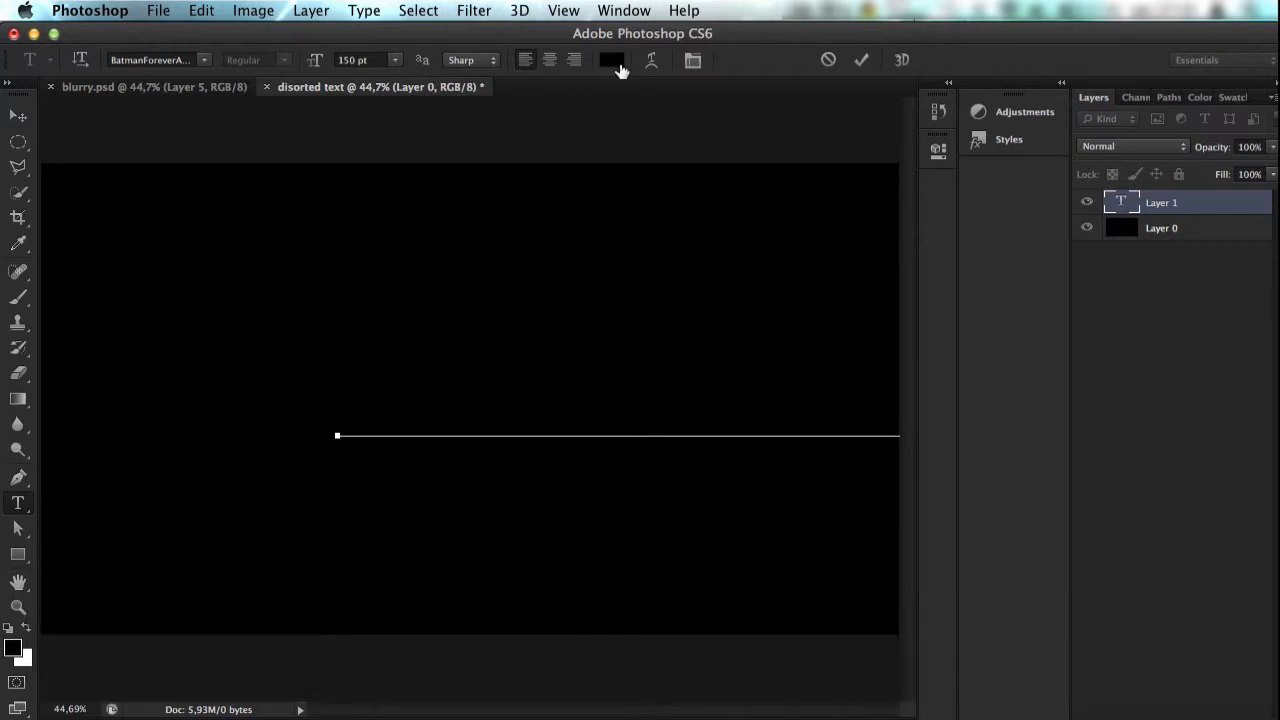
Step: Select the whole line of type and set its colour to white
triple_click(501, 408)
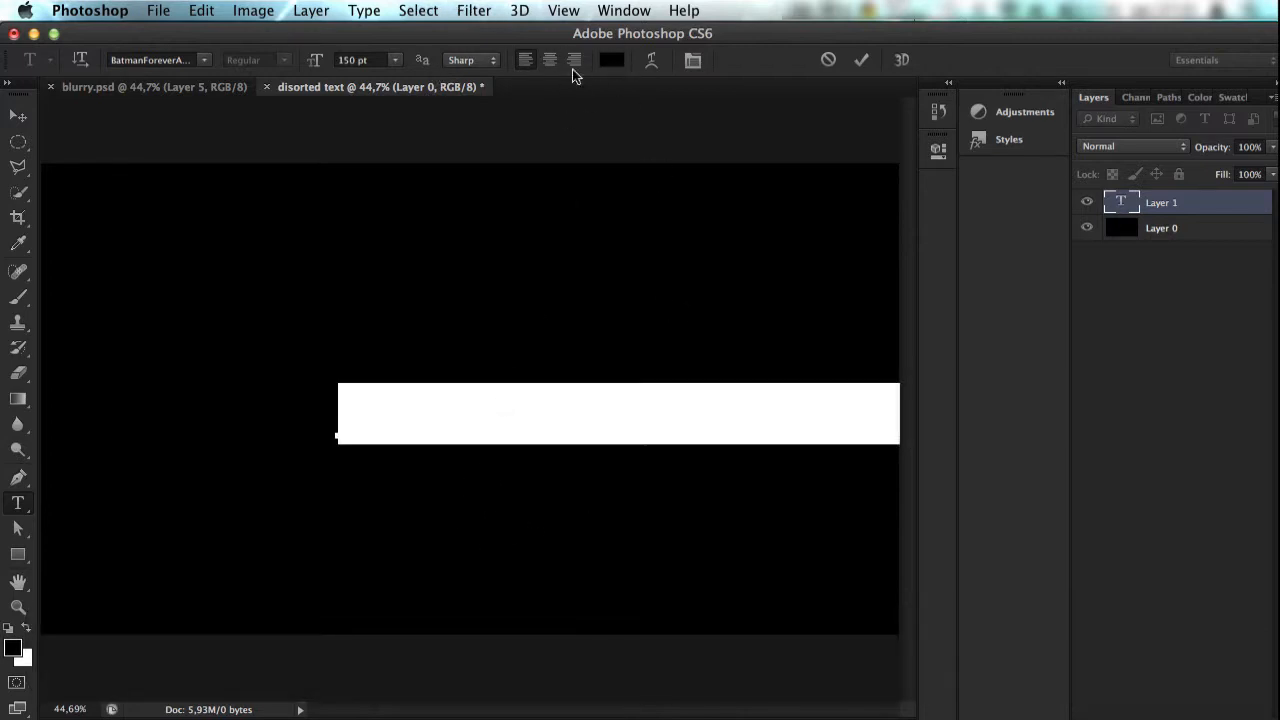
click(610, 59)
drag(734, 406, 462, 265)
key(Return)
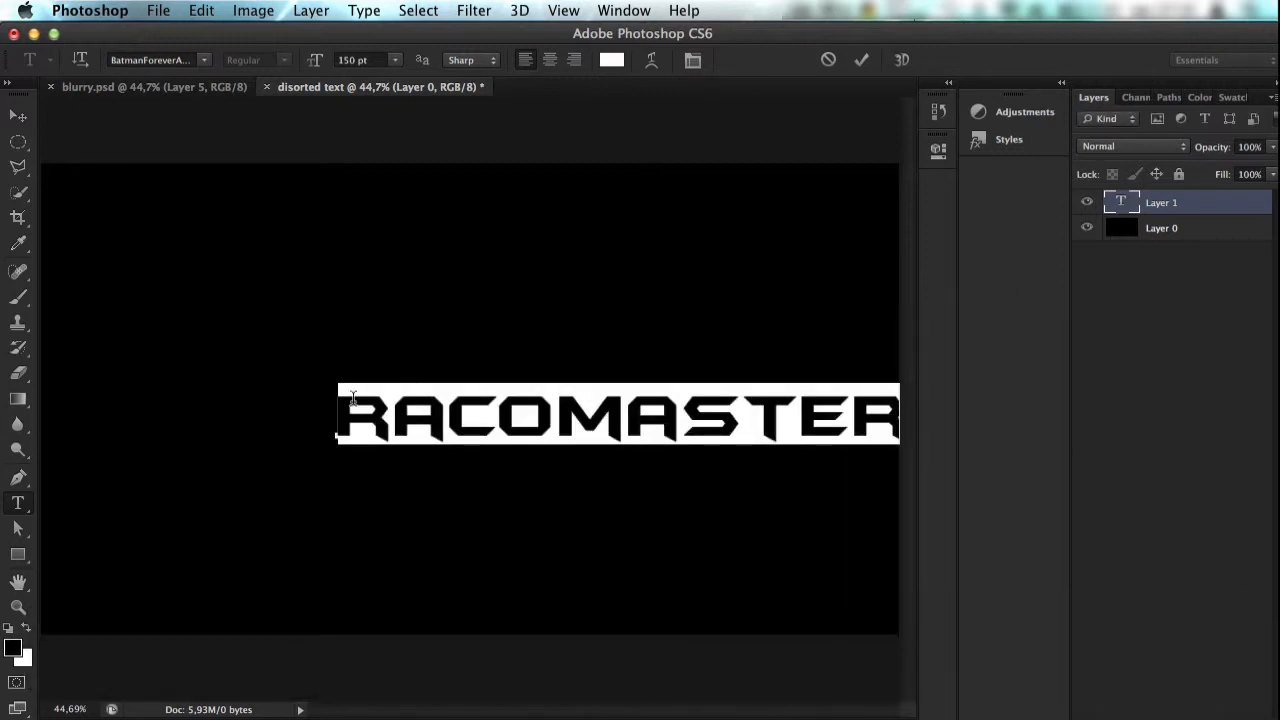
Step: Insert the missing "t" so the text reads "tracomaster" and move it to roughly the middle of the canvas
click(352, 398)
text(t)
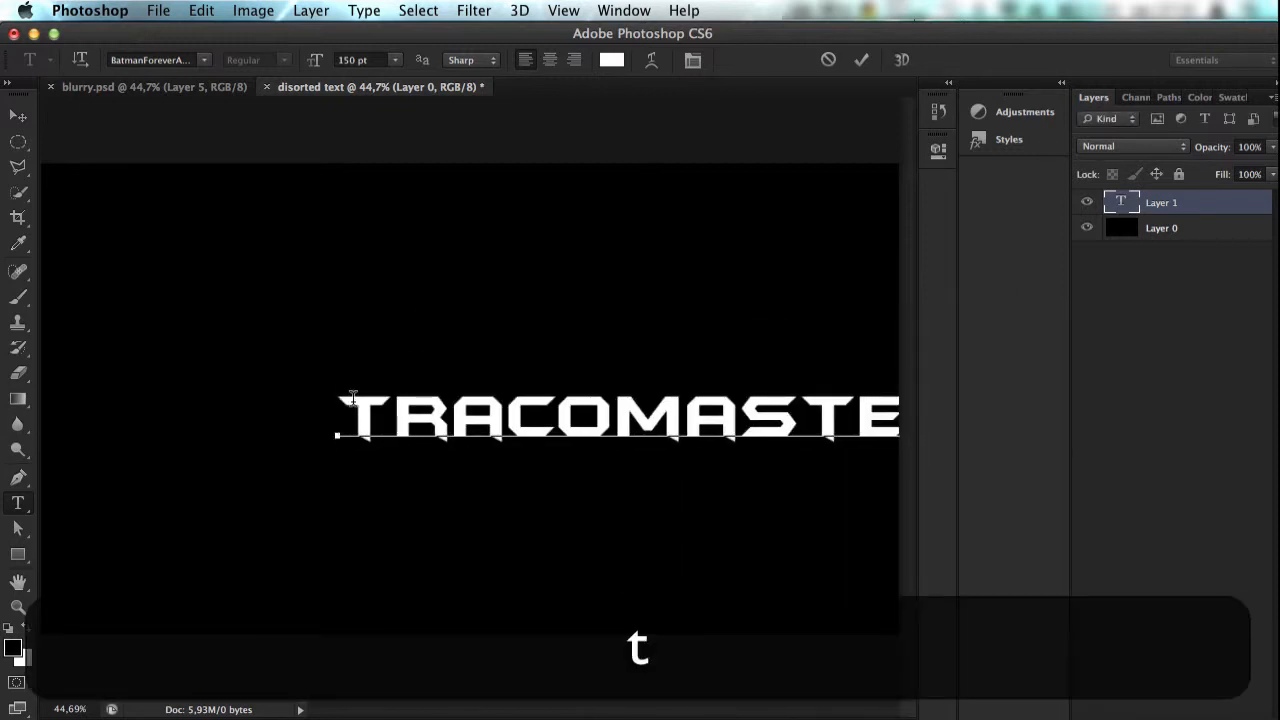
click(18, 116)
drag(487, 419, 470, 383)
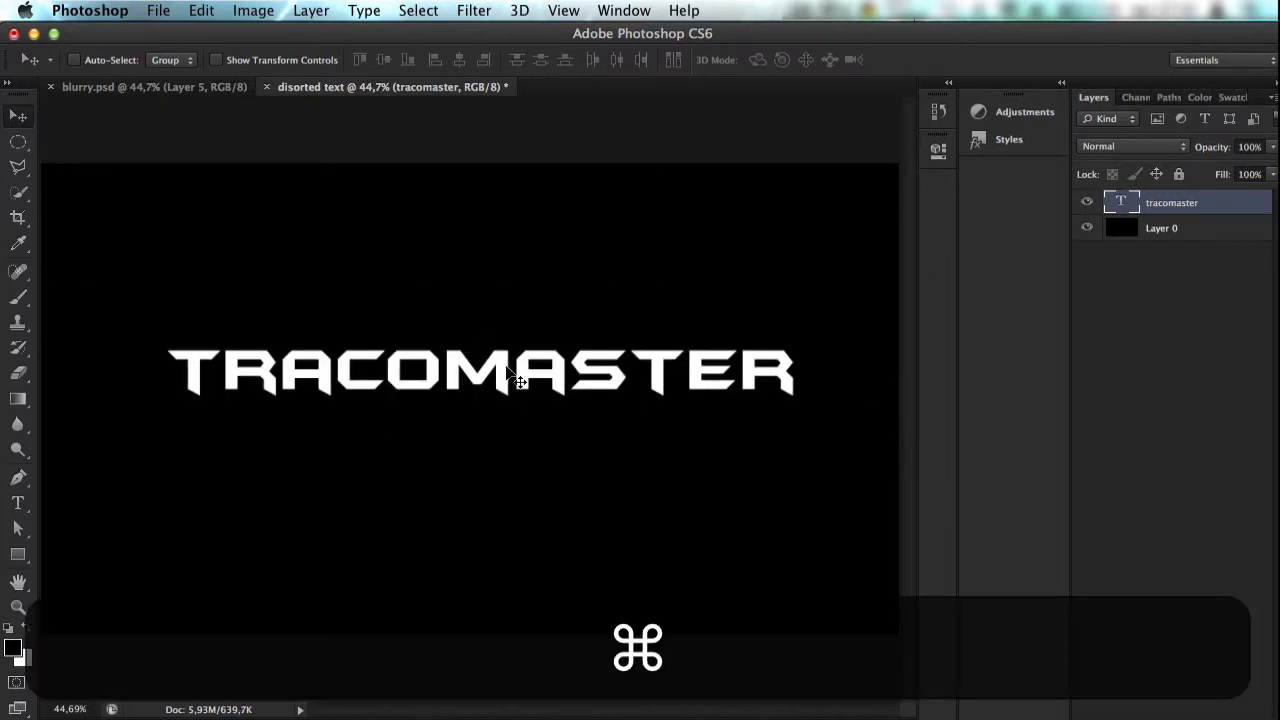
Step: Align the text layer to the vertical and horizontal centre of the whole canvas, leaving nothing selected
key(super+a)
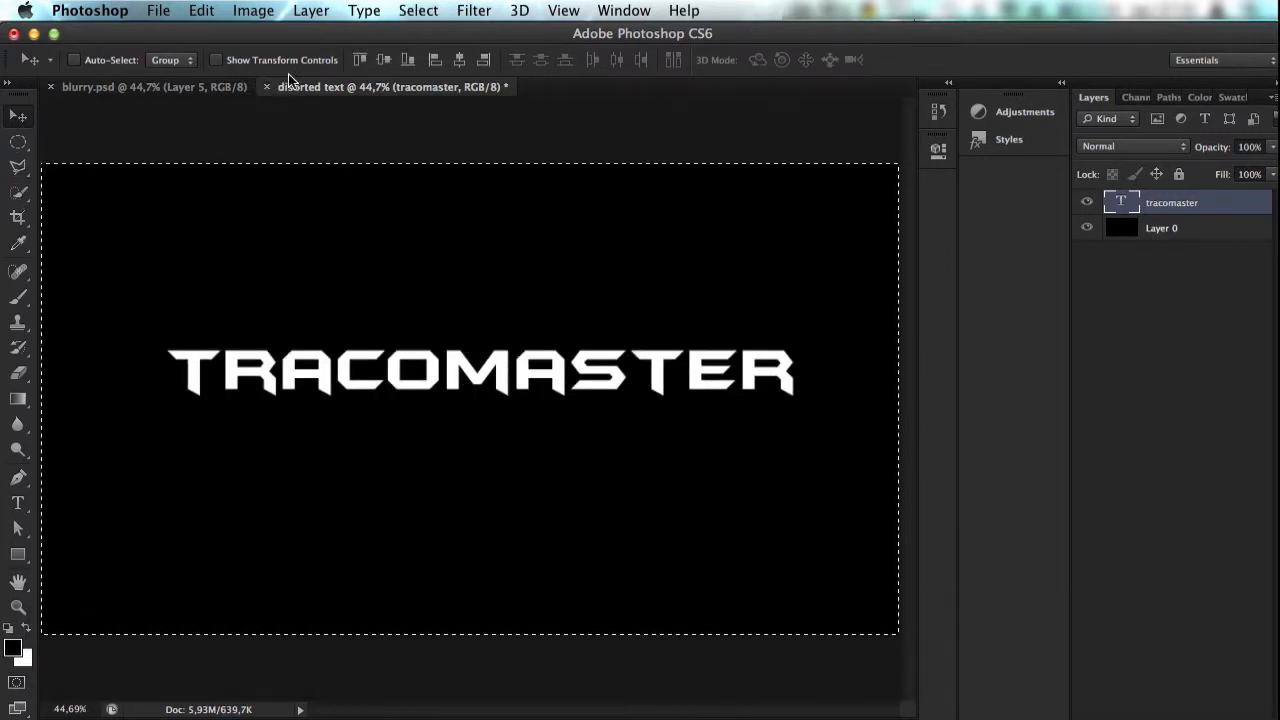
click(384, 61)
click(459, 61)
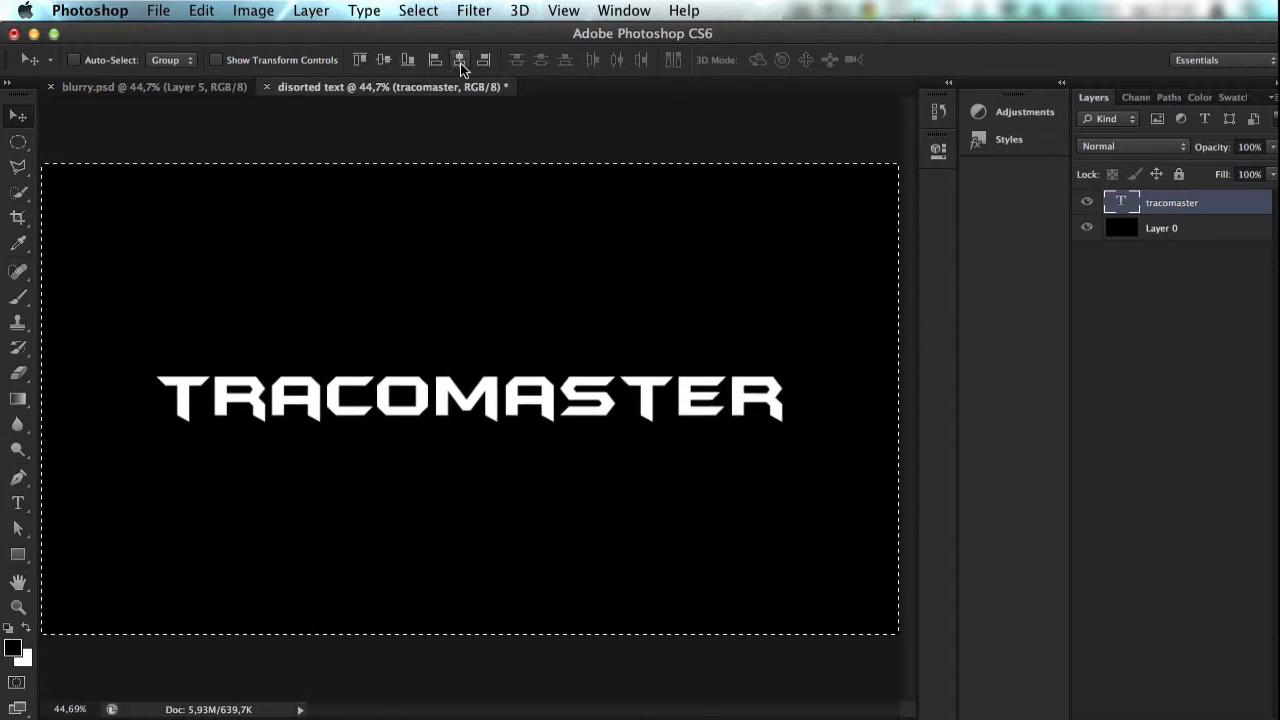
key(super+d)
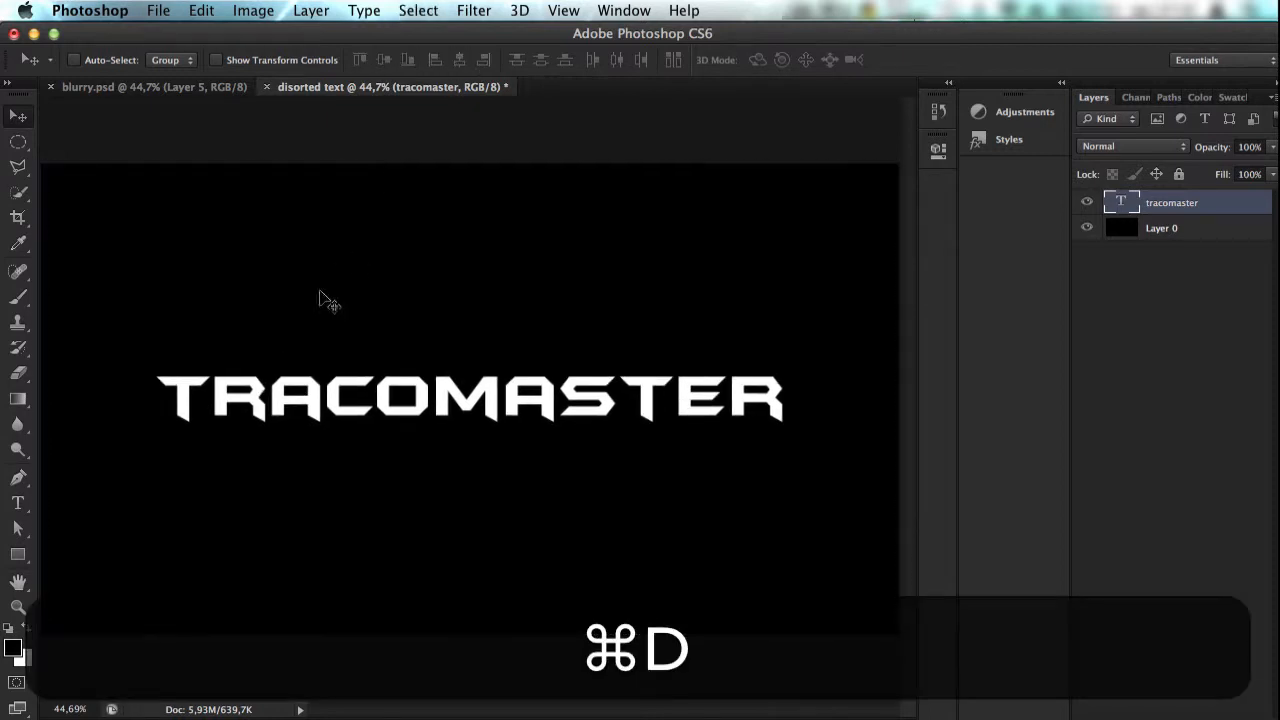
Step: Scale the text up slightly with Free Transform and centre it on the canvas again in both directions
key(super+t)
drag(787, 422, 799, 430)
key(Return)
key(super+a)
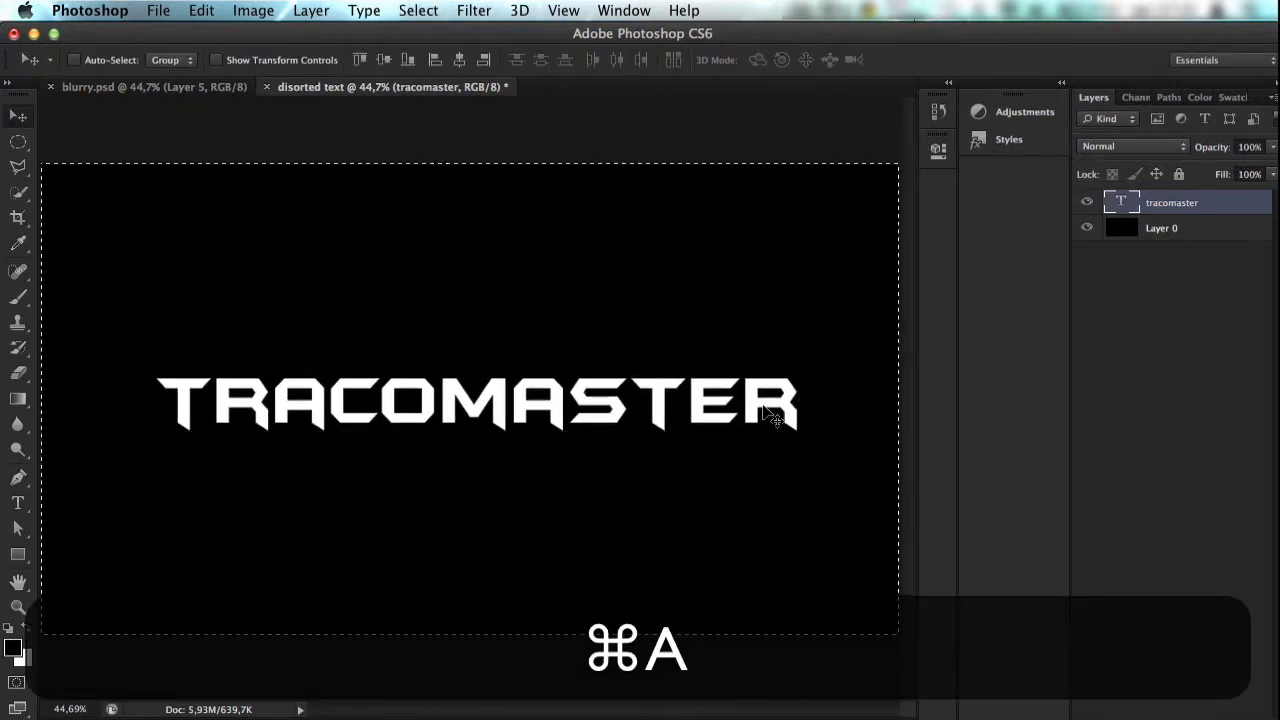
click(388, 61)
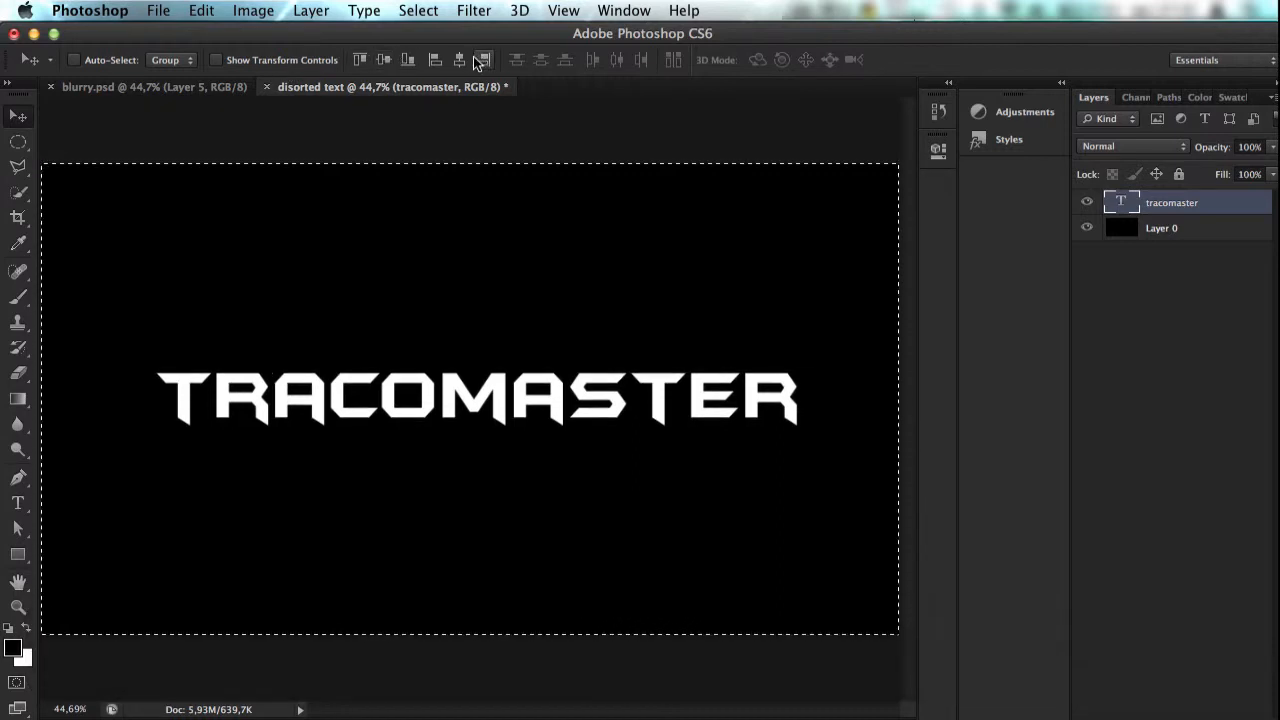
click(459, 60)
key(super+d)
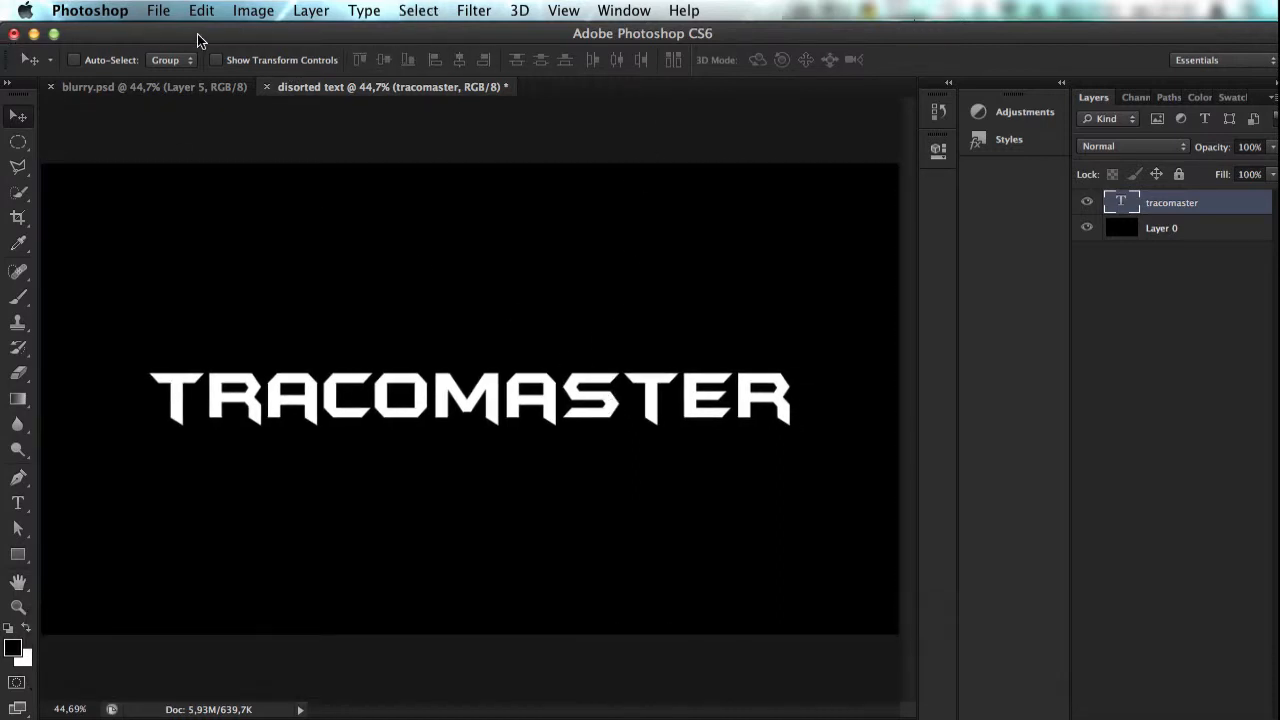
Step: Duplicate the text layer, rasterize the copy and apply a Motion Blur at 90° with a distance of about 969 pixels
key(super+j)
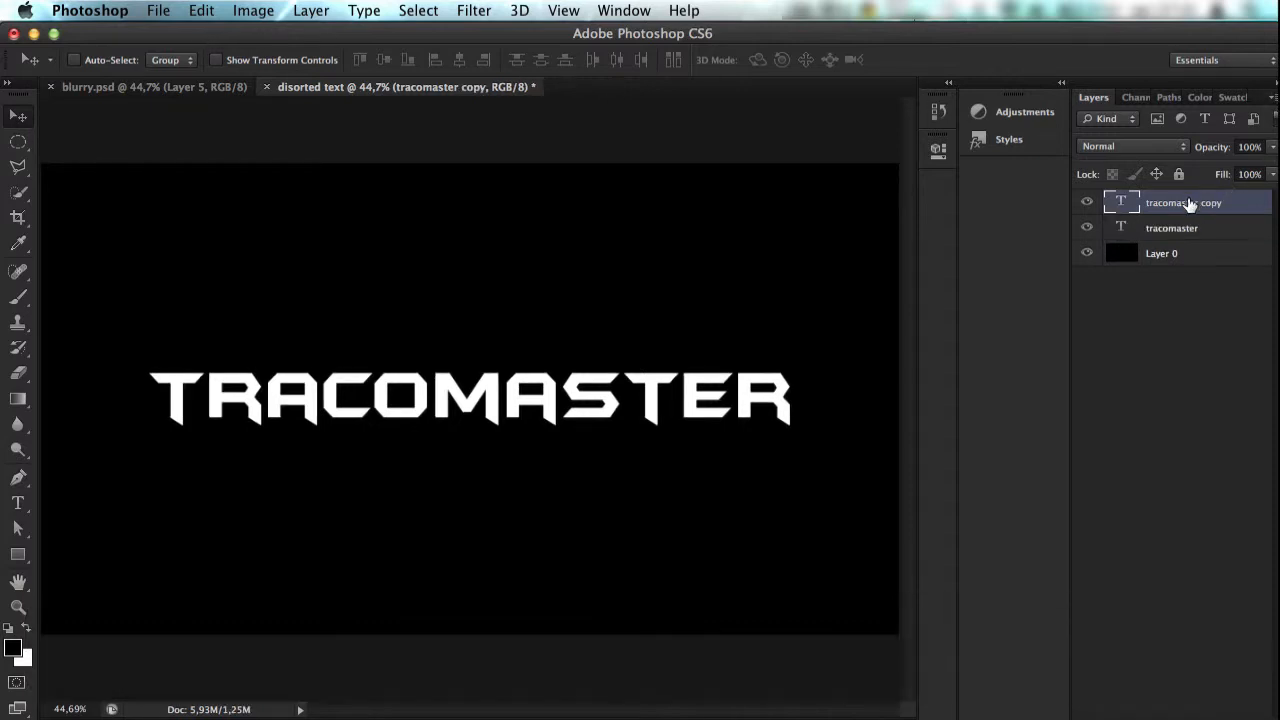
click(418, 10)
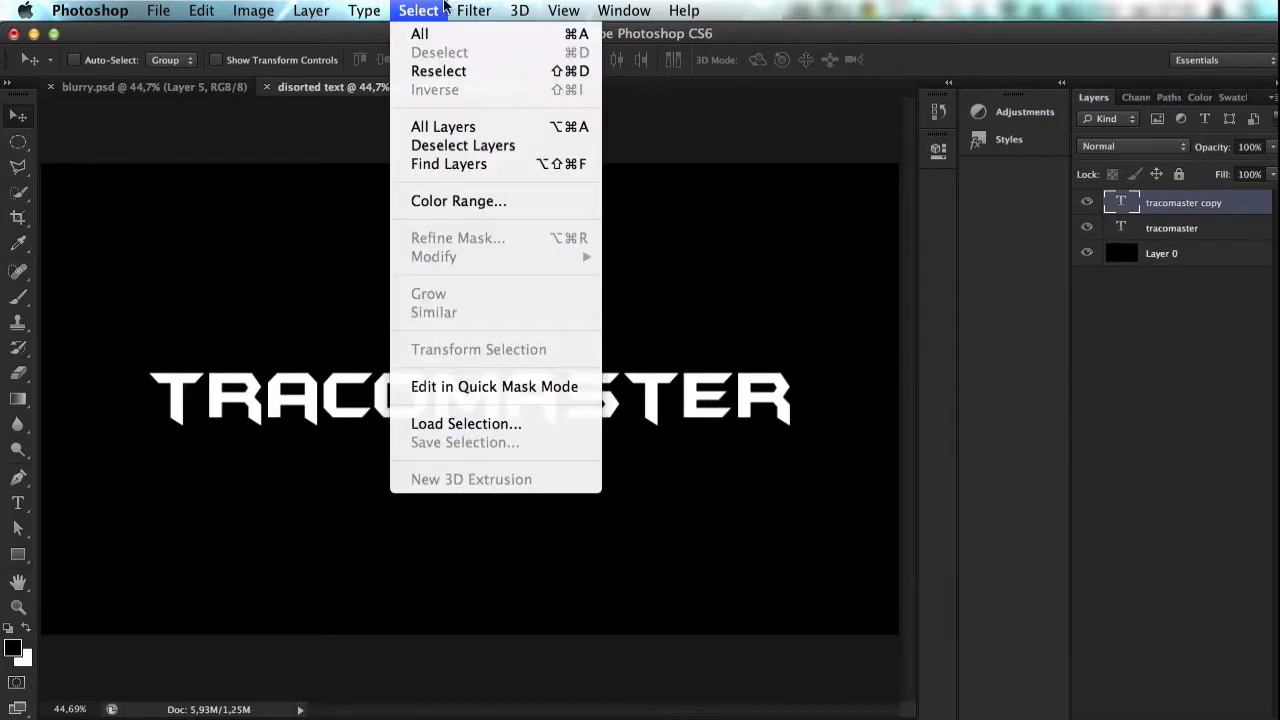
mouse_move(463, 5)
mouse_move(532, 237)
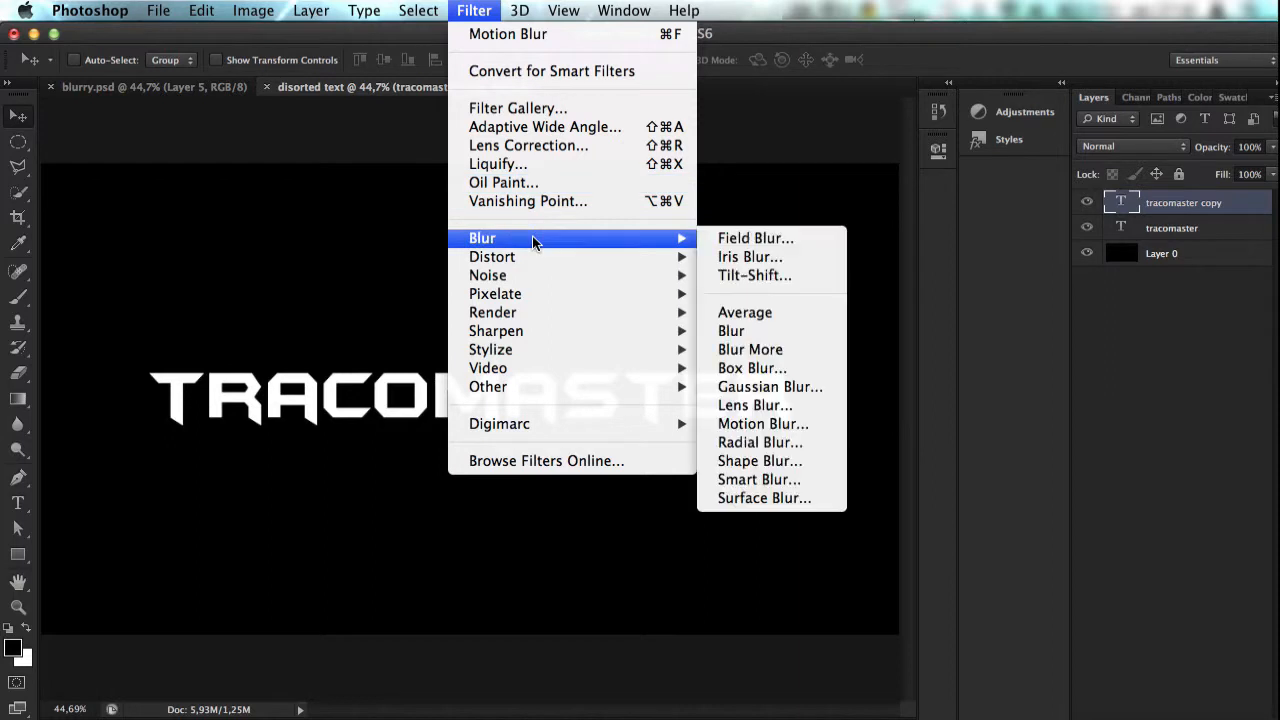
click(815, 423)
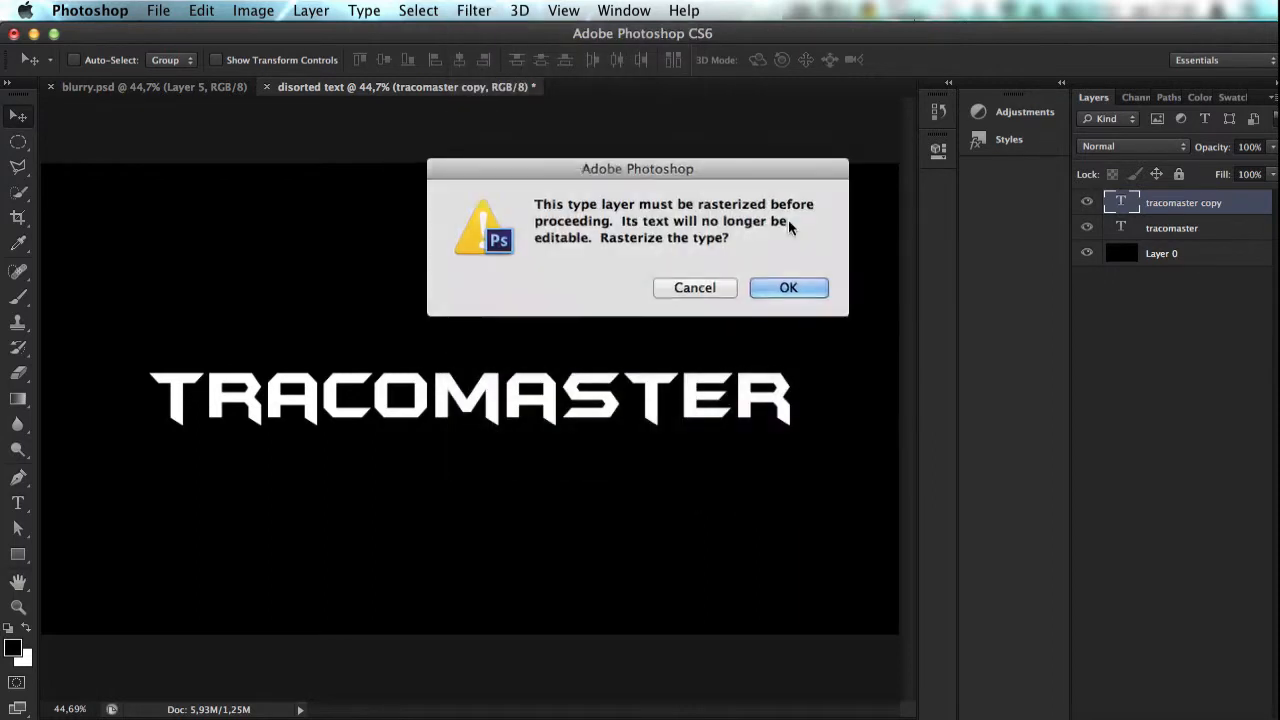
click(788, 288)
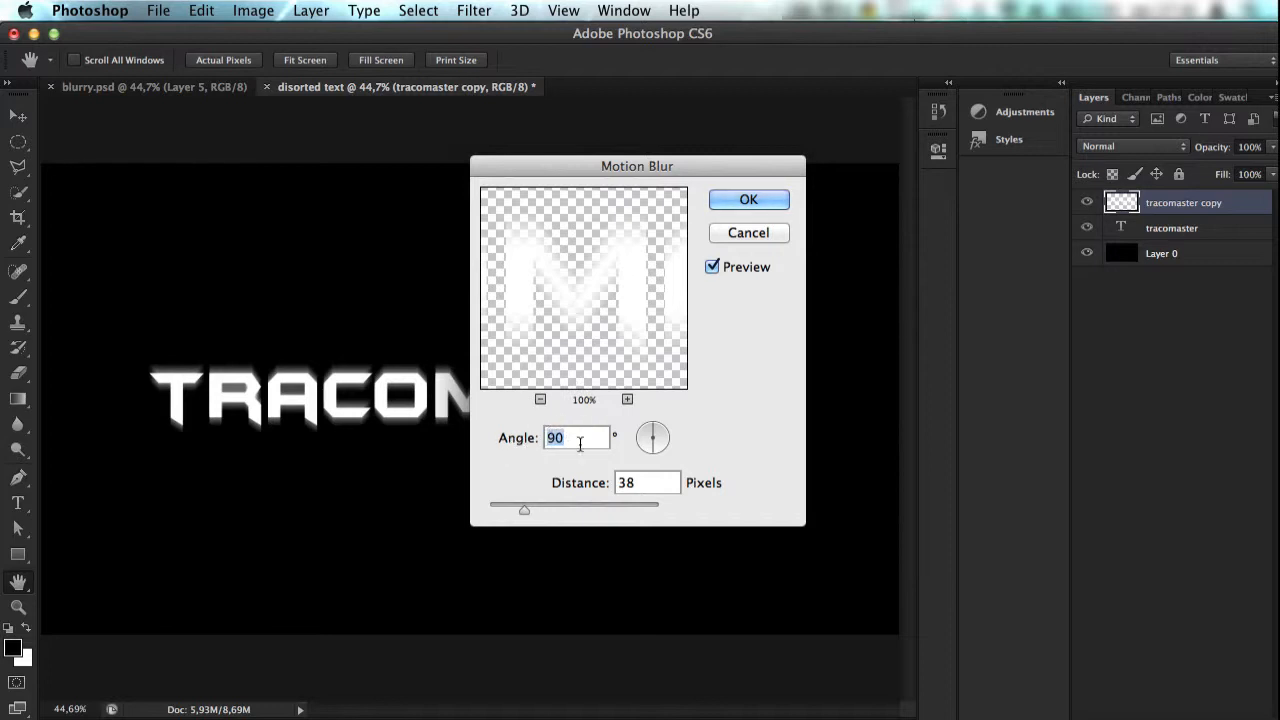
drag(525, 504, 623, 506)
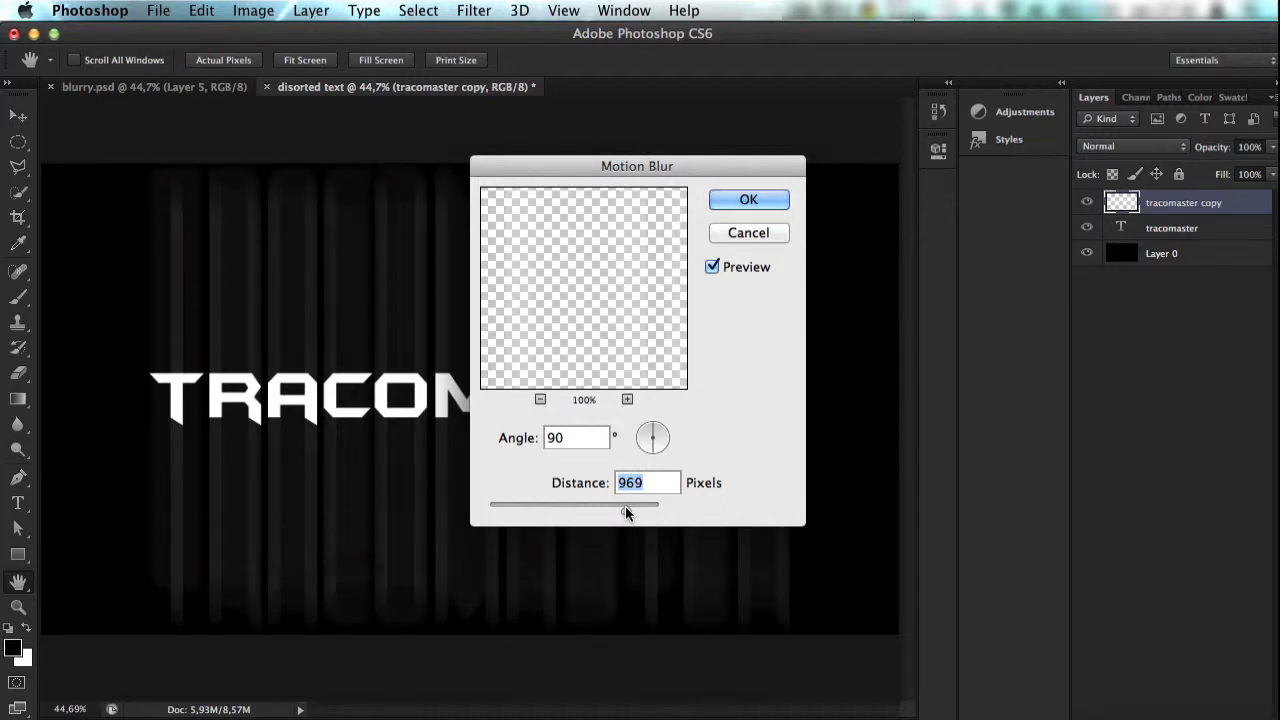
drag(625, 506, 624, 506)
key(Return)
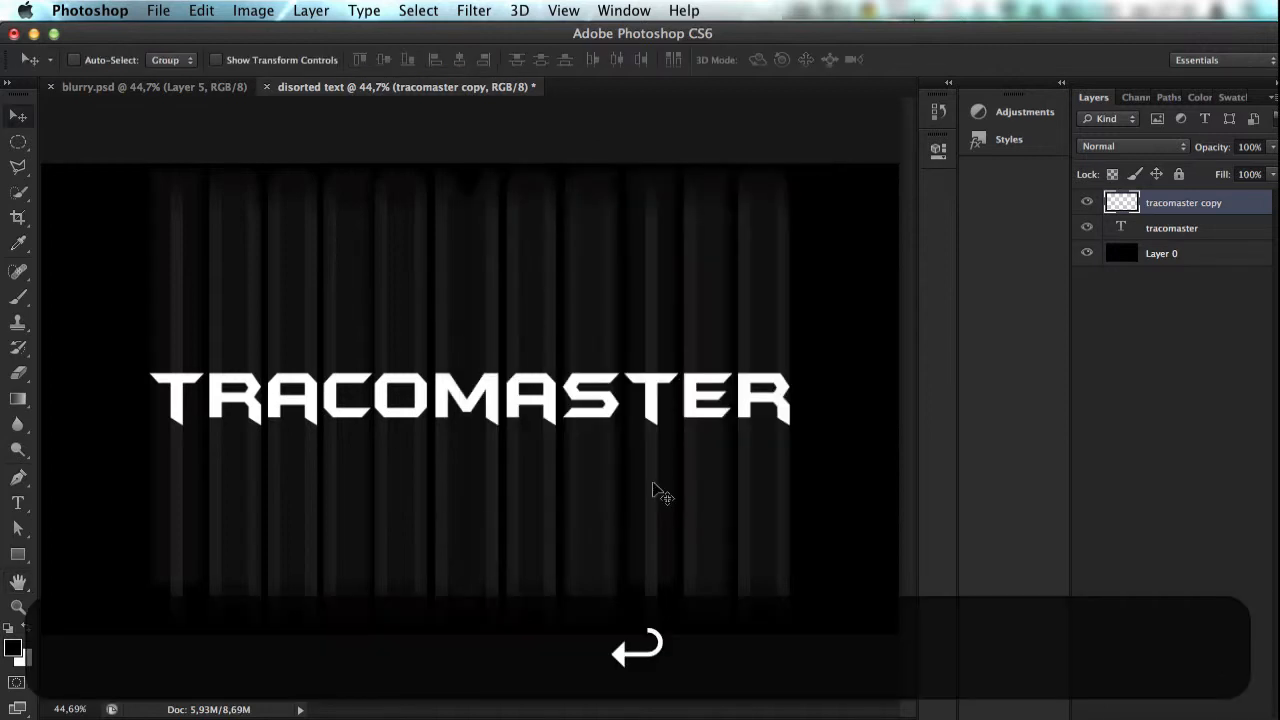
Step: Duplicate the original tracomaster text layer and place the new copy above the blurred layer
click(1176, 234)
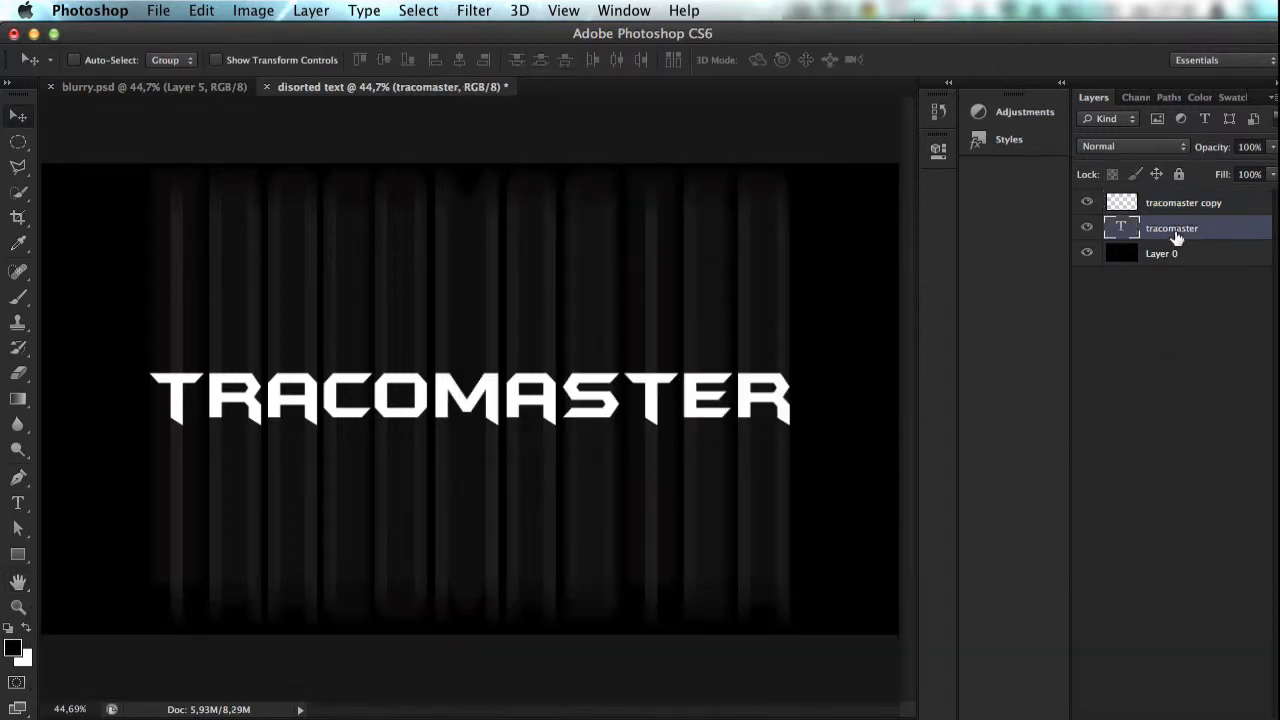
key(super)
key(super+j)
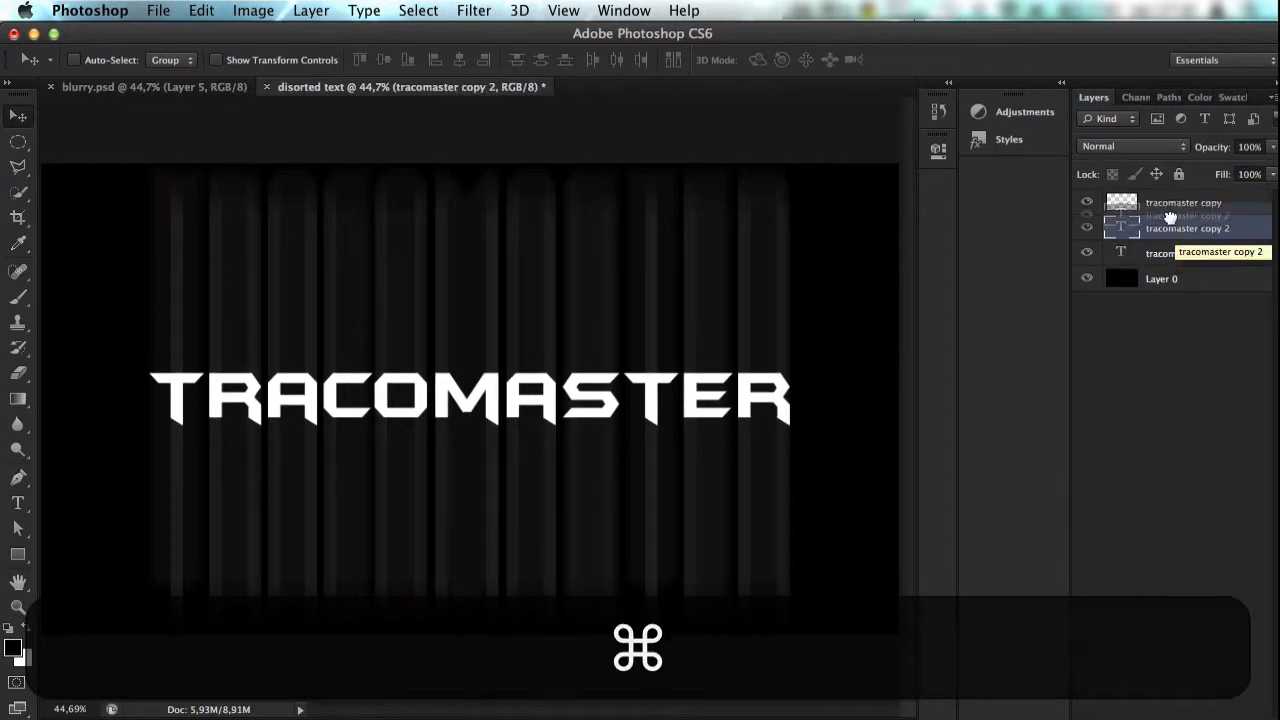
super+click(1166, 198)
drag(1166, 193, 1168, 201)
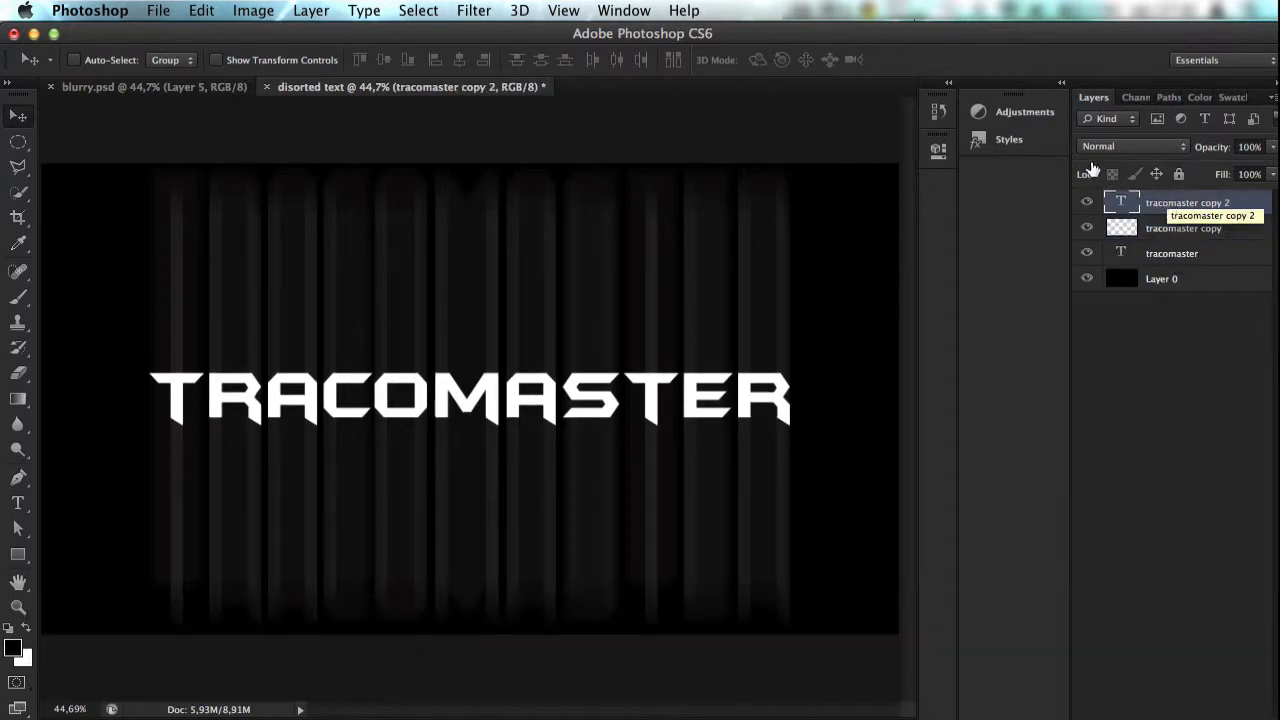
click(521, 10)
mouse_move(425, 8)
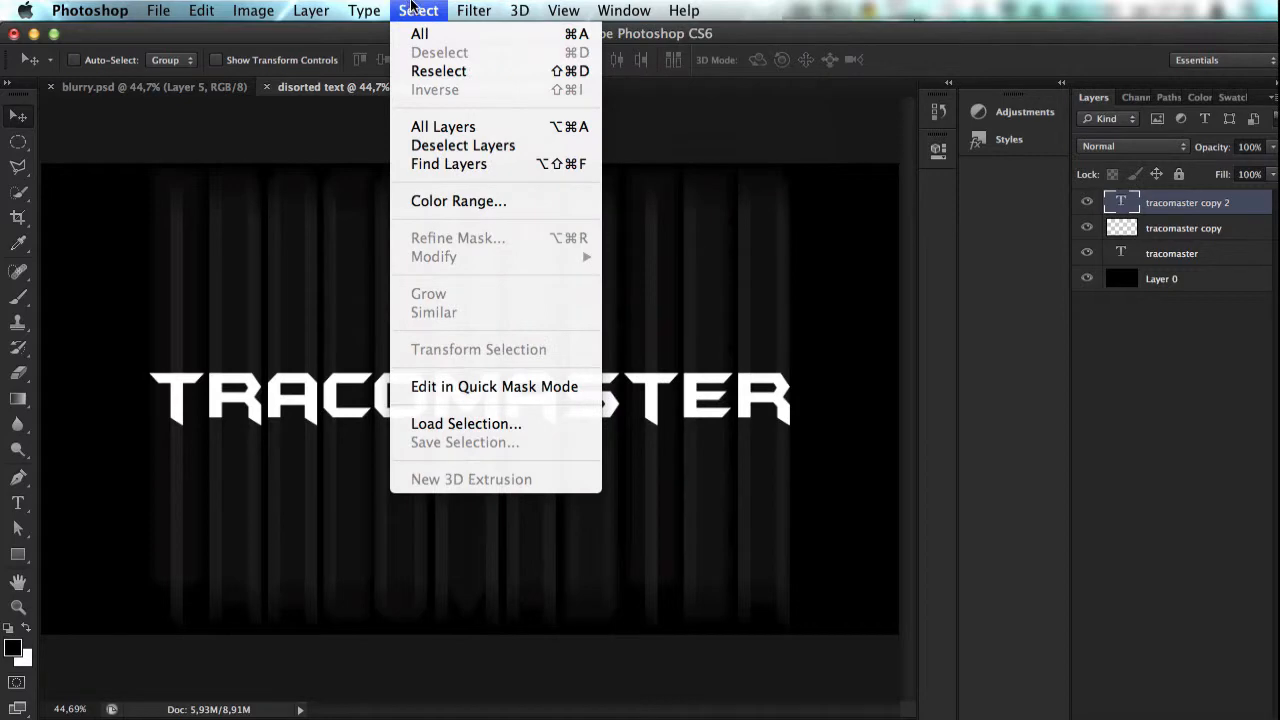
mouse_move(470, 10)
mouse_move(554, 240)
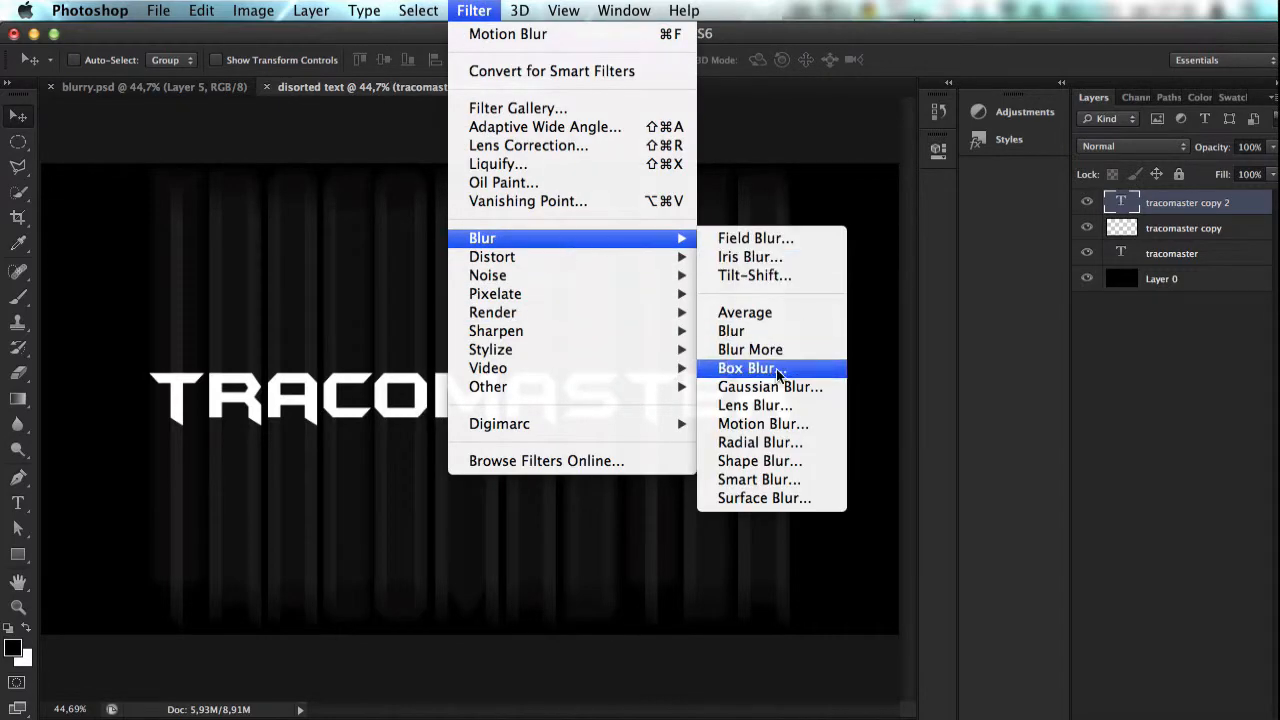
click(752, 423)
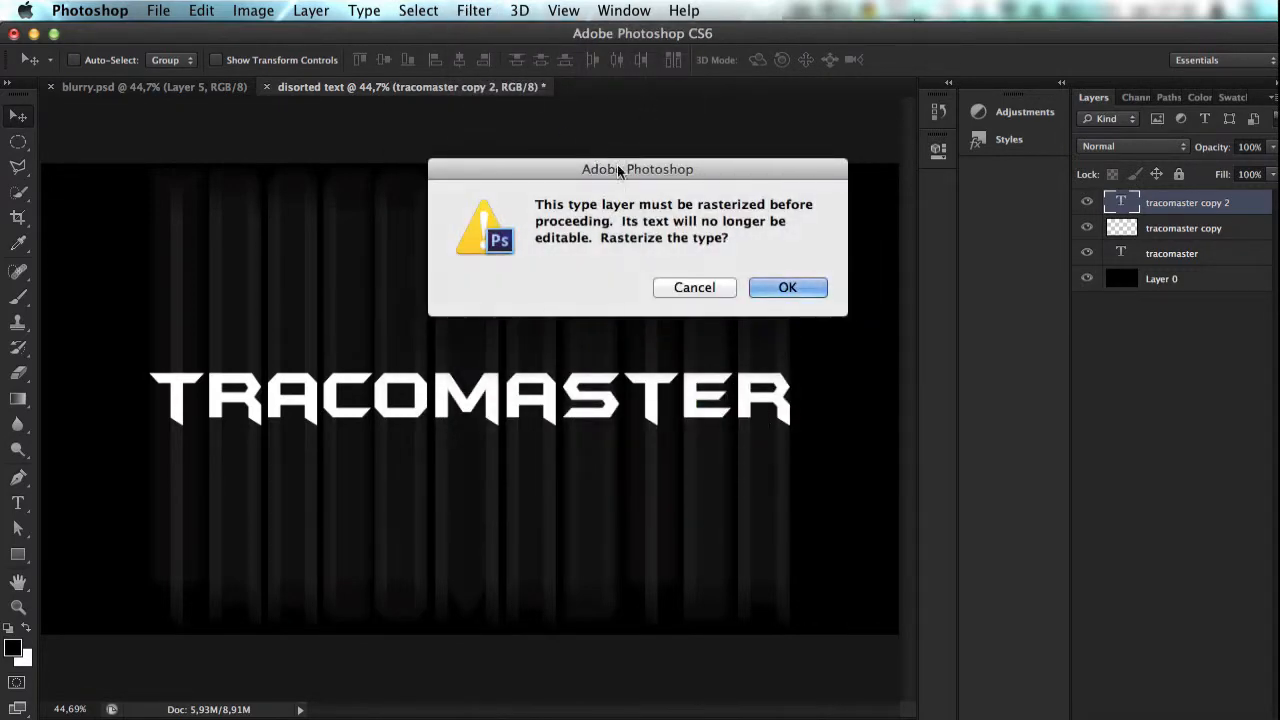
click(694, 287)
Step: Rasterize the topmost text copy and apply a Motion Blur at 90° with a distance of 750 pixels
click(474, 10)
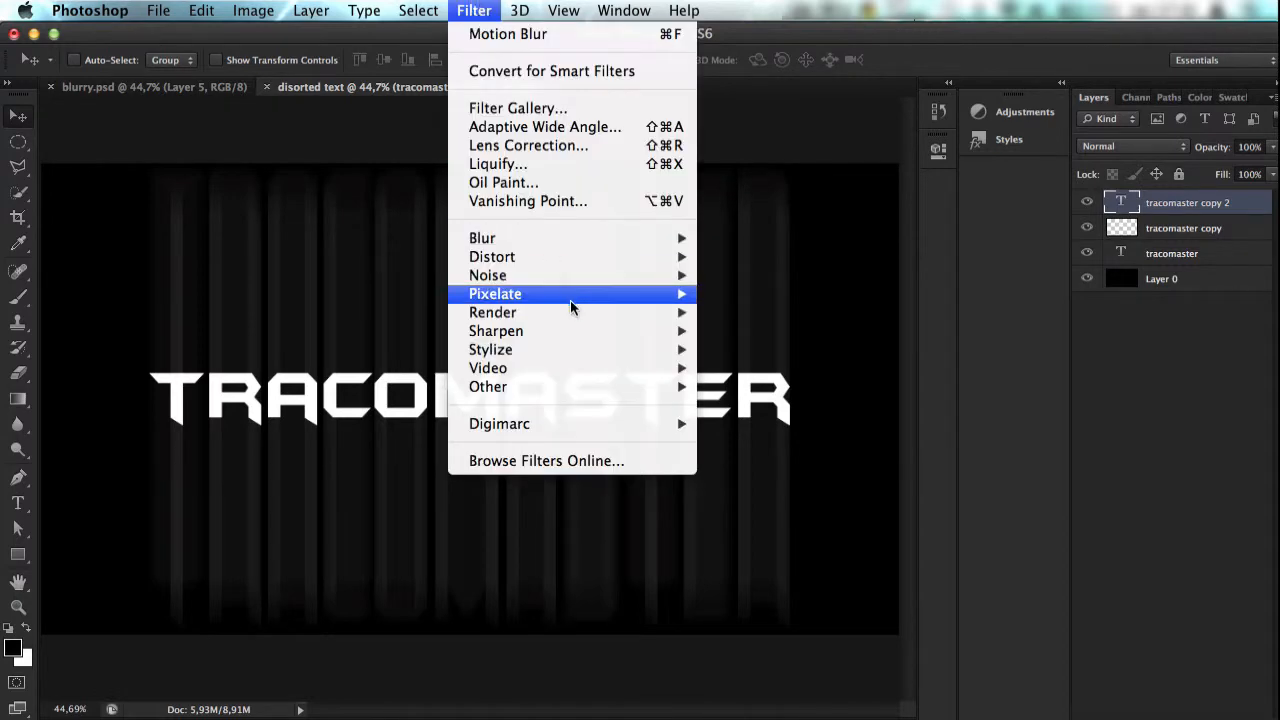
mouse_move(580, 238)
click(728, 424)
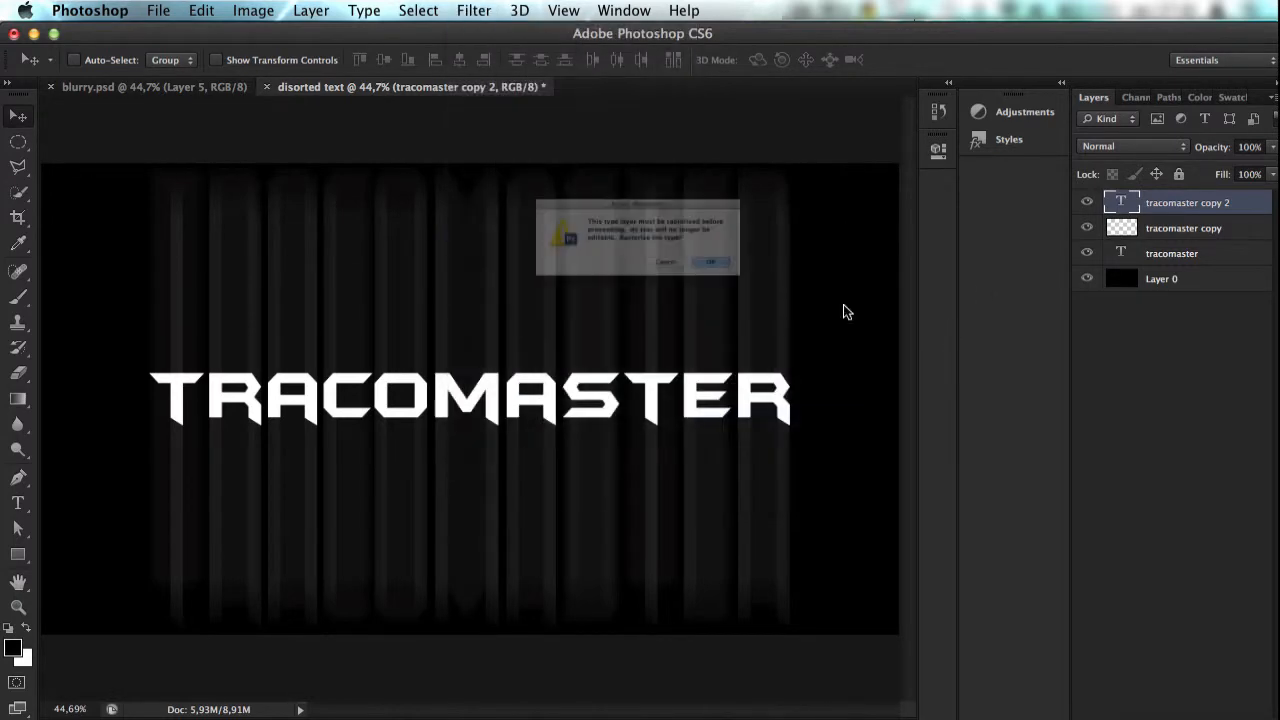
click(786, 288)
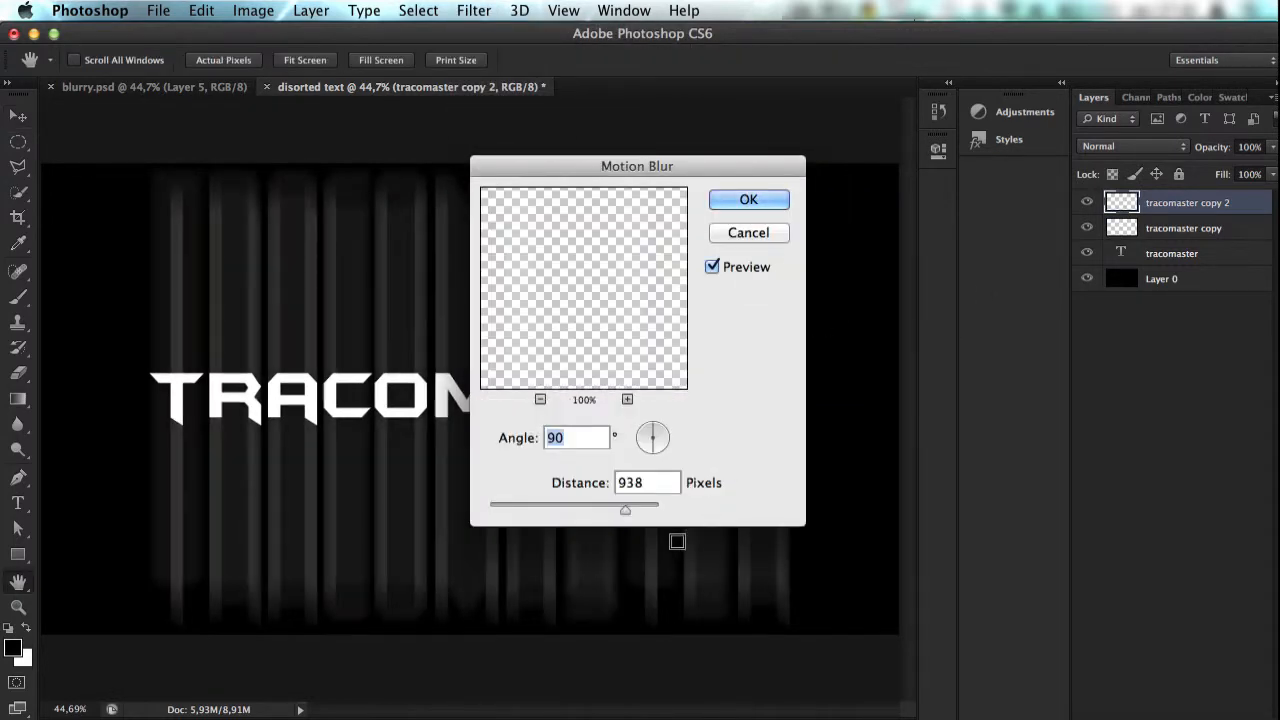
drag(624, 508, 618, 508)
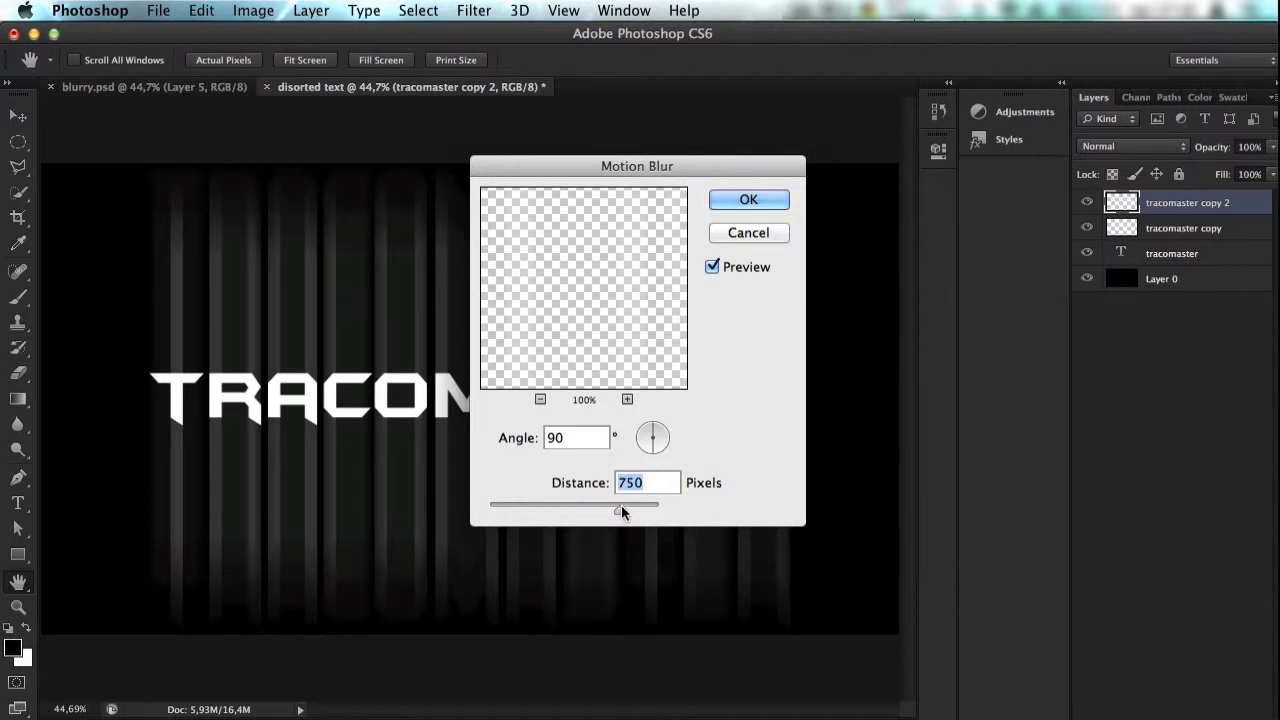
key(Return)
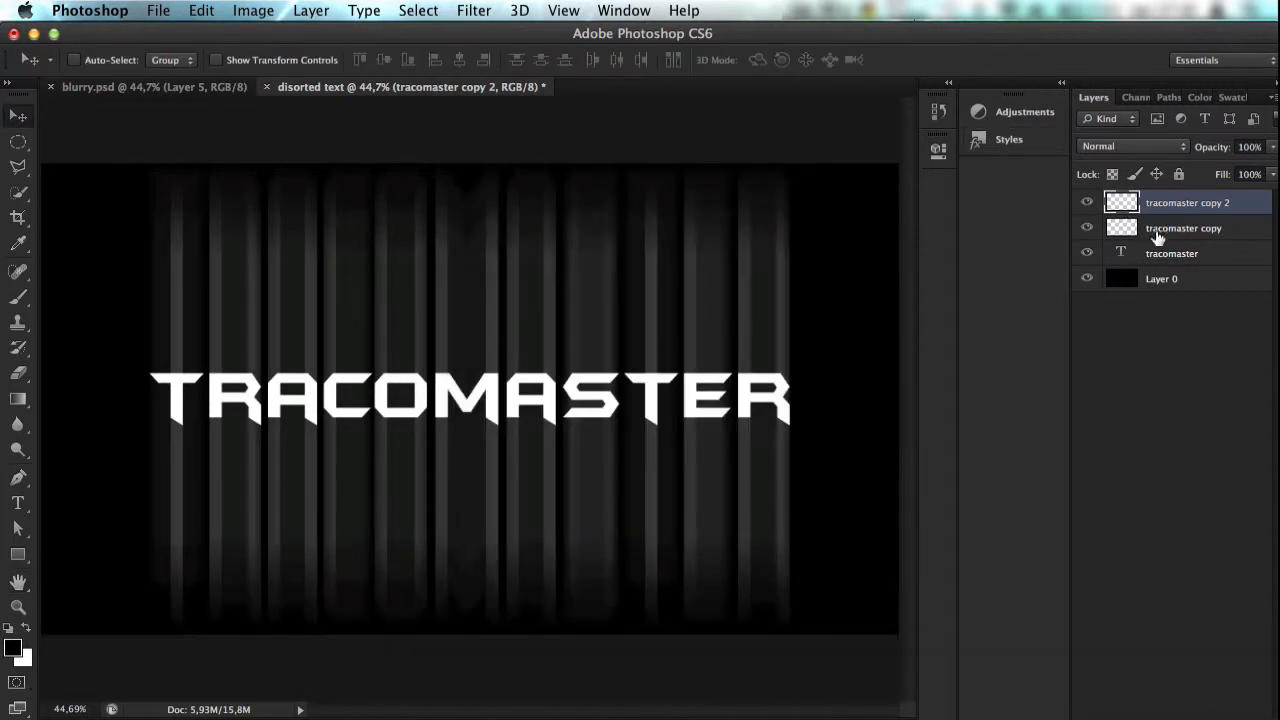
Step: Duplicate the original tracomaster text layer again and move the duplicate above both blurred layers
click(1173, 255)
key(super+j)
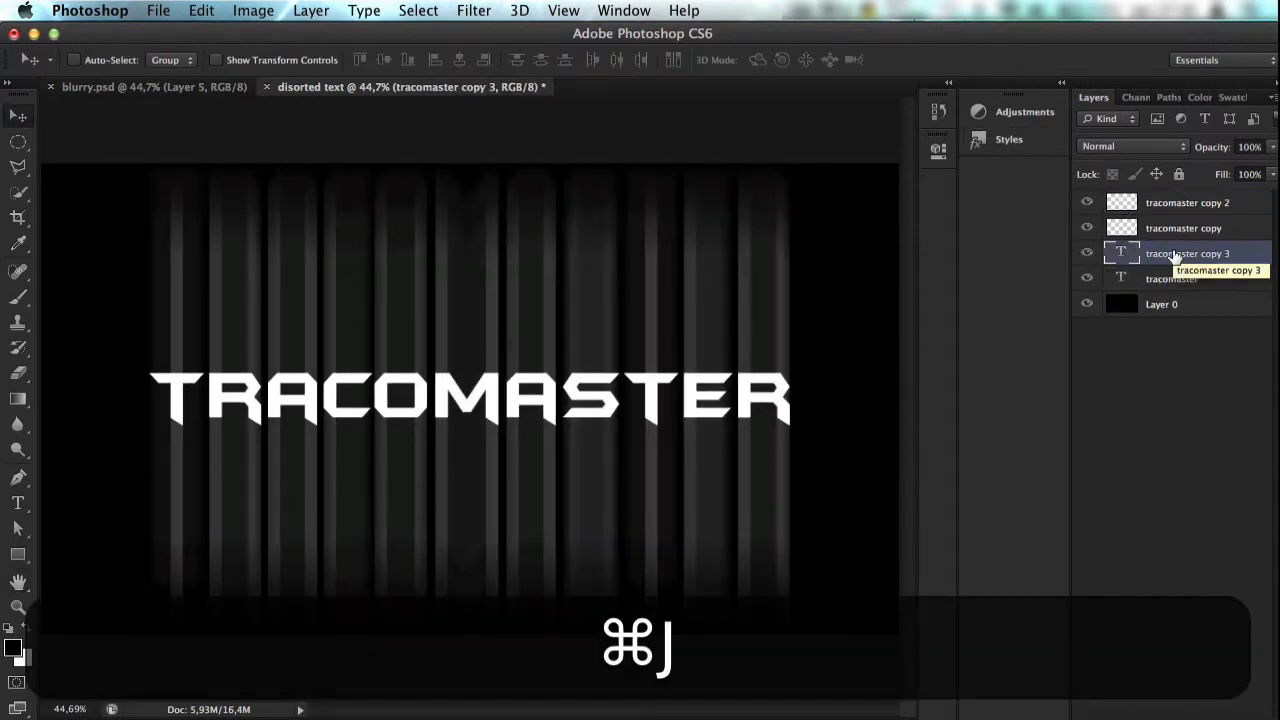
drag(1175, 257, 1166, 195)
Step: Rasterize the tracomaster copy 3 layer and apply a Motion Blur at 90° with a distance of 563 pixels
click(312, 10)
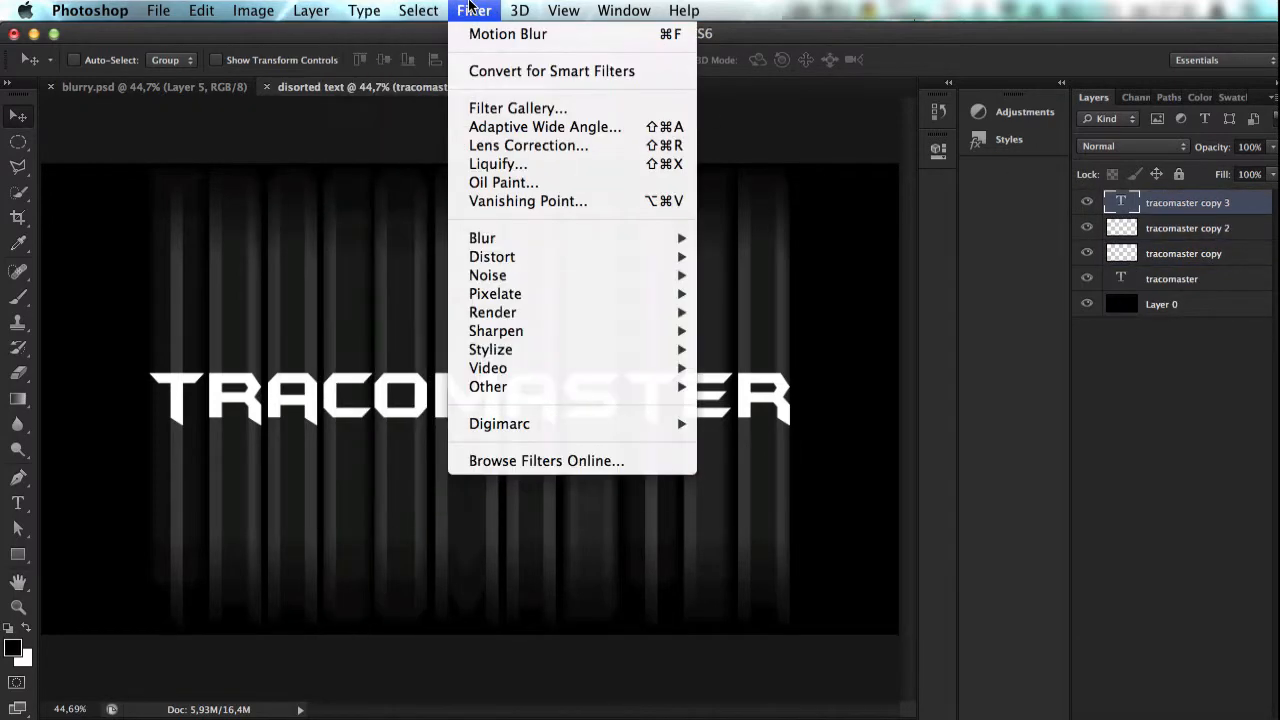
mouse_move(540, 275)
mouse_move(586, 240)
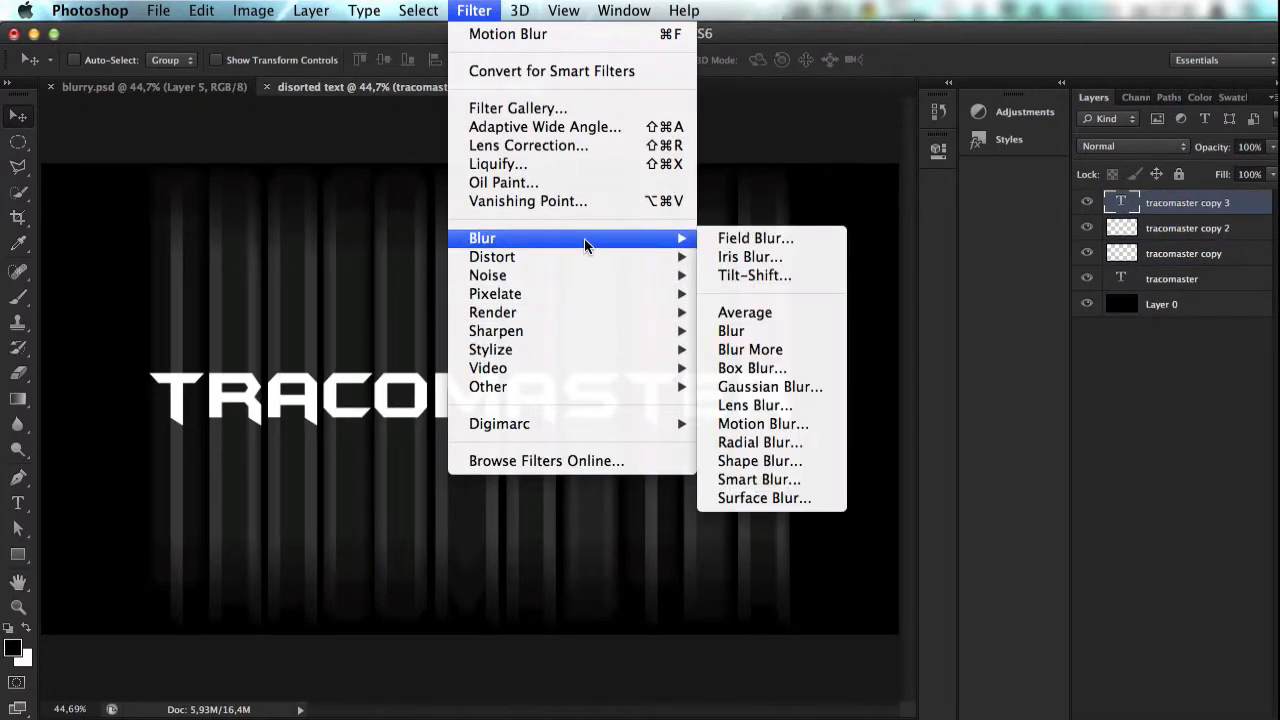
click(770, 424)
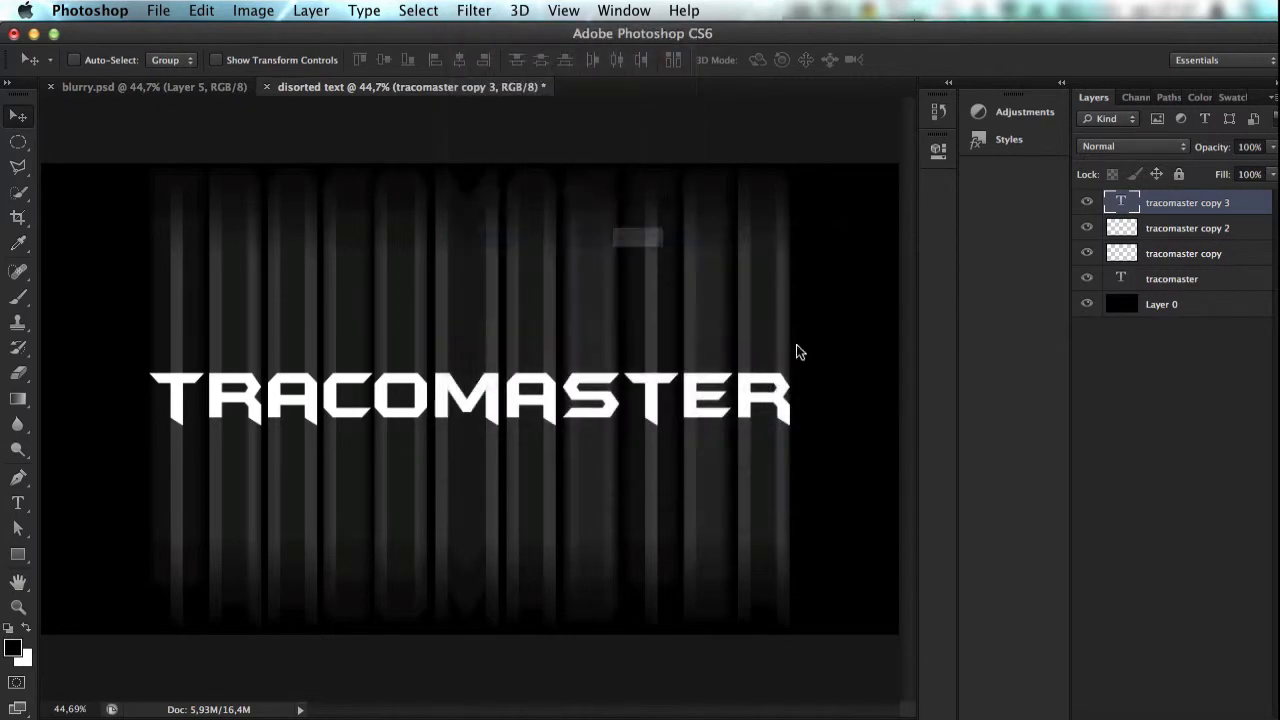
click(786, 288)
drag(640, 508, 613, 502)
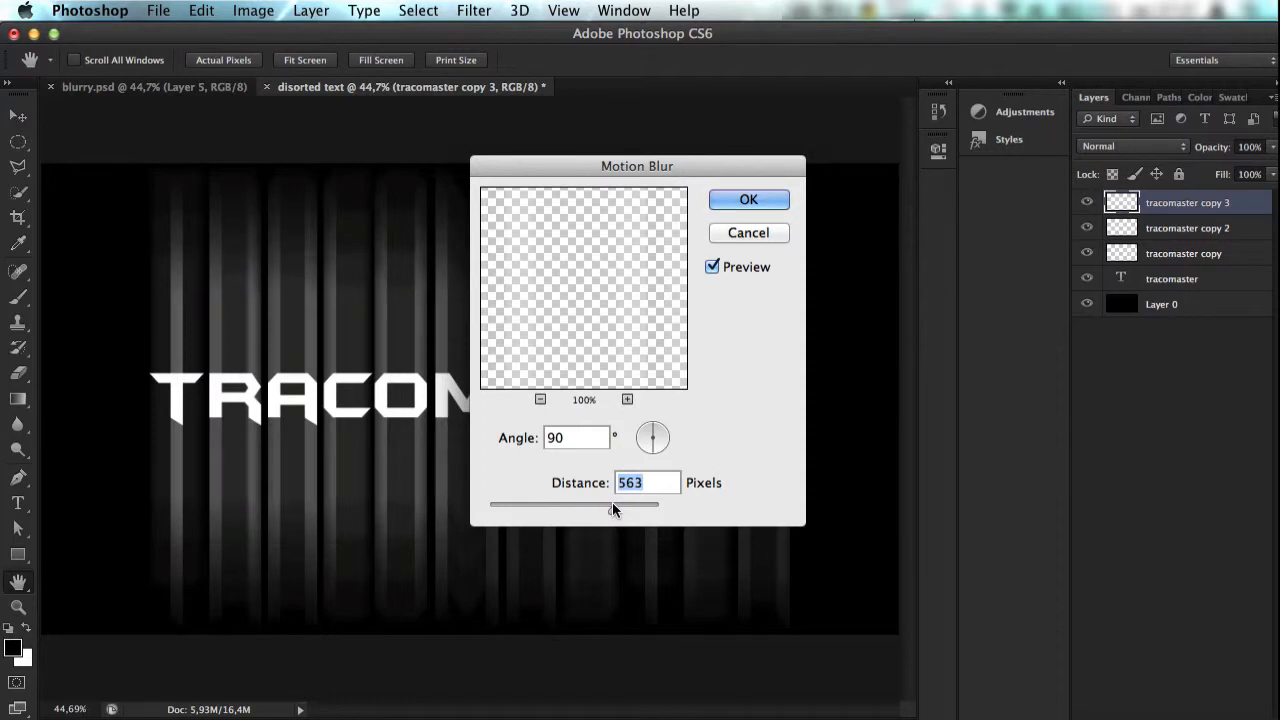
key(Return)
Step: Look at the finished effect in blurry.psd, return to the distorted text document and place another tracomaster text duplicate on top of the layers
click(153, 86)
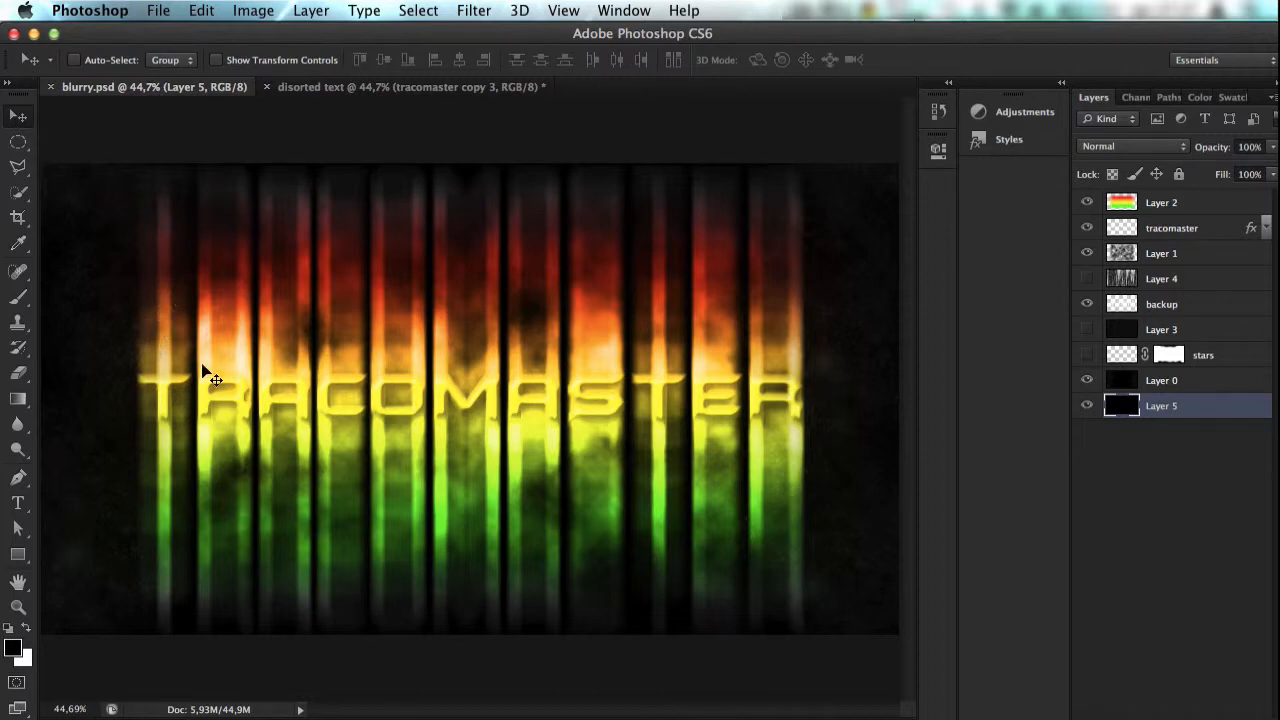
click(397, 88)
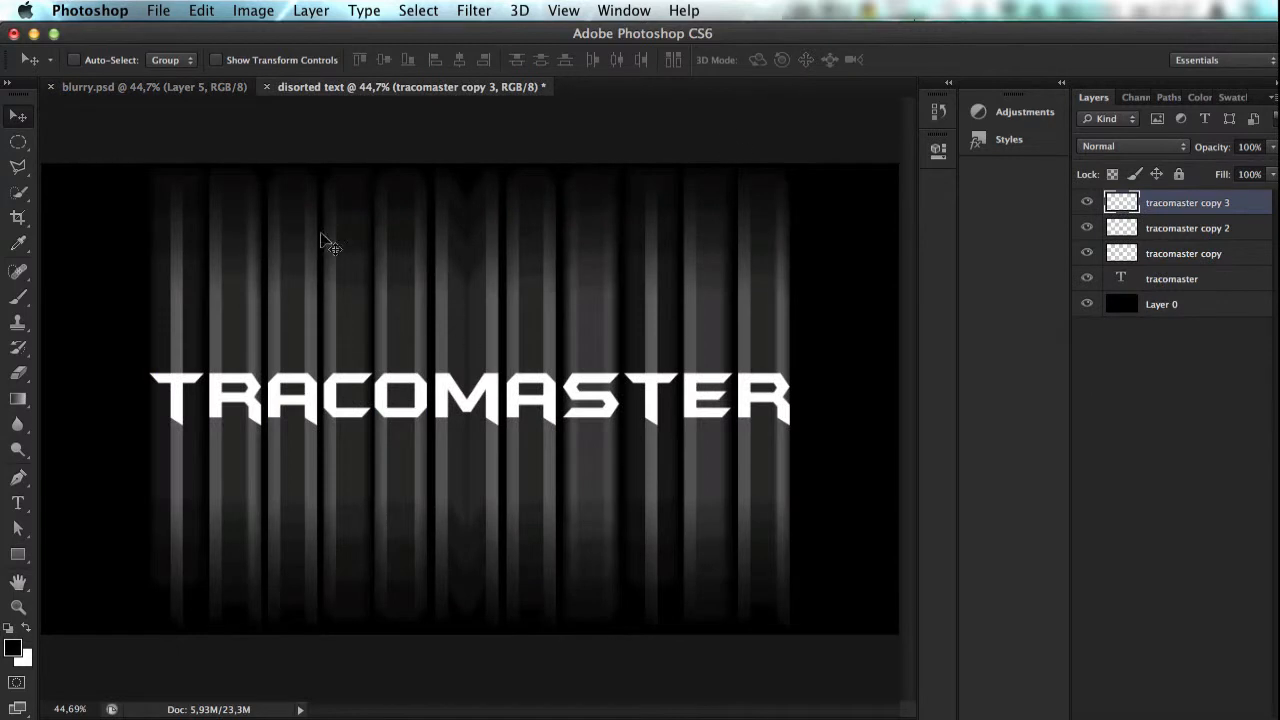
click(1180, 280)
key(super+j)
drag(1178, 279, 1172, 190)
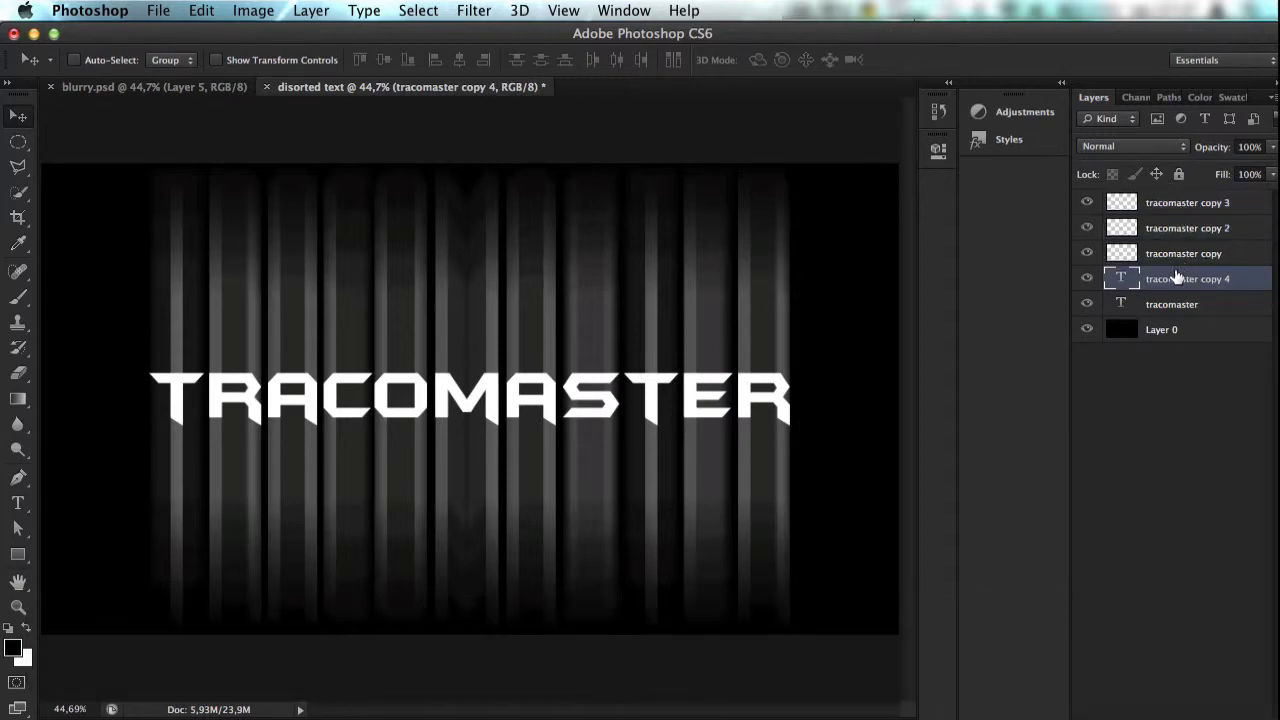
drag(1177, 278, 1175, 196)
Step: Rasterize the tracomaster copy 4 layer and apply a 90° Motion Blur with a distance slightly shorter than 563 pixels
click(408, 10)
mouse_move(474, 10)
mouse_move(483, 238)
click(763, 423)
click(815, 285)
drag(613, 512, 607, 509)
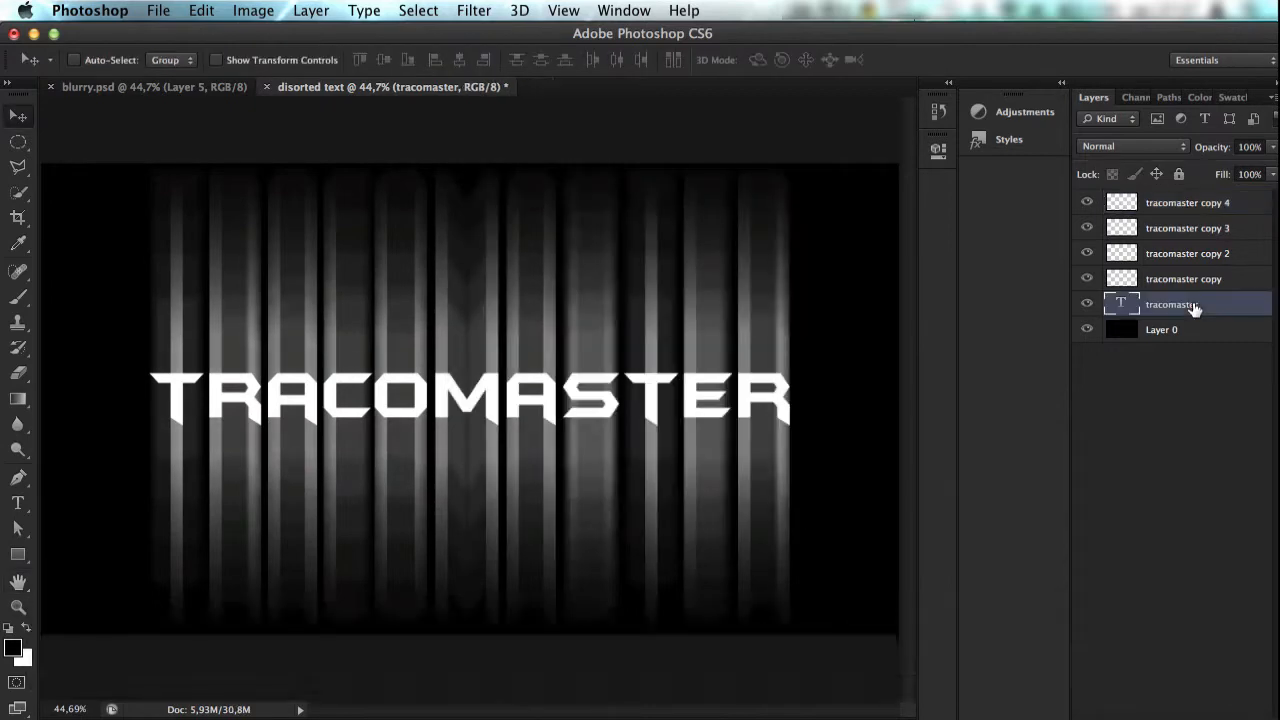
Step: Rasterize the tracomaster copy 5 layer, apply a shorter vertical Motion Blur and move it to the top of the layers
click(474, 10)
mouse_move(483, 238)
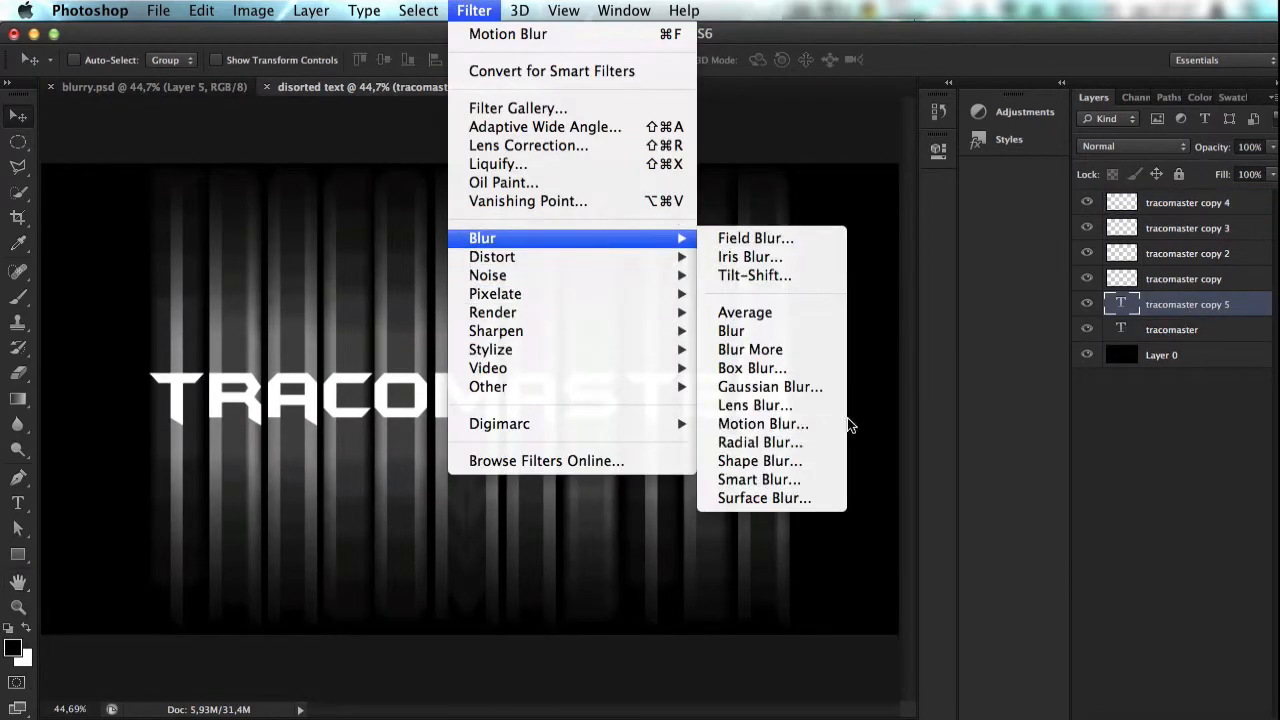
click(763, 423)
click(803, 289)
key(Return)
drag(1156, 197, 1156, 195)
Step: Place a further tracomaster text duplicate on top, rasterize it and apply a 90° Motion Blur with a distance of about 172 pixels
drag(1181, 331, 1228, 714)
drag(1170, 330, 1151, 196)
click(474, 10)
mouse_move(550, 238)
click(772, 422)
click(803, 289)
drag(595, 507, 568, 509)
key(Return)
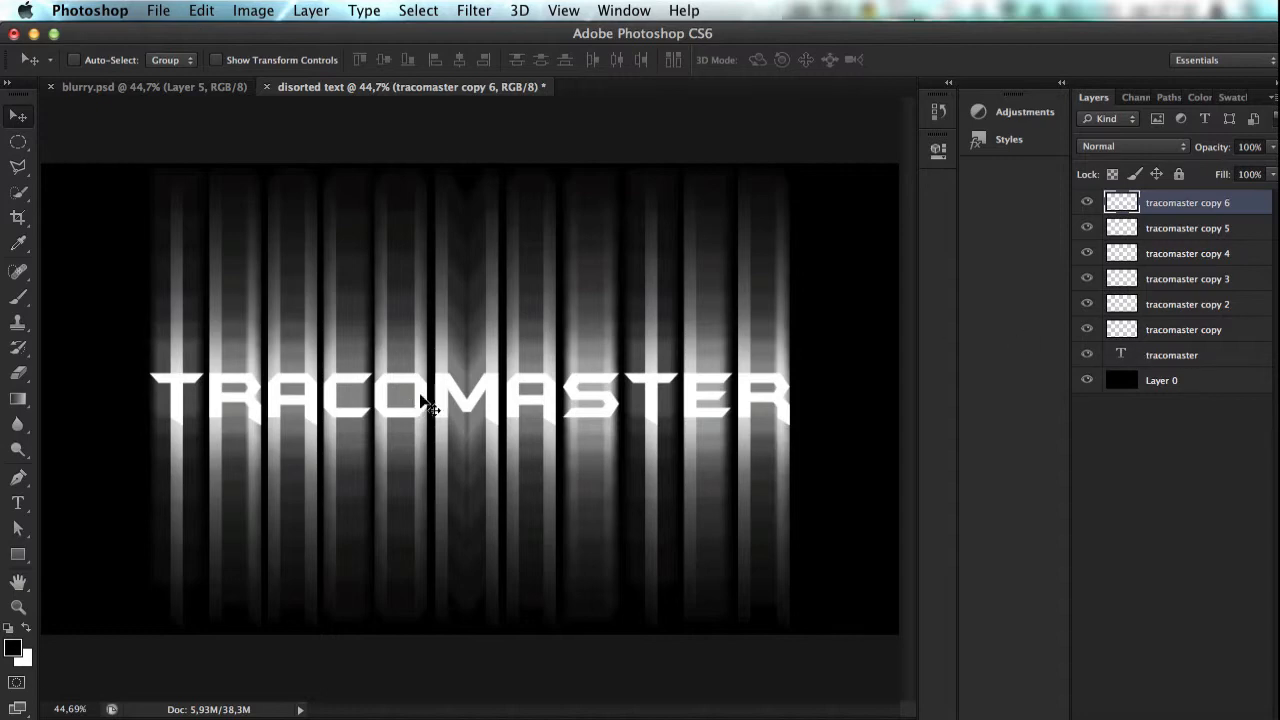
Step: Duplicate the original tracomaster text layer and move the duplicate above the six blurred copies
scroll(432, 383, up, 3)
scroll(432, 383, down, 4)
scroll(432, 383, up, 3)
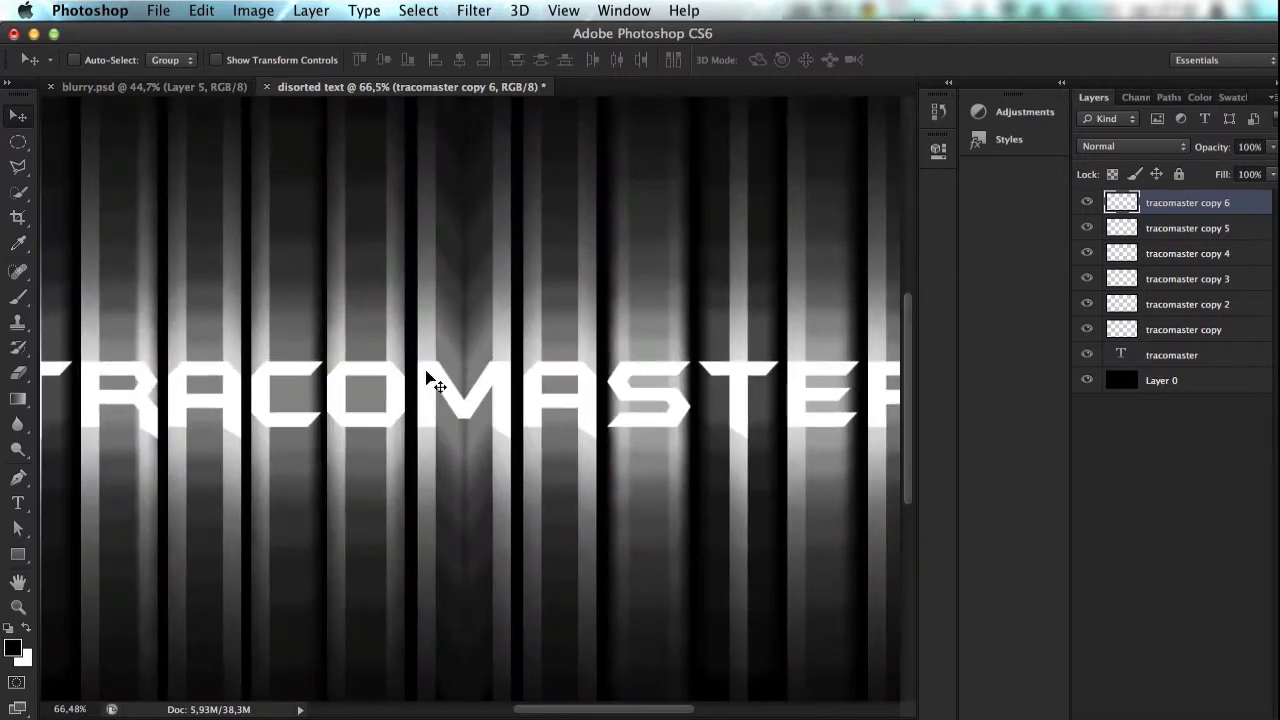
scroll(432, 383, down, 3)
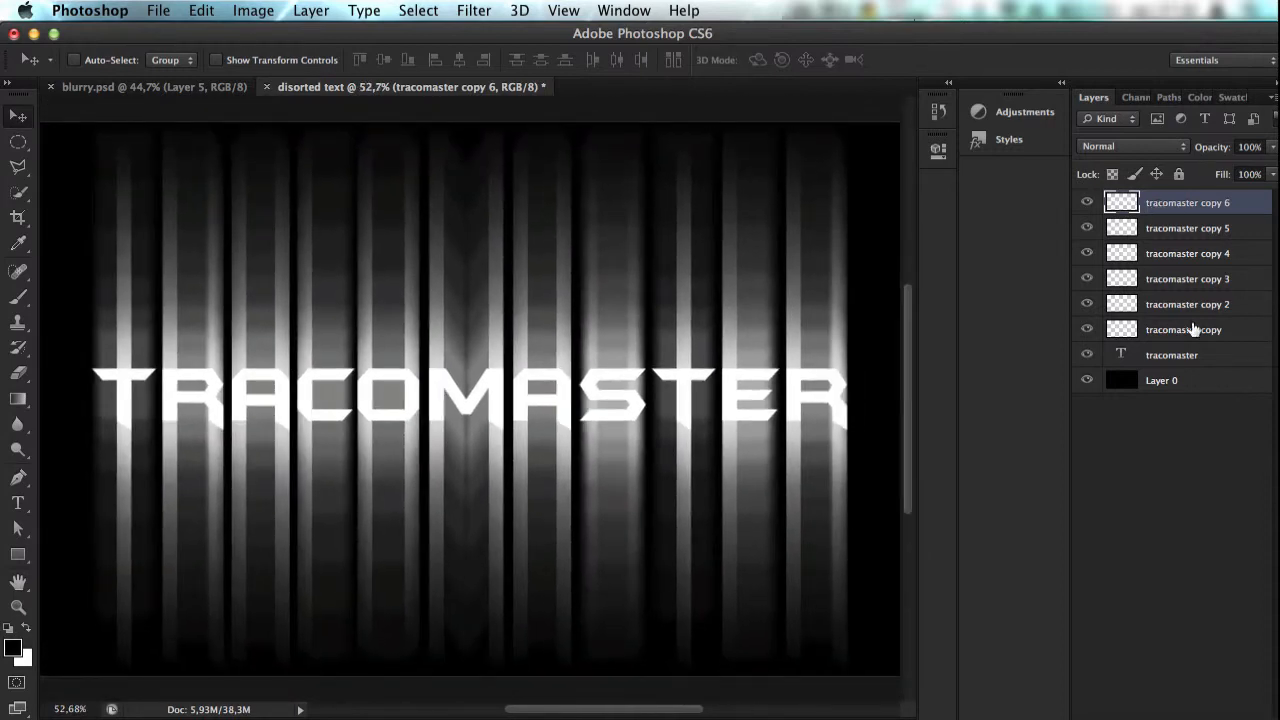
click(1207, 358)
key(super+j)
drag(1207, 358, 1186, 200)
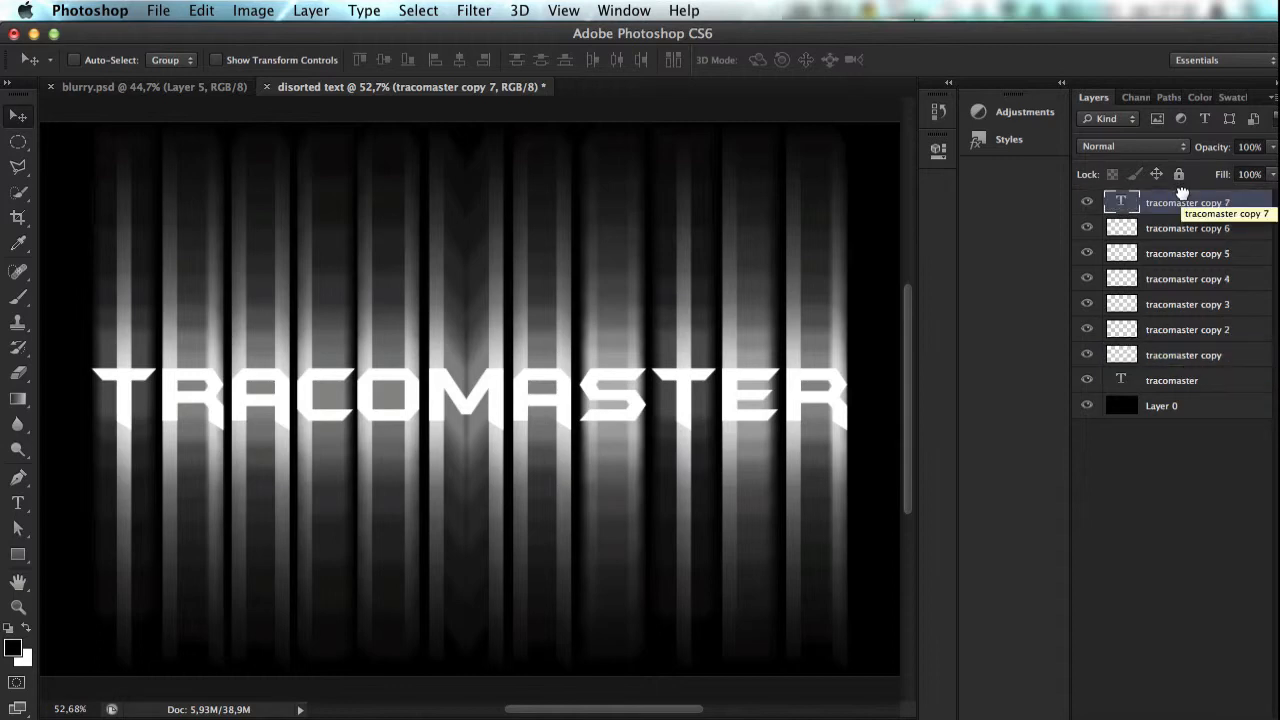
Step: Rasterize the tracomaster copy 7 layer and apply a 90° Motion Blur with a distance shorter than 172 pixels
click(252, 10)
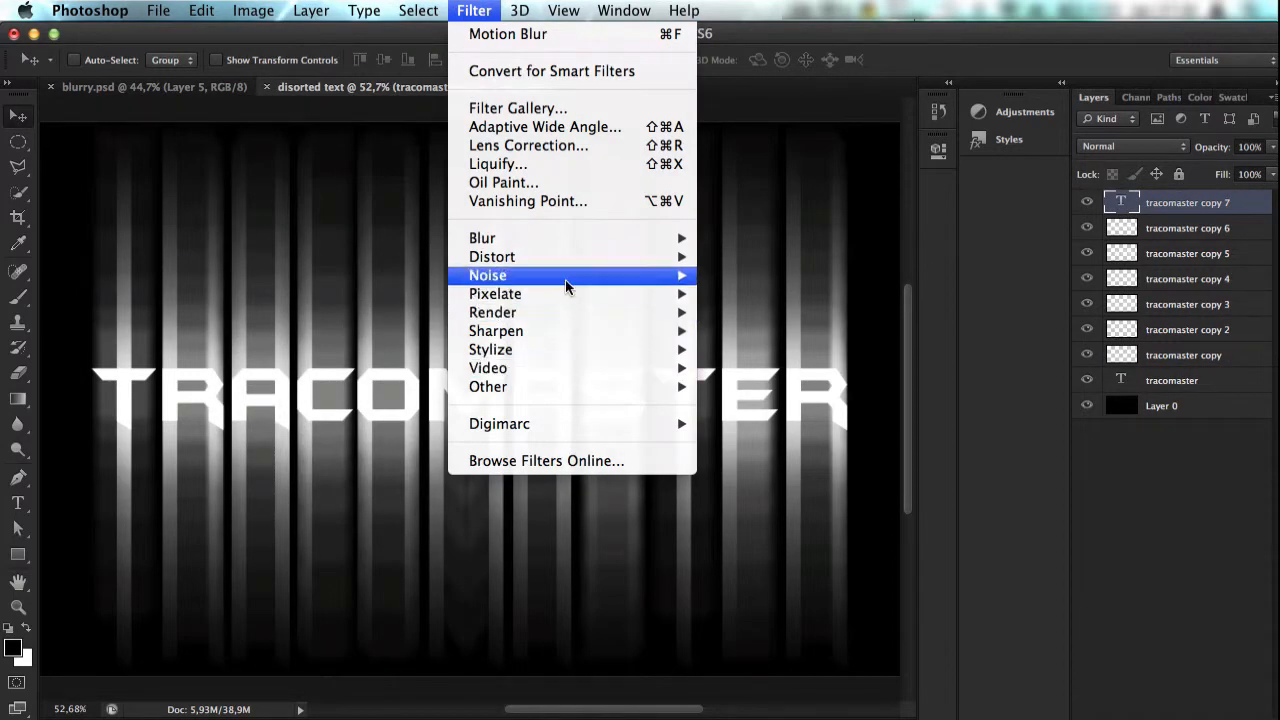
mouse_move(592, 243)
click(755, 428)
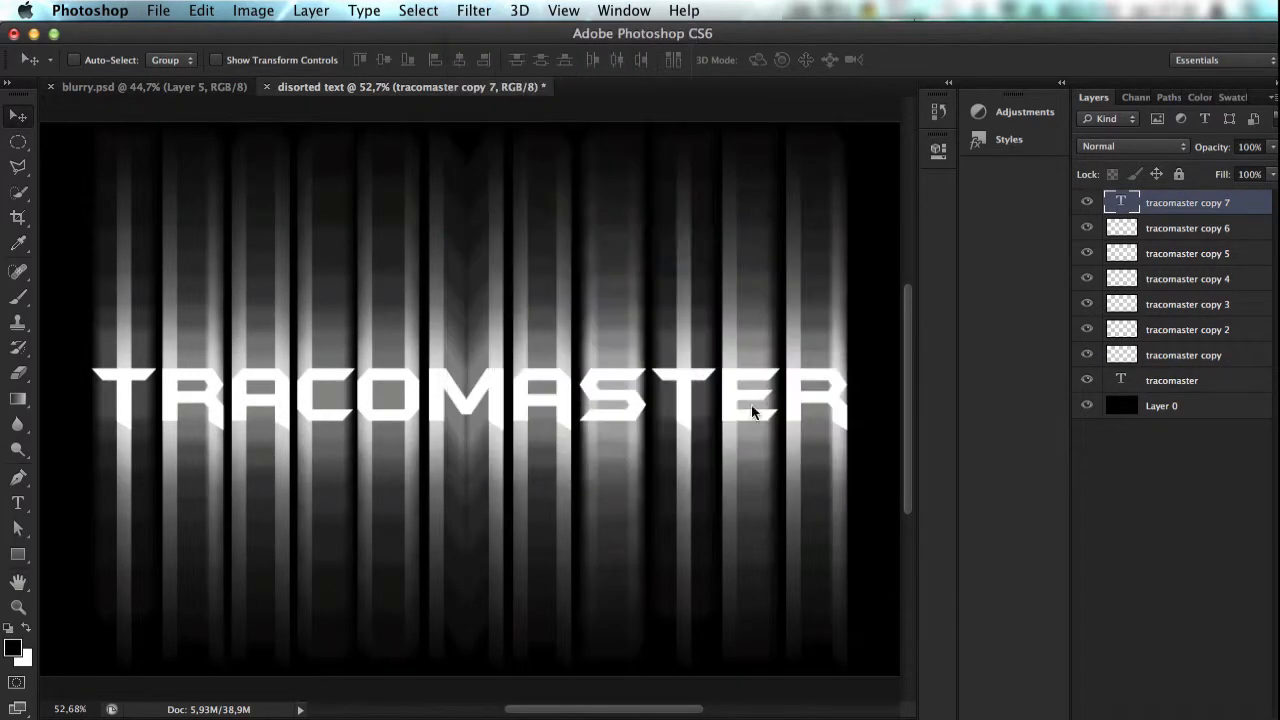
click(799, 292)
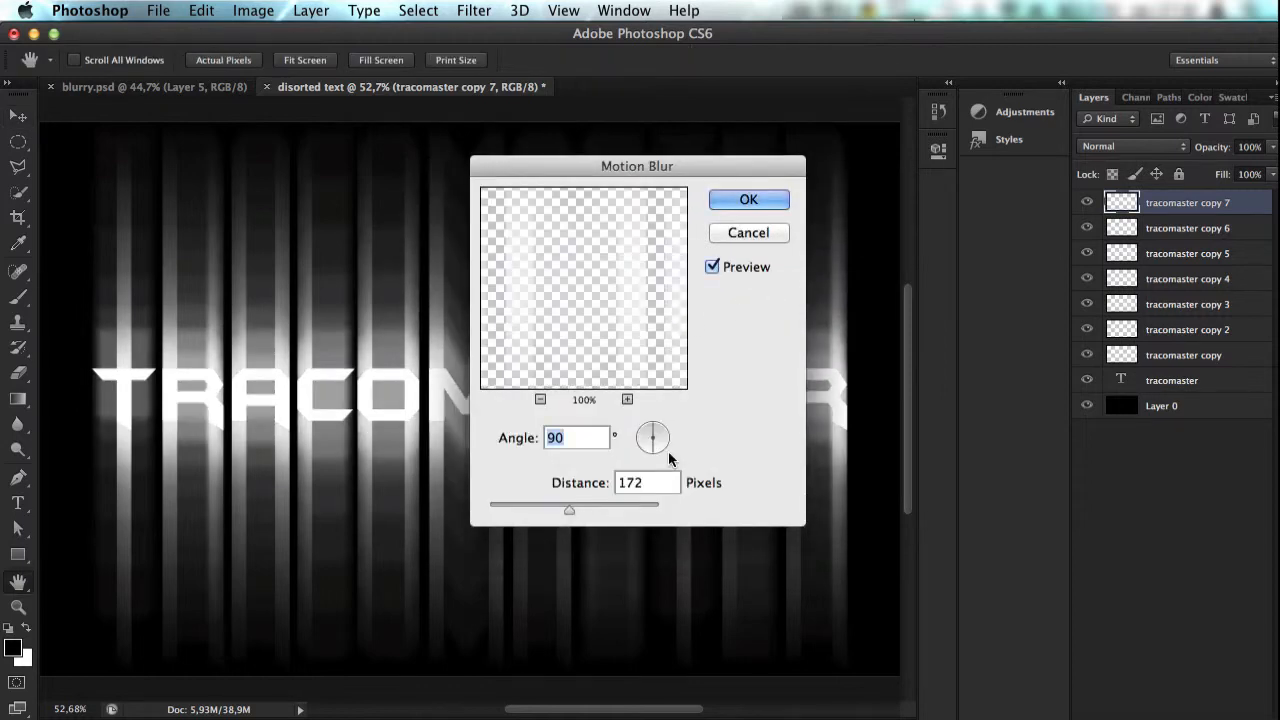
drag(567, 508, 545, 509)
key(Return)
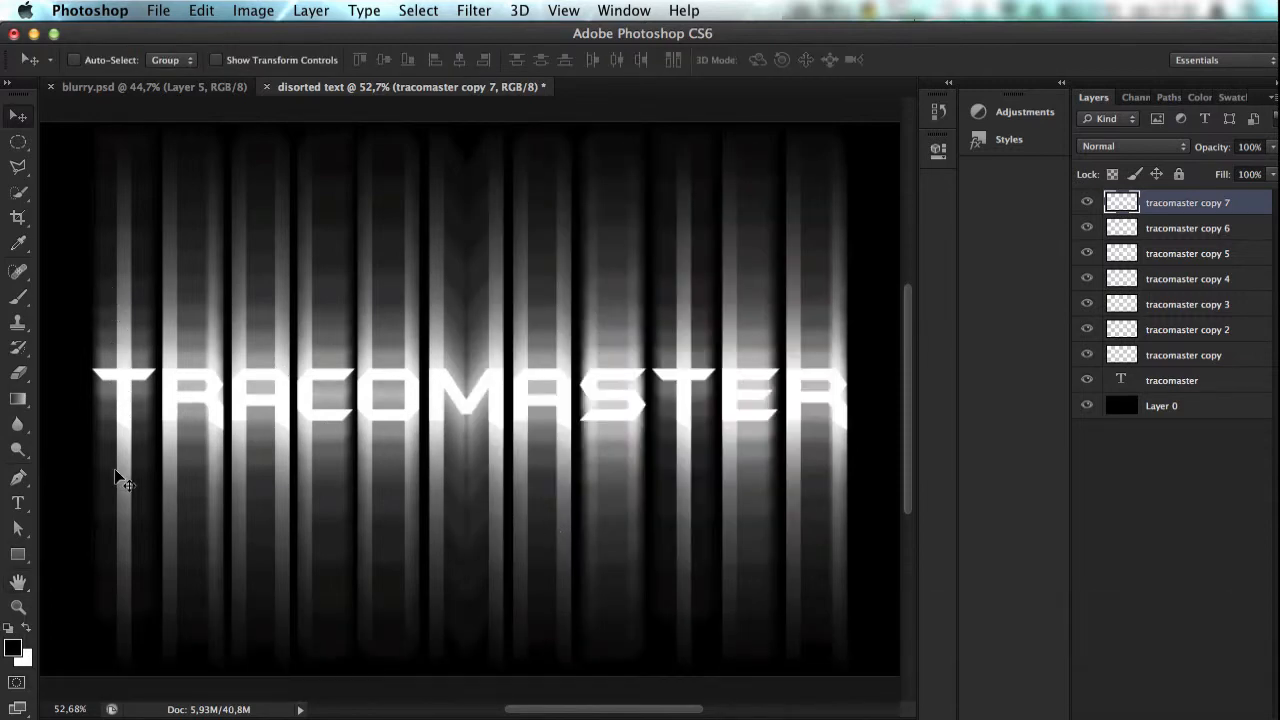
Step: Group all seven blurred tracomaster copies and name the group "blurred text"
key(shift)
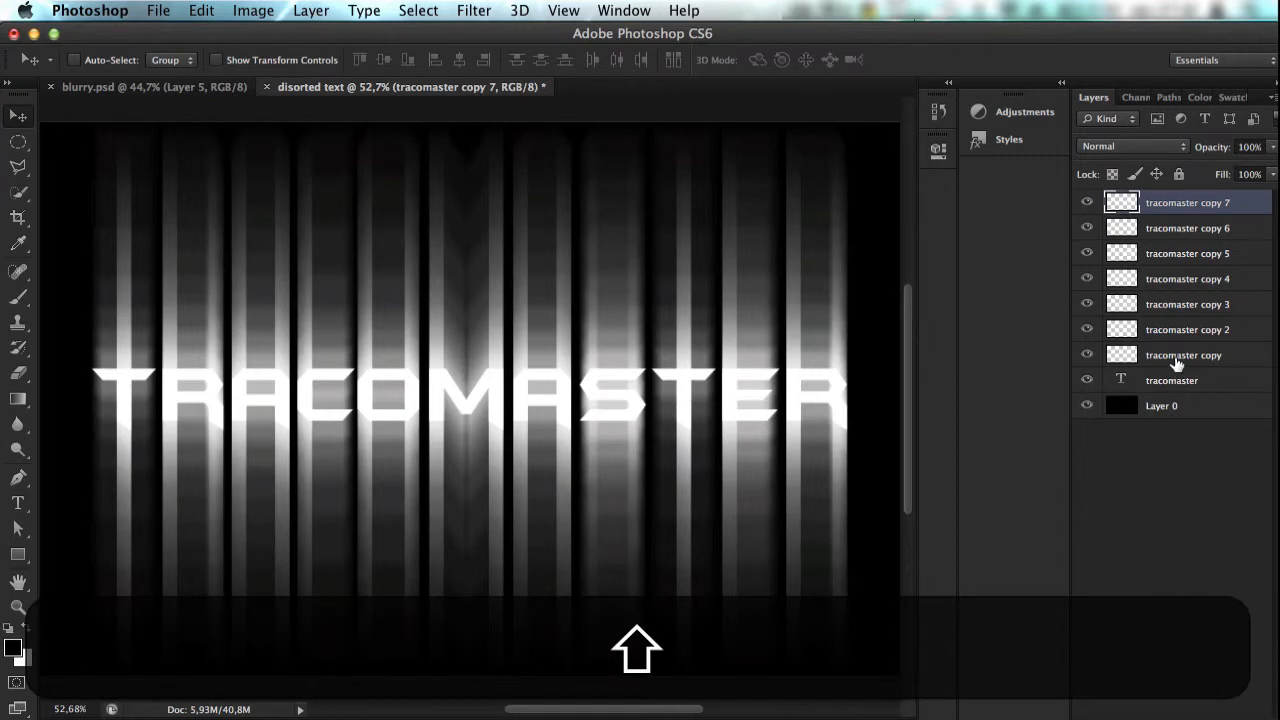
shift+click(1177, 358)
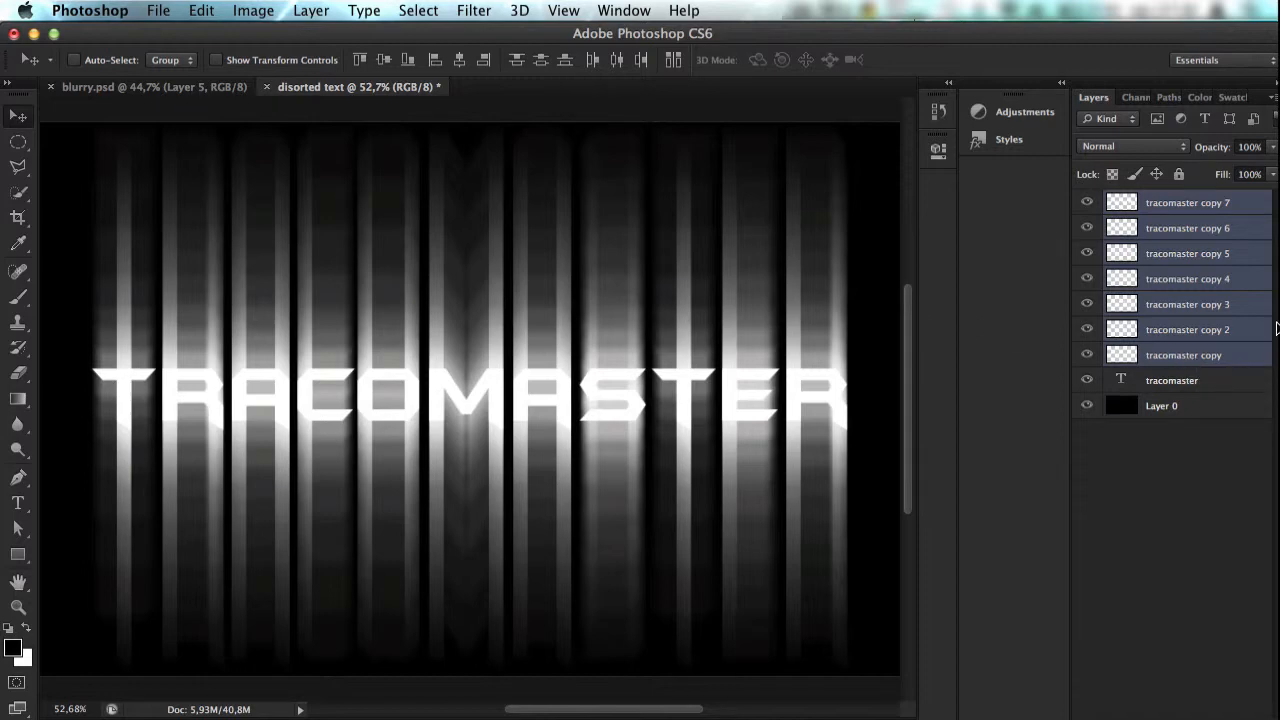
key(super+g)
double_click(1166, 201)
text(b)
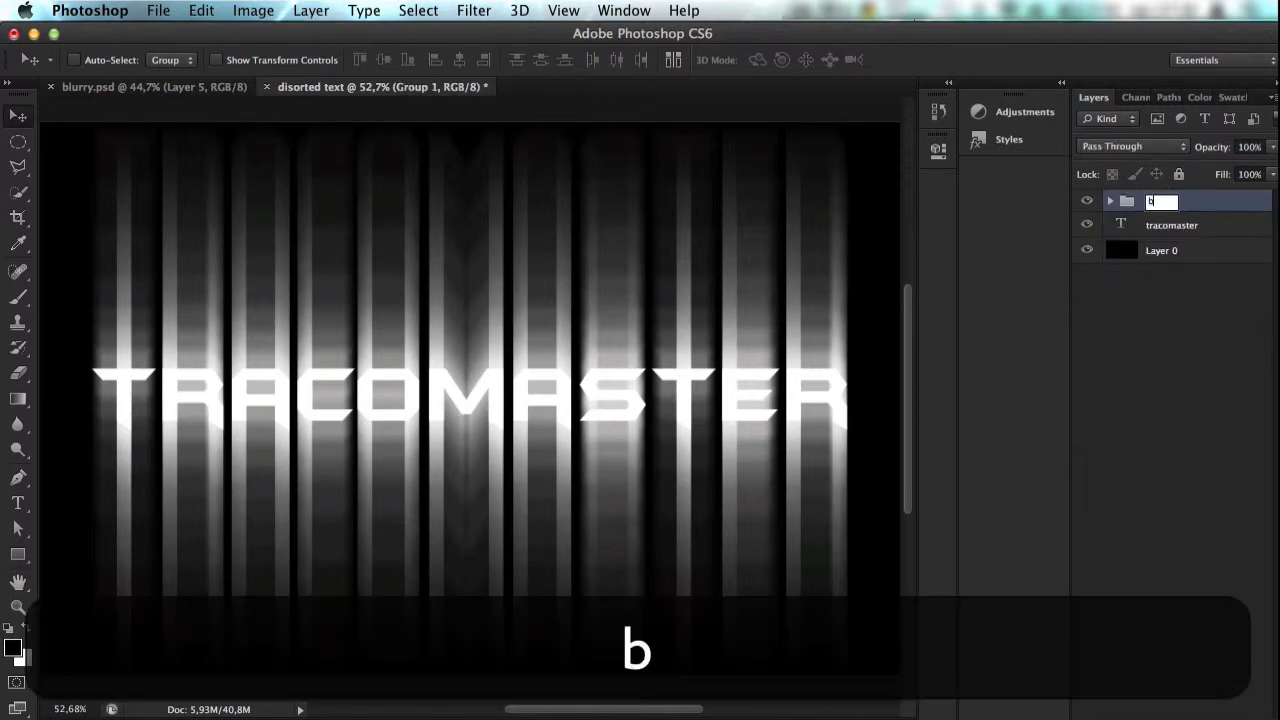
text(lurred tect)
key(BackSpace)
text(xt)
key(BackSpace)
key(BackSpace)
text(xt)
key(Return)
Step: Duplicate the blurred text group, move the duplicate below Layer 0 and hide it
key(super+j)
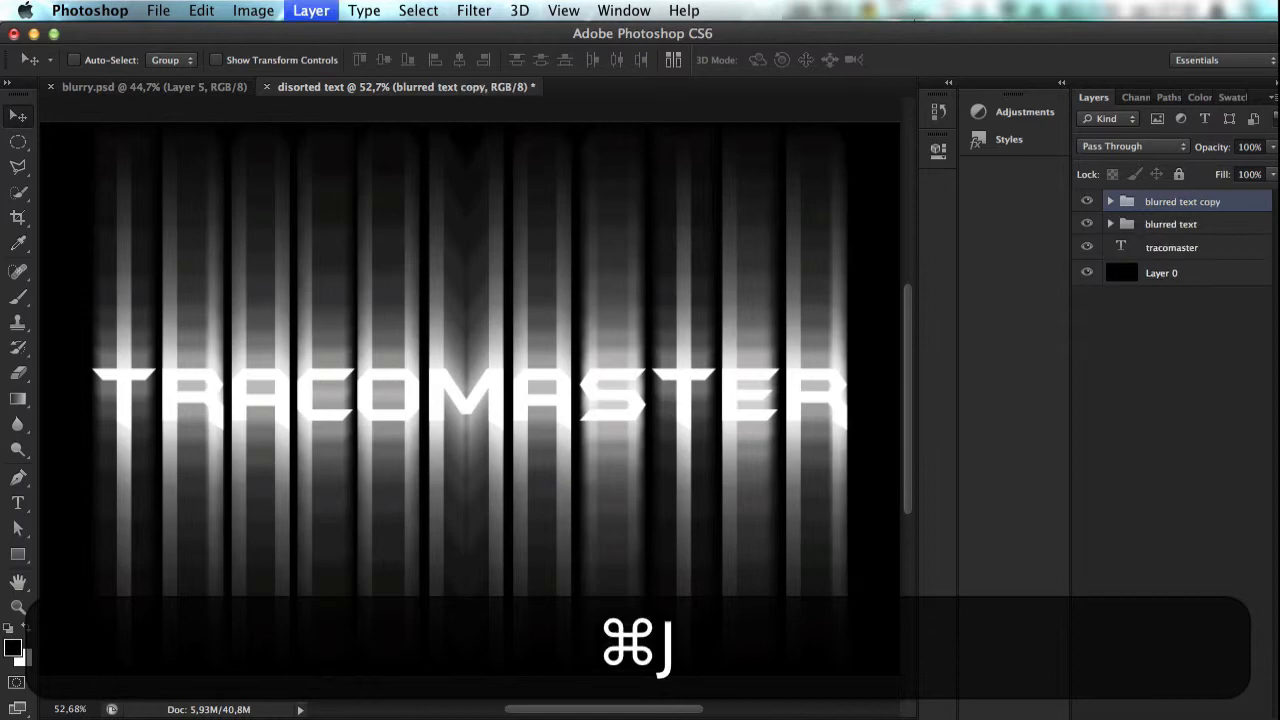
drag(1136, 570, 1110, 311)
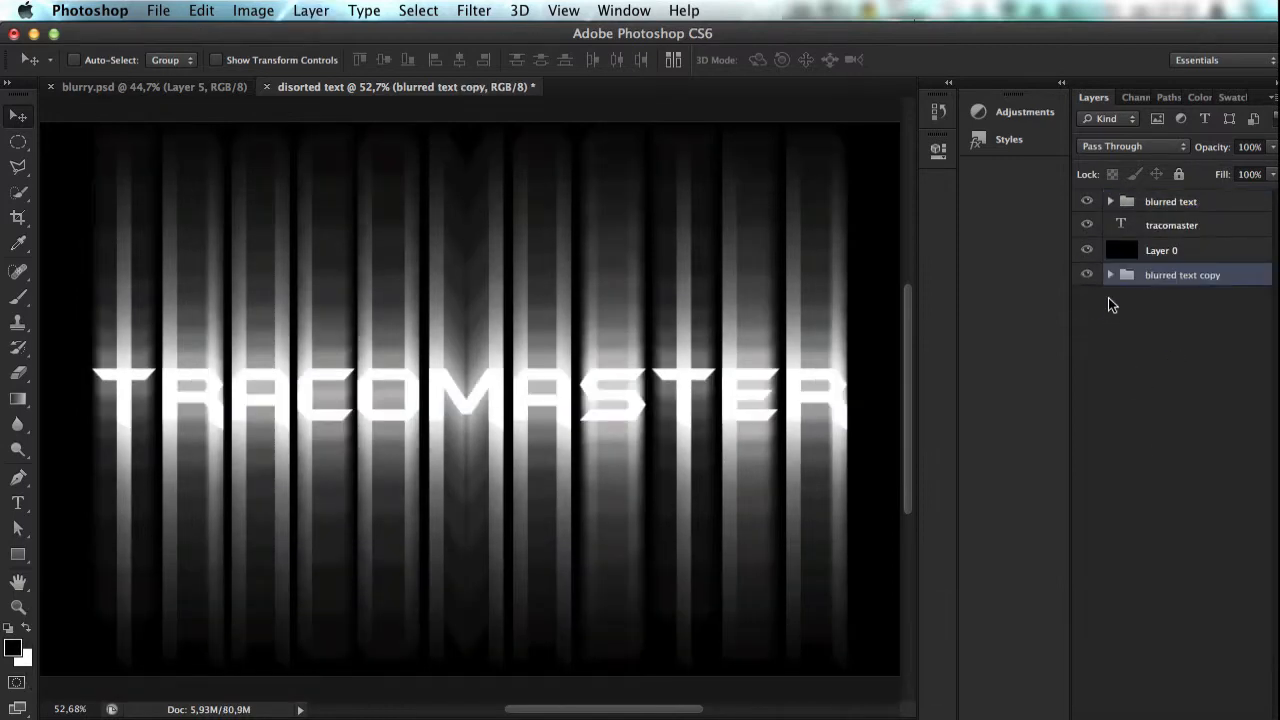
click(1085, 277)
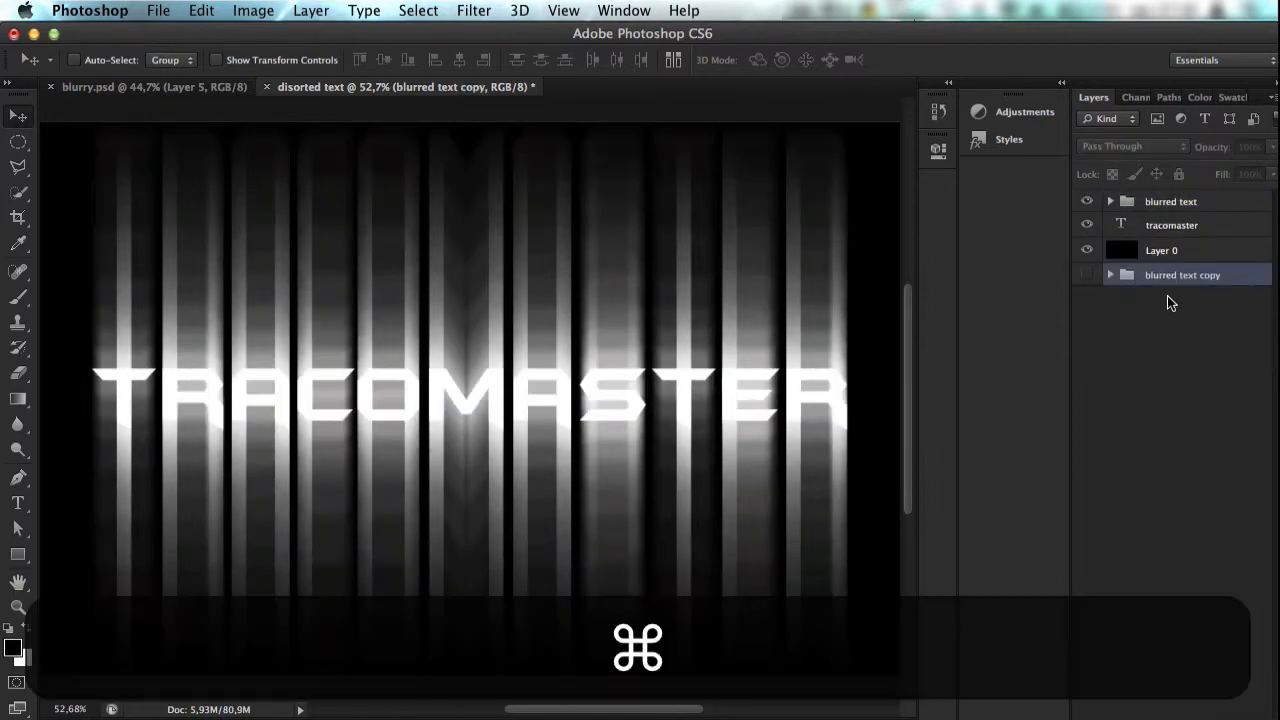
Step: Put the hidden blurred text copy inside a new group named "backup"
key(super+g)
double_click(1160, 275)
text(backup)
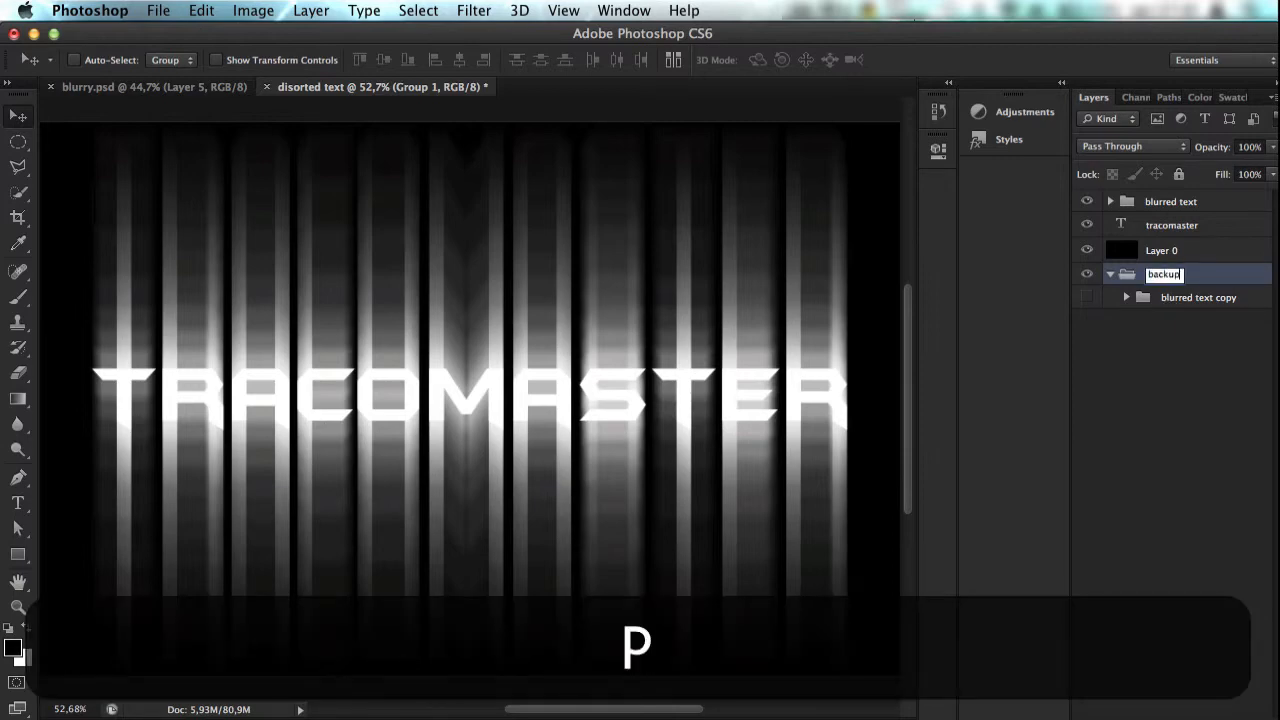
key(Return)
Step: Merge the top blurred text group into a single layer
click(1256, 207)
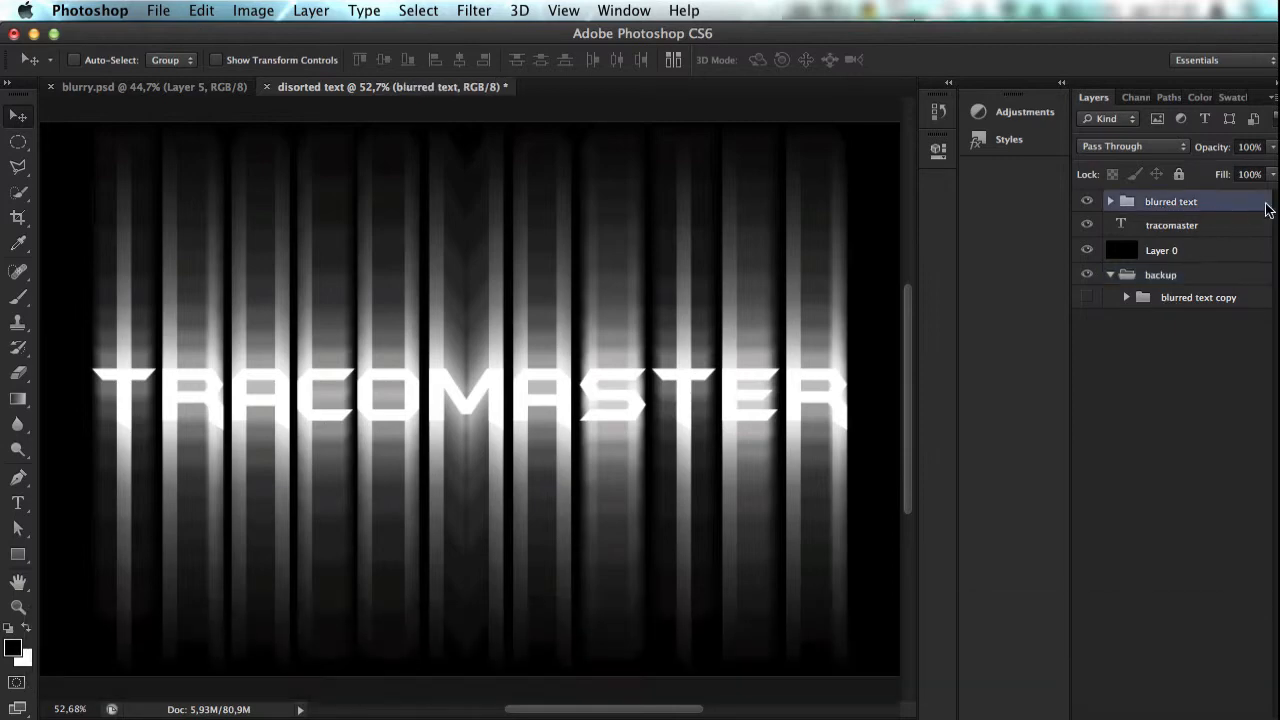
key(super)
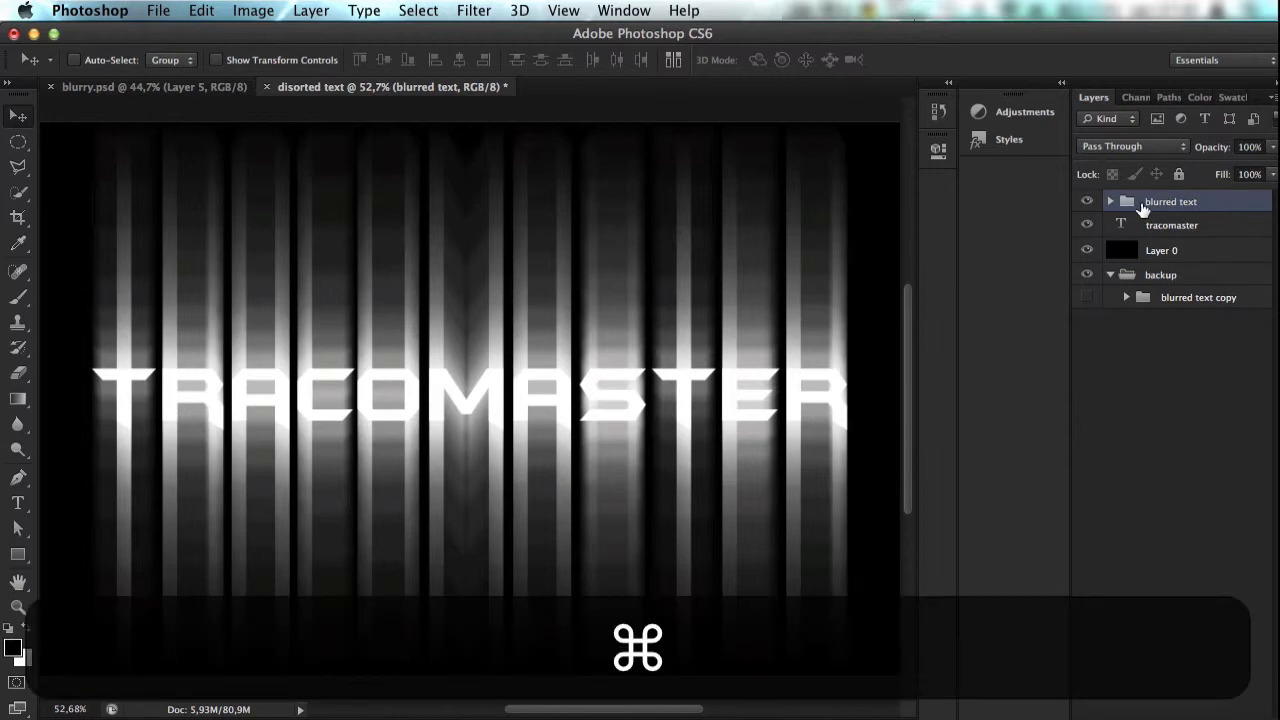
key(super+e)
click(563, 10)
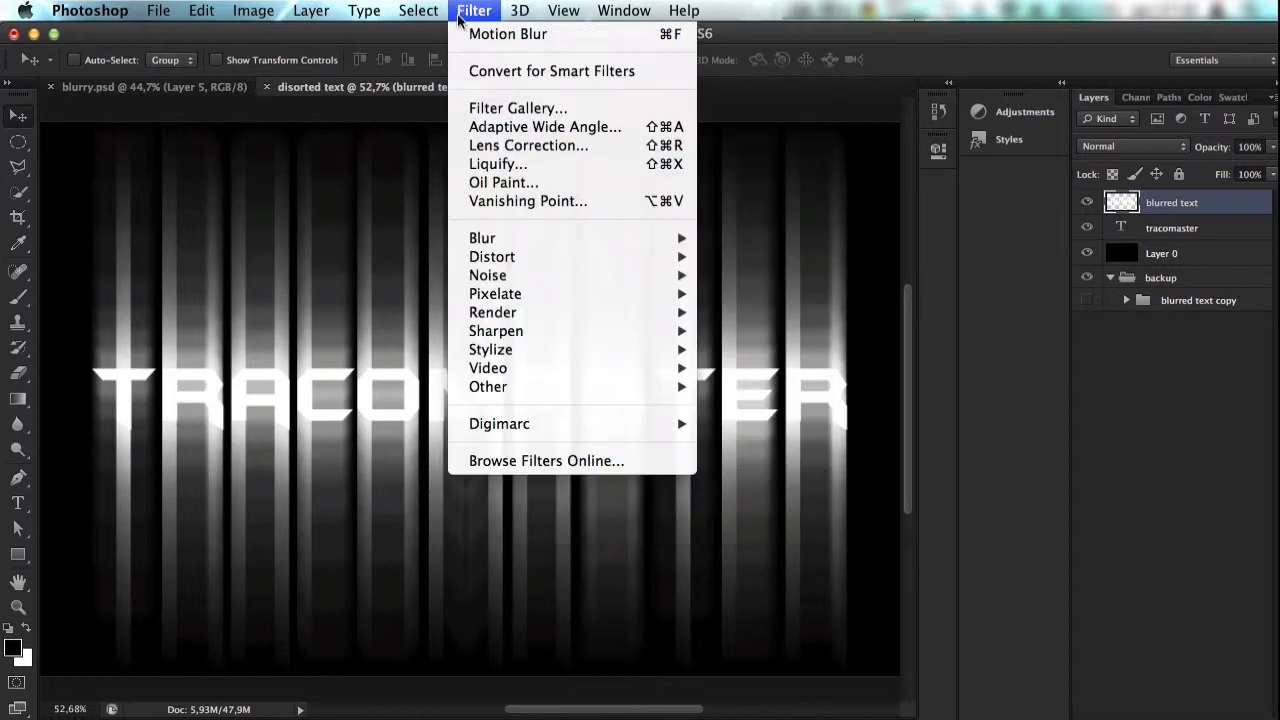
Step: Apply a Motion Blur with a 90° angle and a distance of 37 pixels to the merged blurred text layer
mouse_move(560, 243)
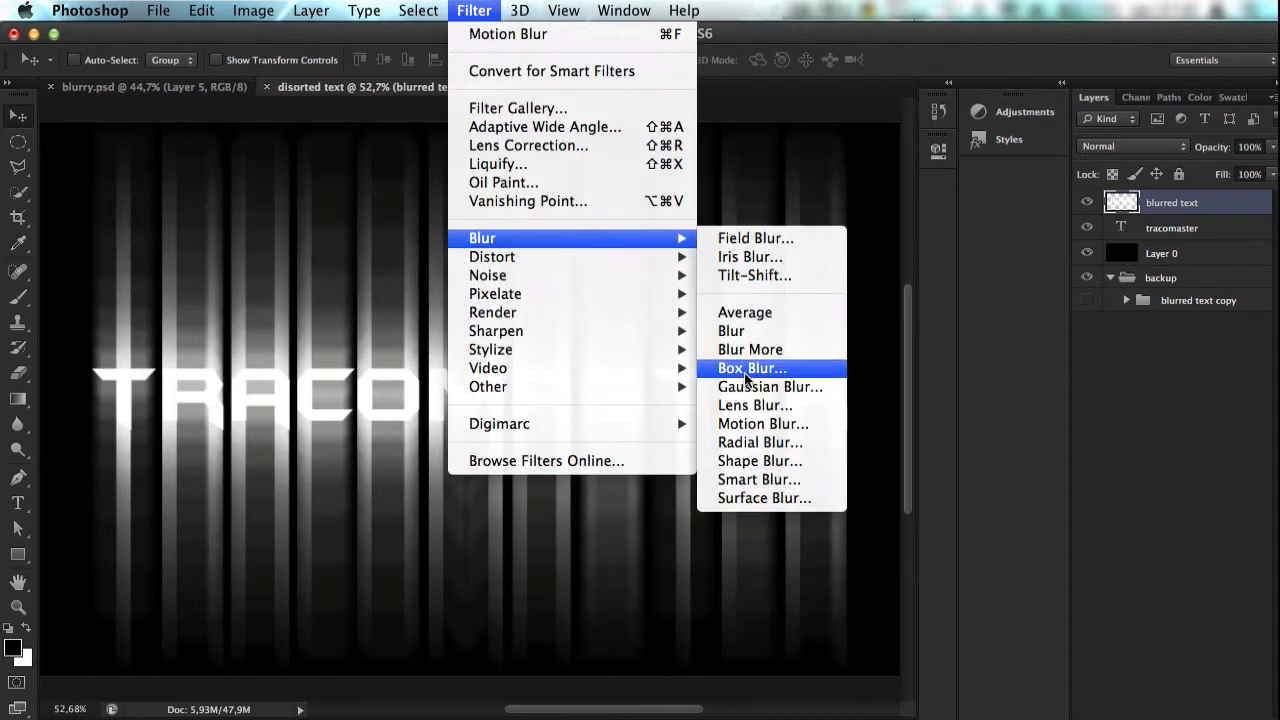
click(763, 422)
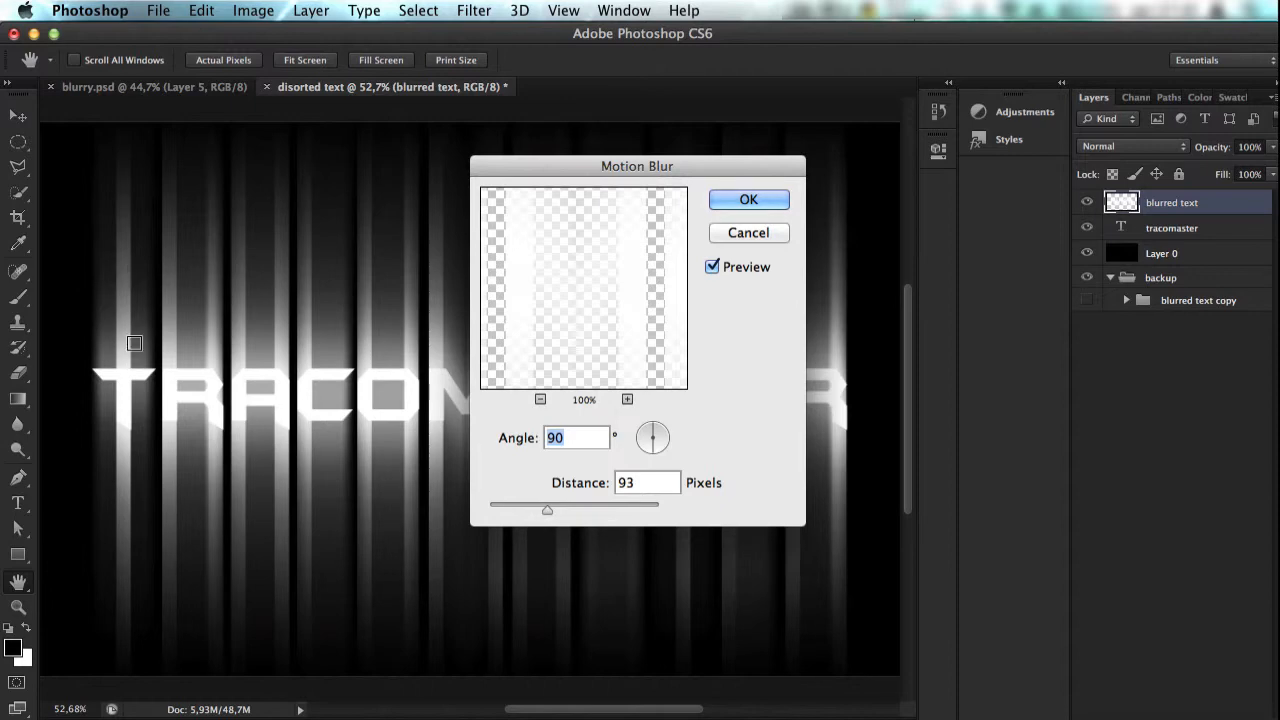
drag(558, 517, 585, 510)
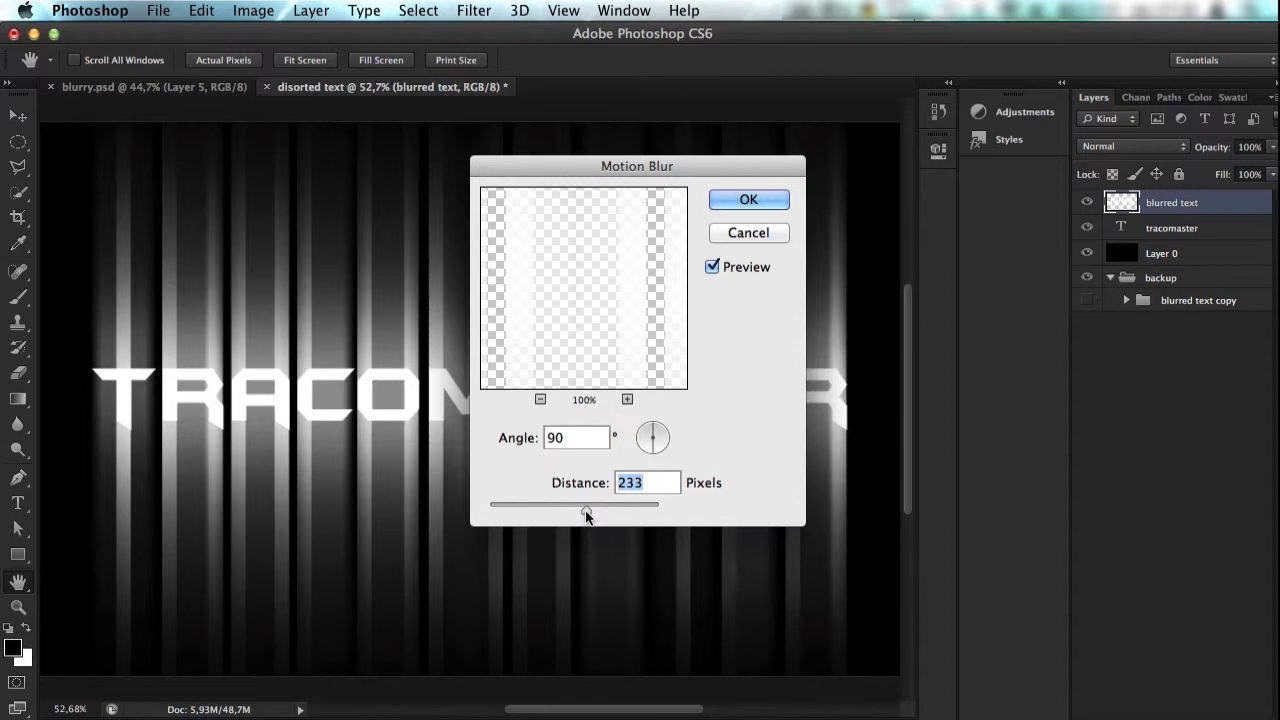
drag(585, 510, 522, 506)
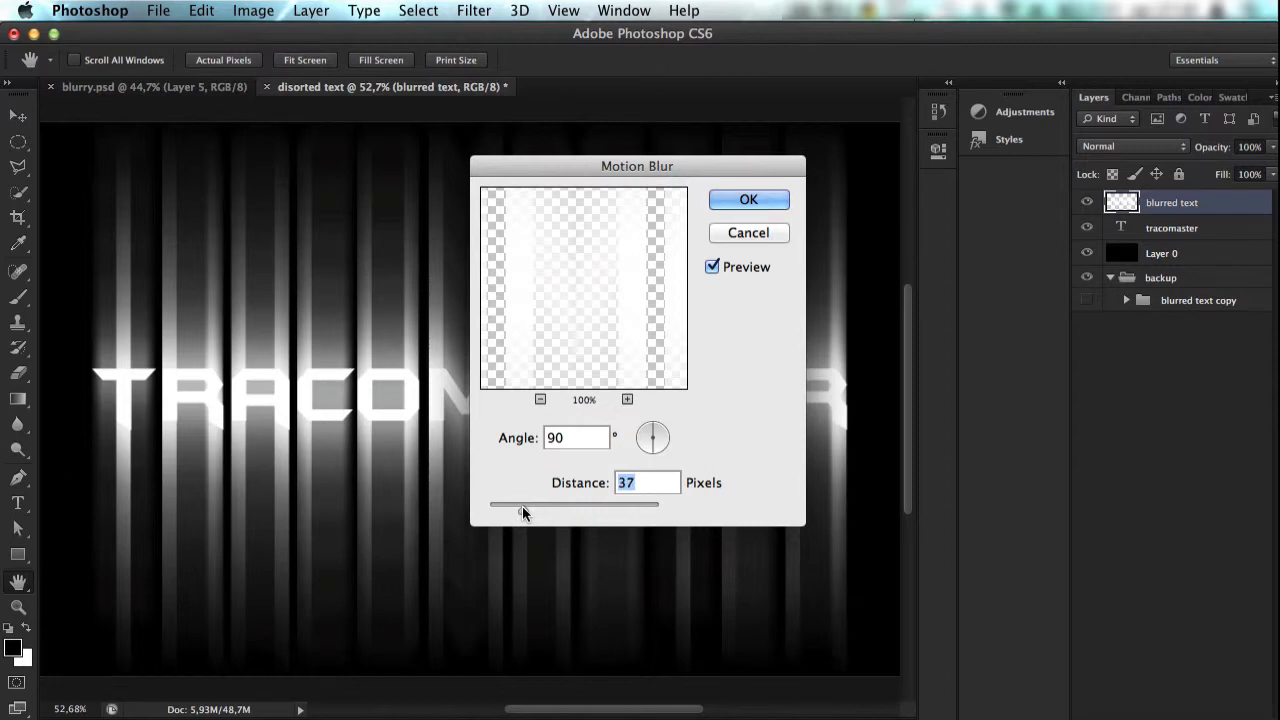
click(745, 203)
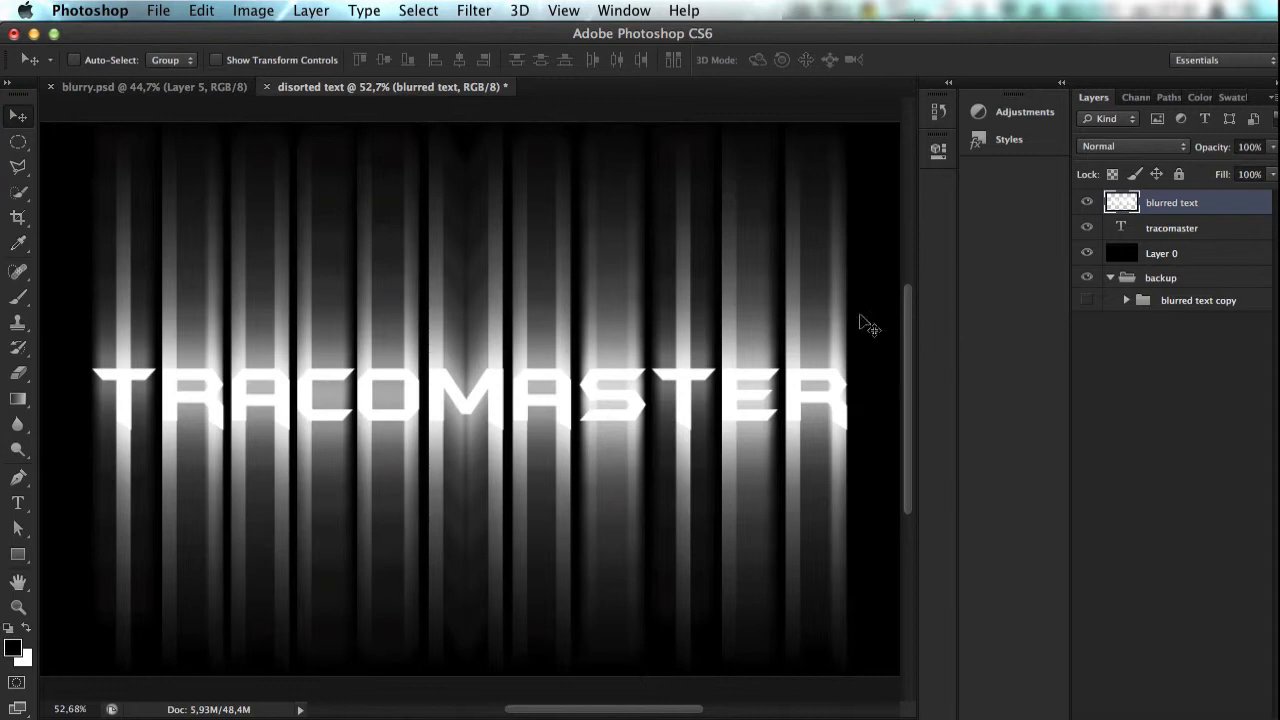
key(super+0)
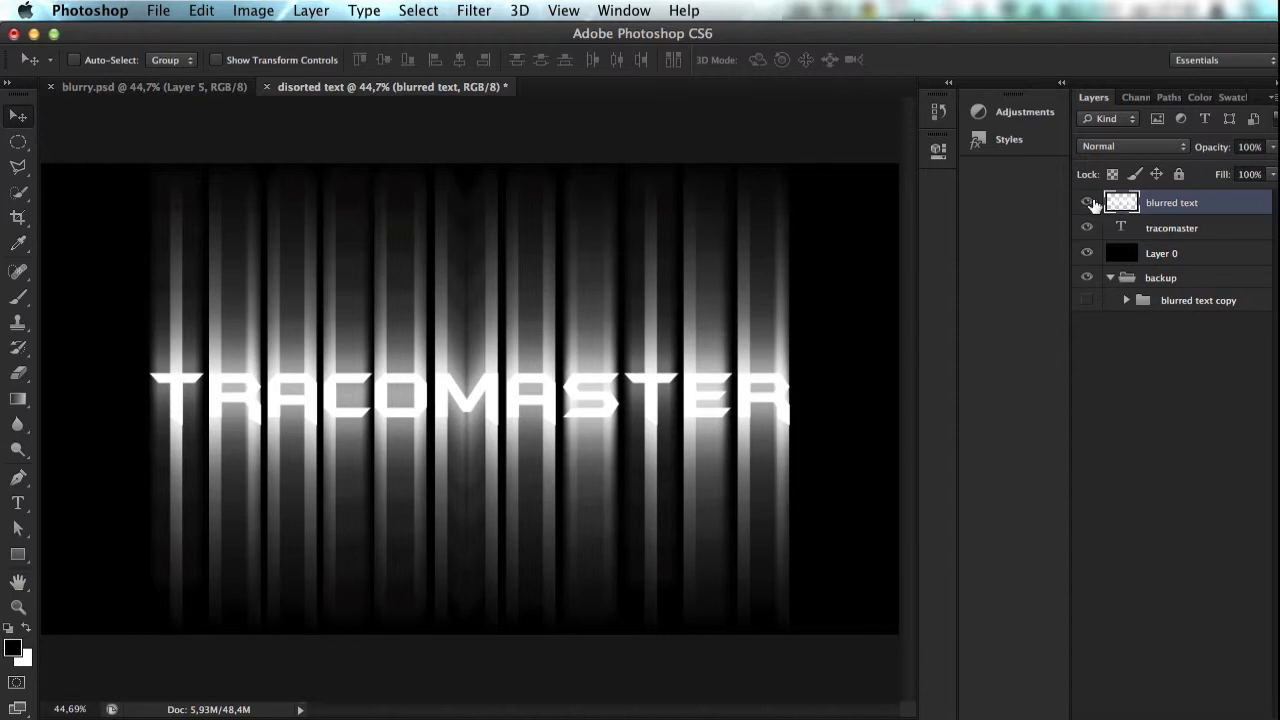
Step: Create a new layer above the blurred text layer and name it "gradient"
key(super+n)
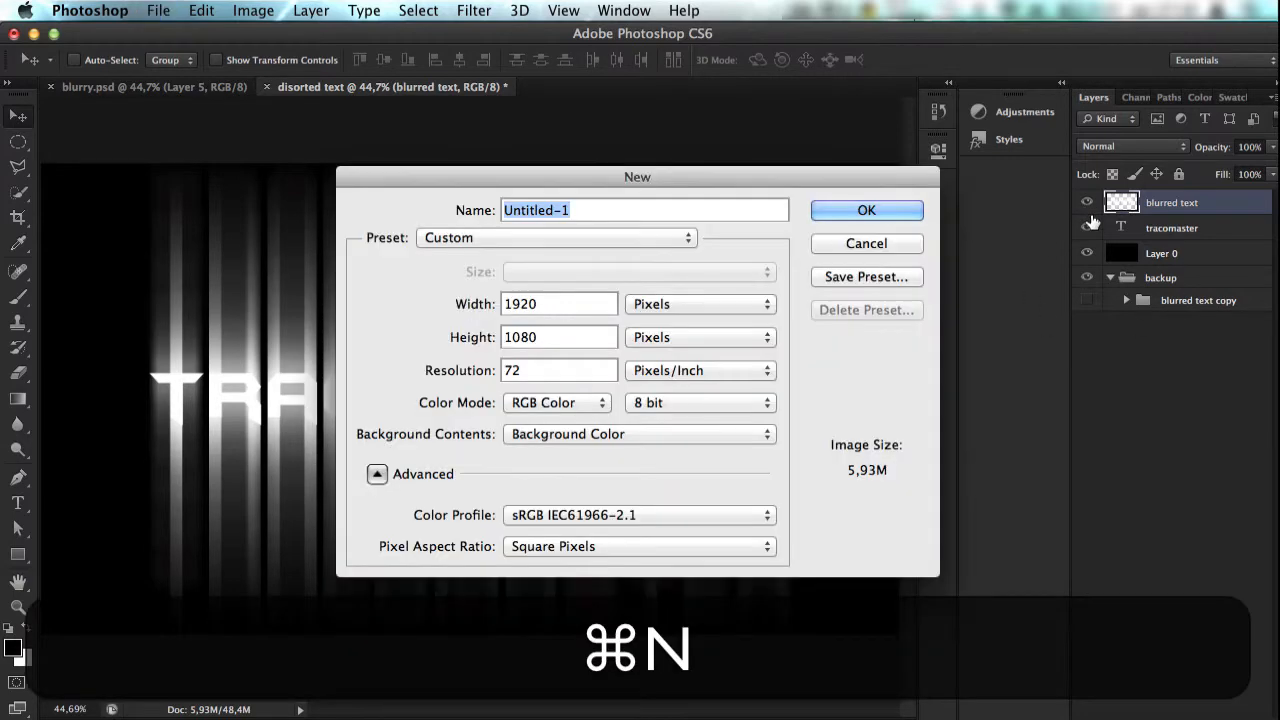
click(887, 248)
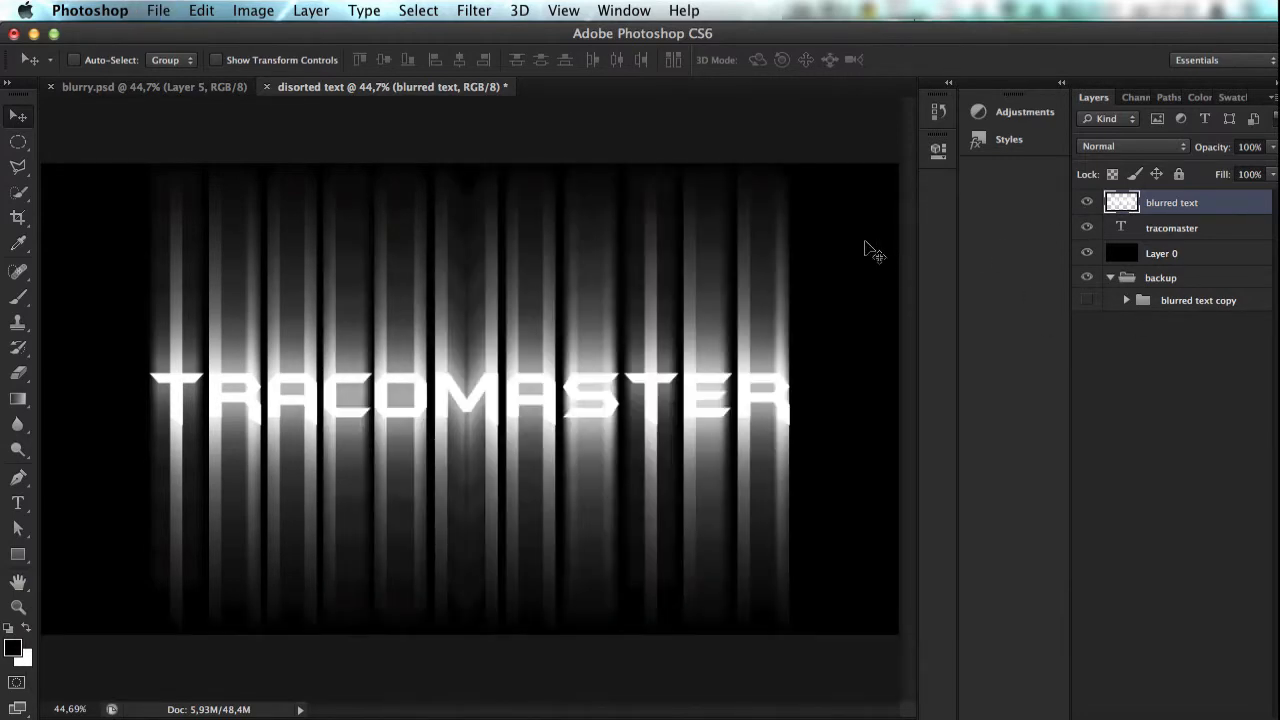
key(shift+super+n)
key(shift+super+Return)
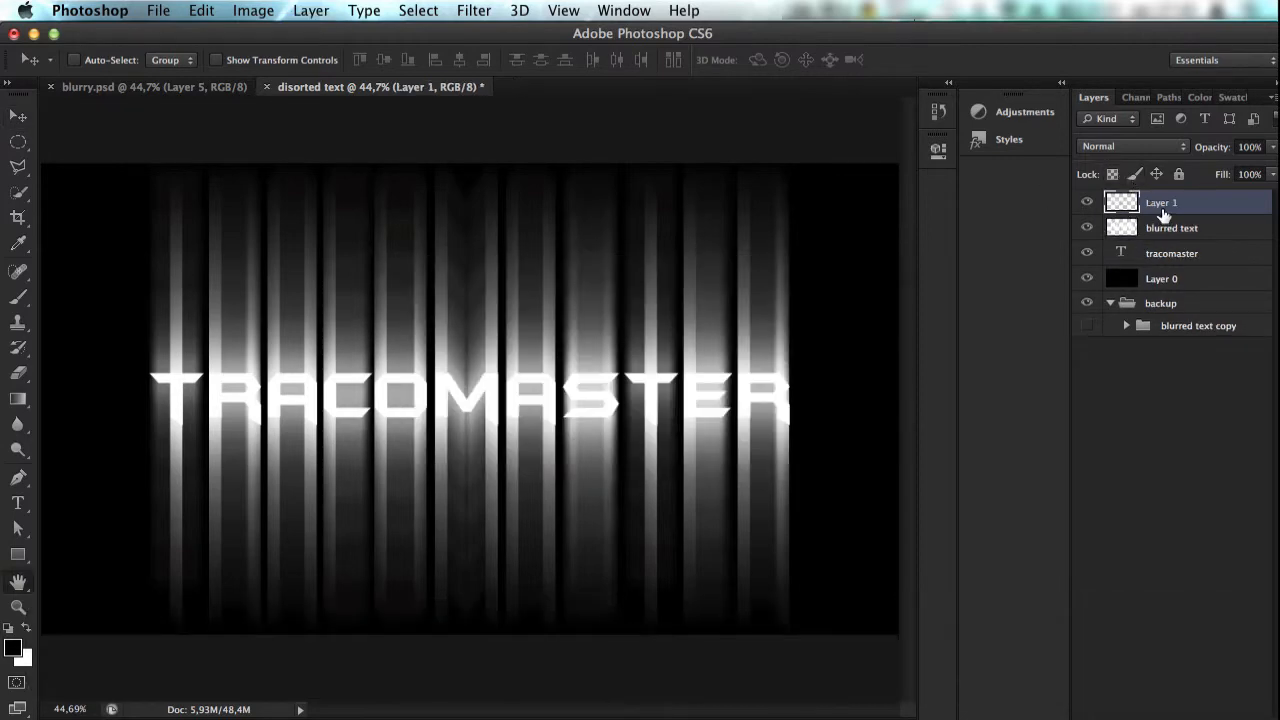
double_click(1163, 216)
click(1060, 284)
double_click(1158, 204)
text(gradient)
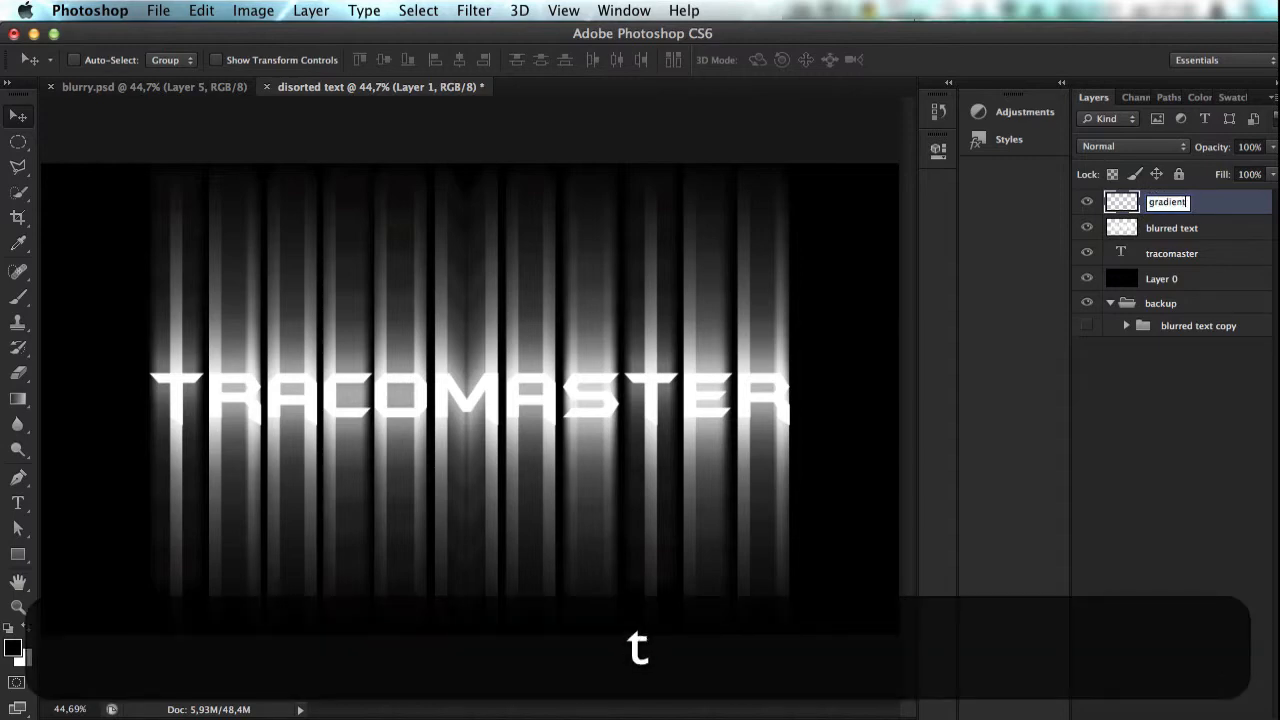
key(Return)
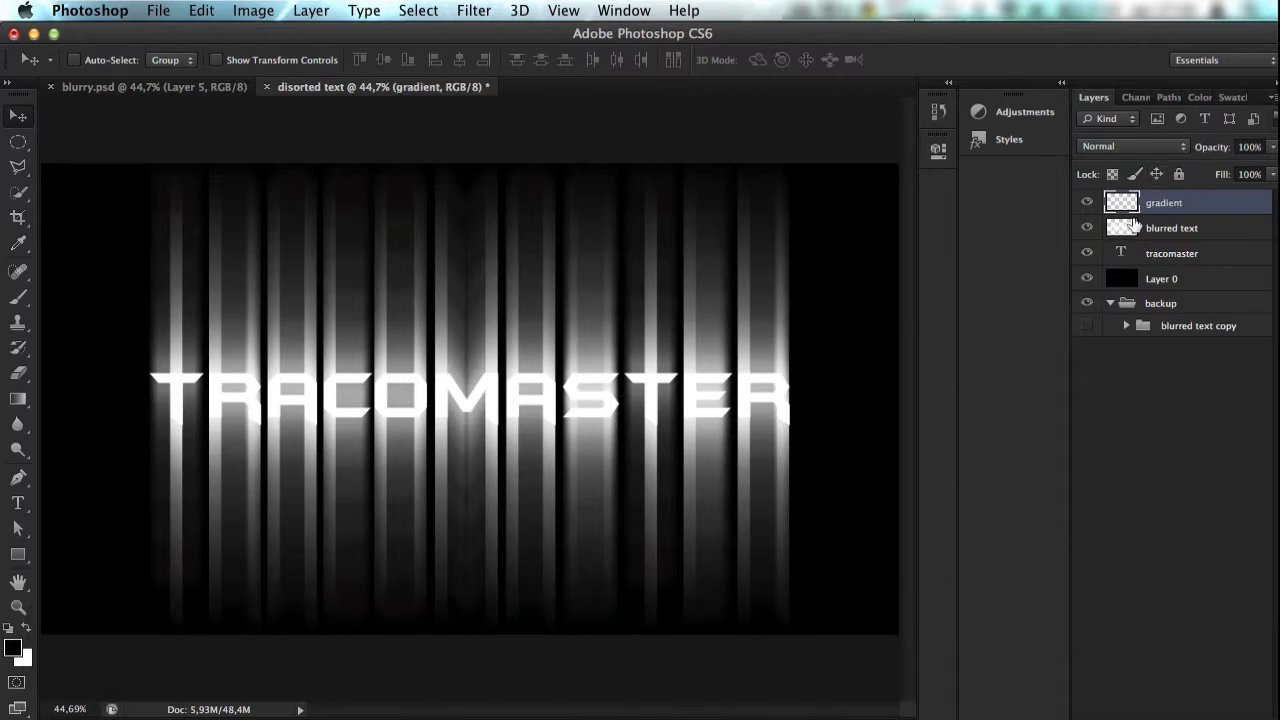
Step: Add a Gradient Overlay effect to the gradient layer and reset the gradient presets to the default set
right_click(1165, 203)
click(1207, 198)
click(1115, 712)
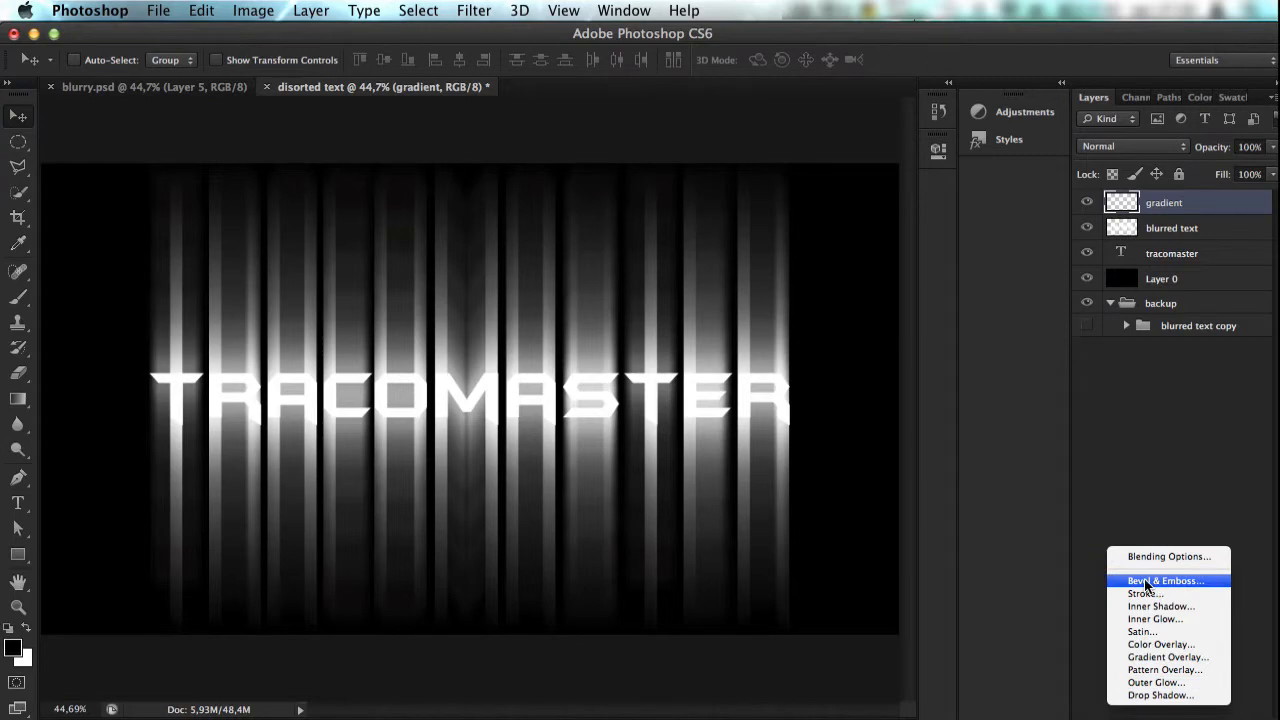
click(1166, 657)
drag(562, 243, 371, 96)
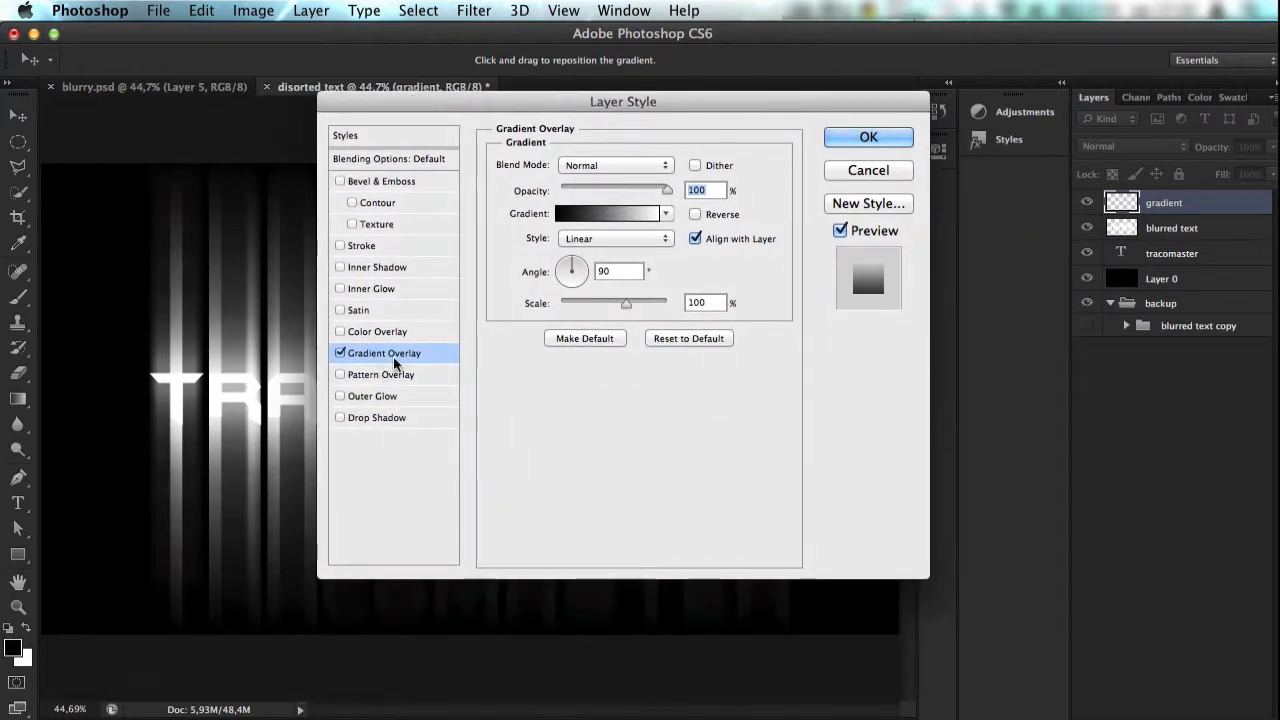
click(625, 213)
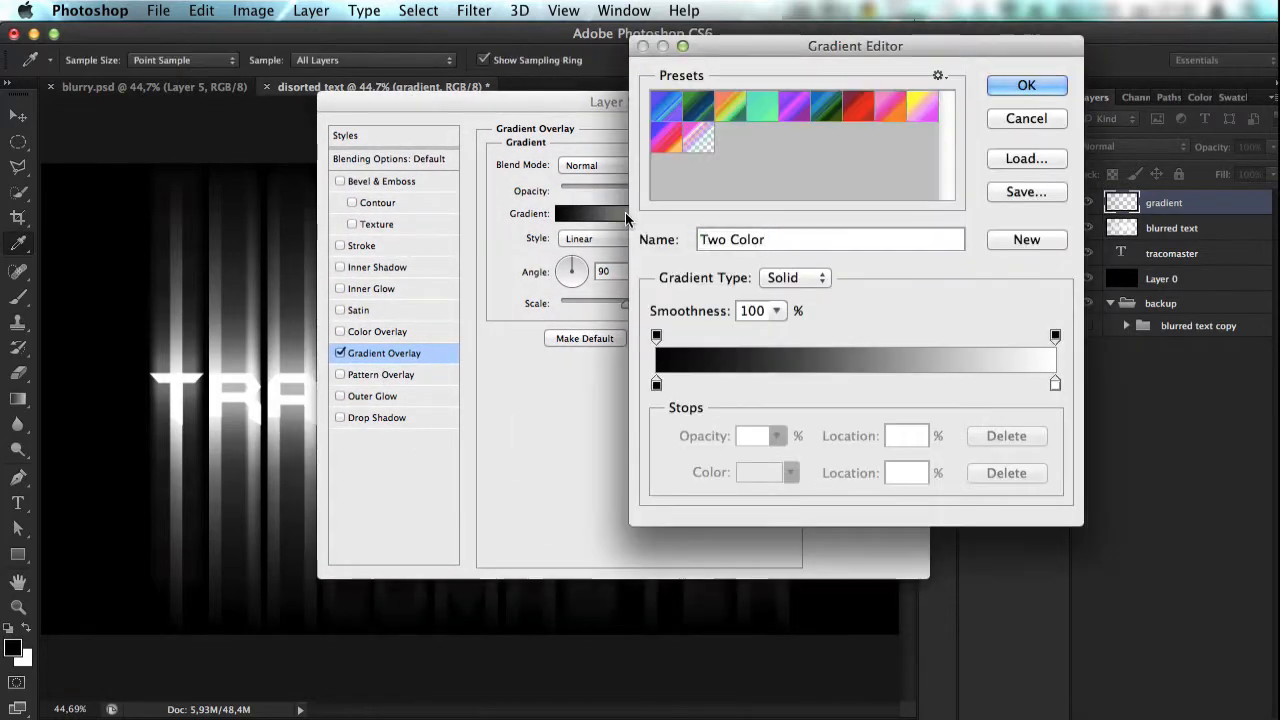
click(938, 75)
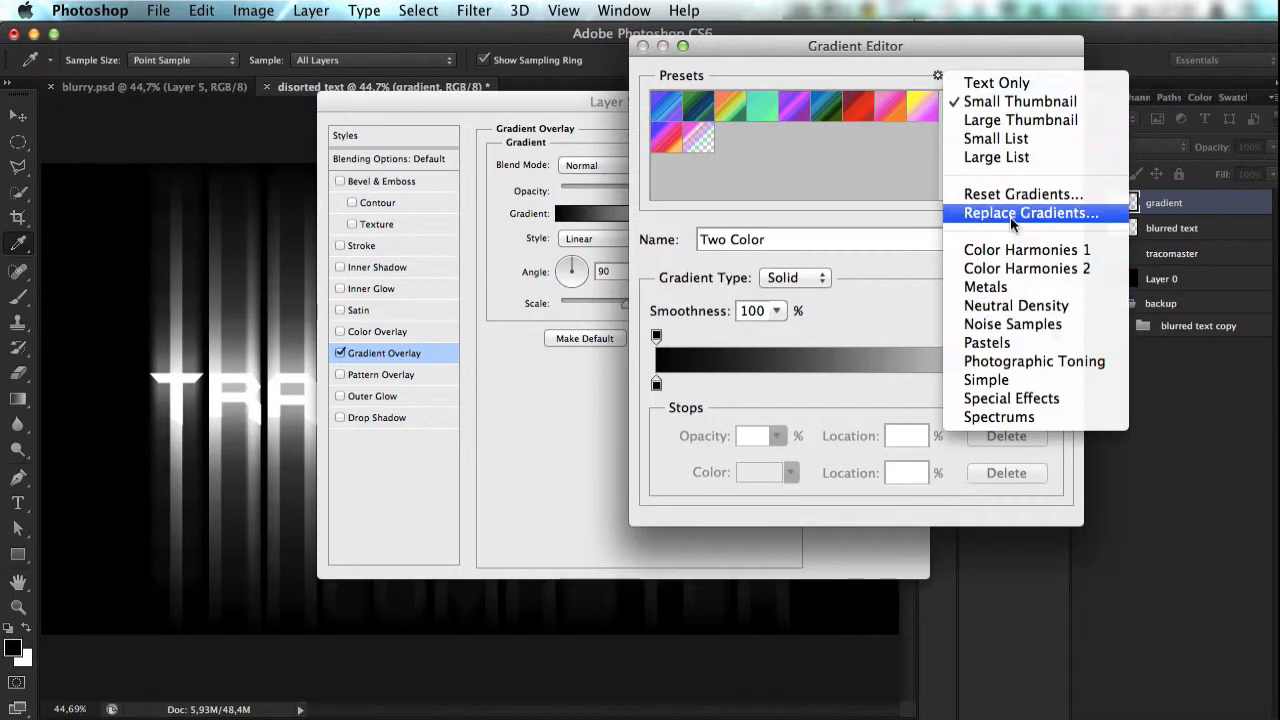
click(1105, 194)
click(793, 280)
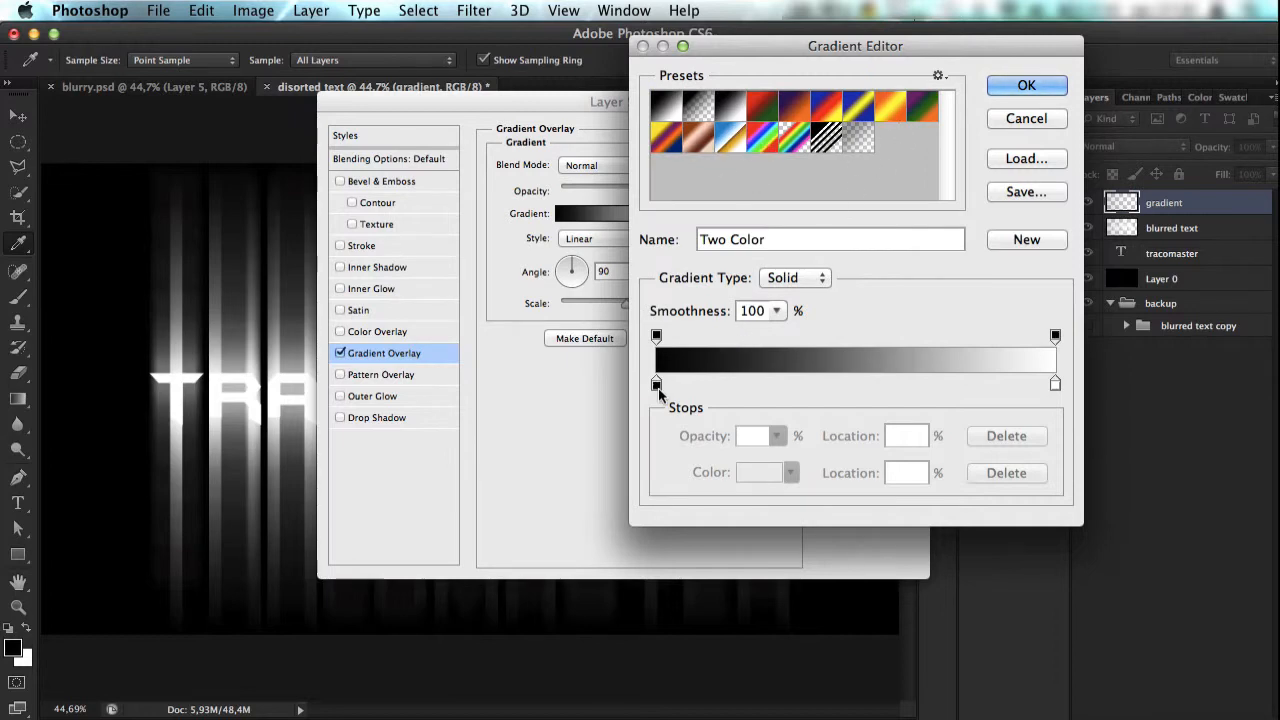
Step: Set the gradient's starting color stop to bright green, 0cff00
click(657, 386)
click(750, 475)
click(841, 538)
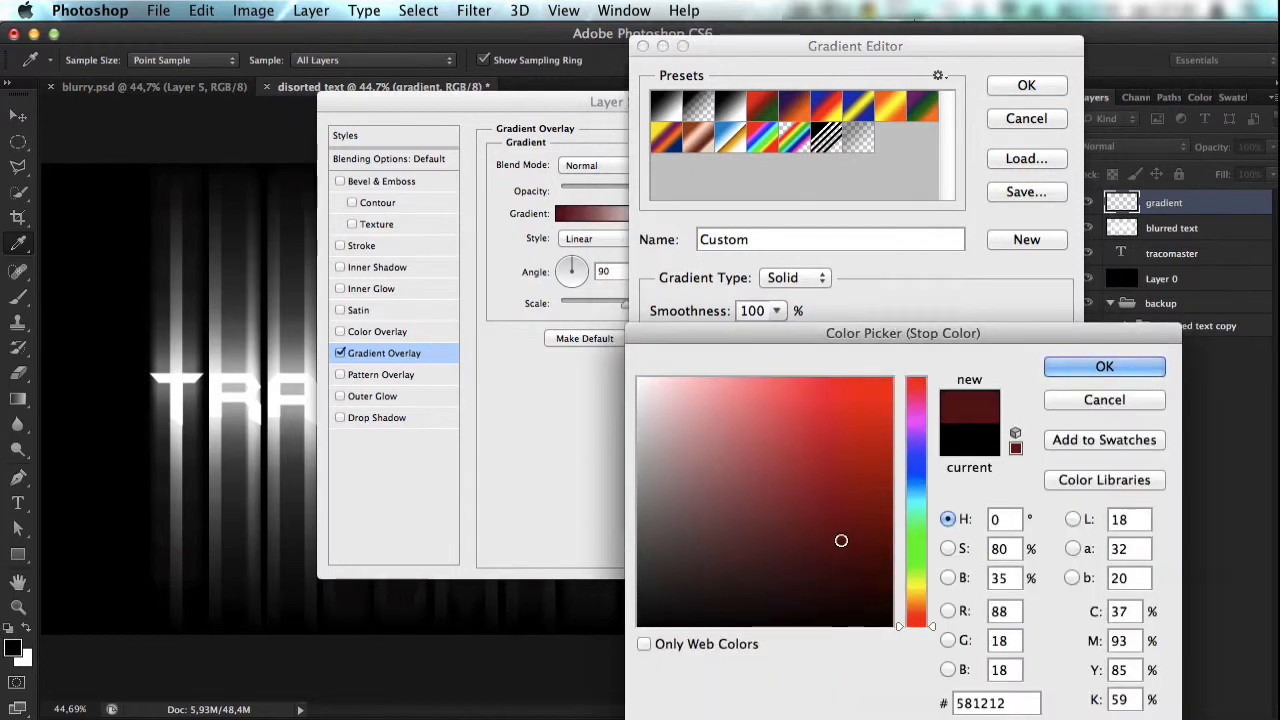
drag(912, 575, 893, 376)
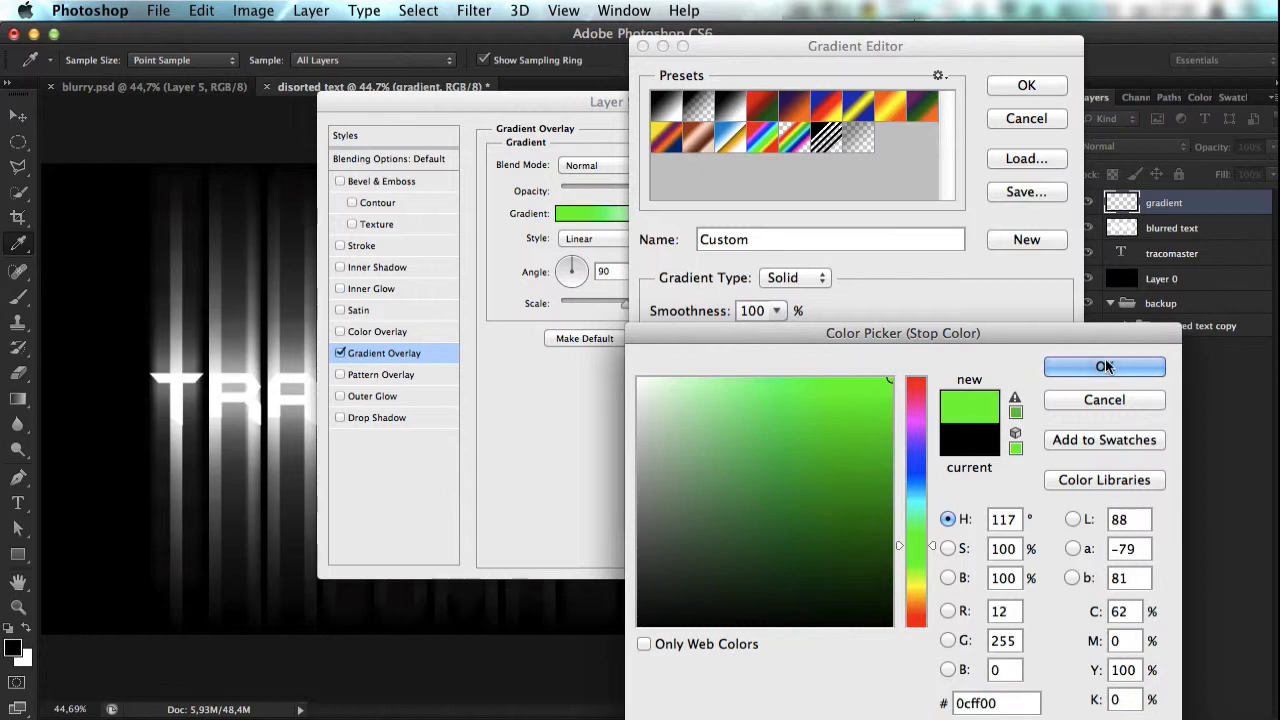
click(1104, 366)
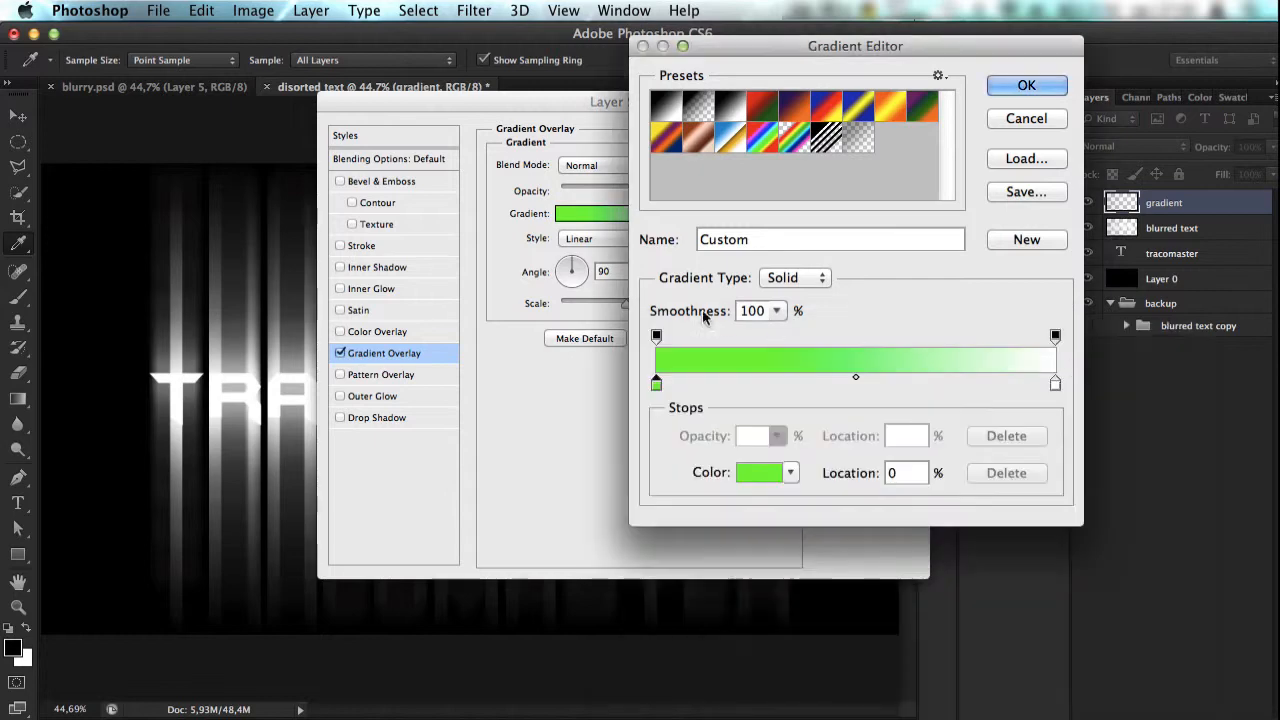
Step: Add a color stop at 50% location in the gradient and make it yellow
click(856, 386)
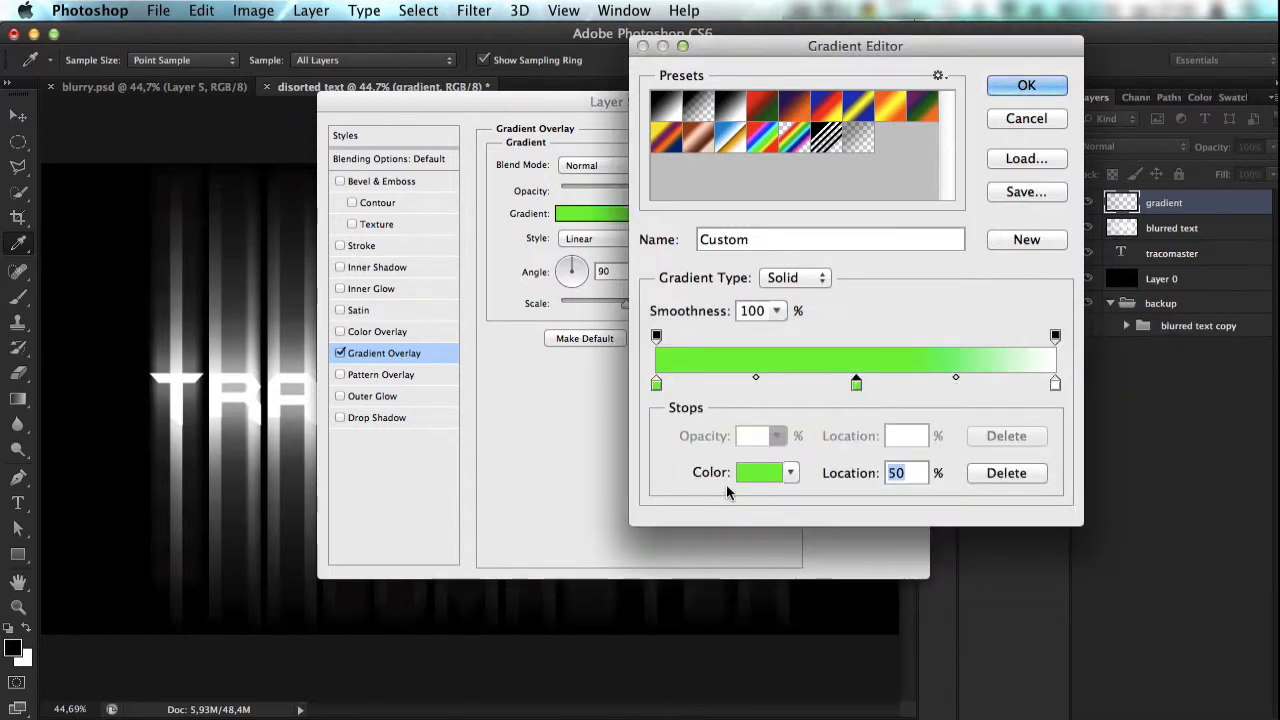
click(765, 472)
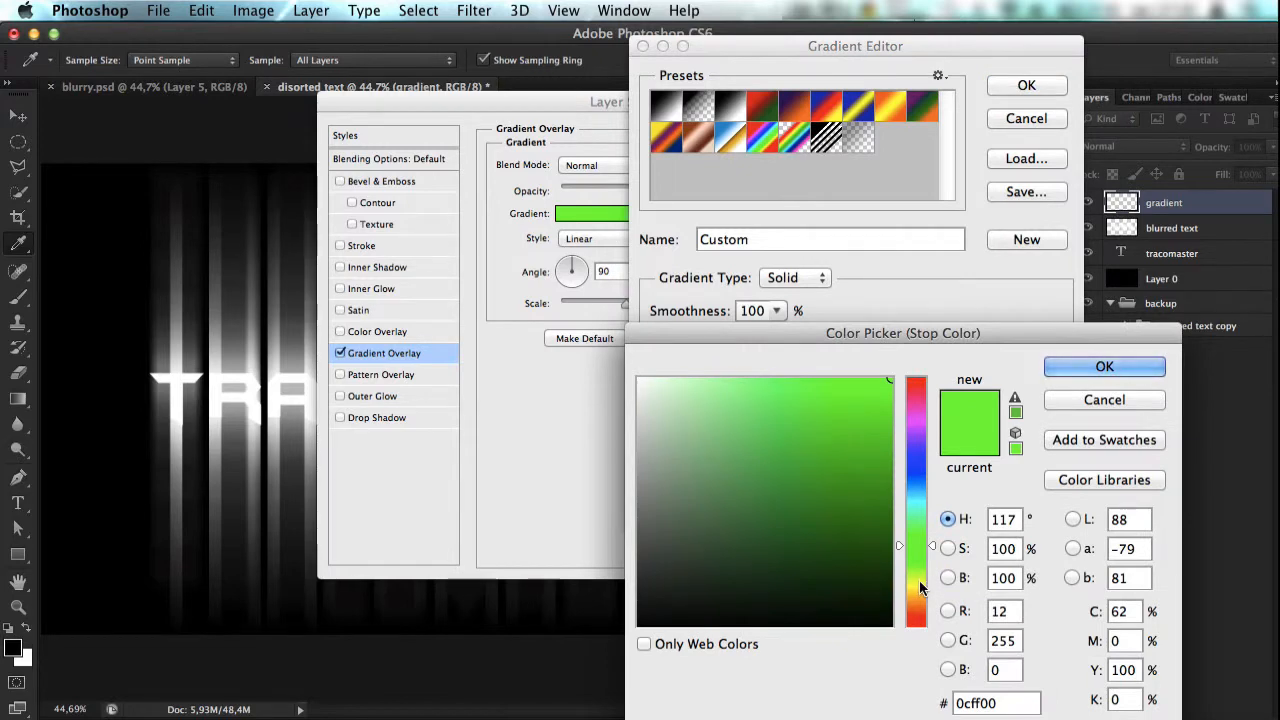
click(920, 587)
click(1104, 366)
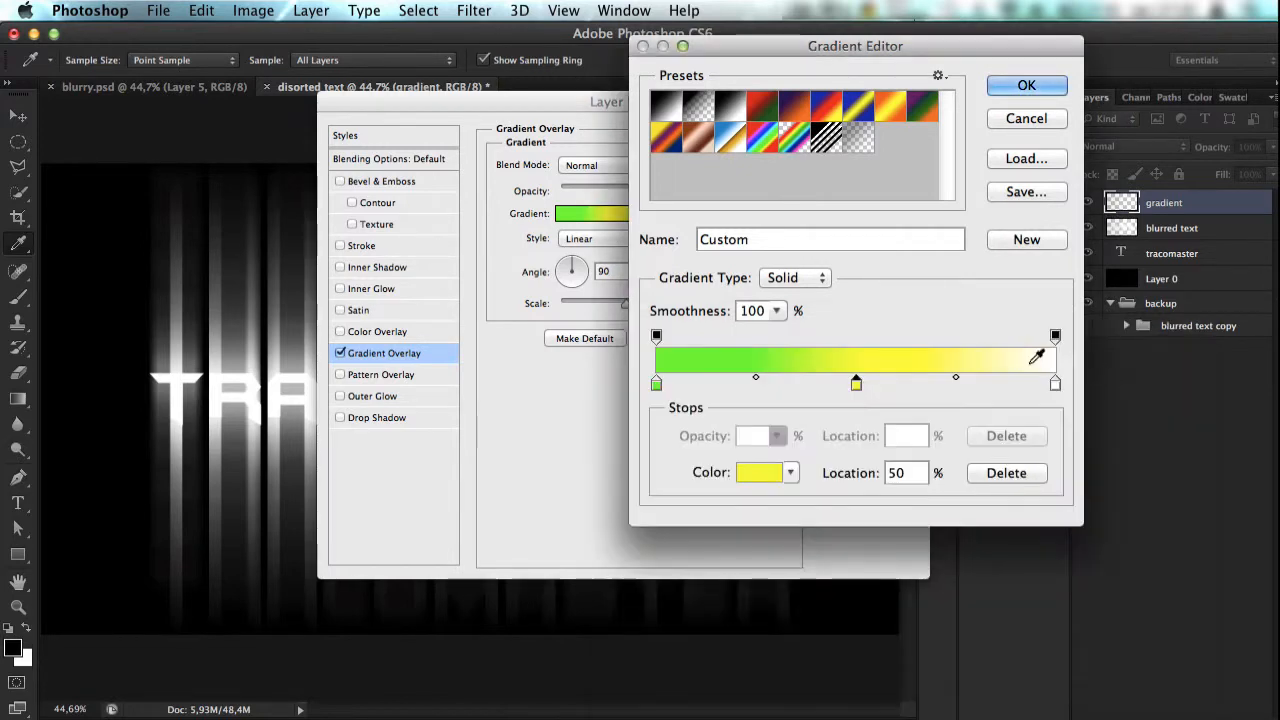
Step: Set the gradient's end color stop at 100% to red and apply the Gradient Overlay to the layer
click(1055, 384)
click(760, 472)
drag(814, 528, 1018, 249)
click(1104, 366)
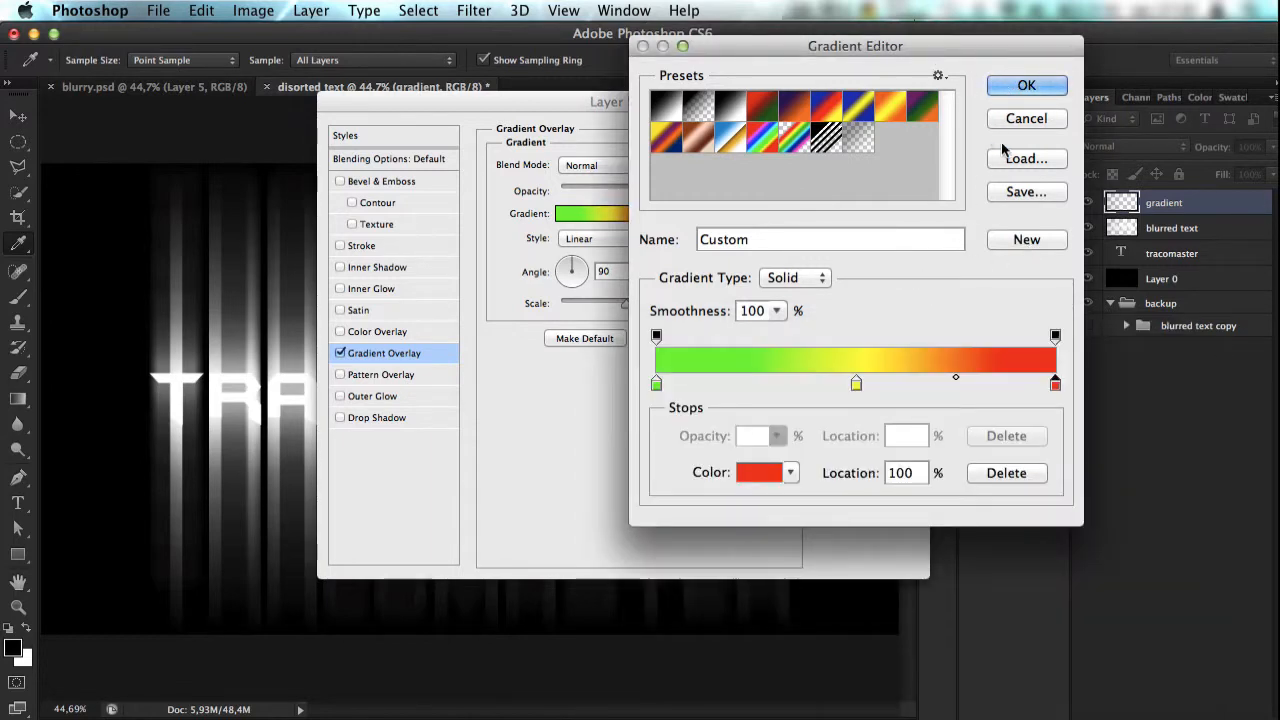
click(1027, 86)
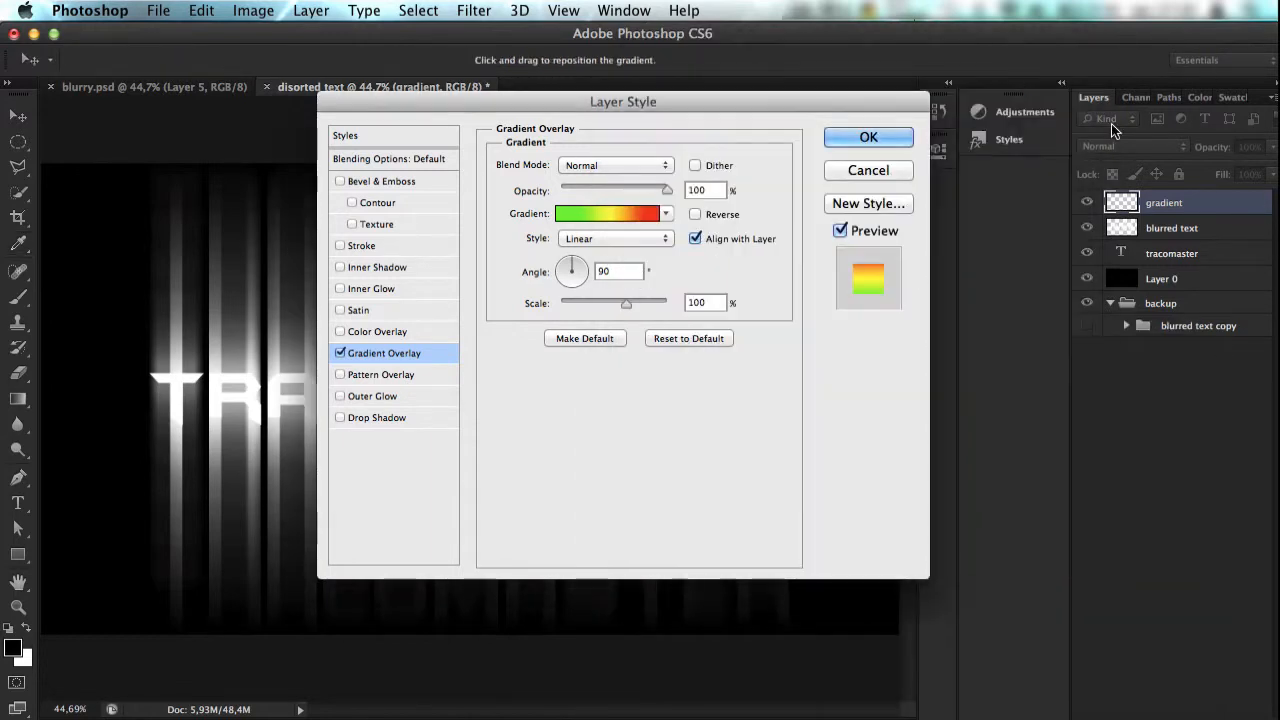
click(869, 137)
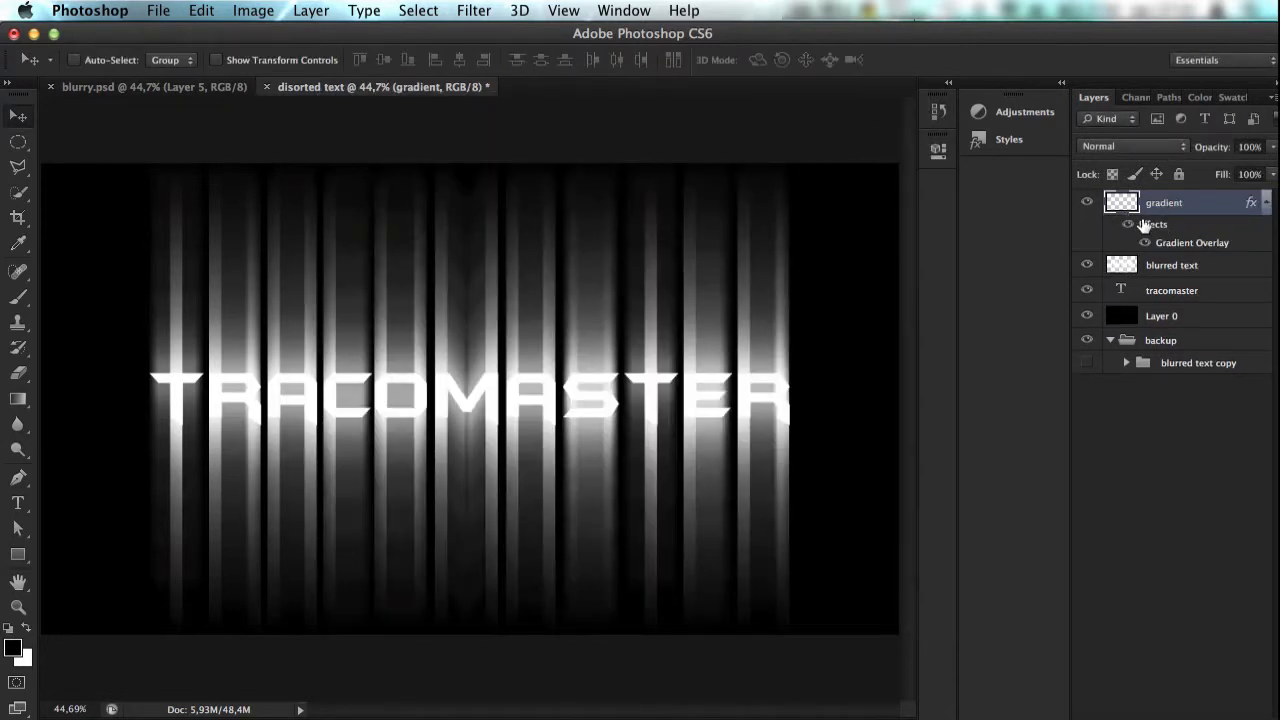
Step: Fill the gradient layer with the white background color and set its blend mode to Overlay
key(super+BackSpace)
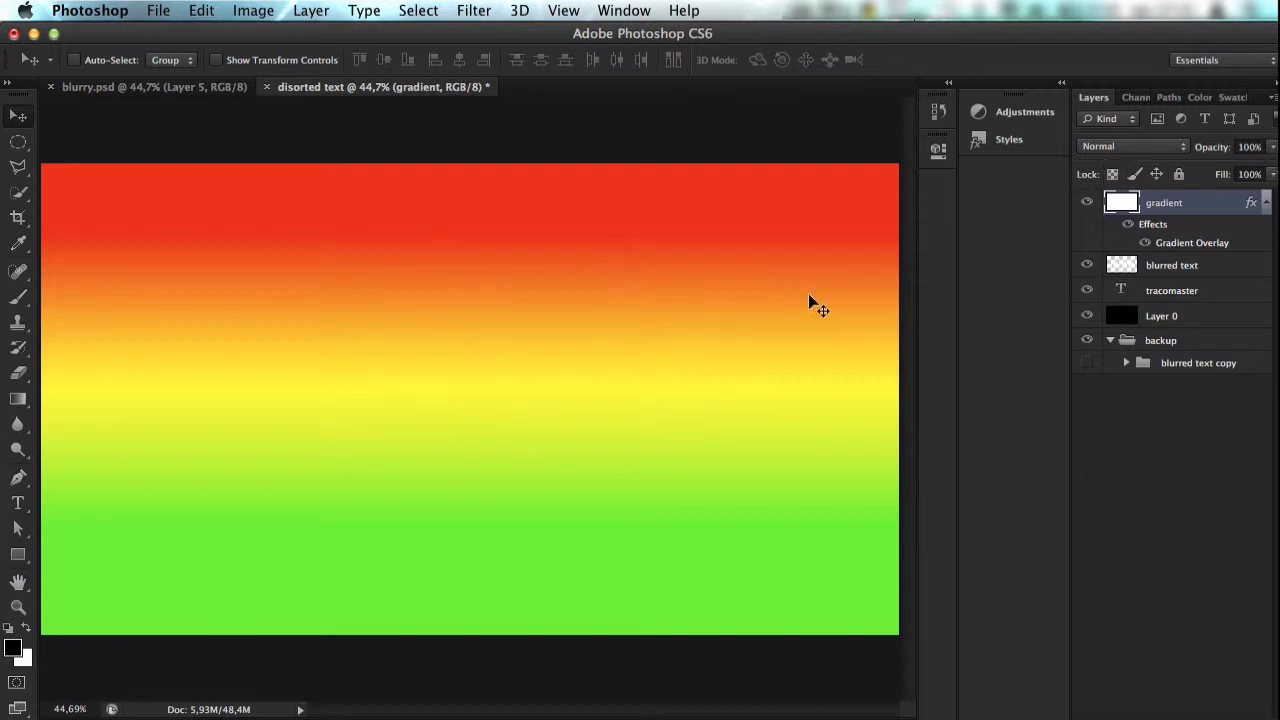
click(1131, 149)
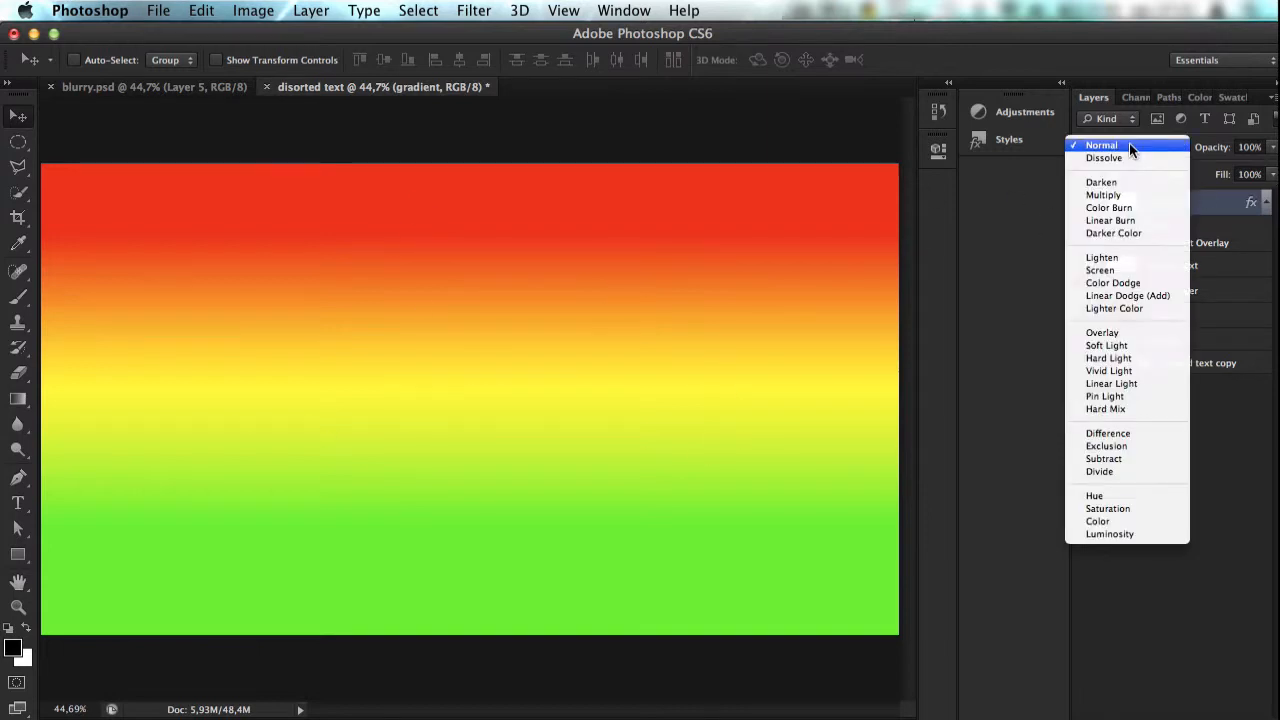
click(1200, 167)
click(1160, 147)
click(1128, 332)
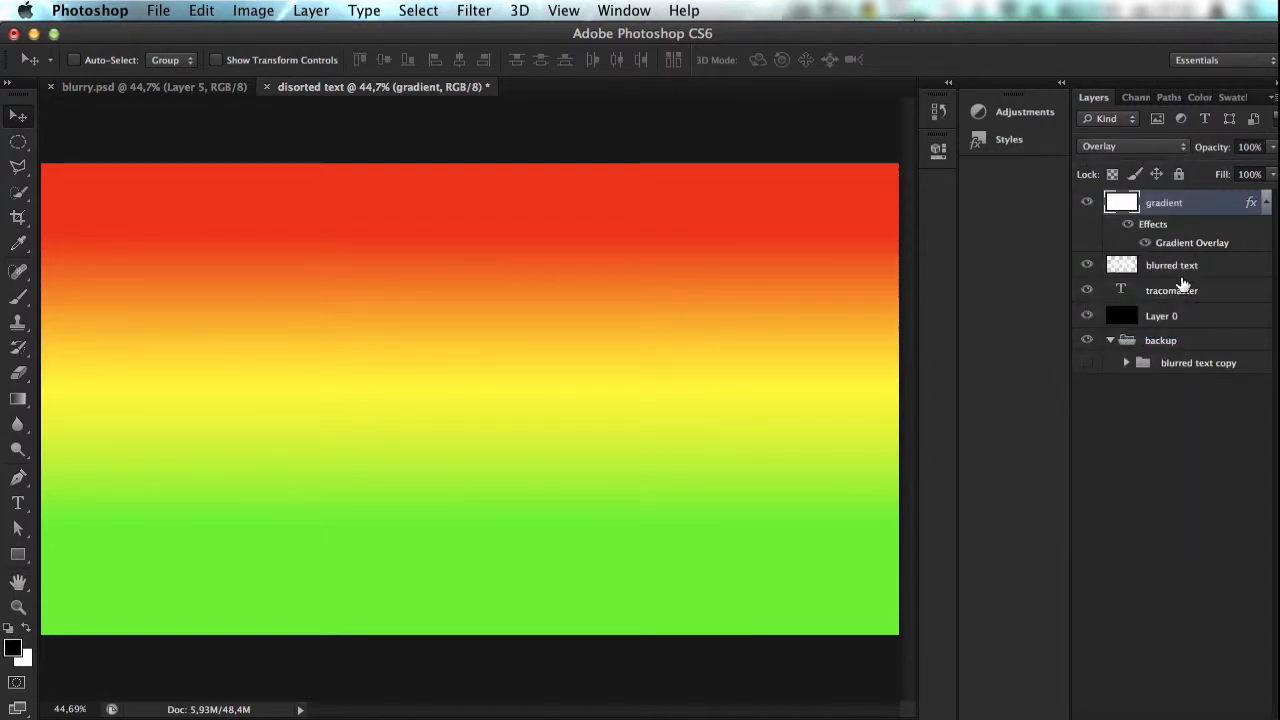
Step: Delete the gradient layer with its Gradient Overlay effect
click(1178, 270)
click(1208, 204)
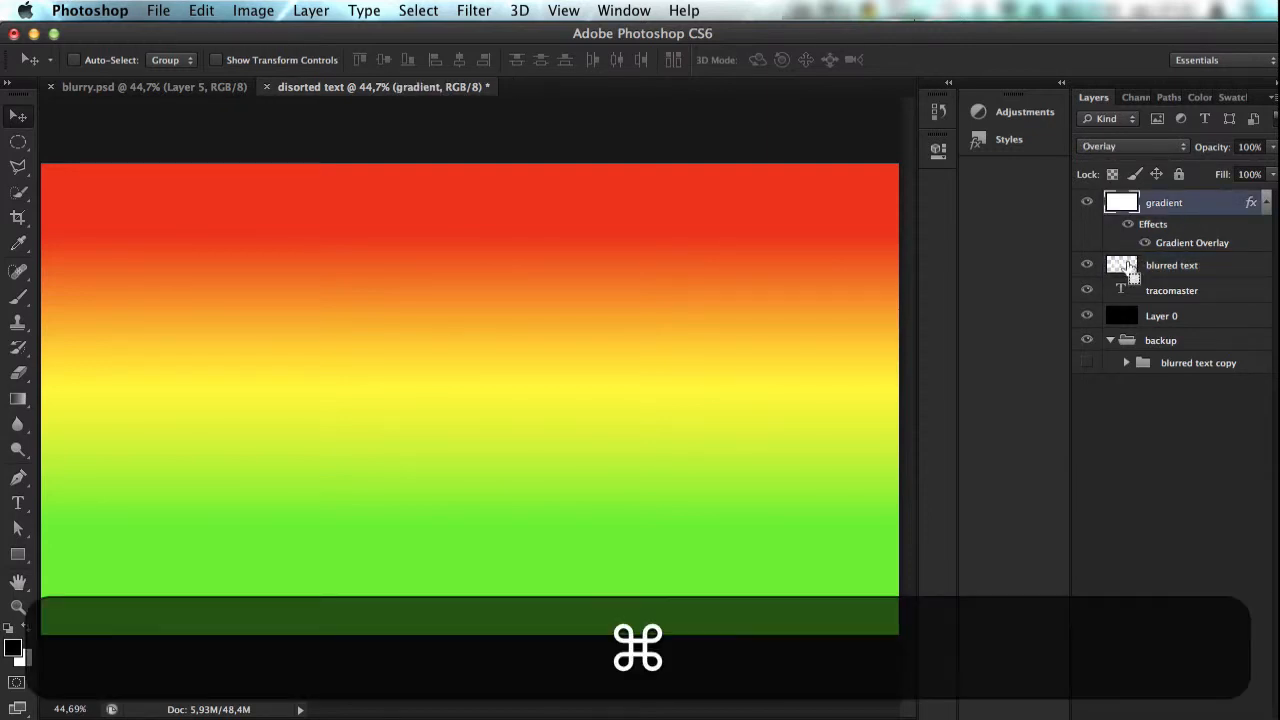
key(BackSpace)
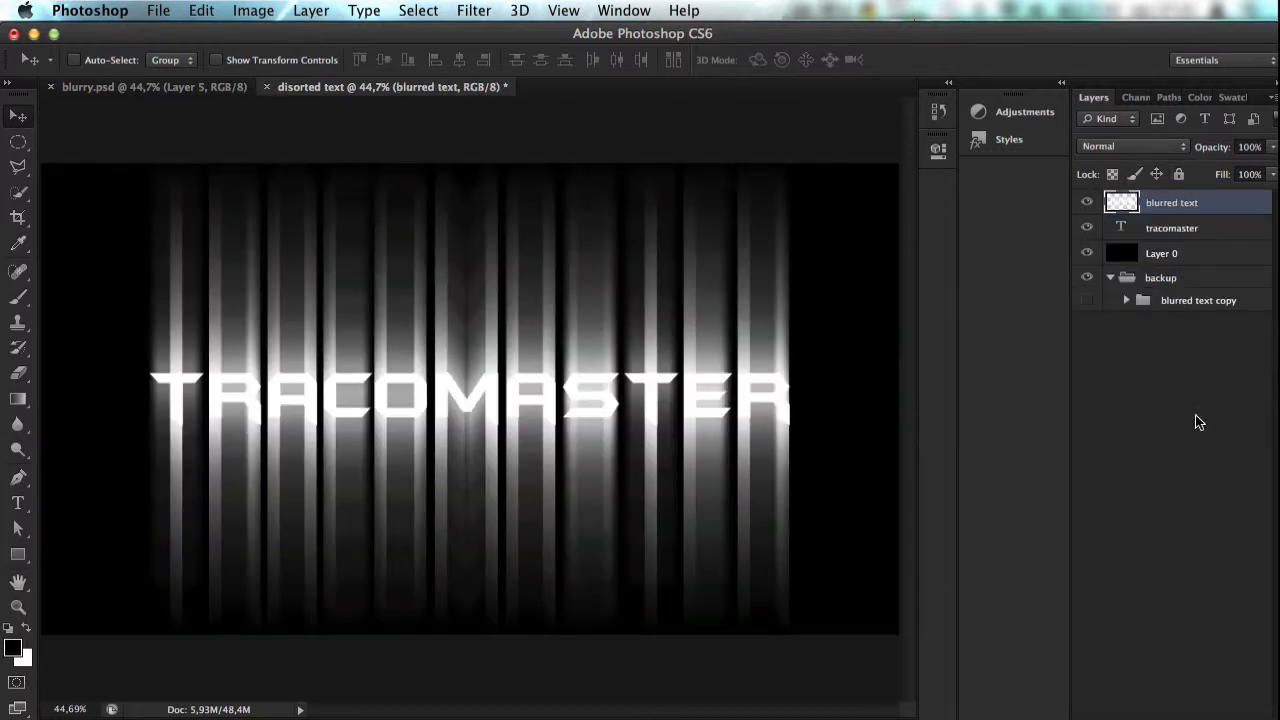
Step: Add a gradient fill layer above the blurred text layer and open its gradient for editing
click(262, 12)
mouse_move(443, 18)
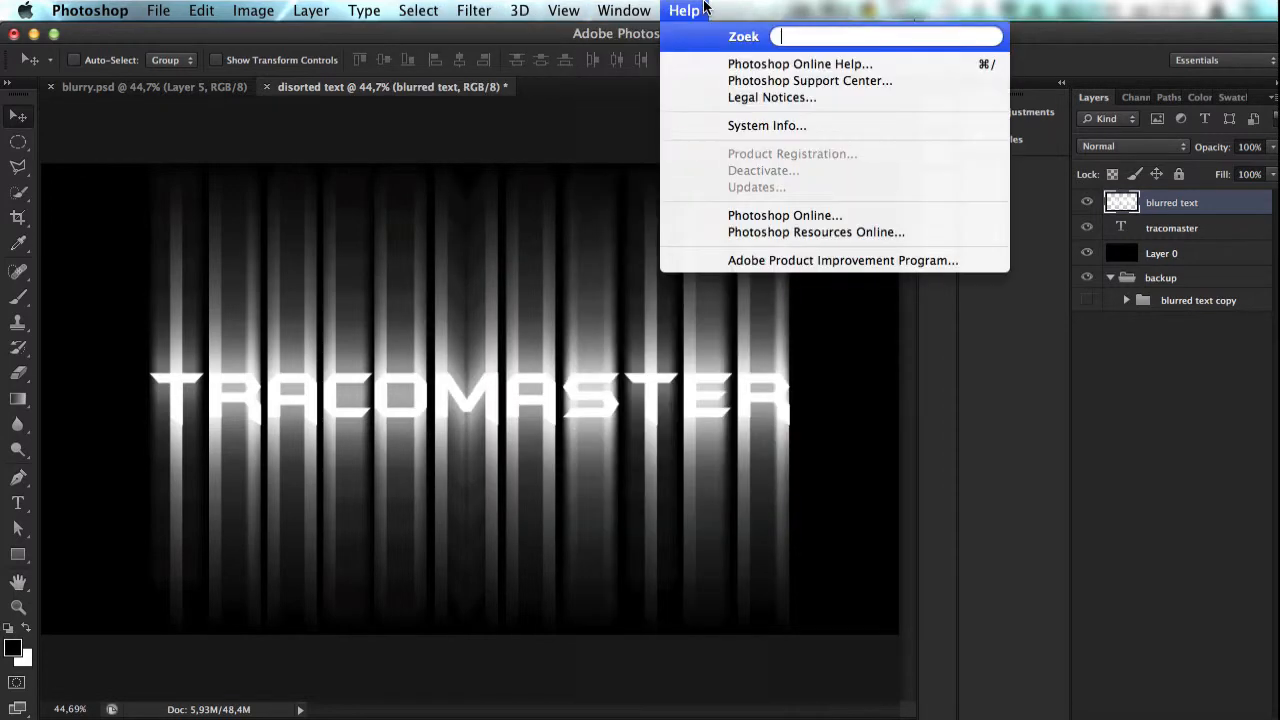
text(new)
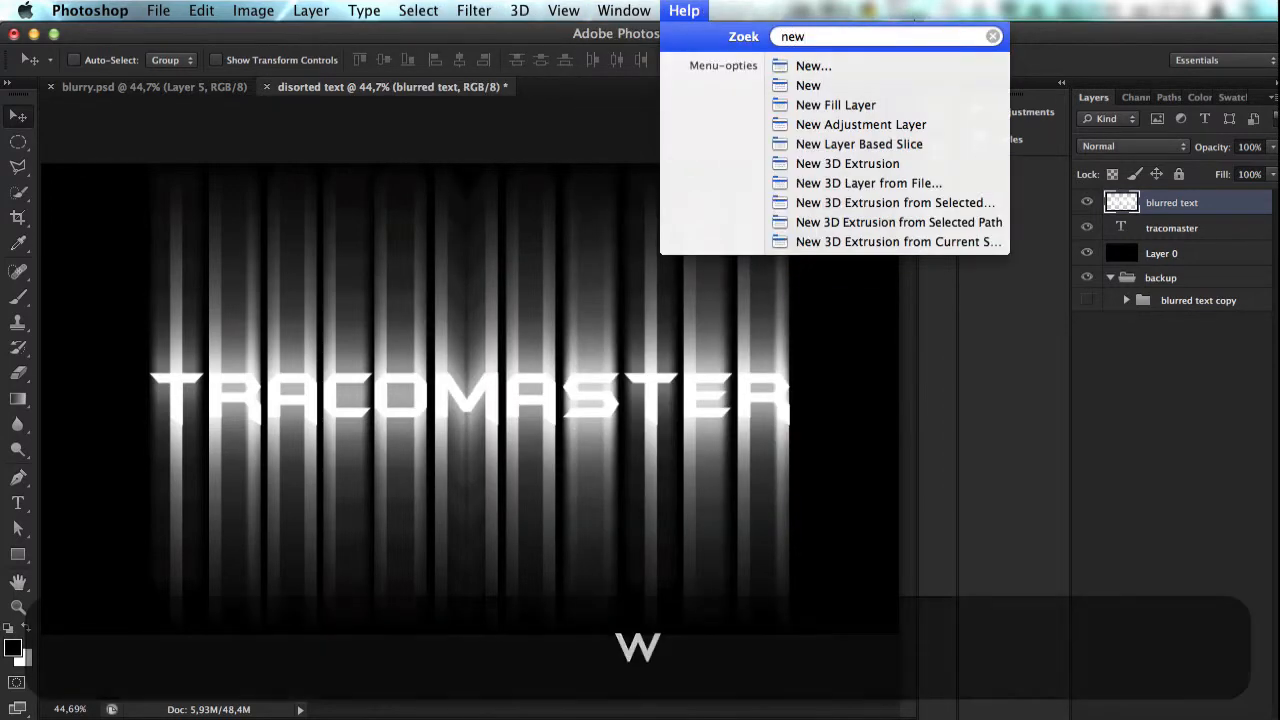
key(Down)
key(Down)
key(Down)
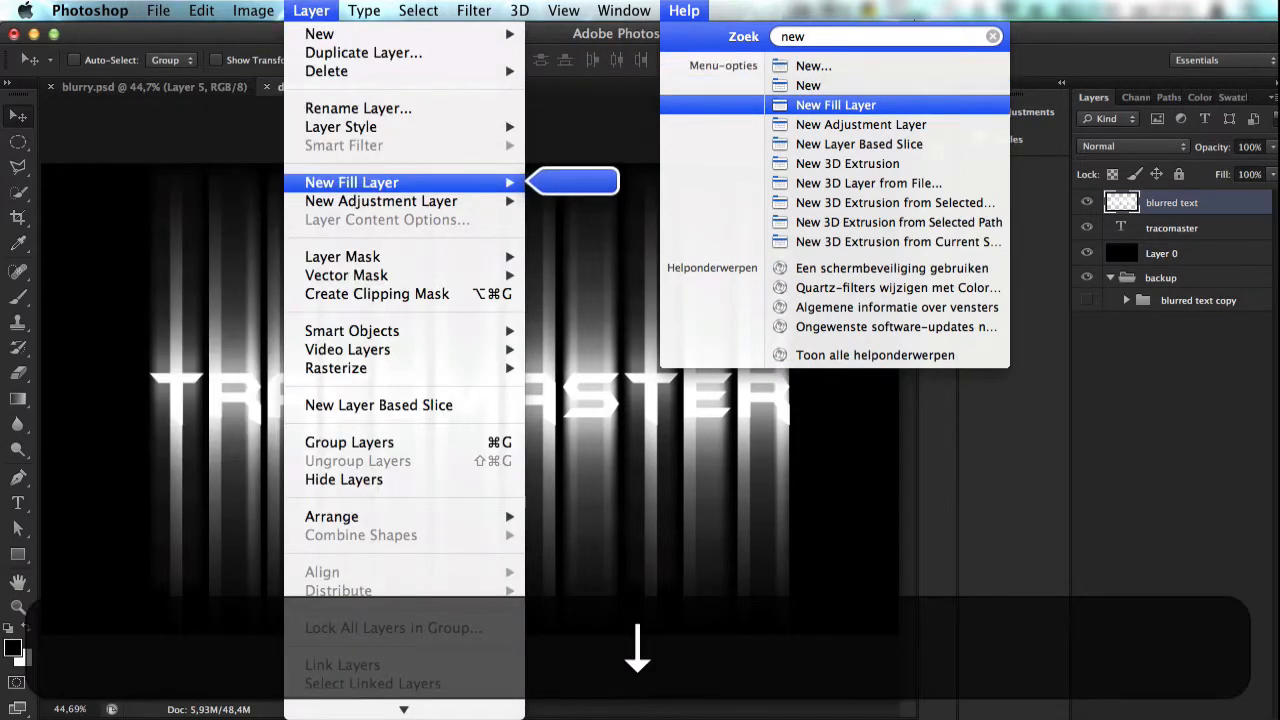
mouse_move(367, 182)
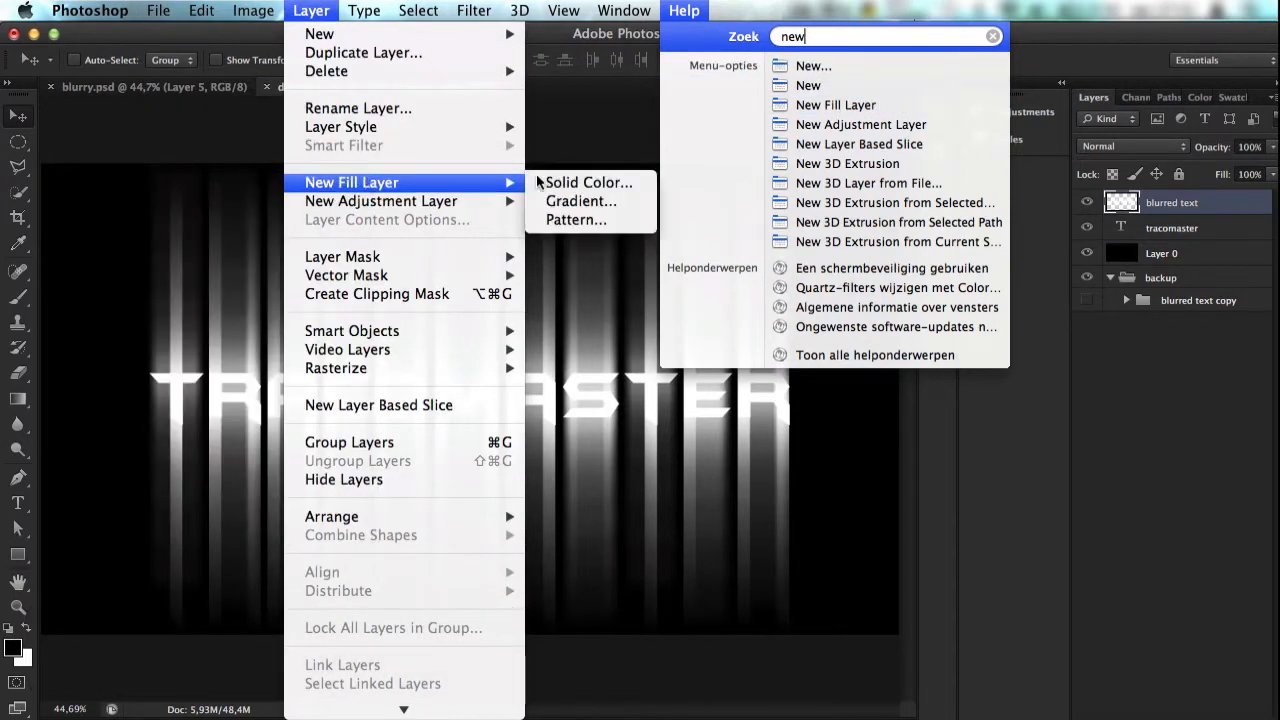
mouse_move(326, 9)
mouse_move(415, 188)
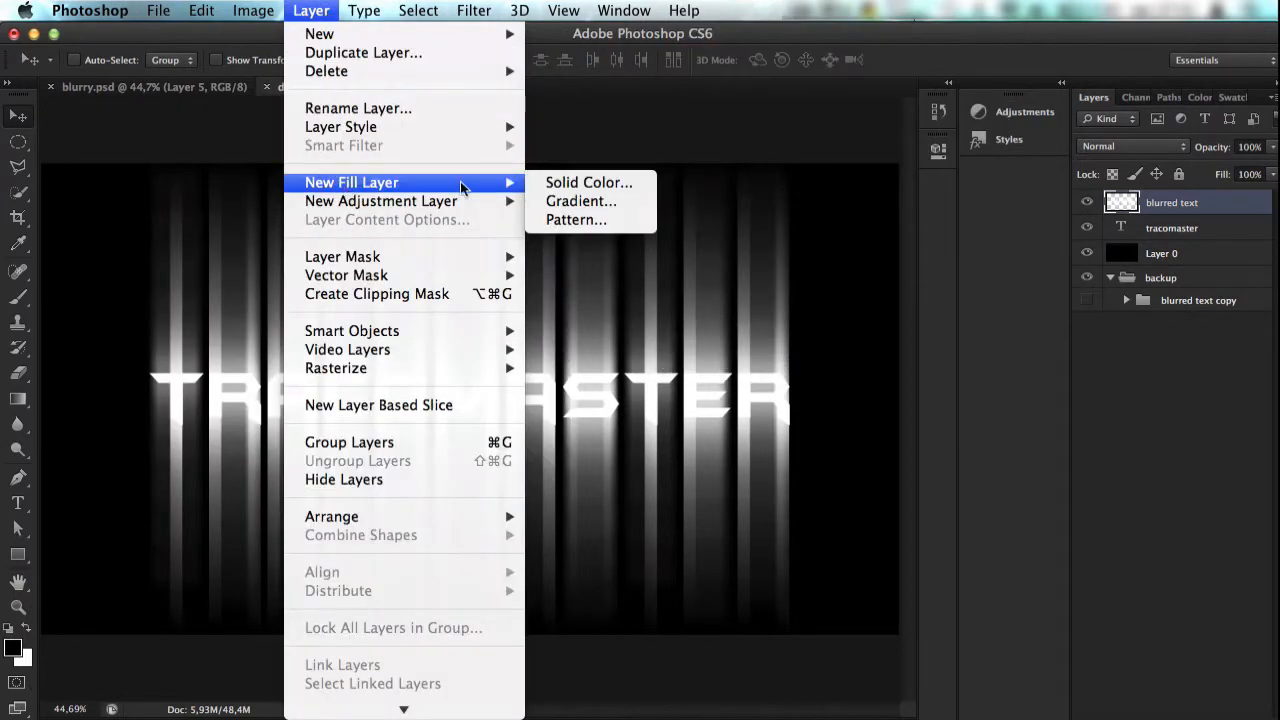
click(581, 201)
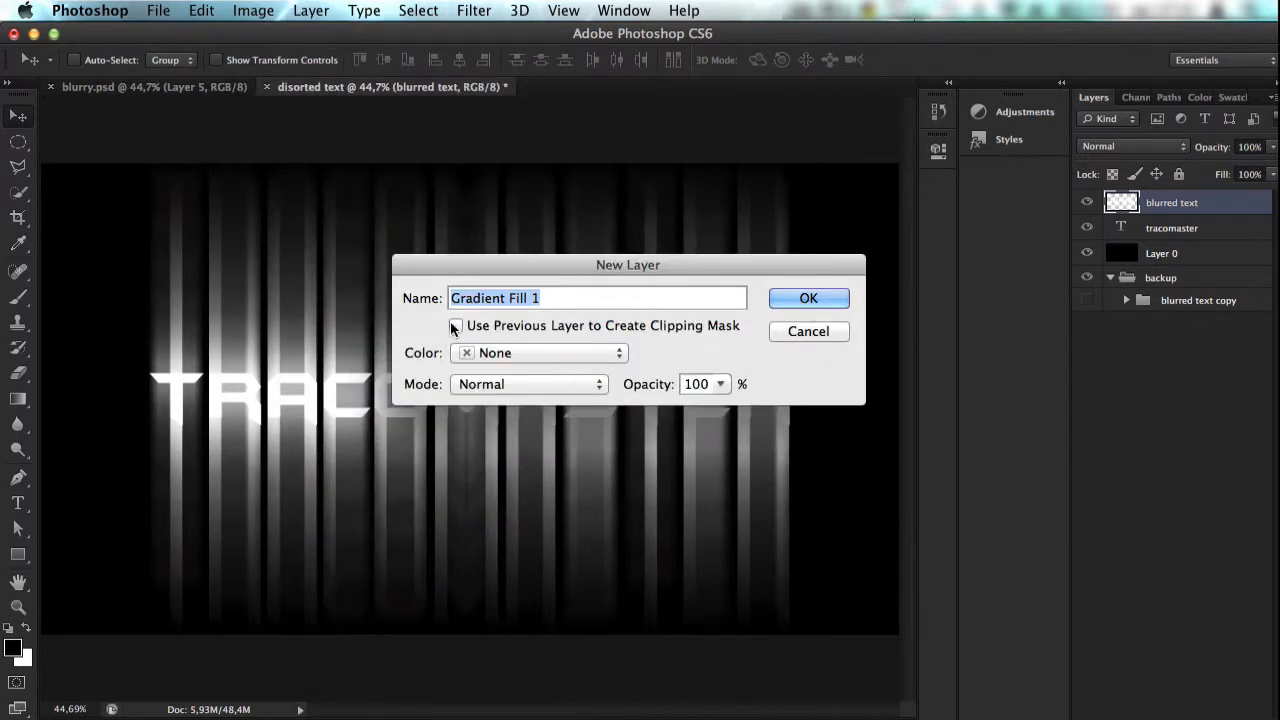
click(840, 306)
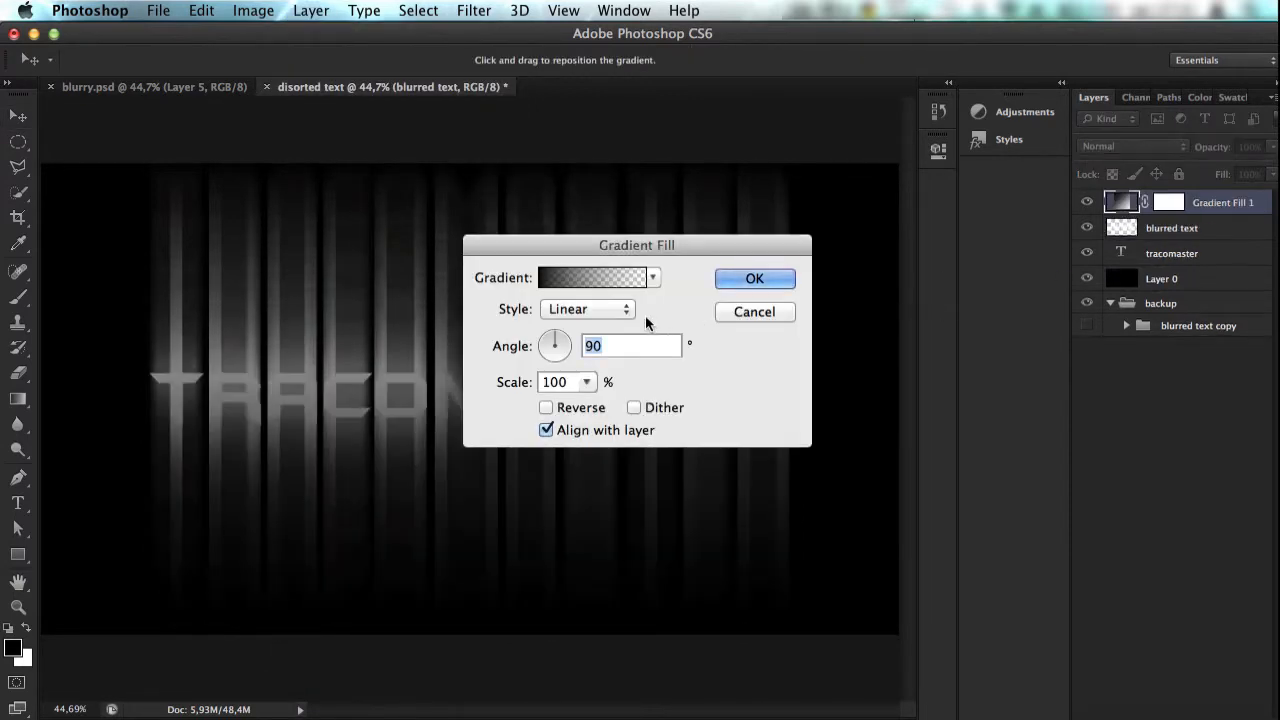
click(587, 282)
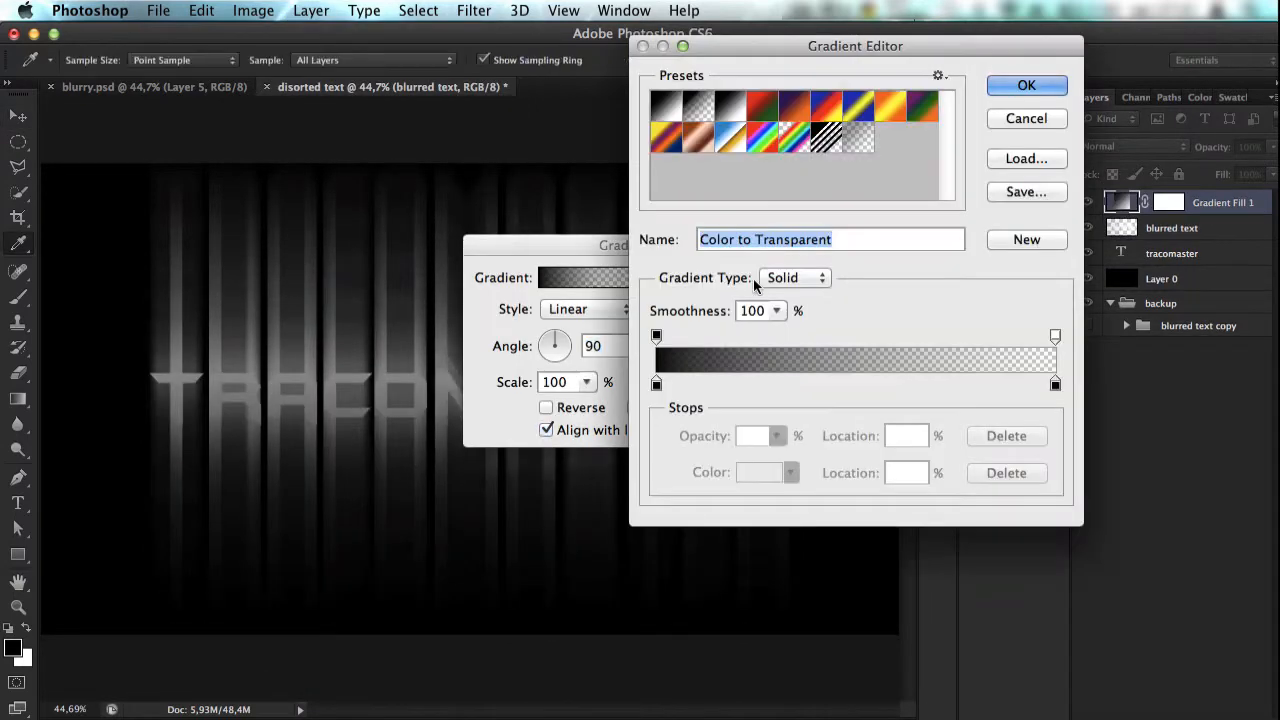
click(656, 386)
click(760, 473)
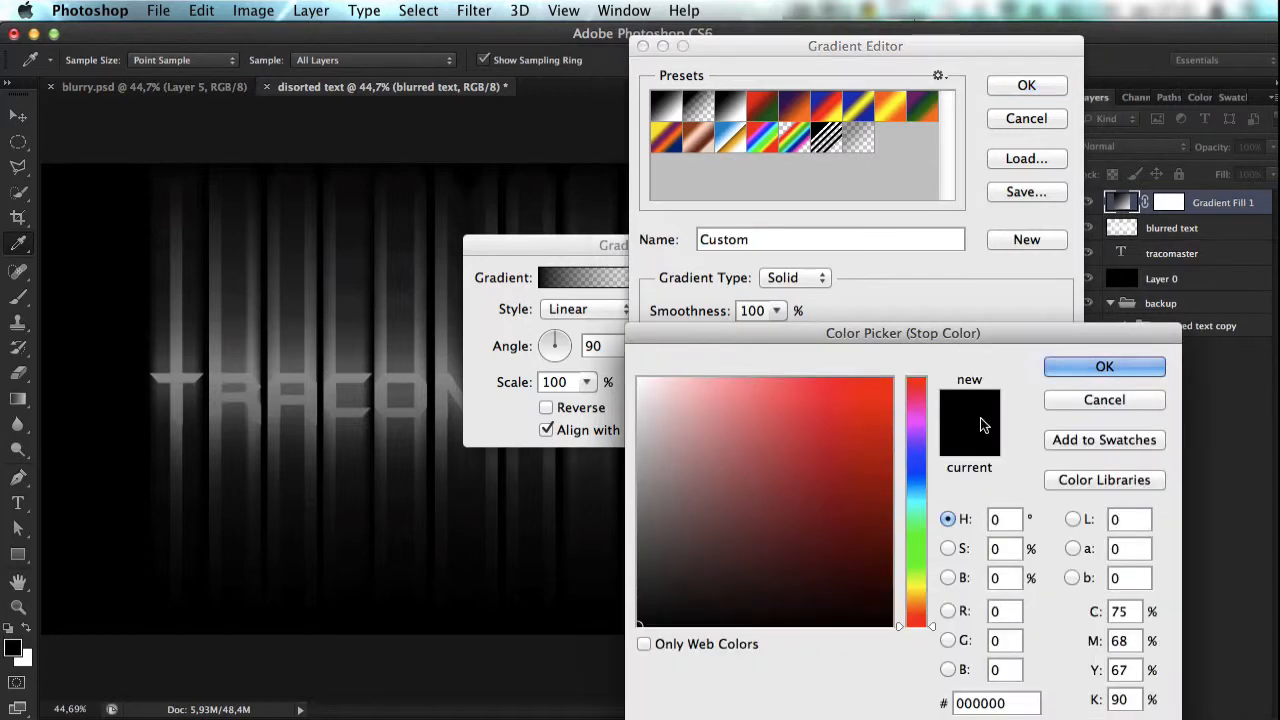
click(895, 371)
mouse_move(895, 371)
mouse_down()
mouse_move(886, 406)
mouse_move(895, 371)
mouse_up()
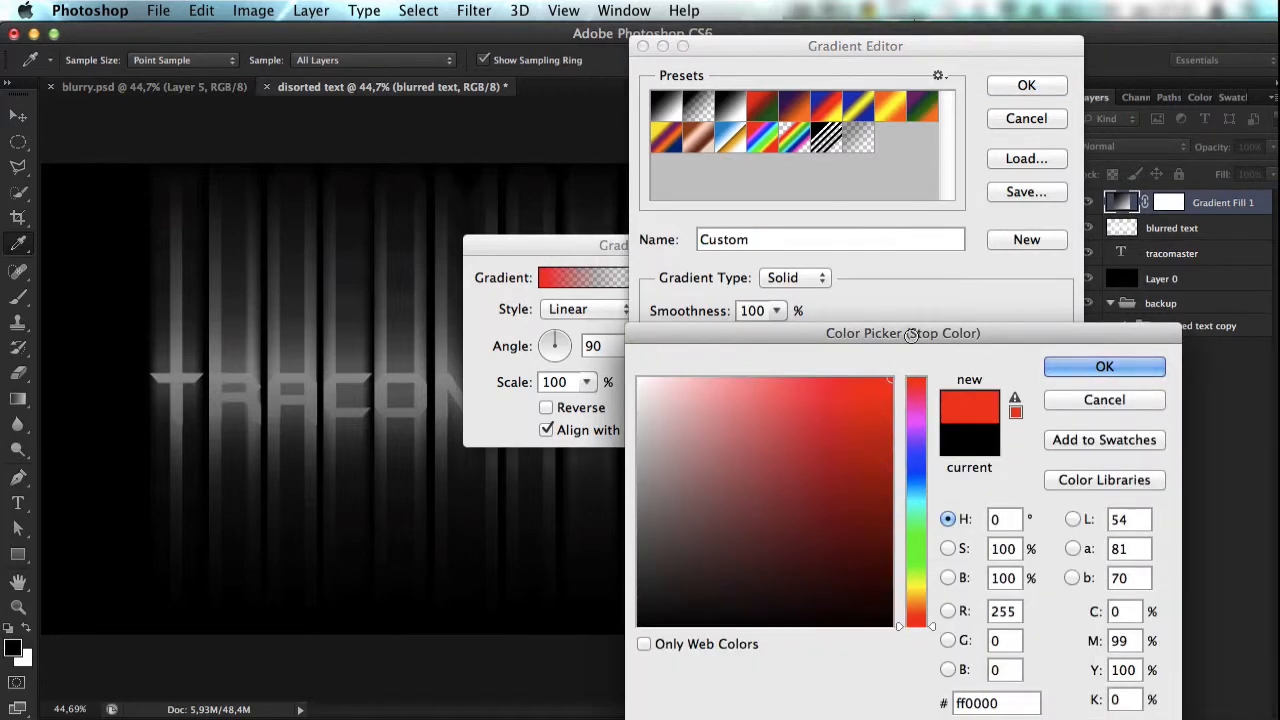
click(1098, 370)
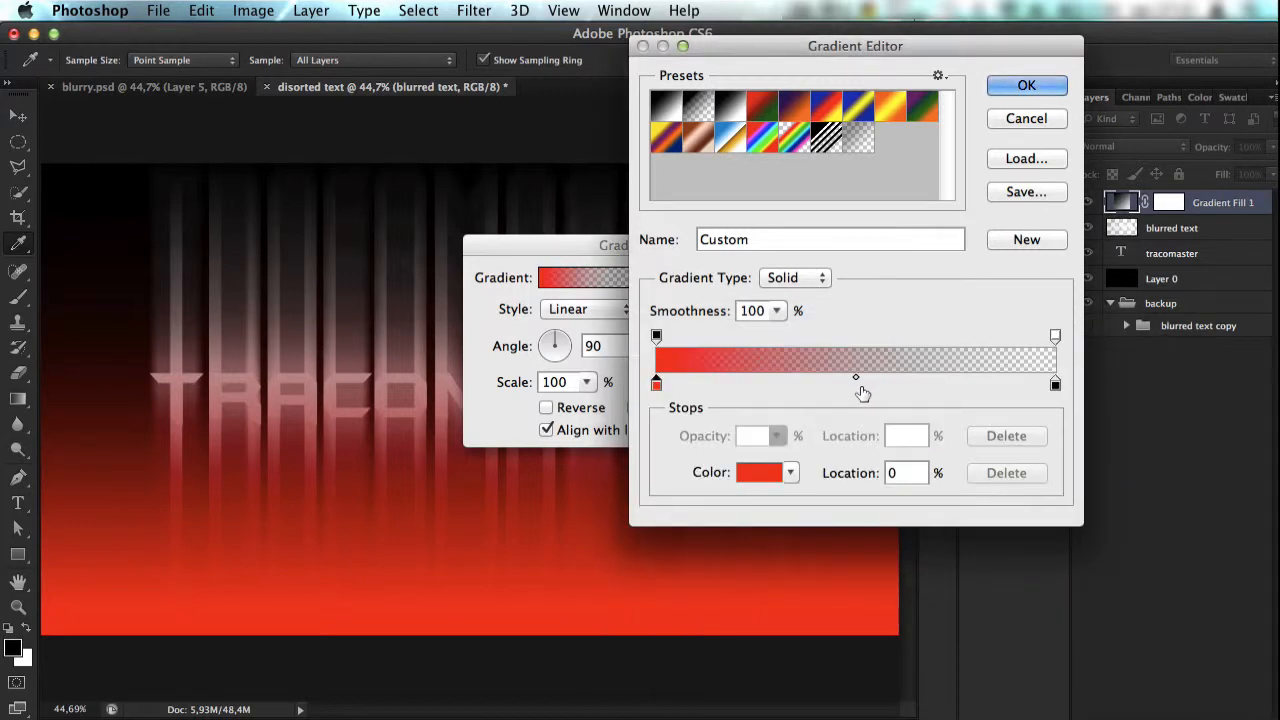
click(854, 386)
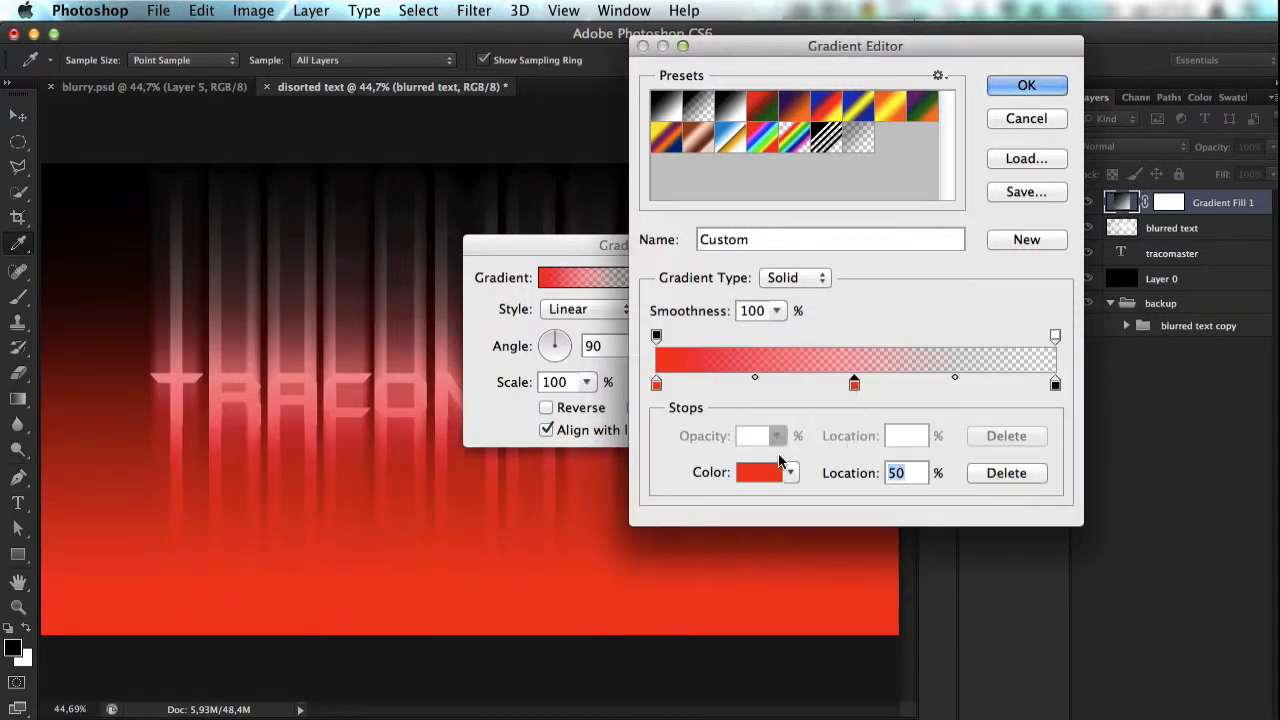
Step: Load the Foreground to Background preset and set the gradient's start color stop at 0% to red
click(666, 104)
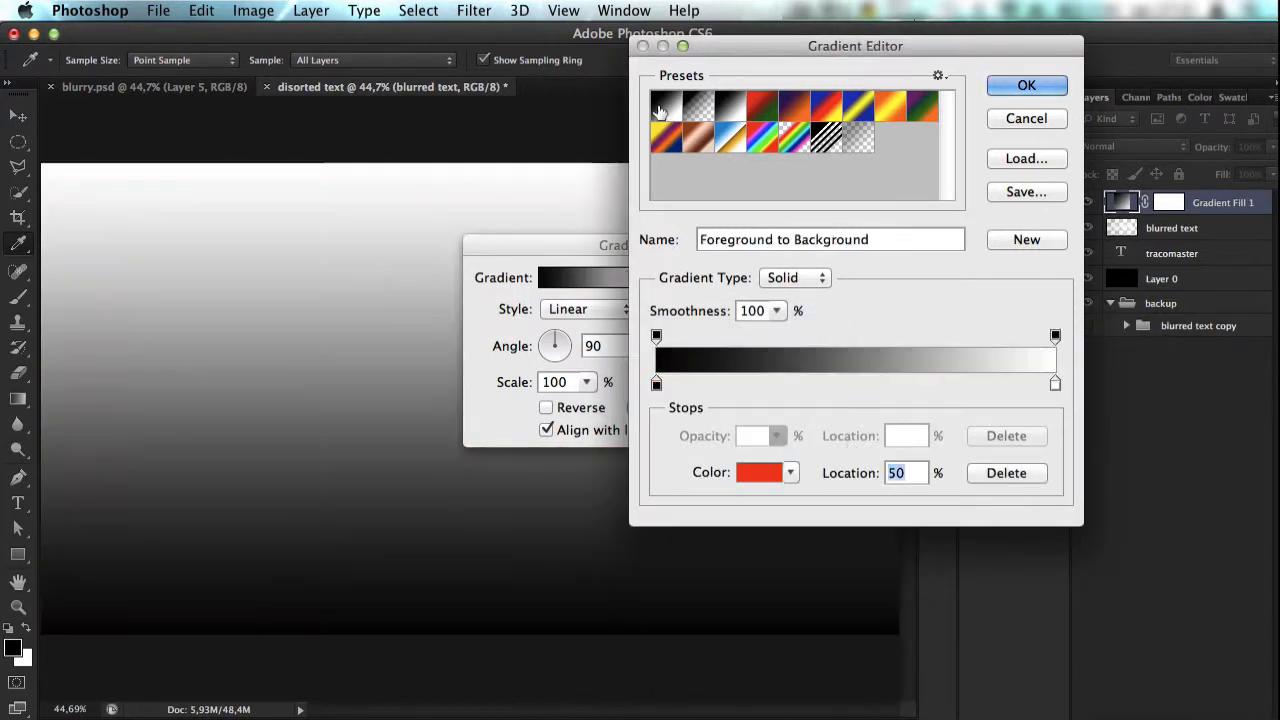
click(657, 386)
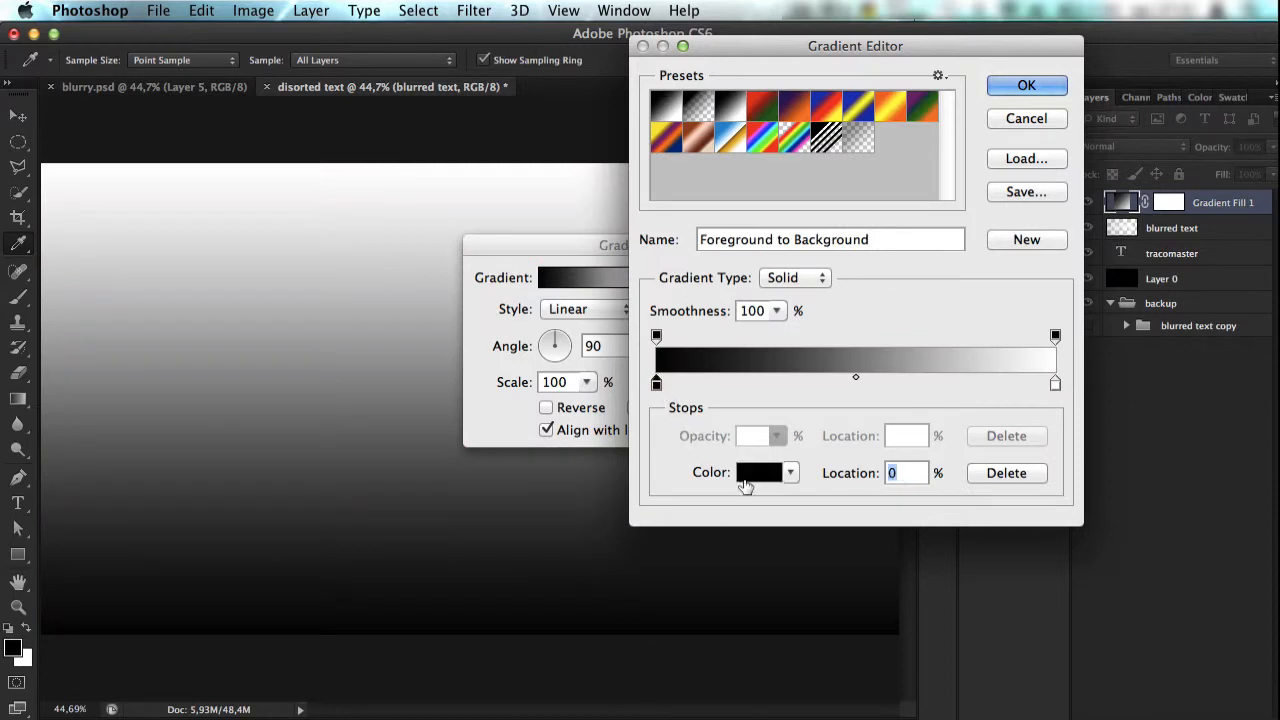
click(744, 480)
click(910, 411)
drag(882, 386, 908, 332)
drag(931, 412, 916, 316)
click(1062, 368)
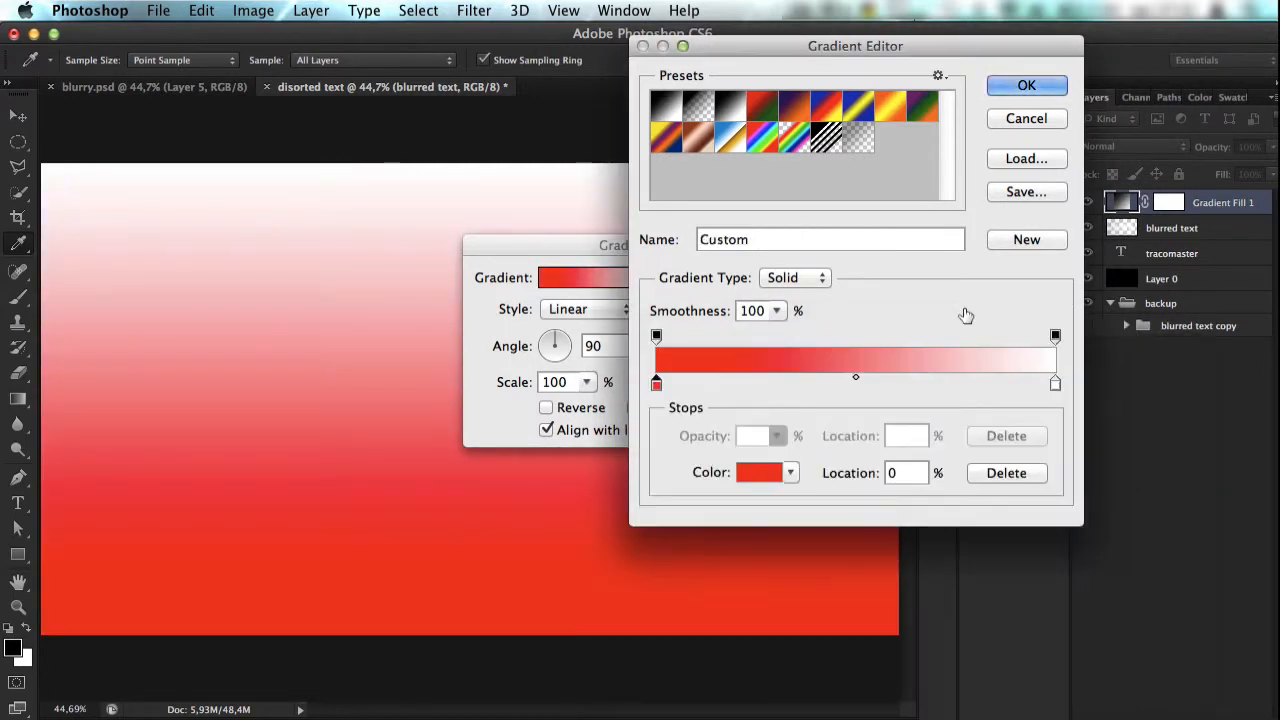
Step: Add a color stop at 50% location in the fill layer's gradient and make it yellow (#fffc00)
click(857, 387)
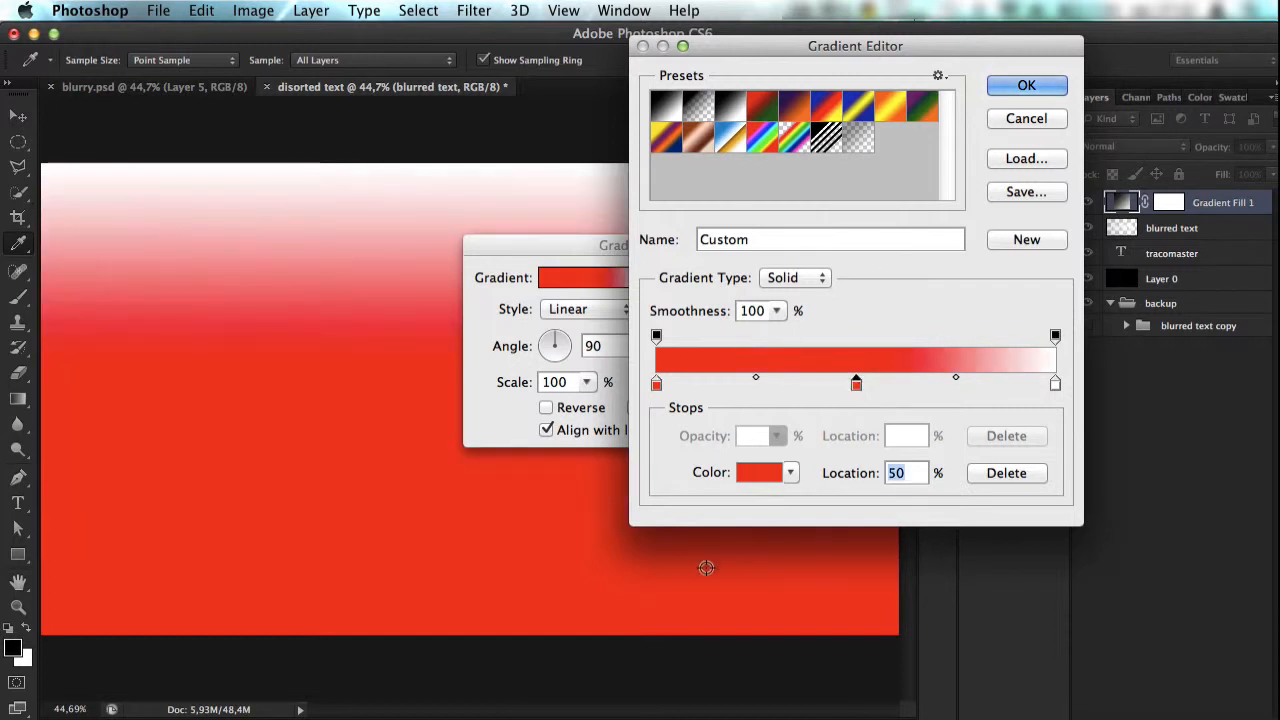
click(749, 480)
click(919, 589)
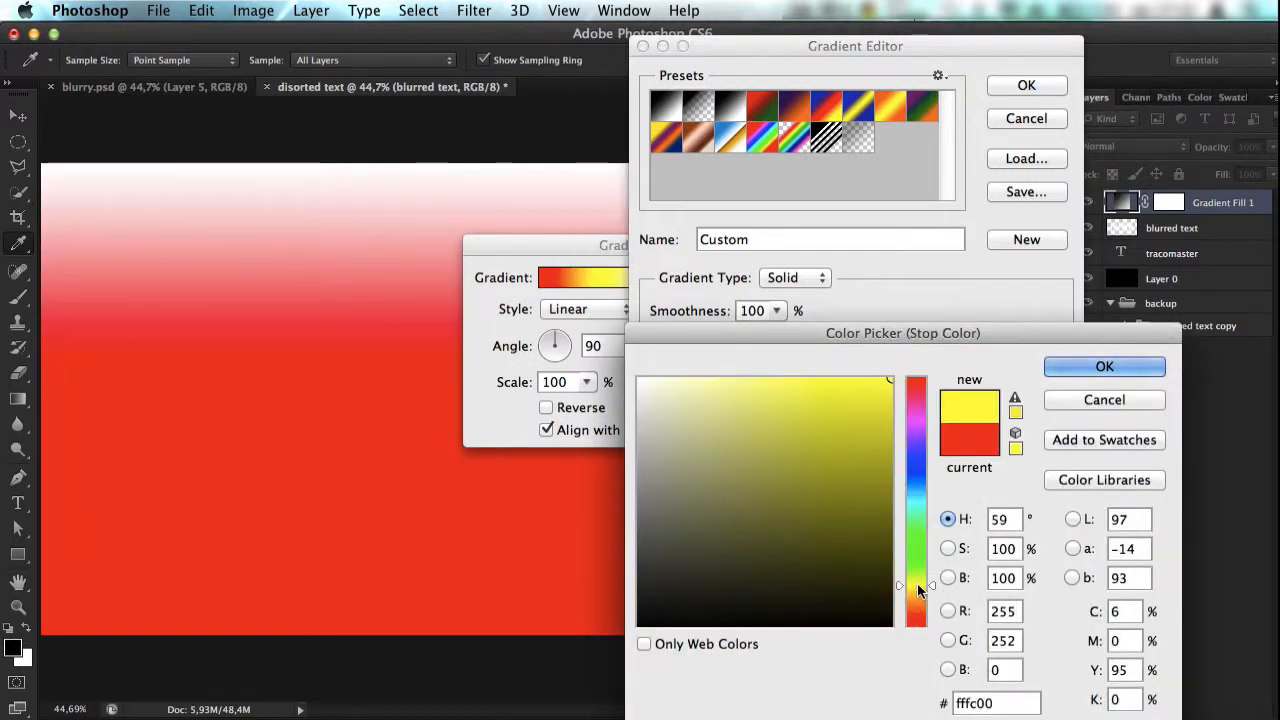
click(1104, 366)
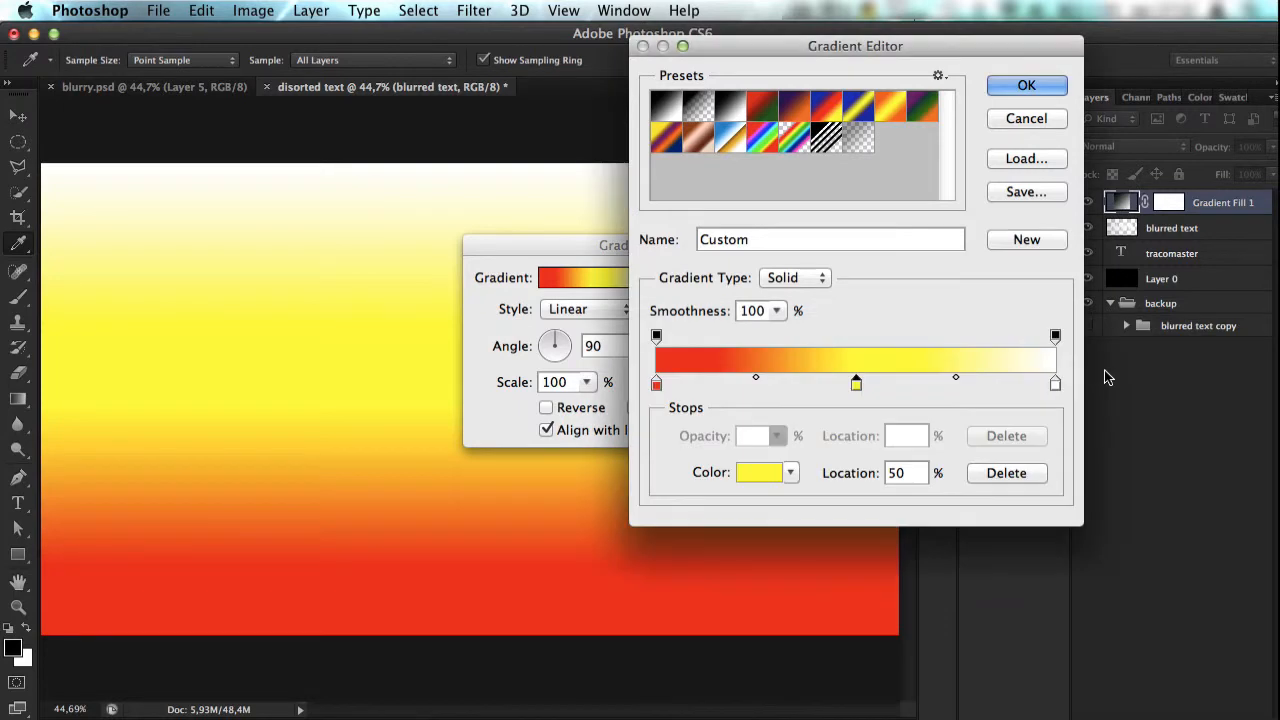
Step: Set the gradient's end color stop at 100% to green (#12ff00) and apply the gradient fill
click(1055, 386)
click(740, 477)
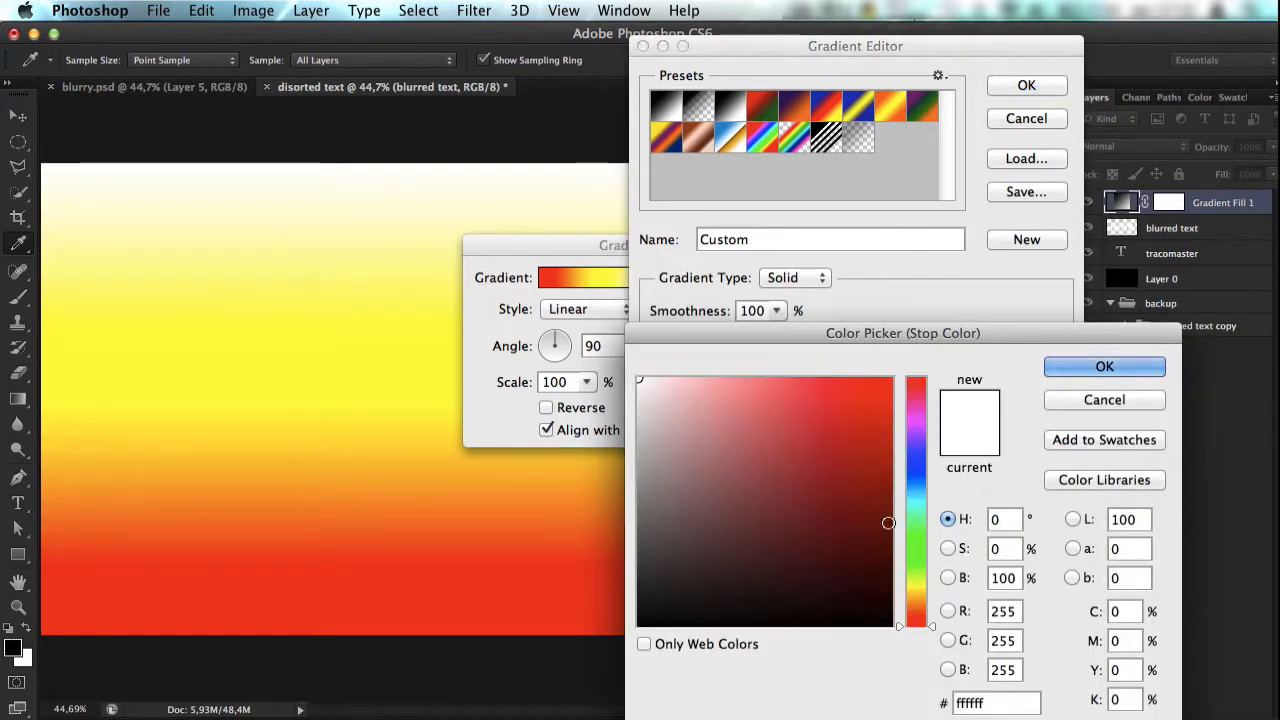
click(915, 546)
click(891, 380)
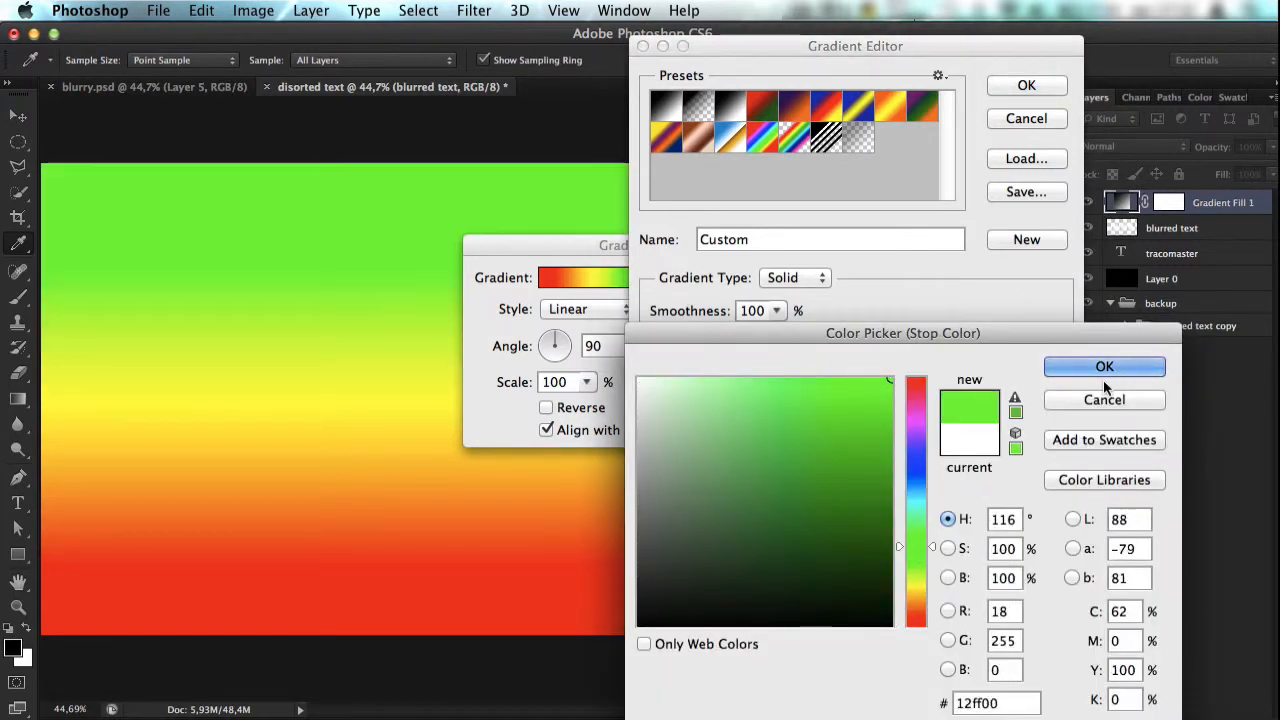
click(1104, 366)
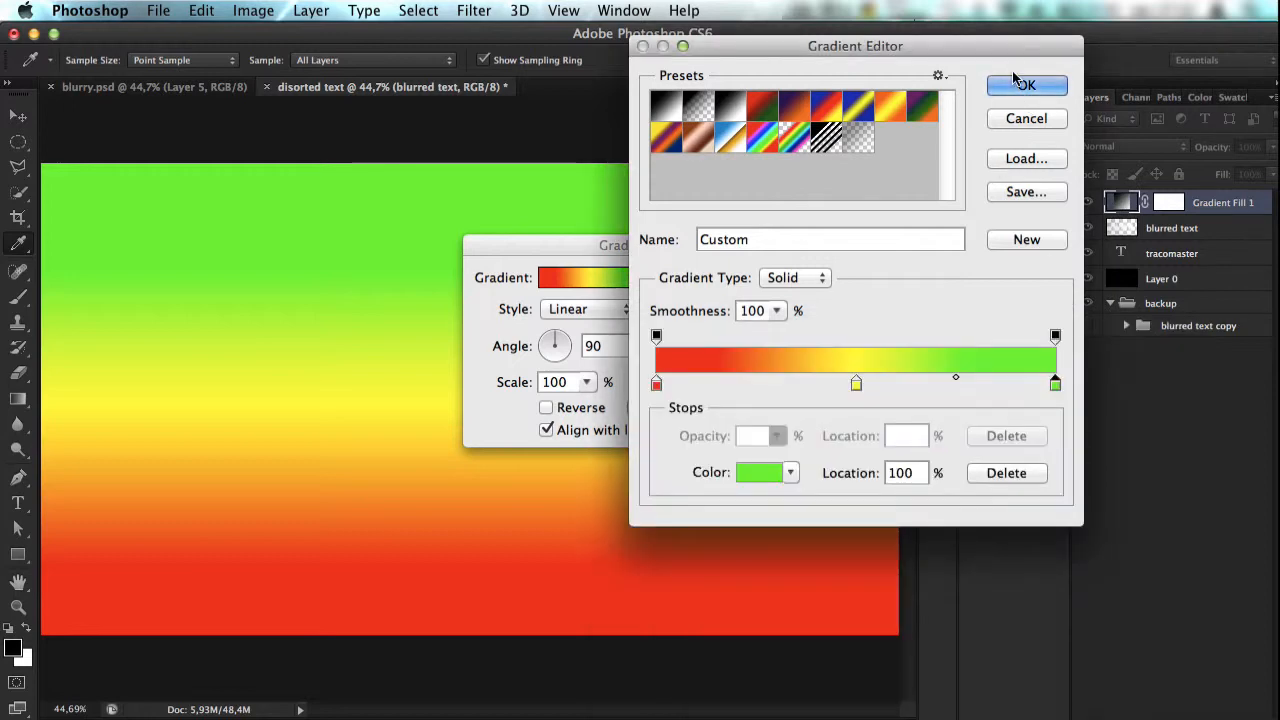
click(1019, 82)
click(766, 278)
Step: Set the gradient fill layer's blend mode to Overlay so it colors the streaked text
click(1134, 146)
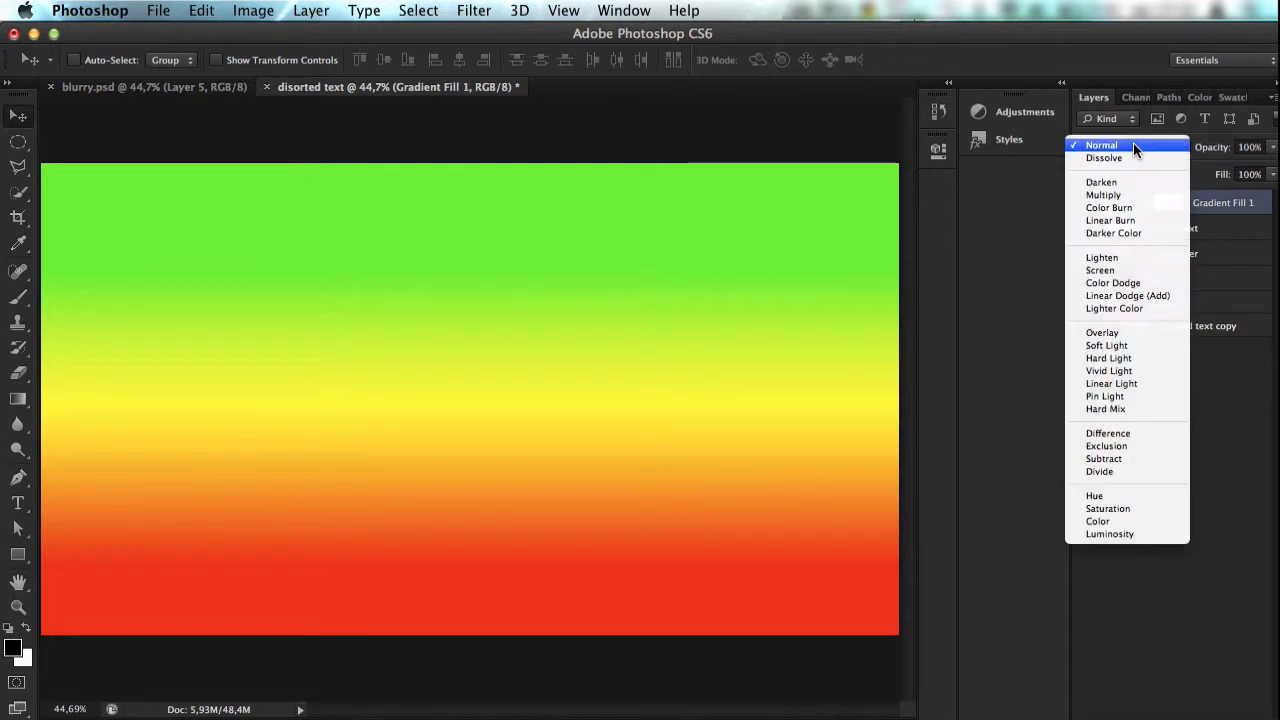
click(1120, 333)
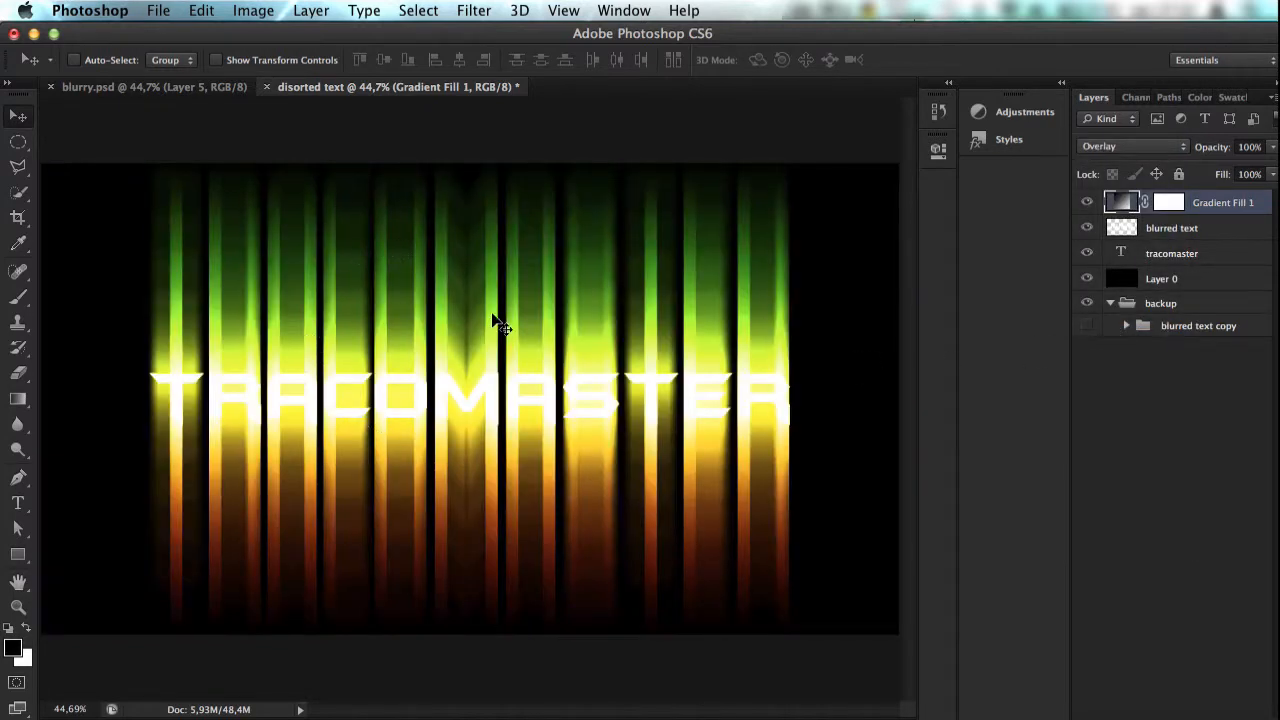
key(super+0)
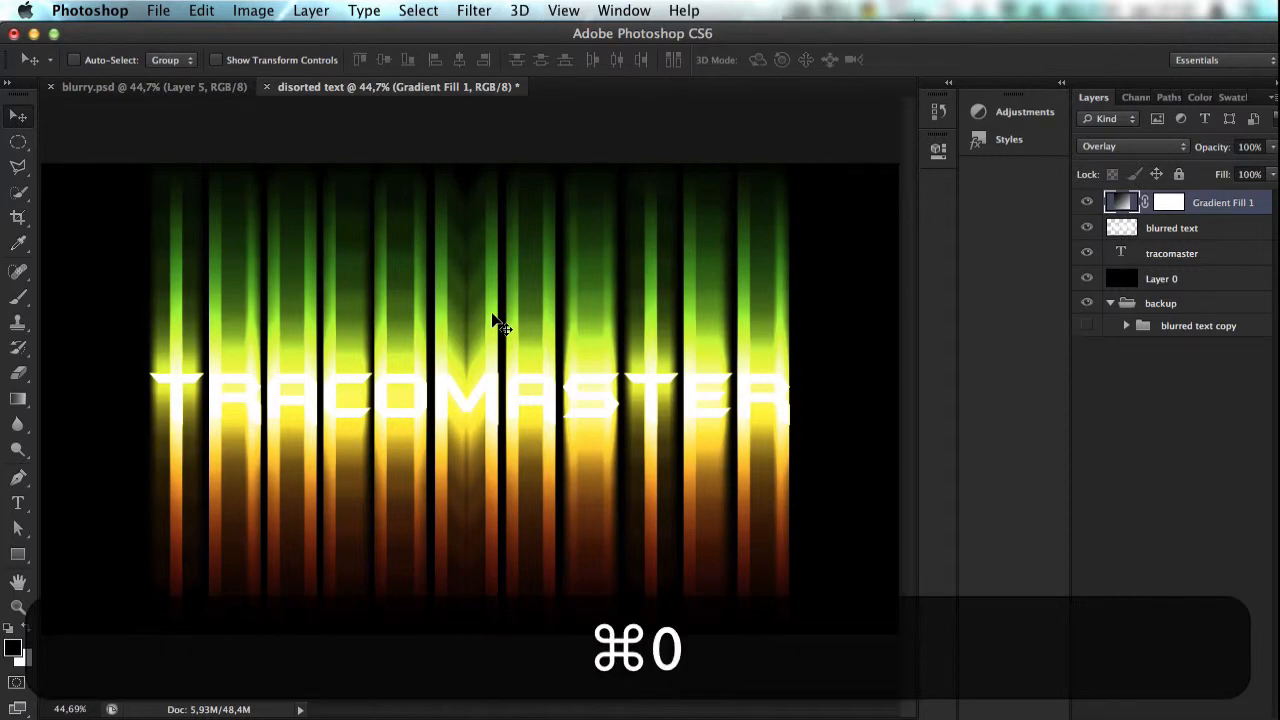
scroll(291, 271, up, 5)
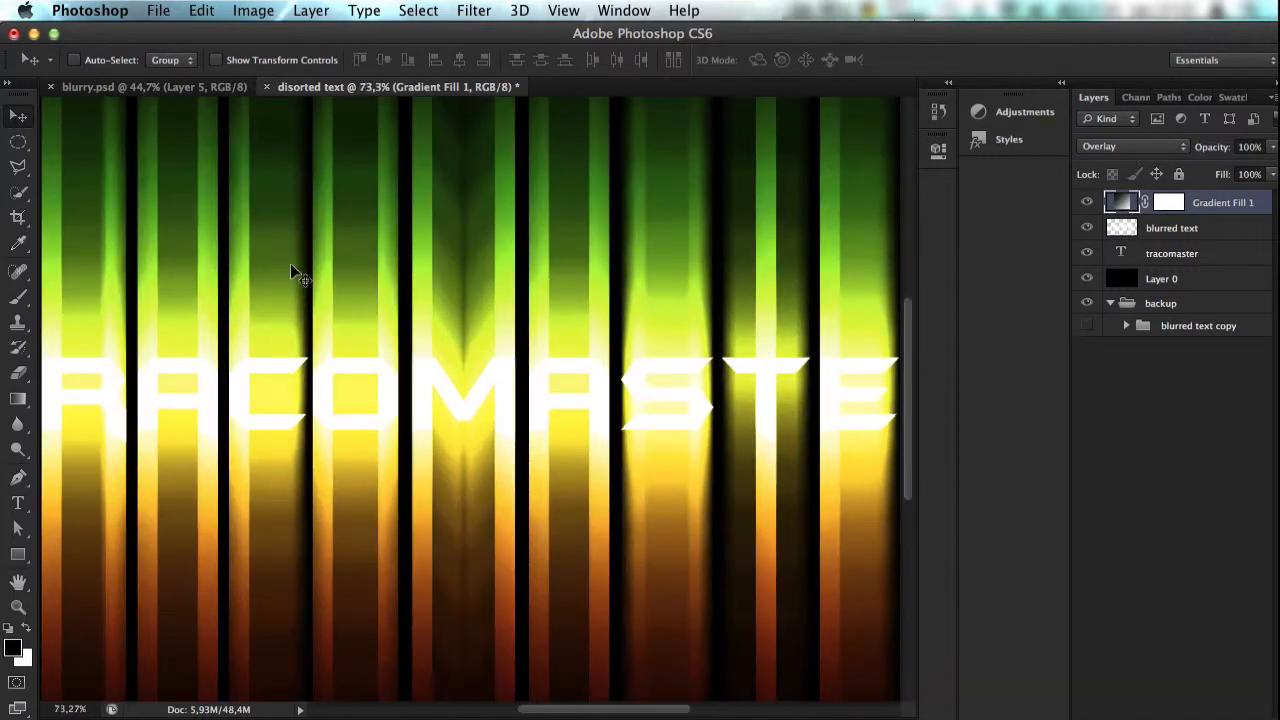
scroll(291, 268, down, 3)
scroll(293, 270, up, 2)
scroll(297, 274, down, 1)
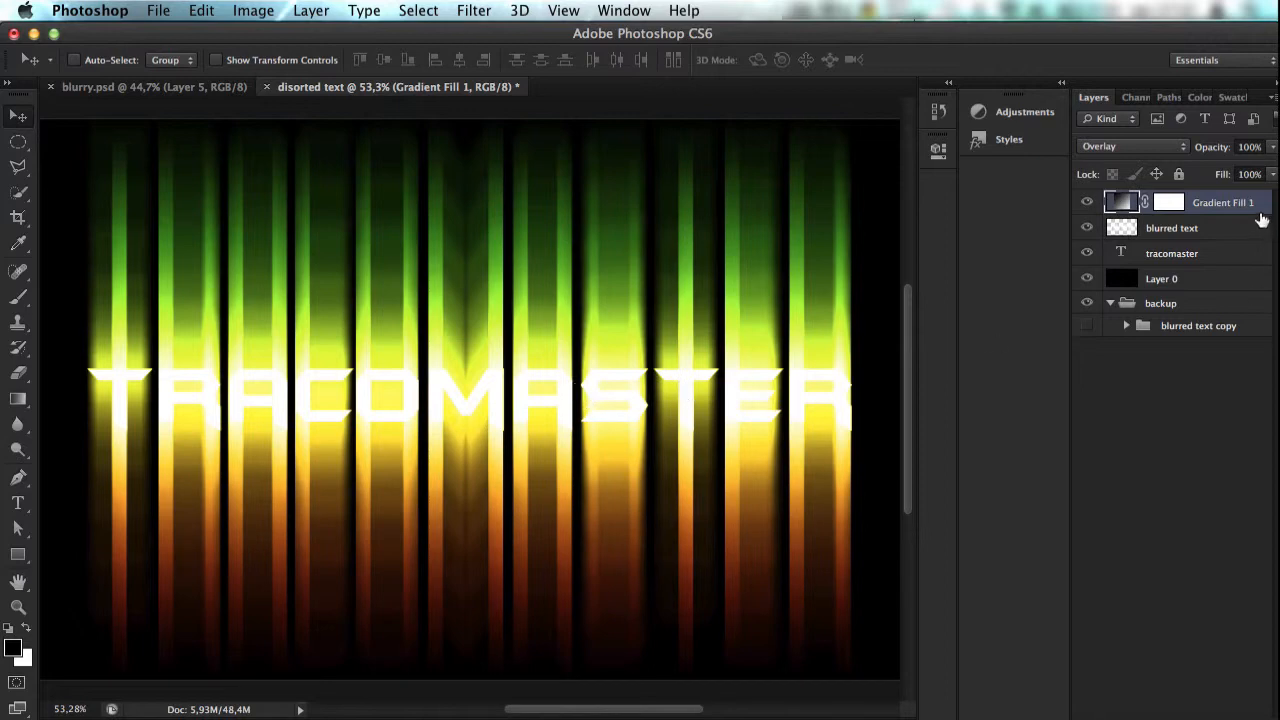
Step: Rasterize the tracomaster text layer and move it directly above the blurred text layer
click(1188, 255)
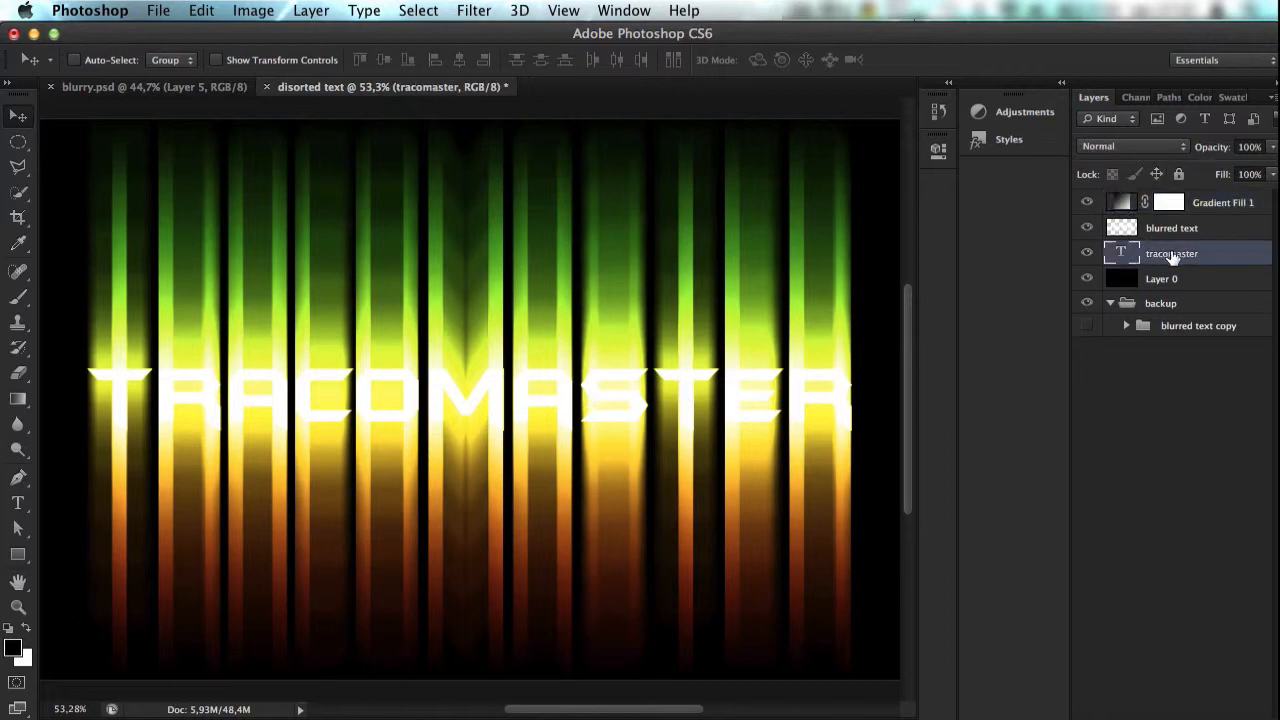
mouse_move(1172, 257)
mouse_down()
mouse_move(1166, 215)
mouse_move(1172, 262)
mouse_up()
right_click(1172, 263)
click(1009, 185)
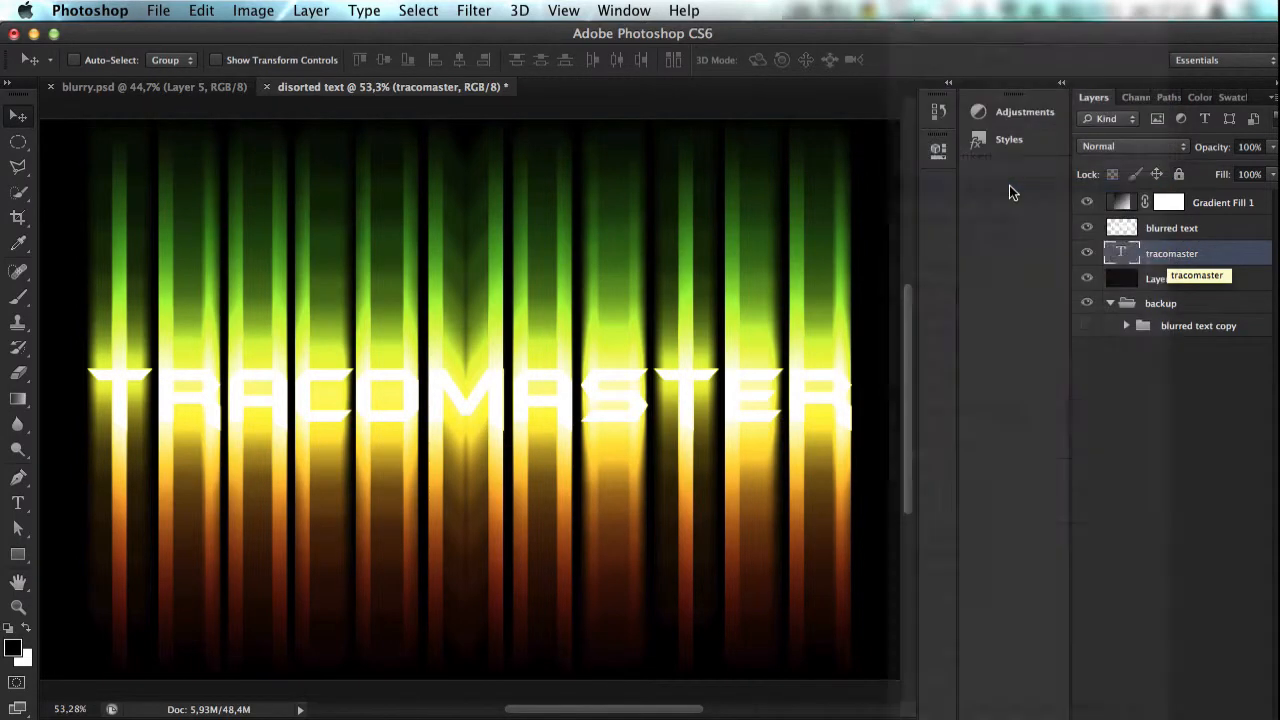
drag(1170, 253, 1163, 220)
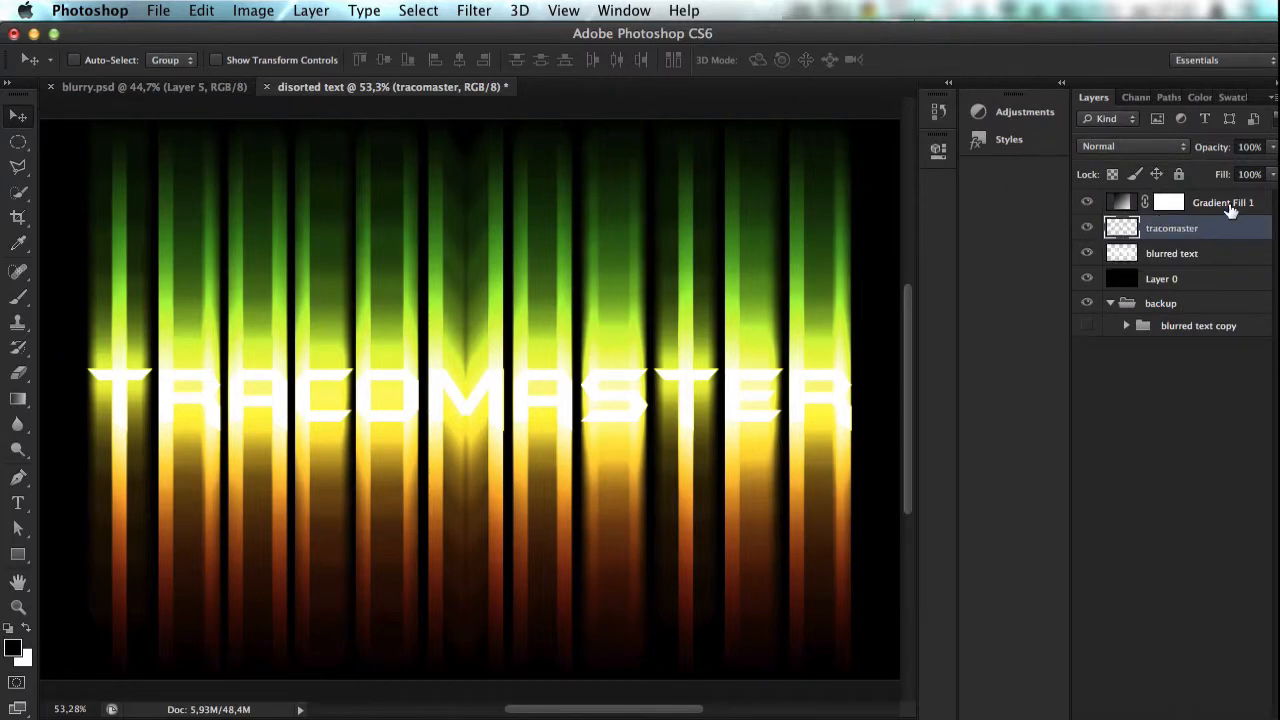
Step: Move the tracomaster layer above the gradient fill layer in the layer stack
click(1232, 208)
click(1088, 229)
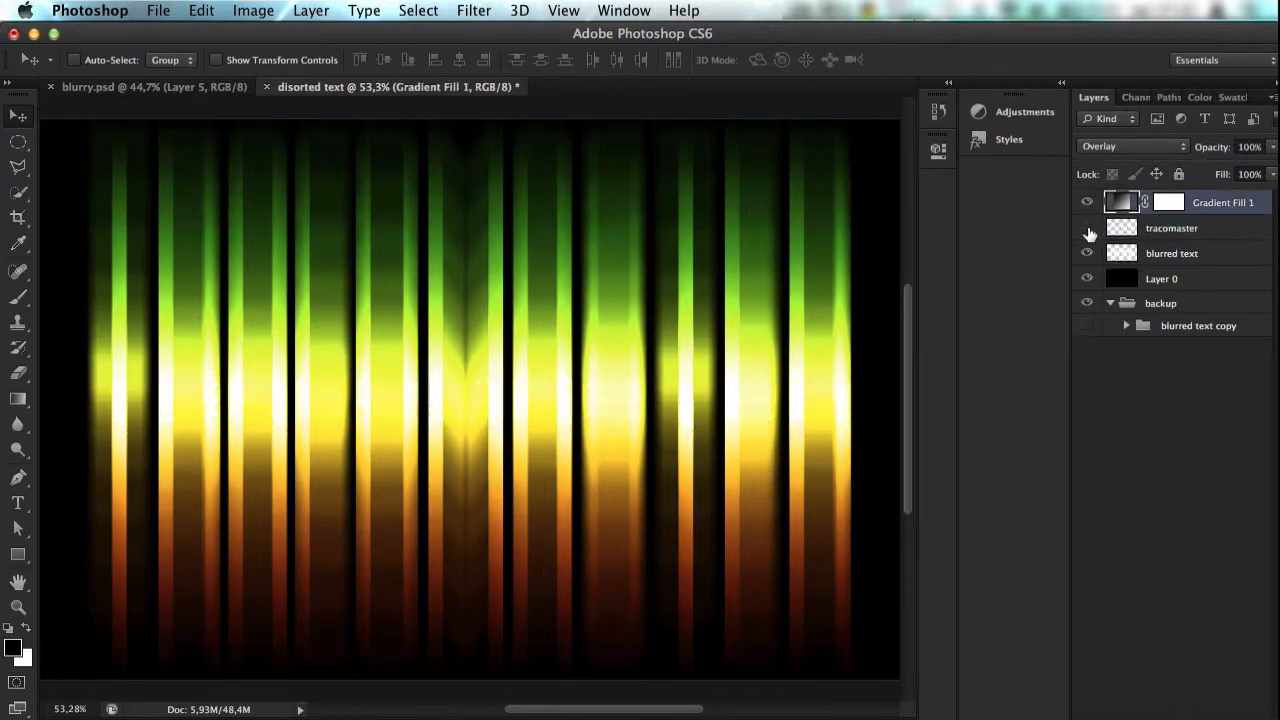
double_click(1168, 226)
double_click(1225, 229)
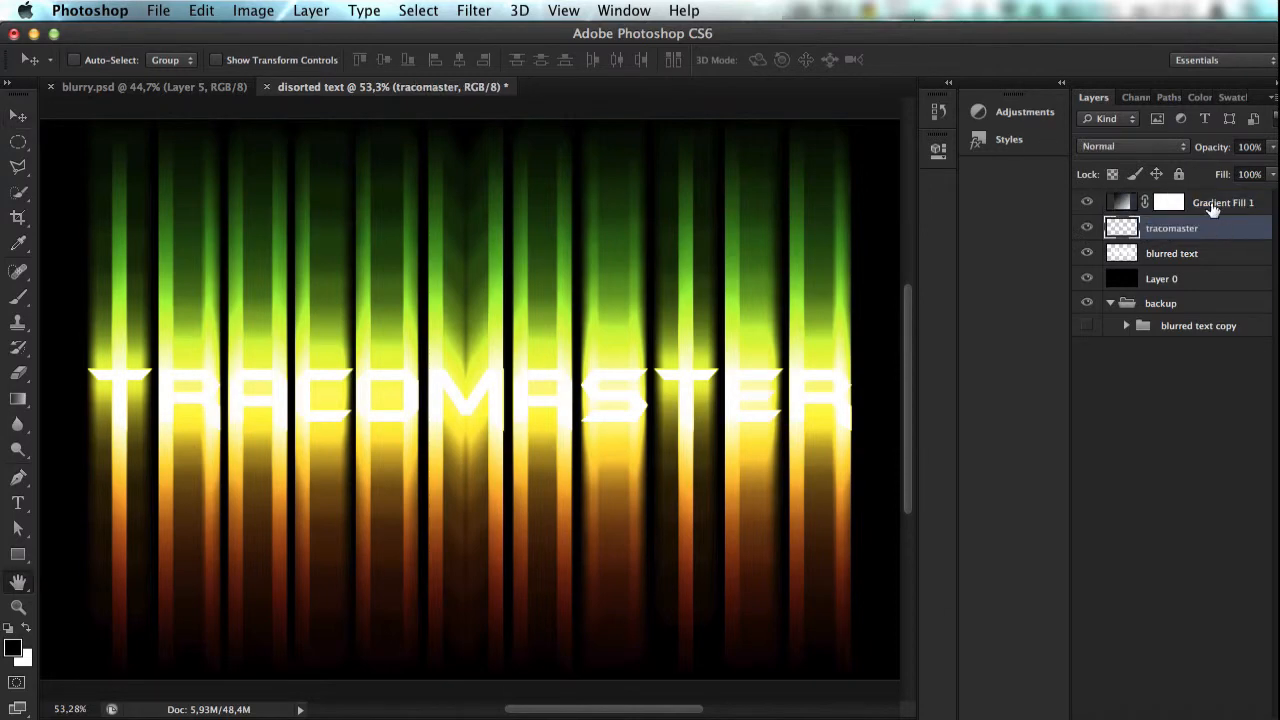
click(876, 173)
key(v)
drag(1236, 229, 1208, 197)
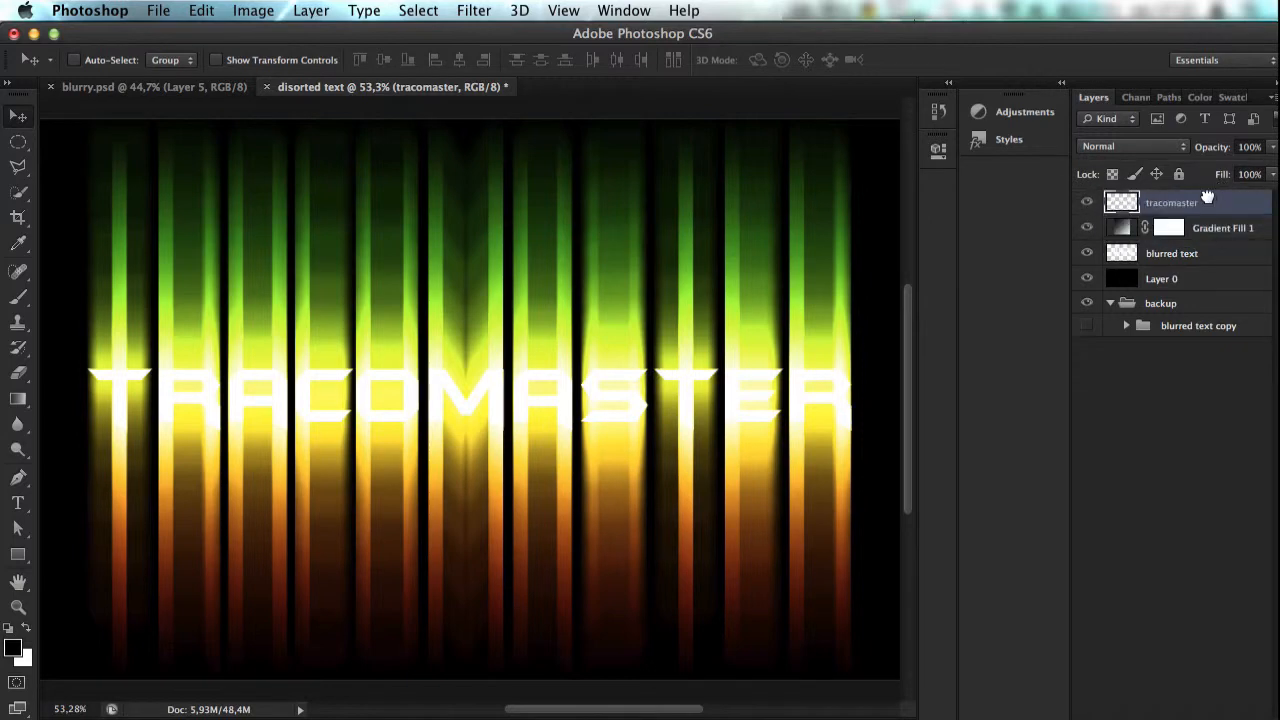
Step: Add an Inner Bevel to the tracomaster layer with Smooth technique, 115% depth and 16 px size
right_click(1146, 193)
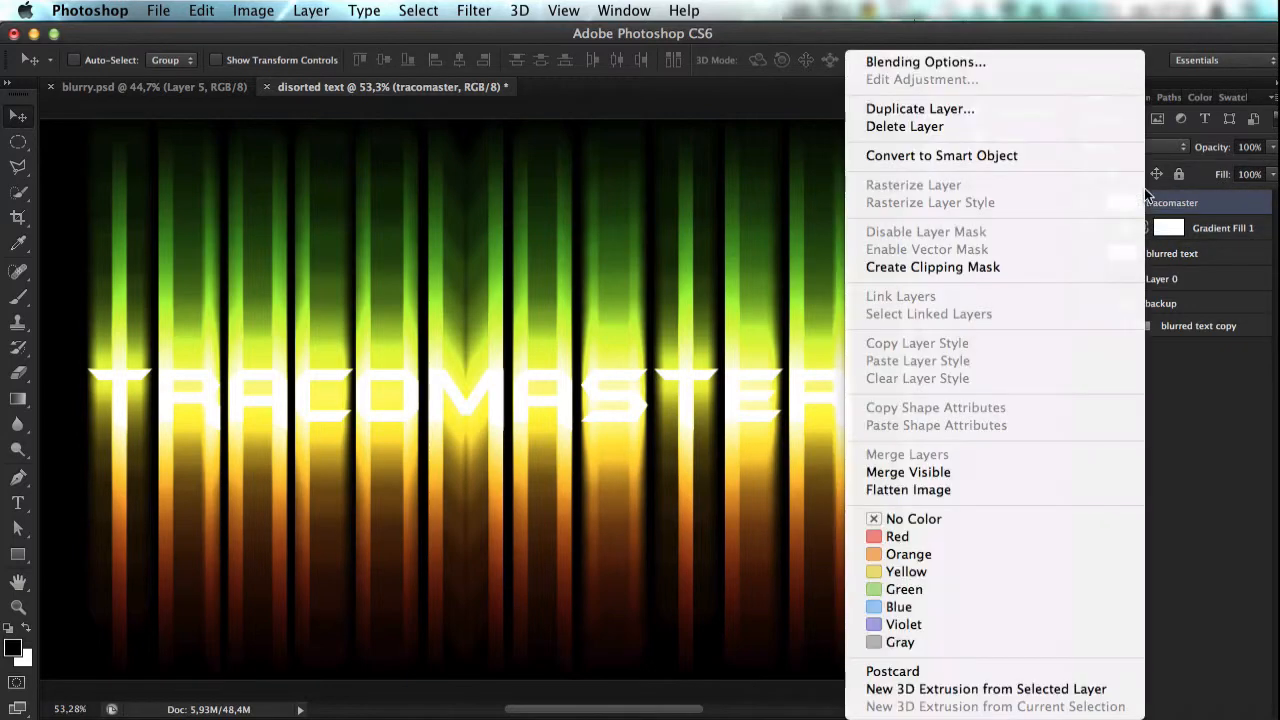
click(921, 64)
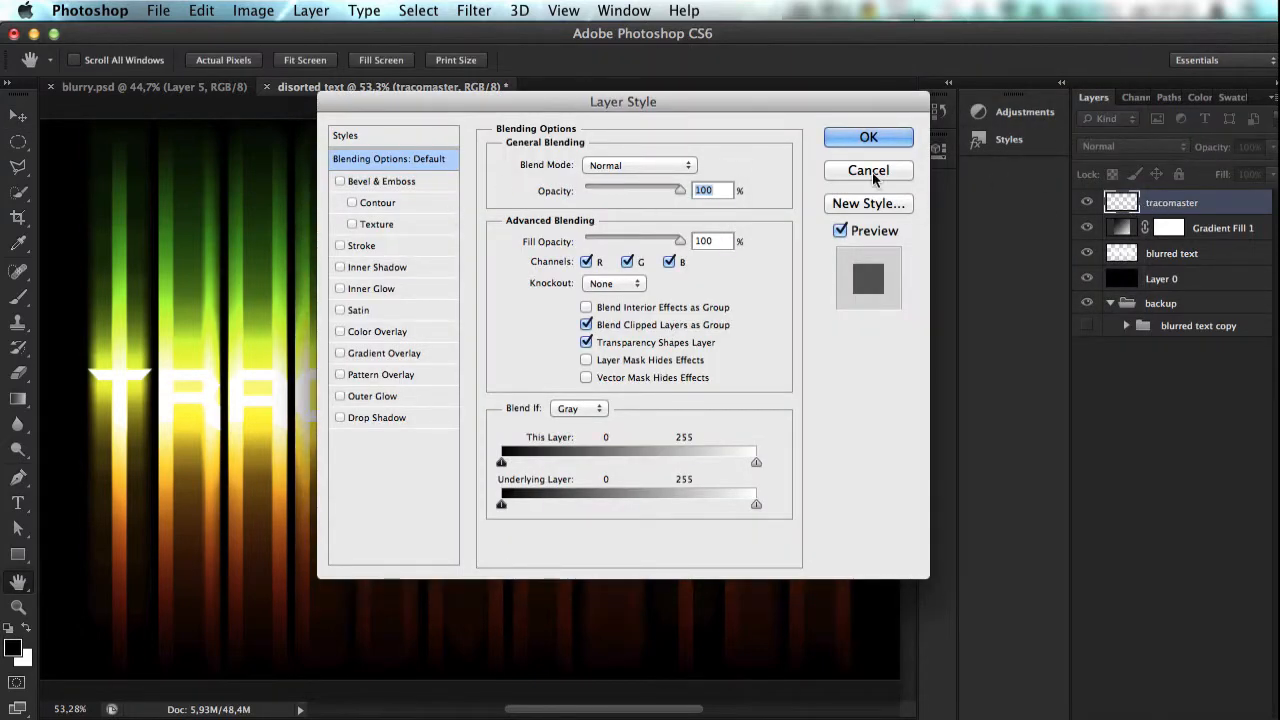
click(380, 183)
drag(397, 104, 587, 154)
drag(771, 262, 774, 263)
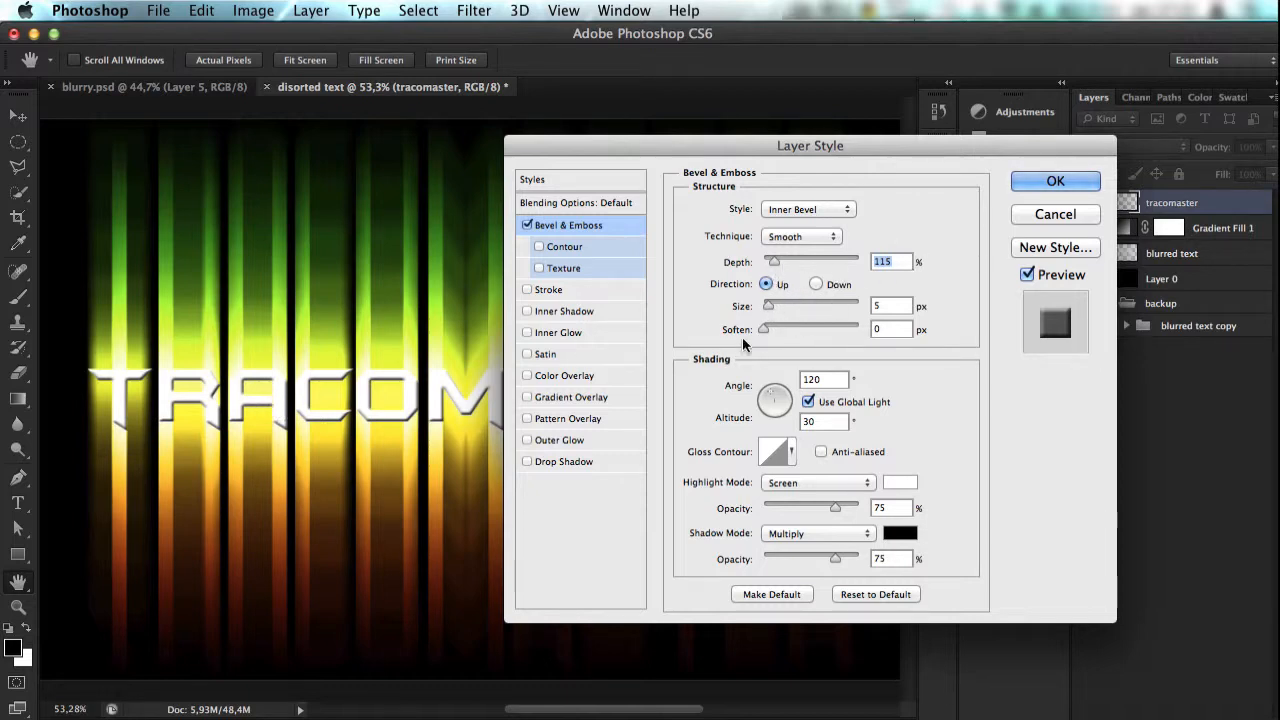
drag(767, 307, 777, 315)
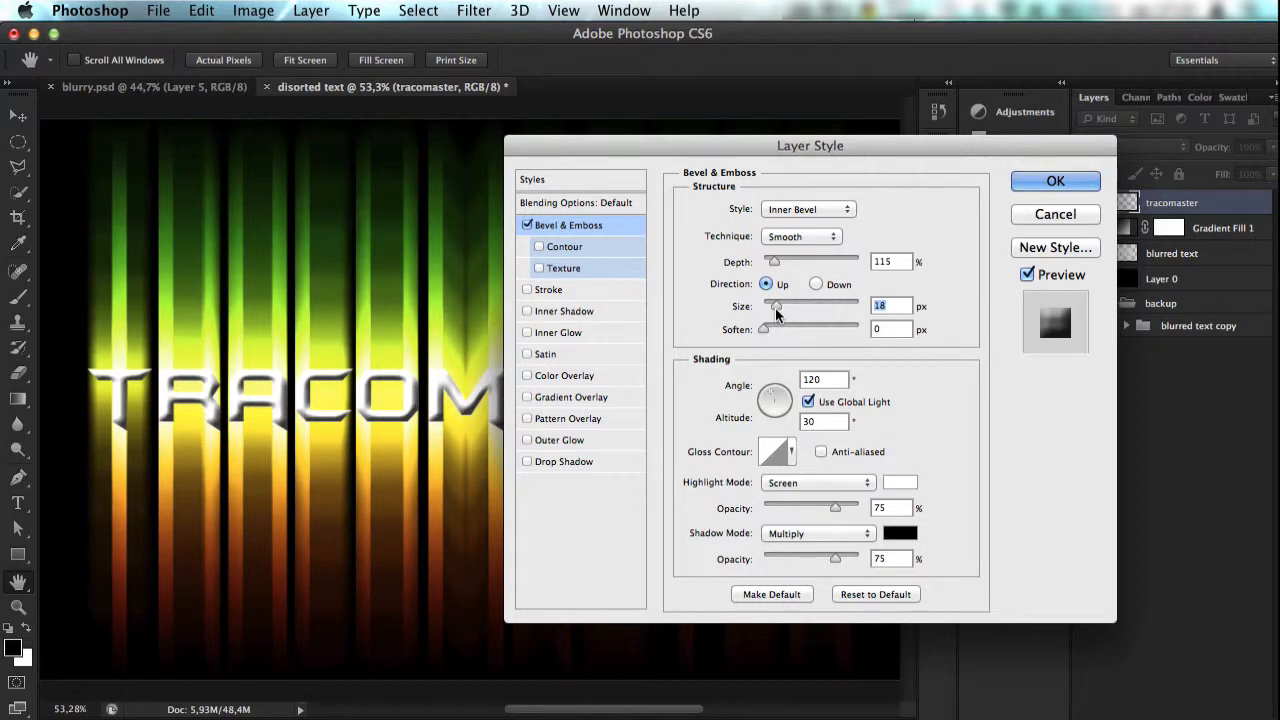
drag(777, 314, 777, 315)
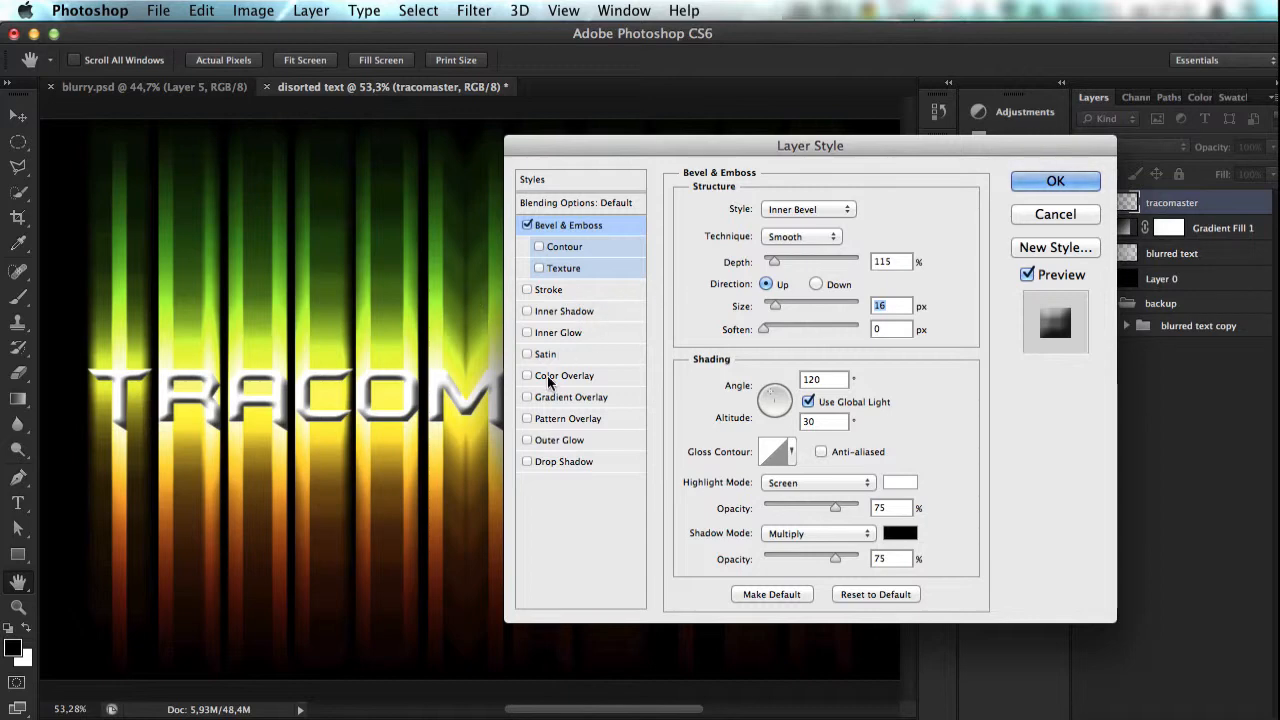
Step: Add a Color Overlay to the tracomaster layer and try yellow tones sampled from the streaks and picked from the color field
click(573, 373)
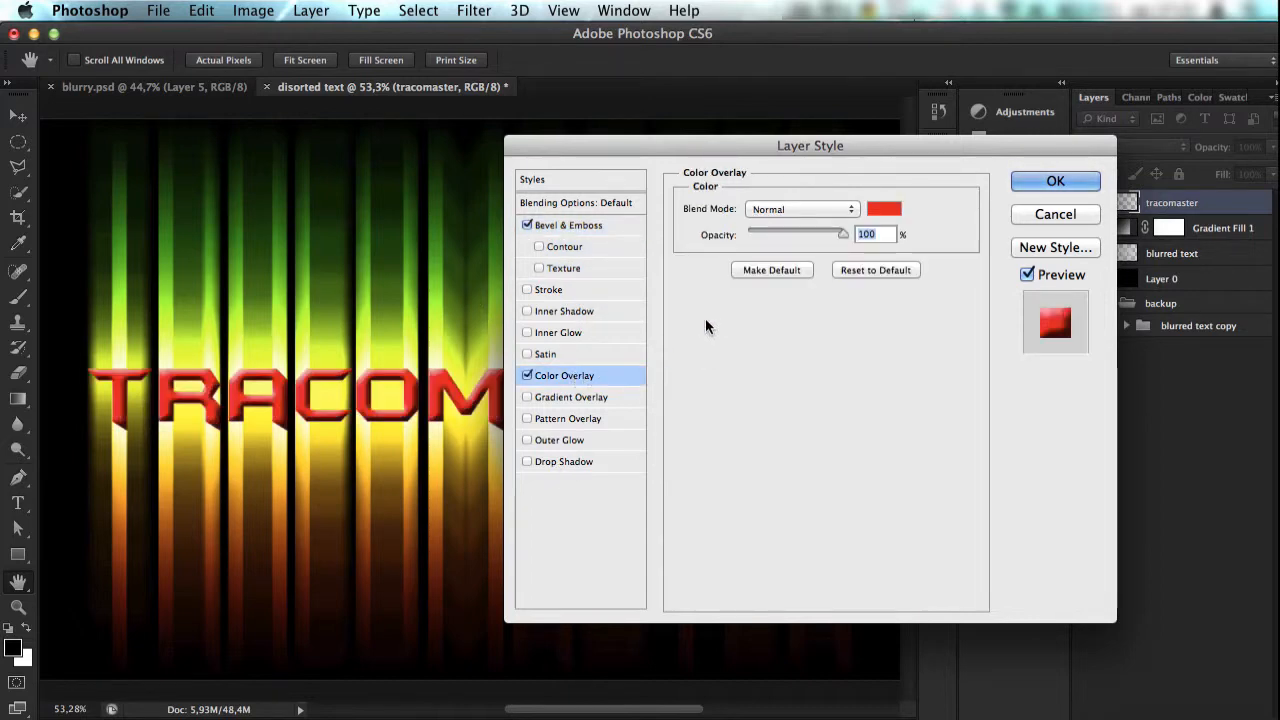
click(891, 212)
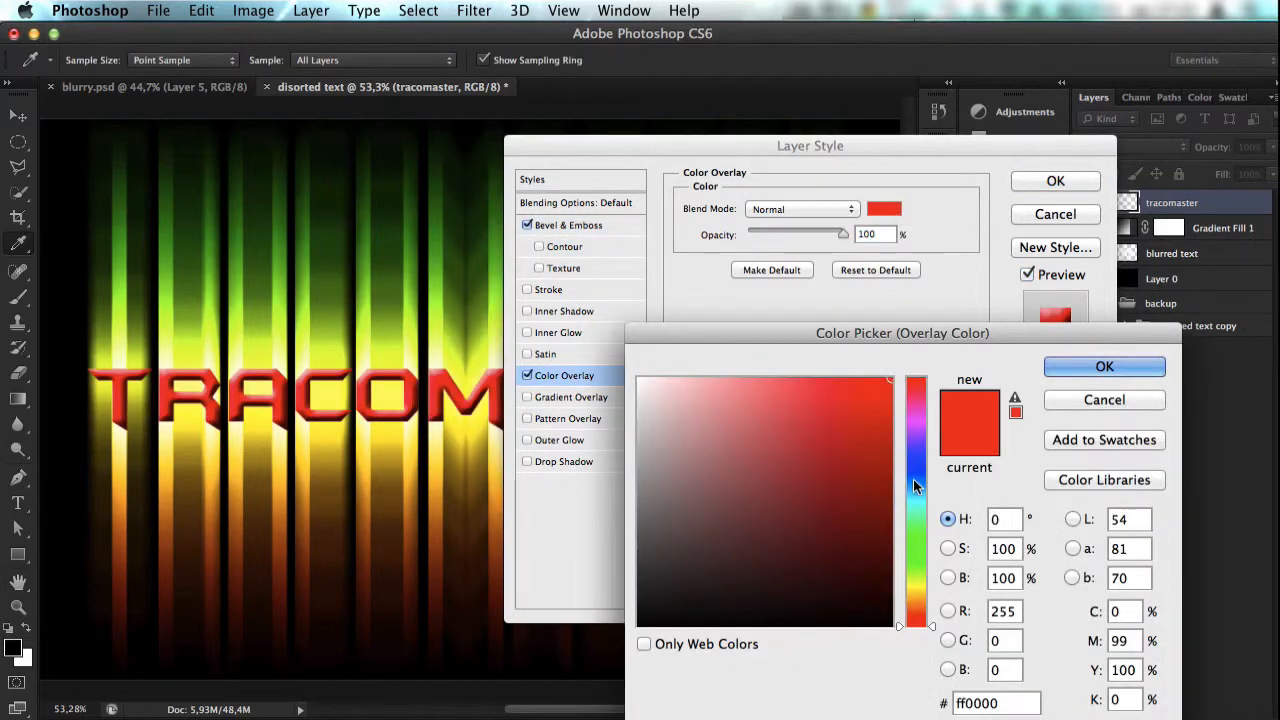
click(411, 364)
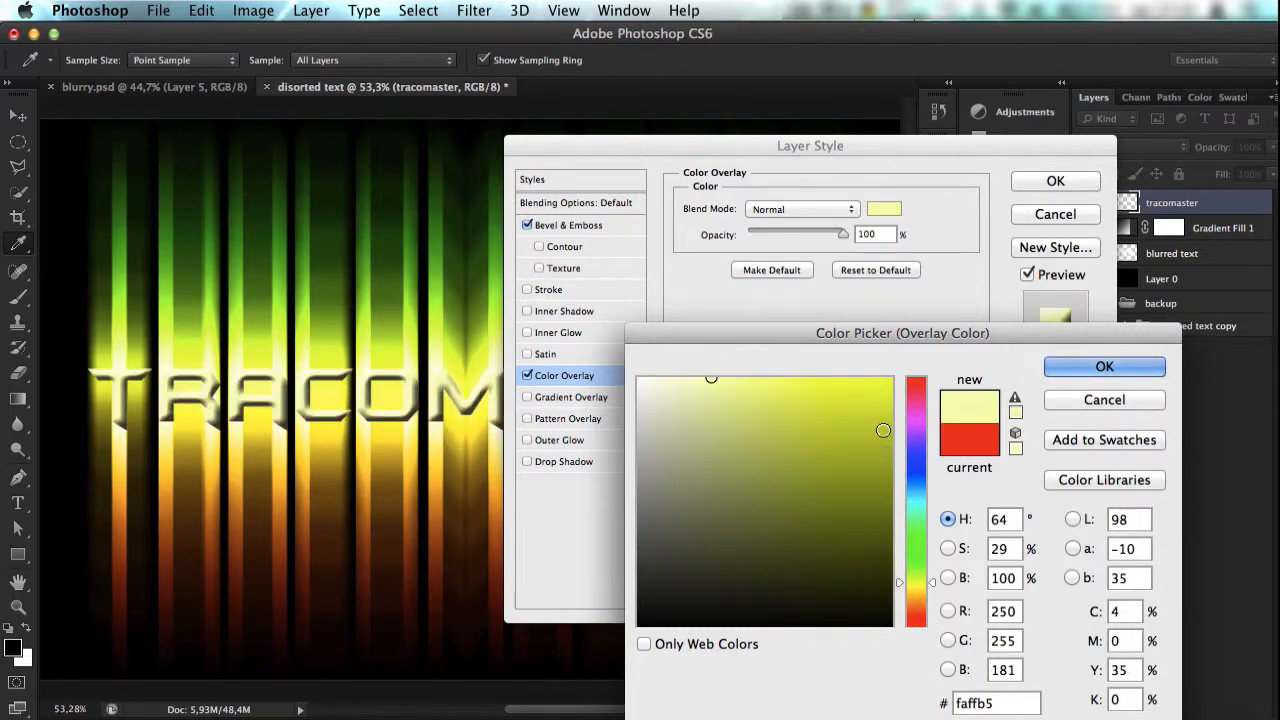
drag(884, 466, 891, 370)
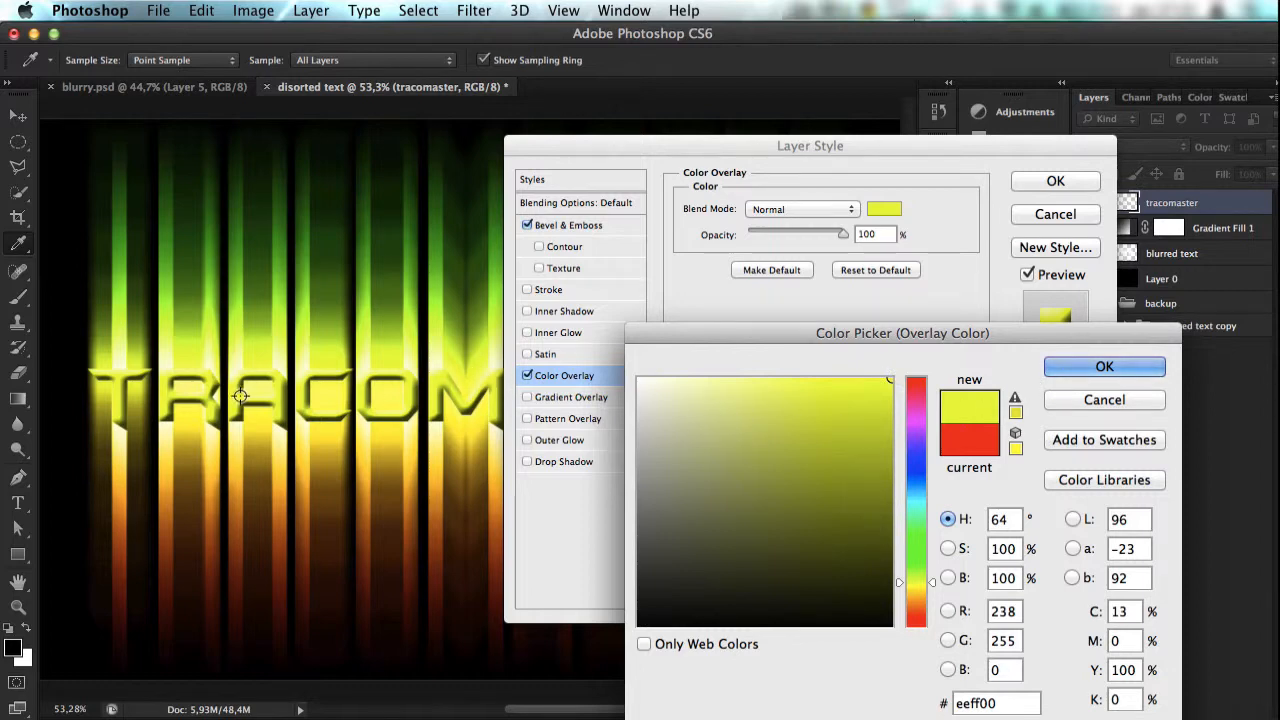
click(235, 430)
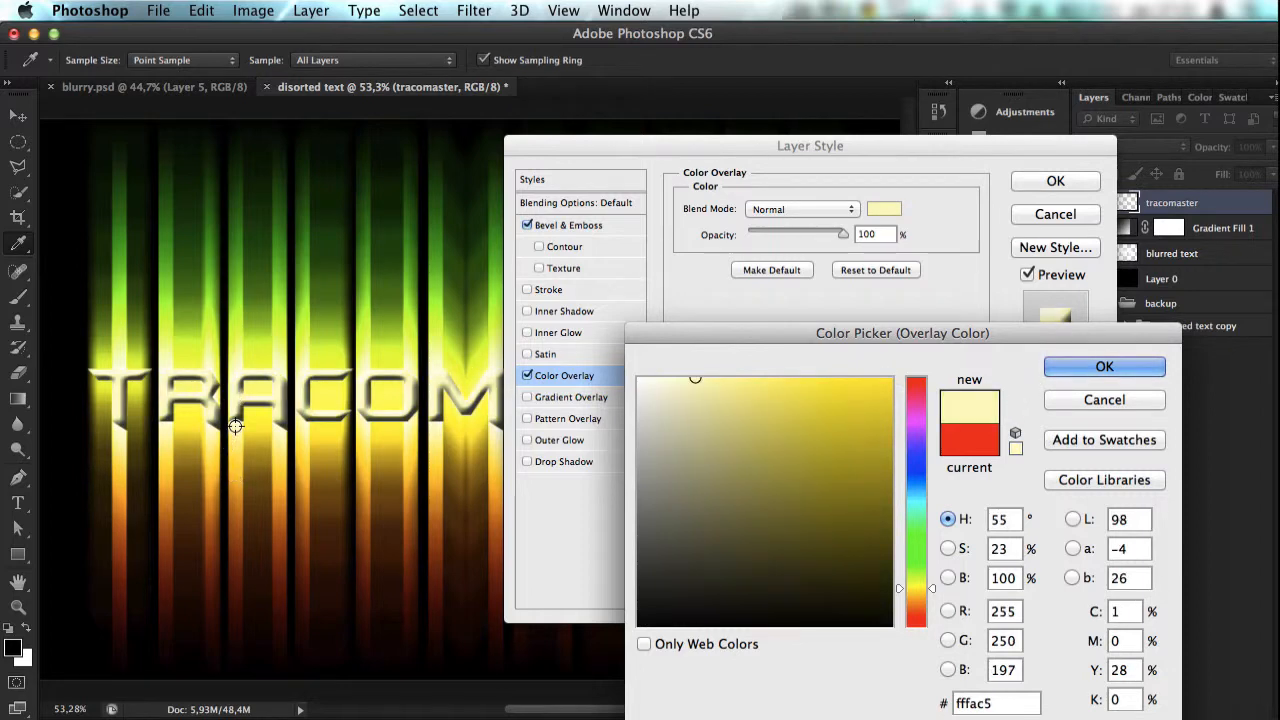
click(371, 444)
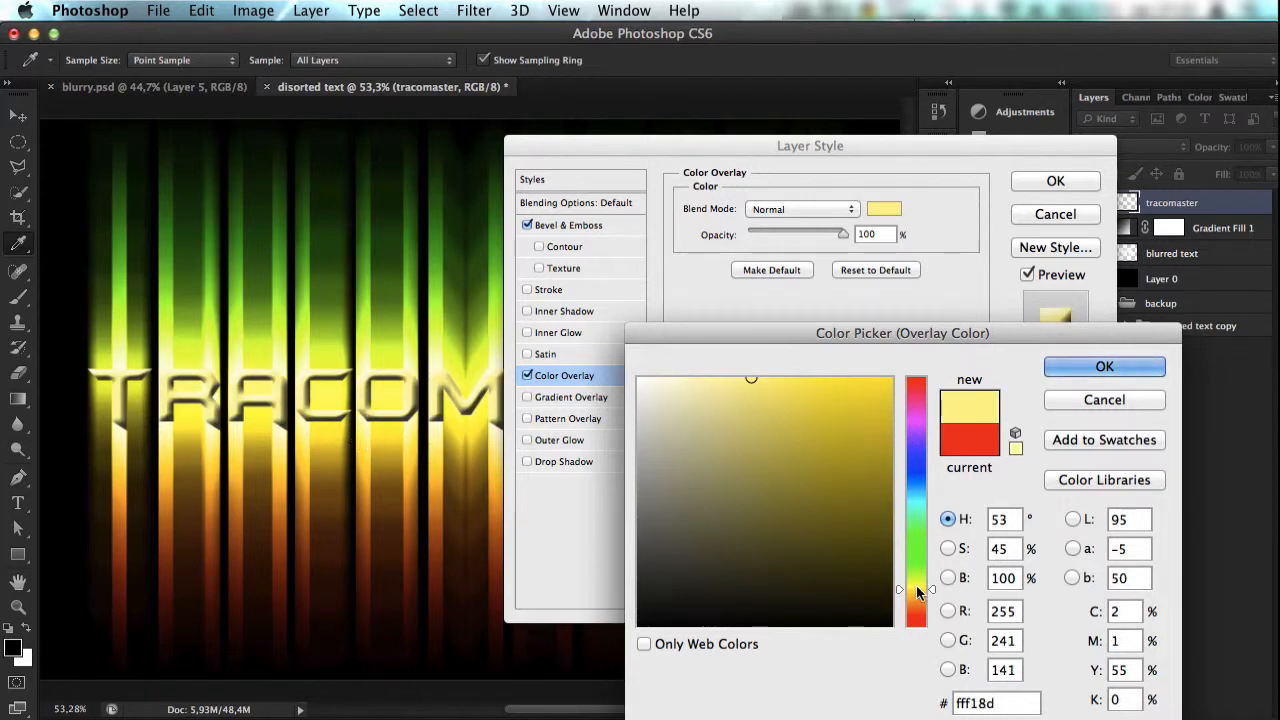
click(912, 585)
mouse_move(858, 382)
mouse_down()
mouse_move(888, 349)
mouse_move(915, 352)
mouse_up()
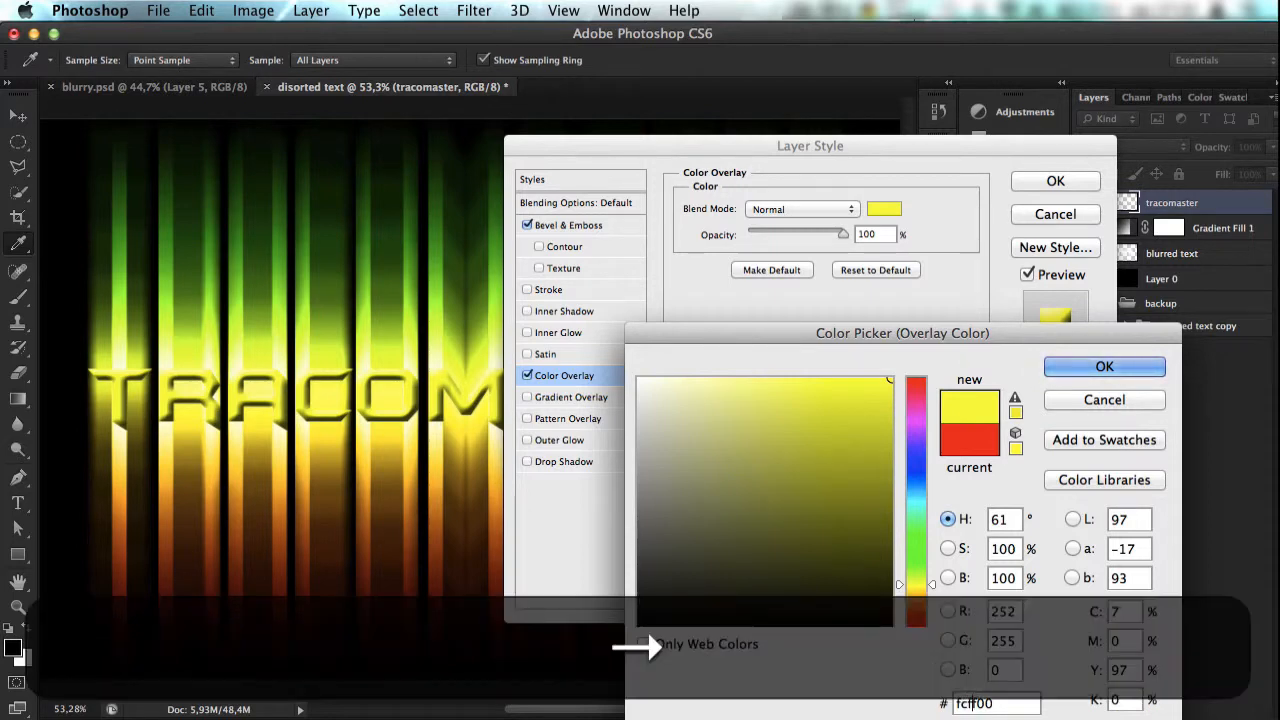
Step: Set the overlay color to yellow #fff000 and accept it
key(BackSpace)
key(BackSpace)
key(BackSpace)
text(ff)
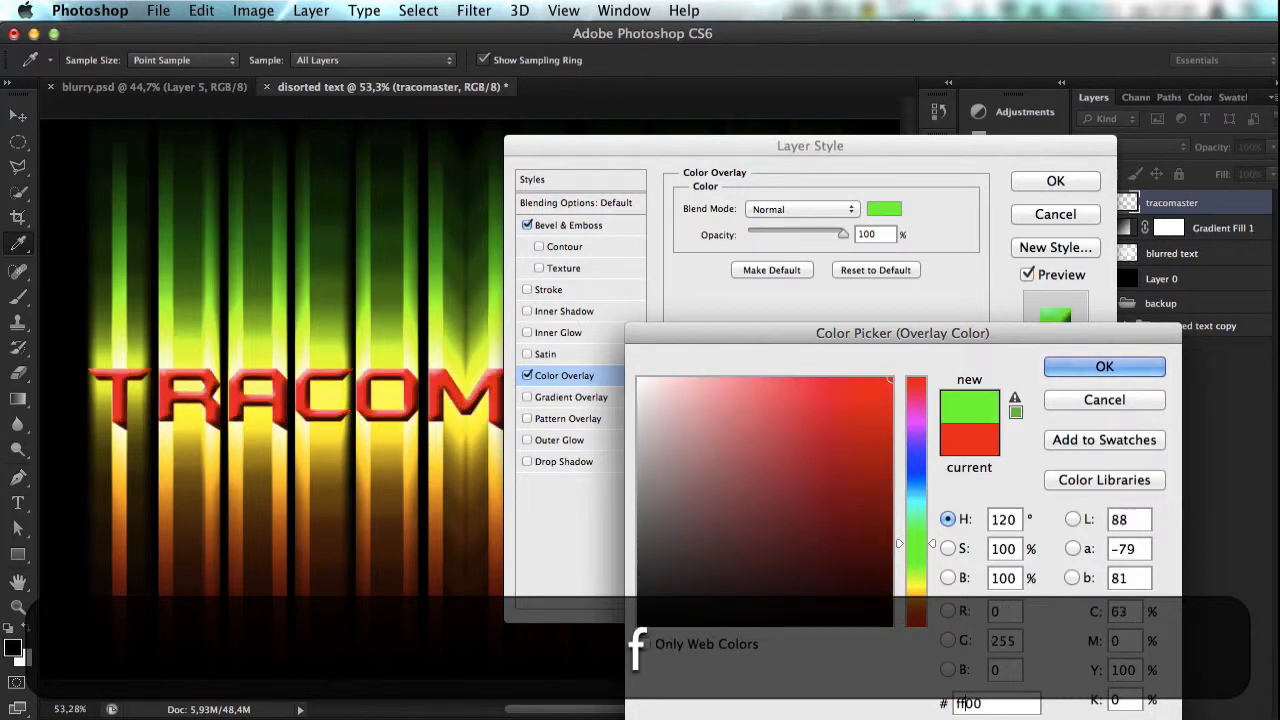
text(0)
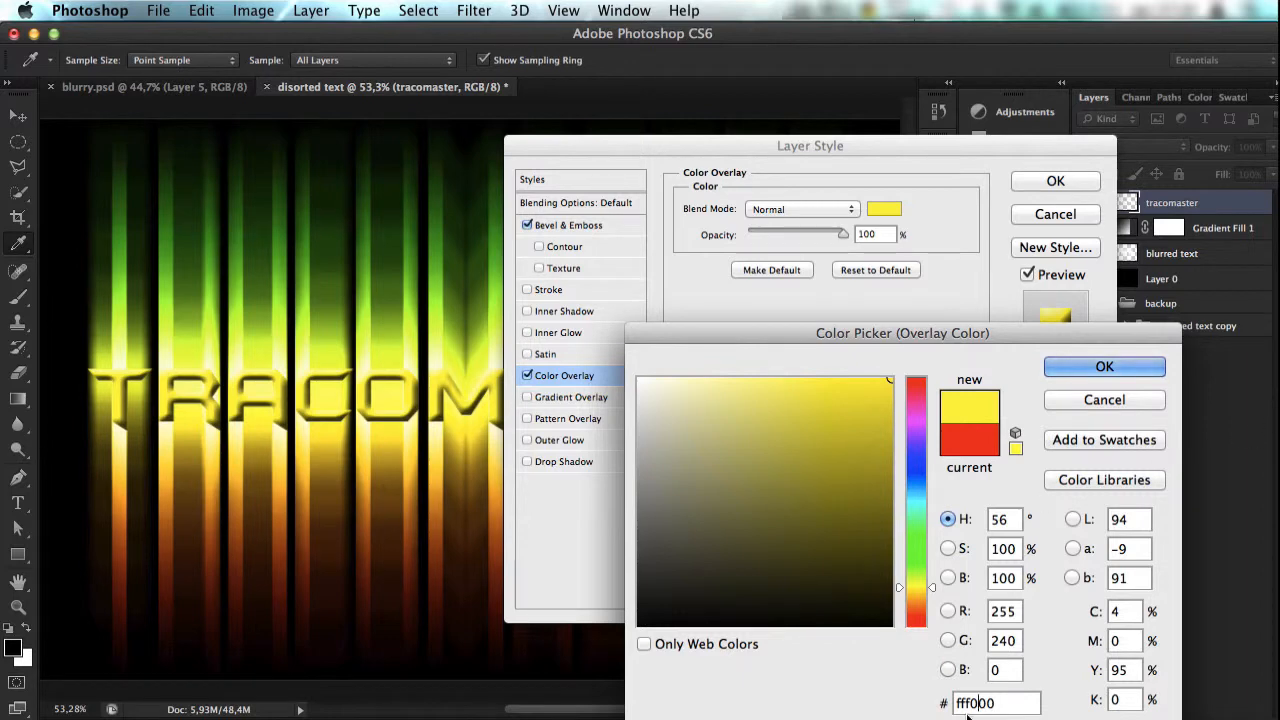
click(1079, 372)
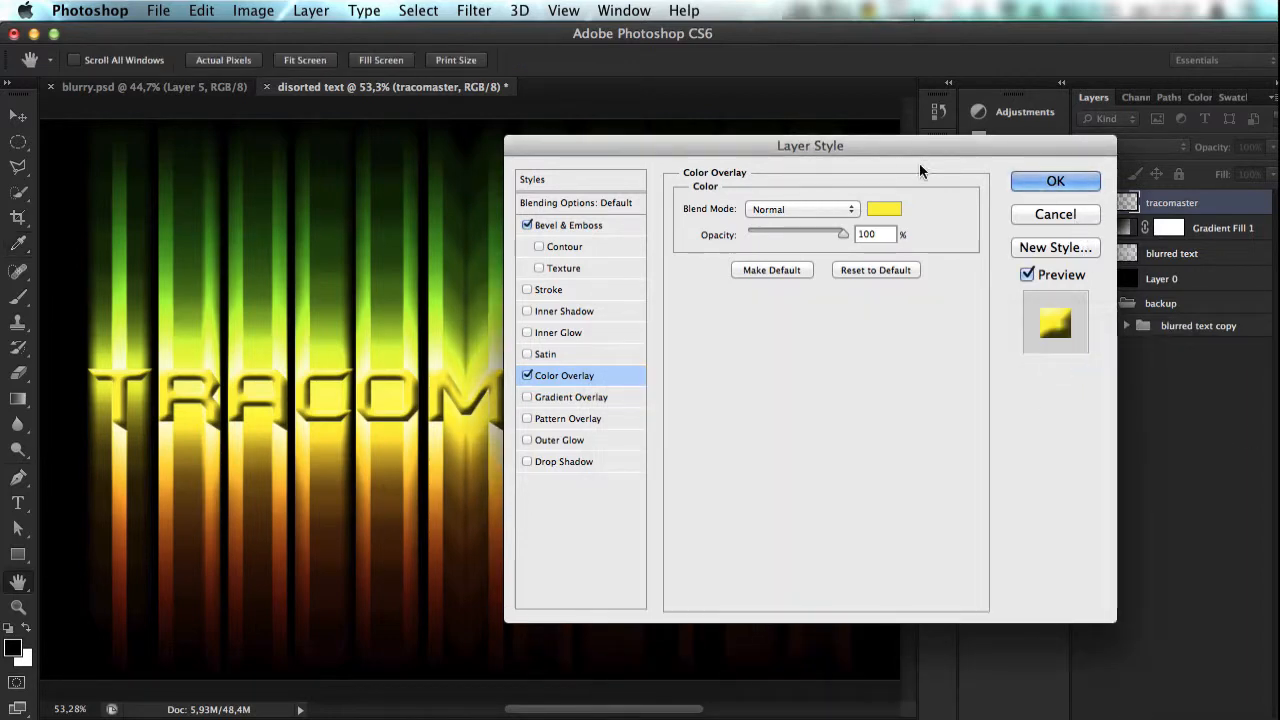
Step: Compare the Emboss, Pillow Emboss and Outer Bevel styles on the text, return to Inner Bevel and apply the layer style
drag(880, 146, 814, 185)
click(544, 259)
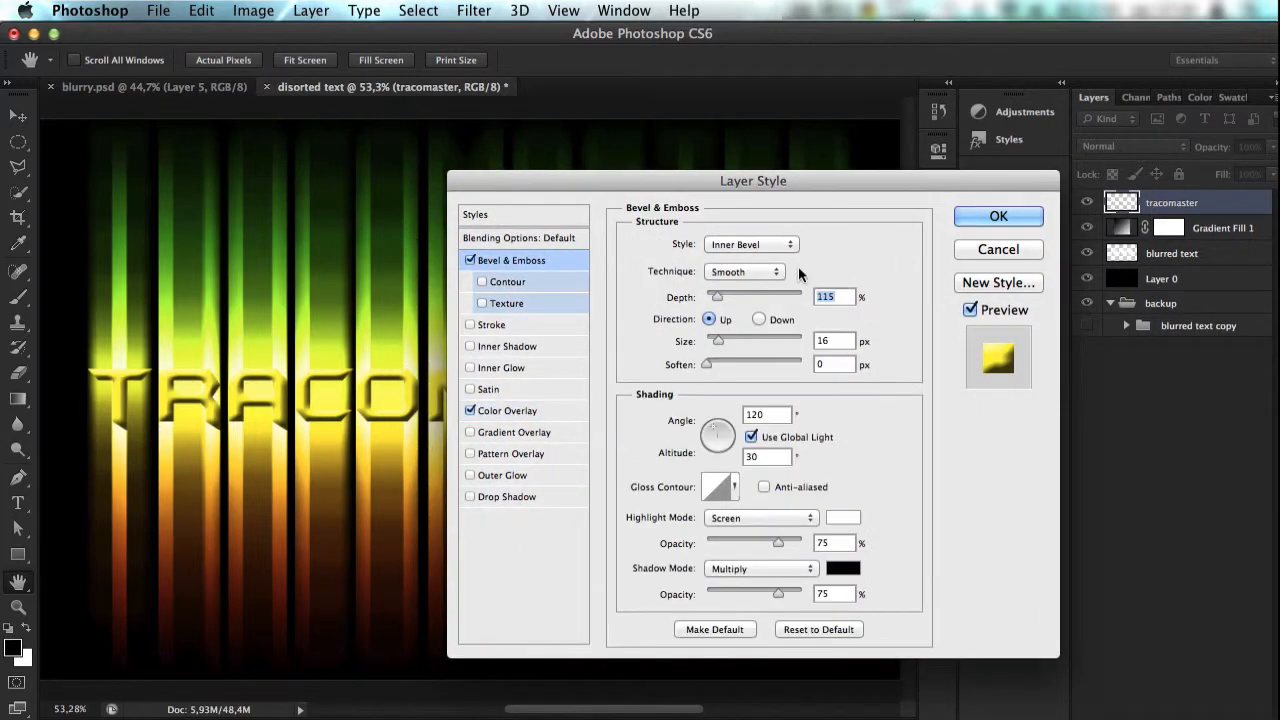
click(746, 246)
click(743, 254)
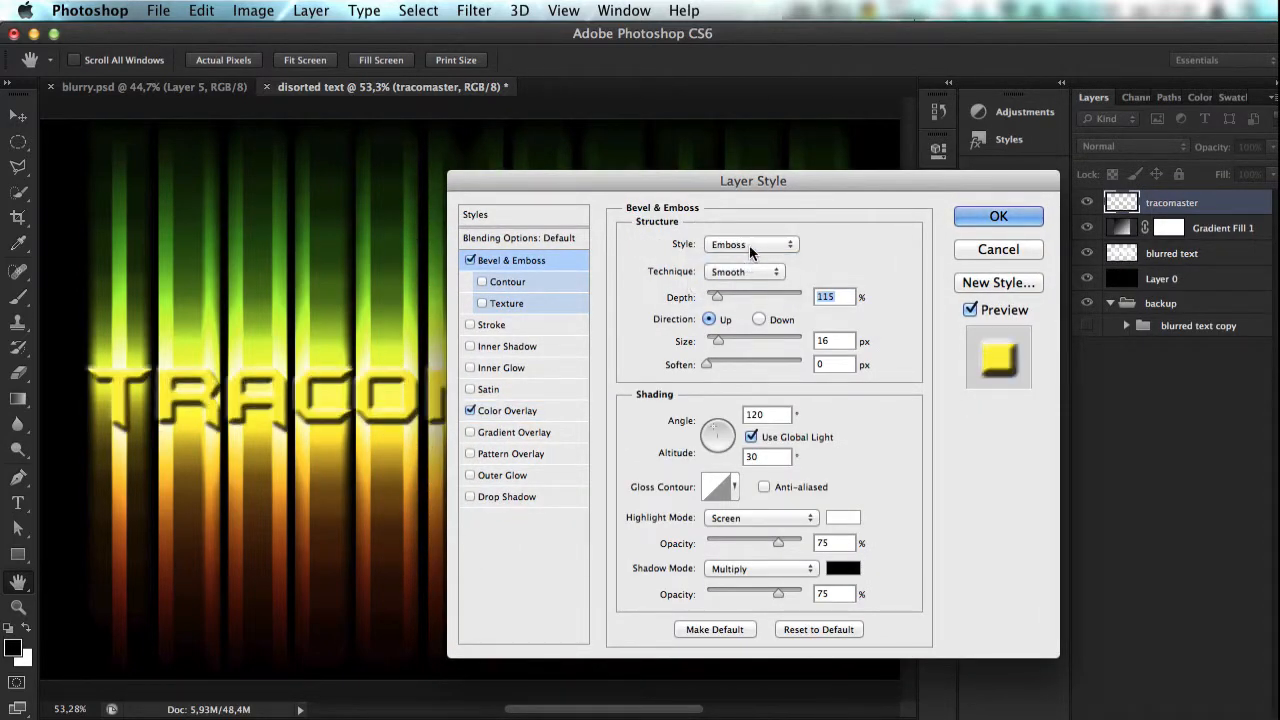
click(749, 245)
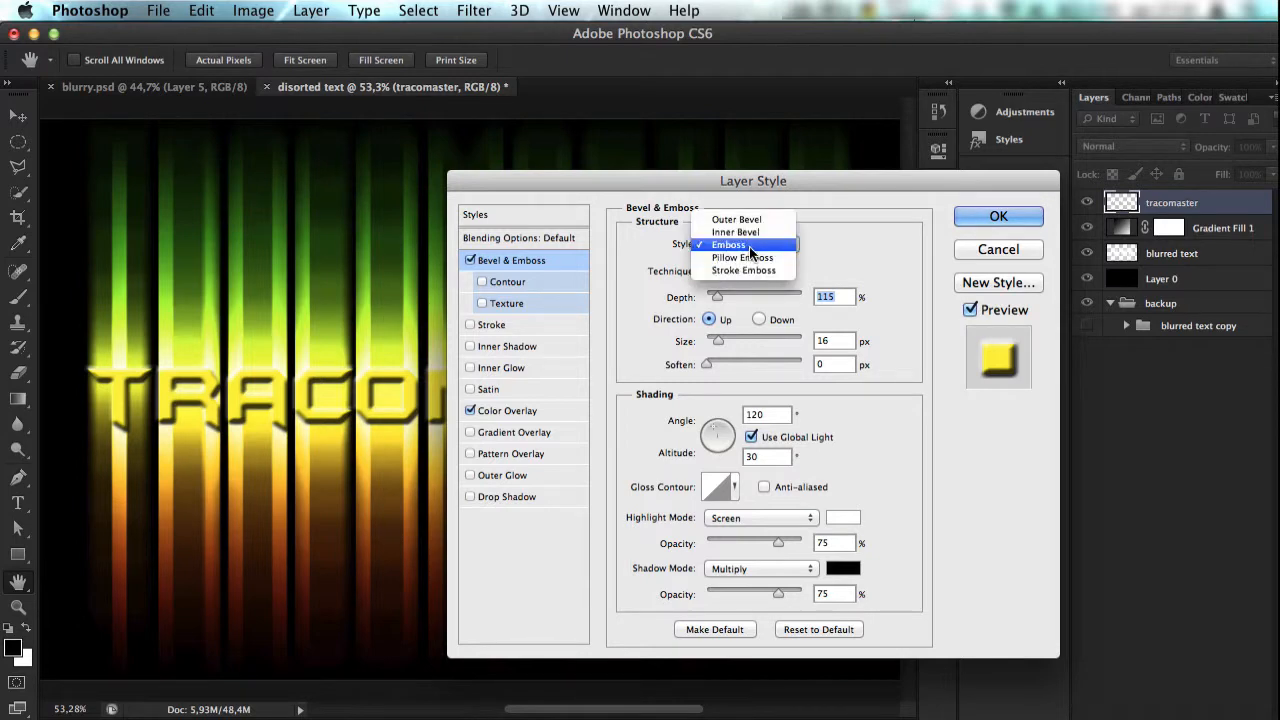
click(750, 257)
click(754, 243)
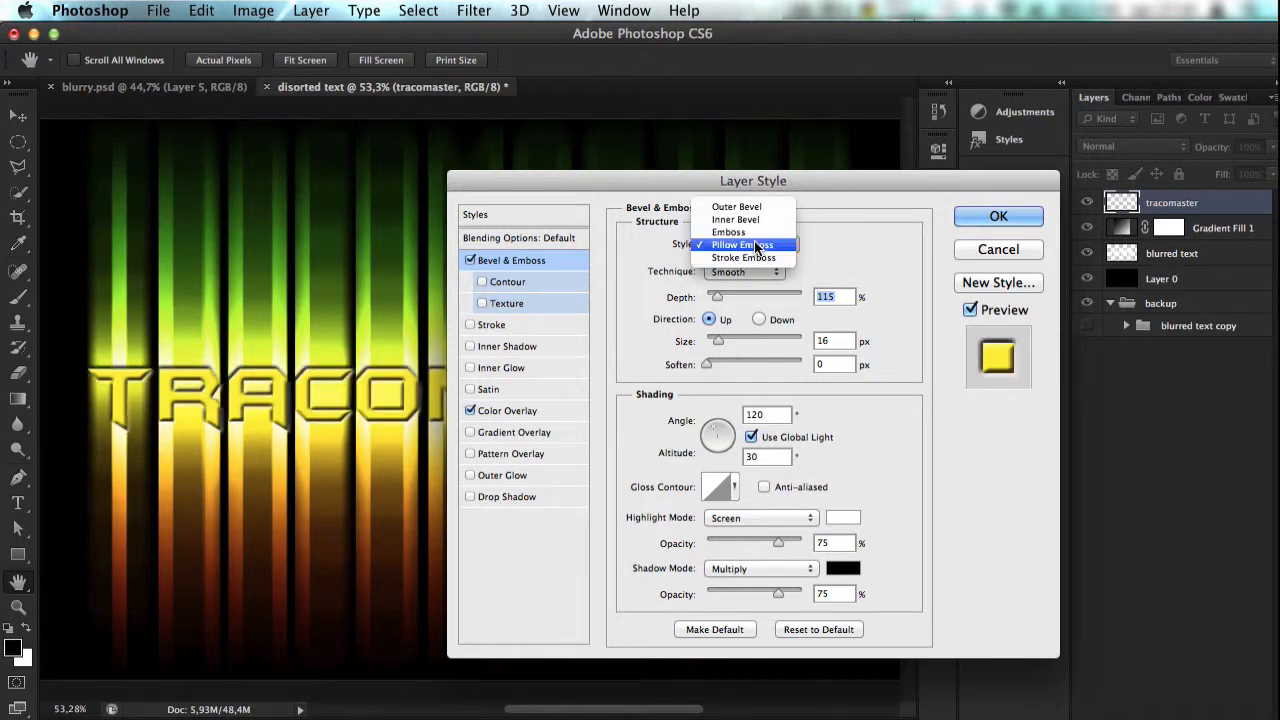
click(754, 207)
click(757, 244)
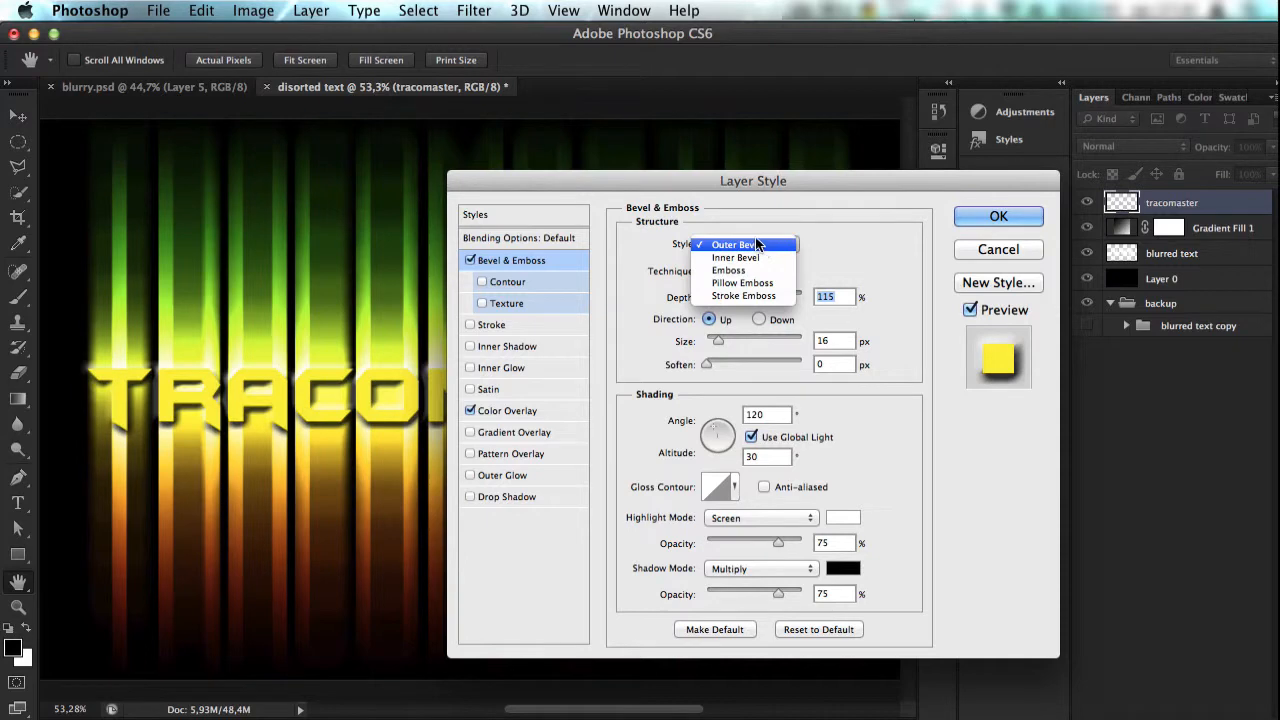
click(748, 257)
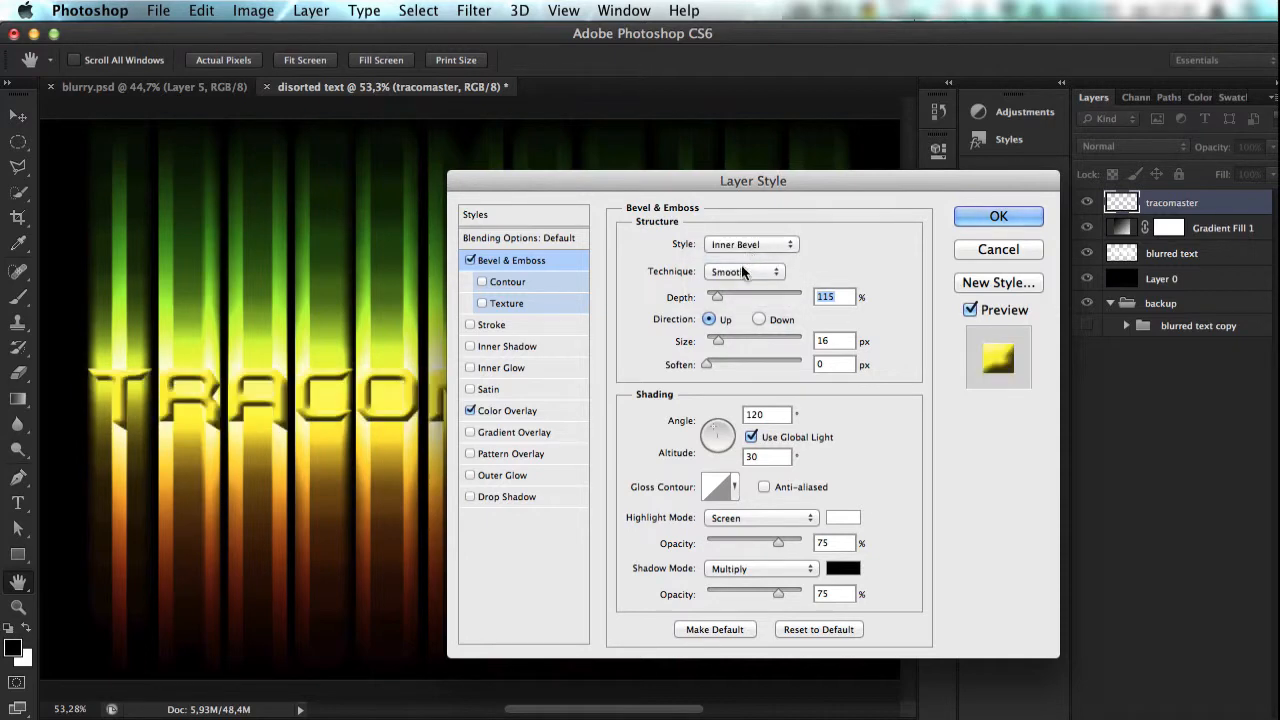
click(998, 216)
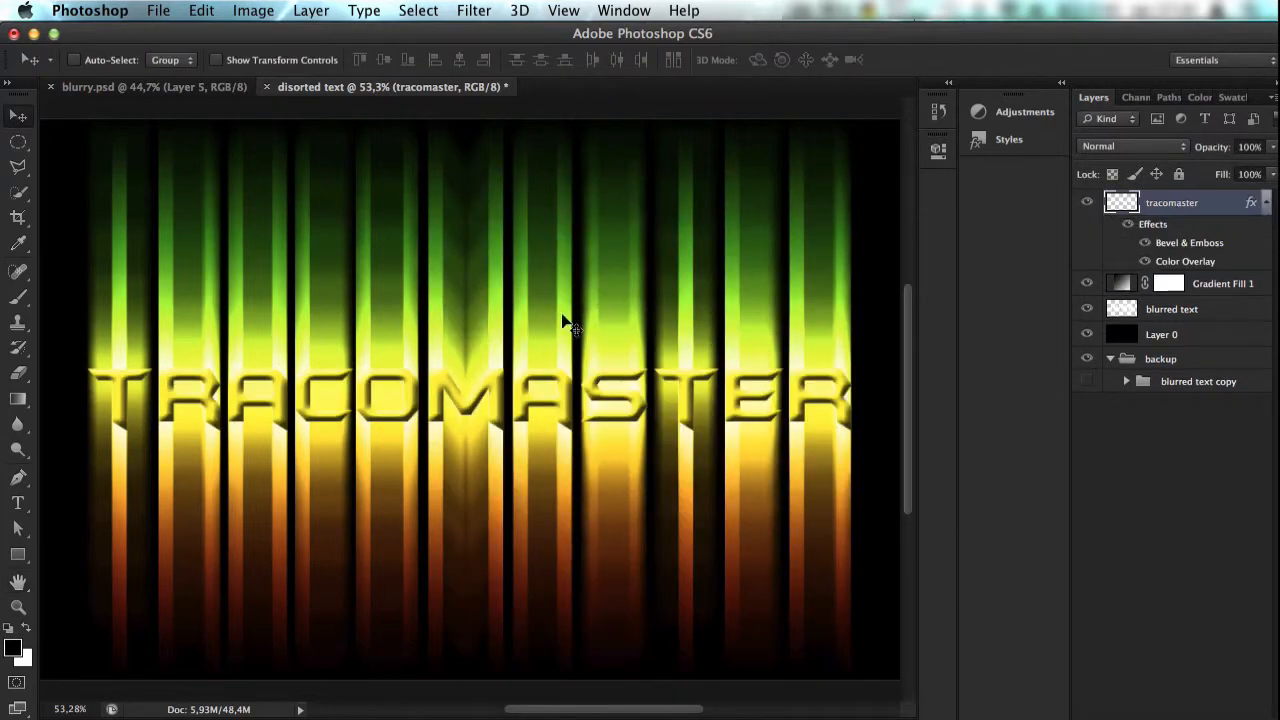
Step: Apply a short Motion Blur at a 90° angle to the tracomaster layer
key(super+0)
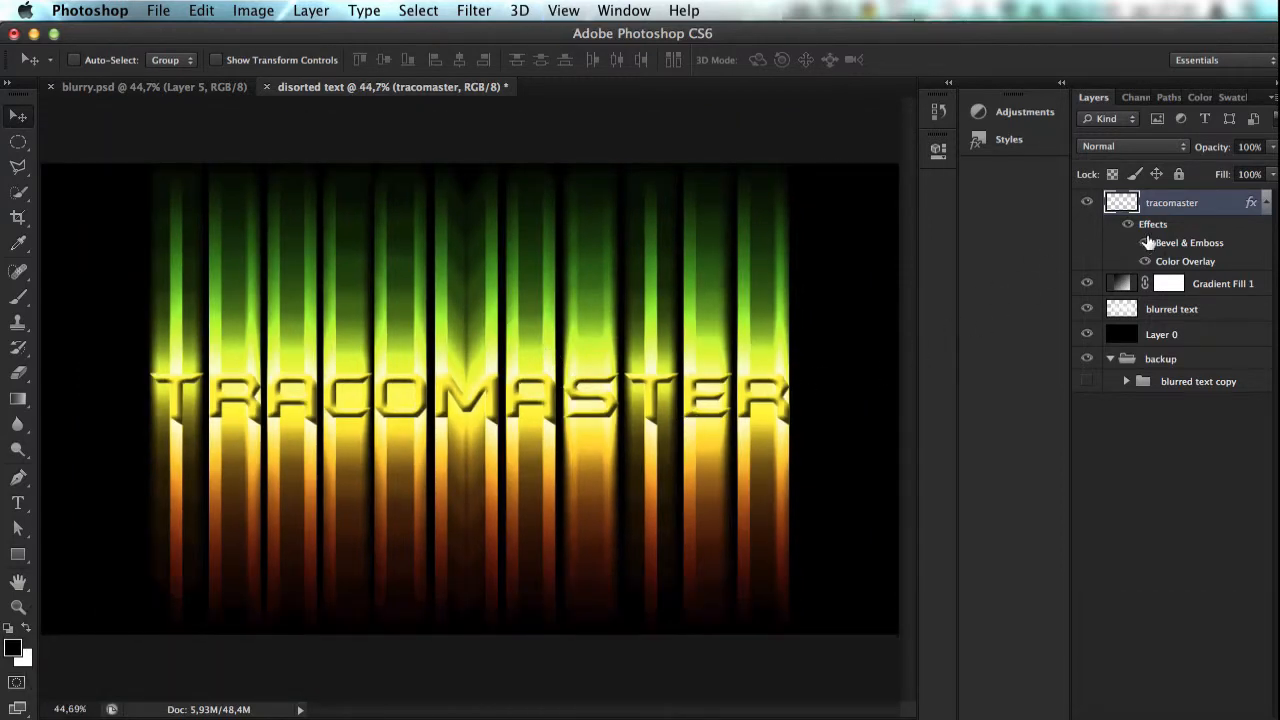
click(311, 10)
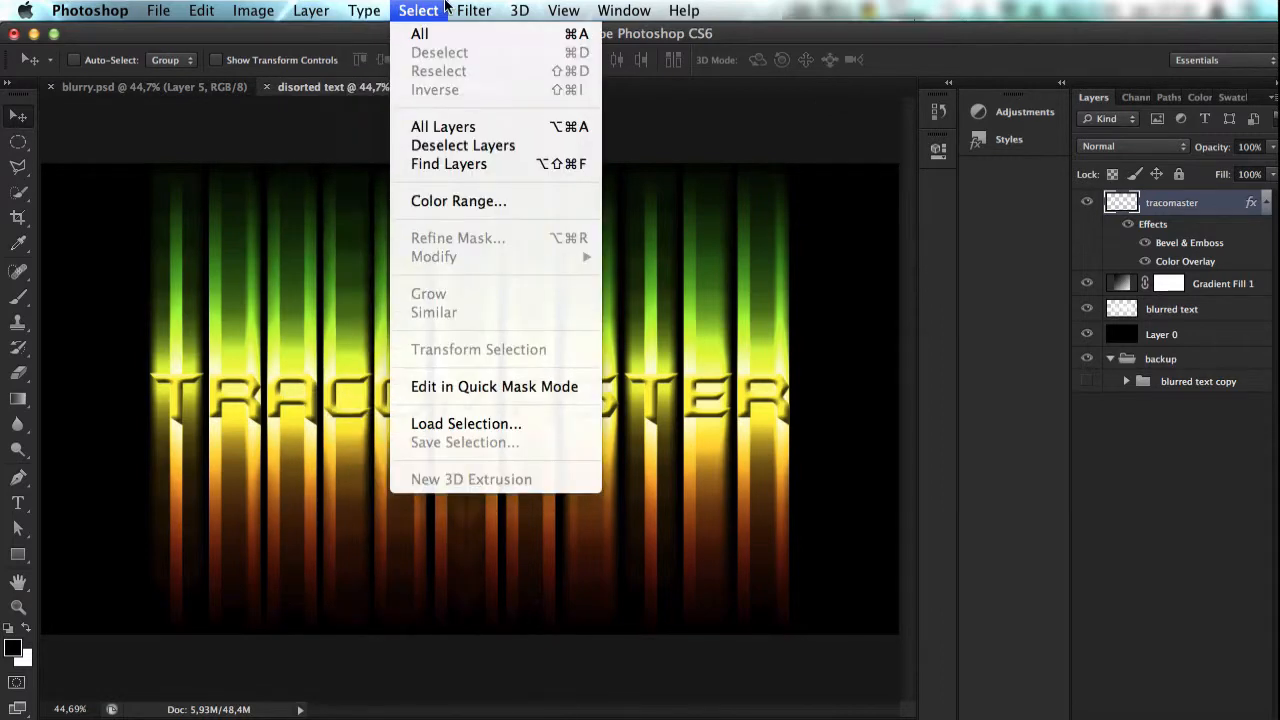
mouse_move(470, 8)
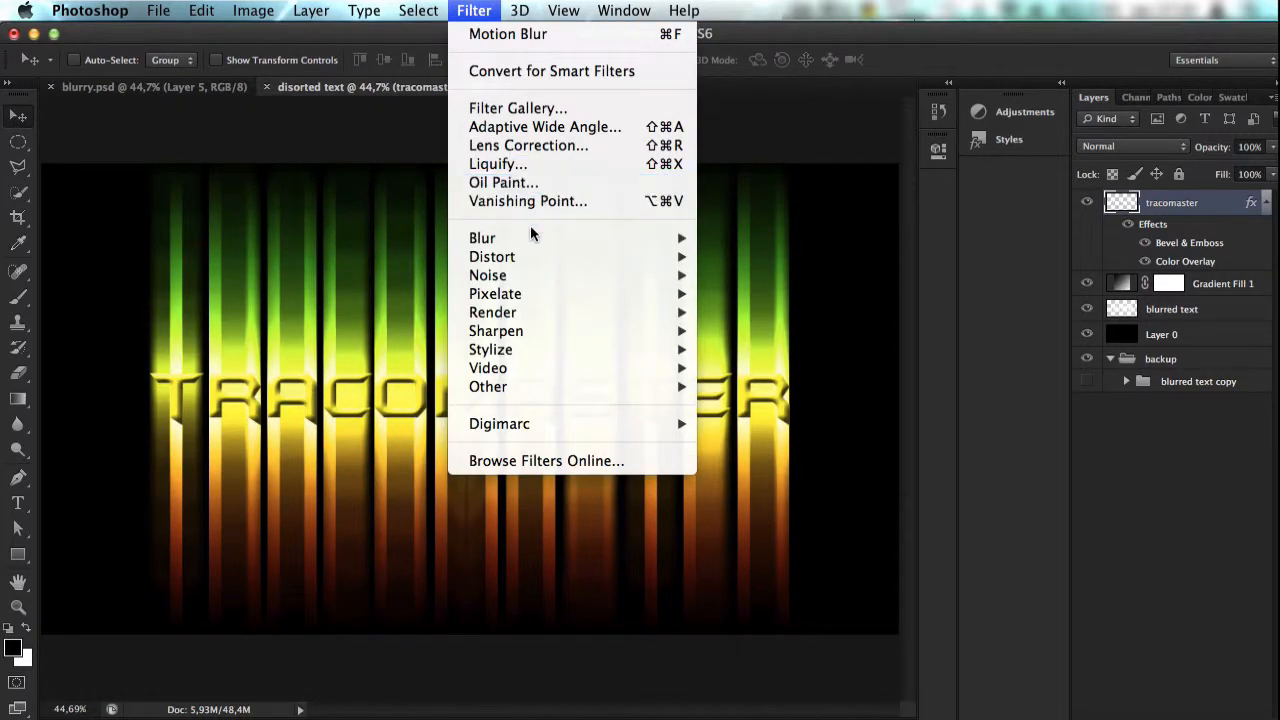
mouse_move(650, 240)
click(780, 423)
drag(522, 506, 501, 508)
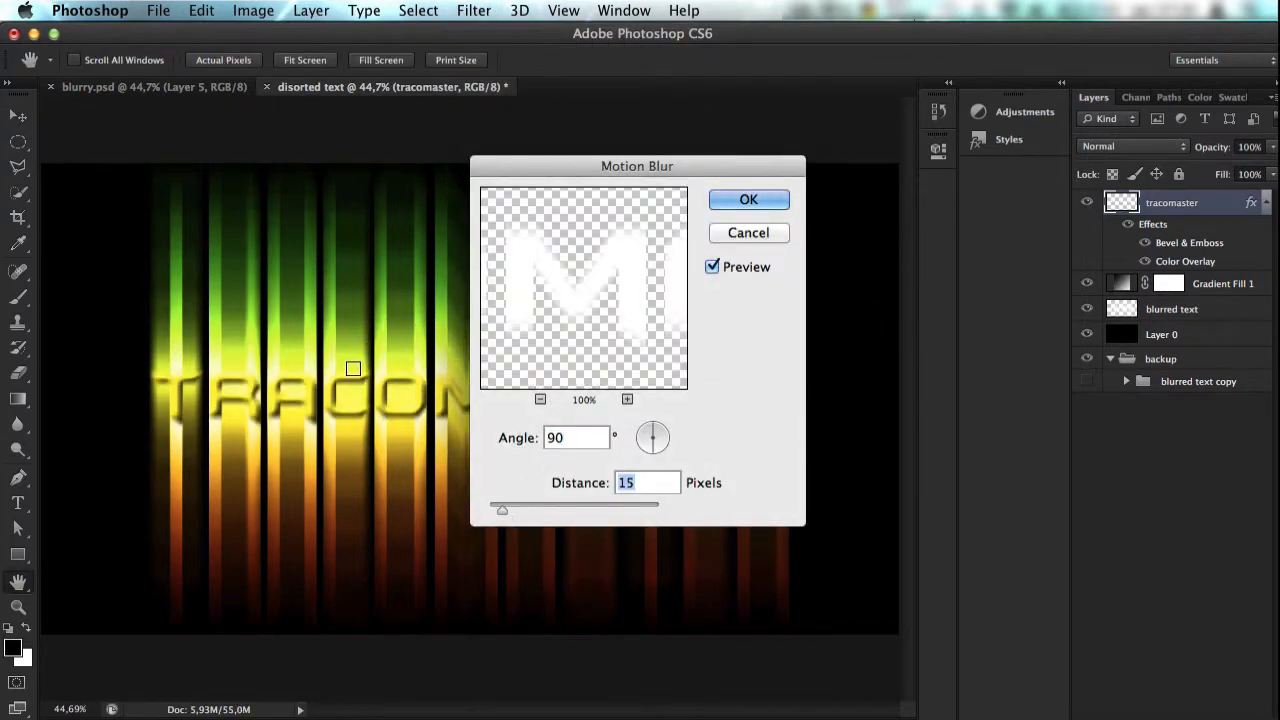
drag(502, 500, 494, 510)
drag(498, 510, 504, 509)
key(Return)
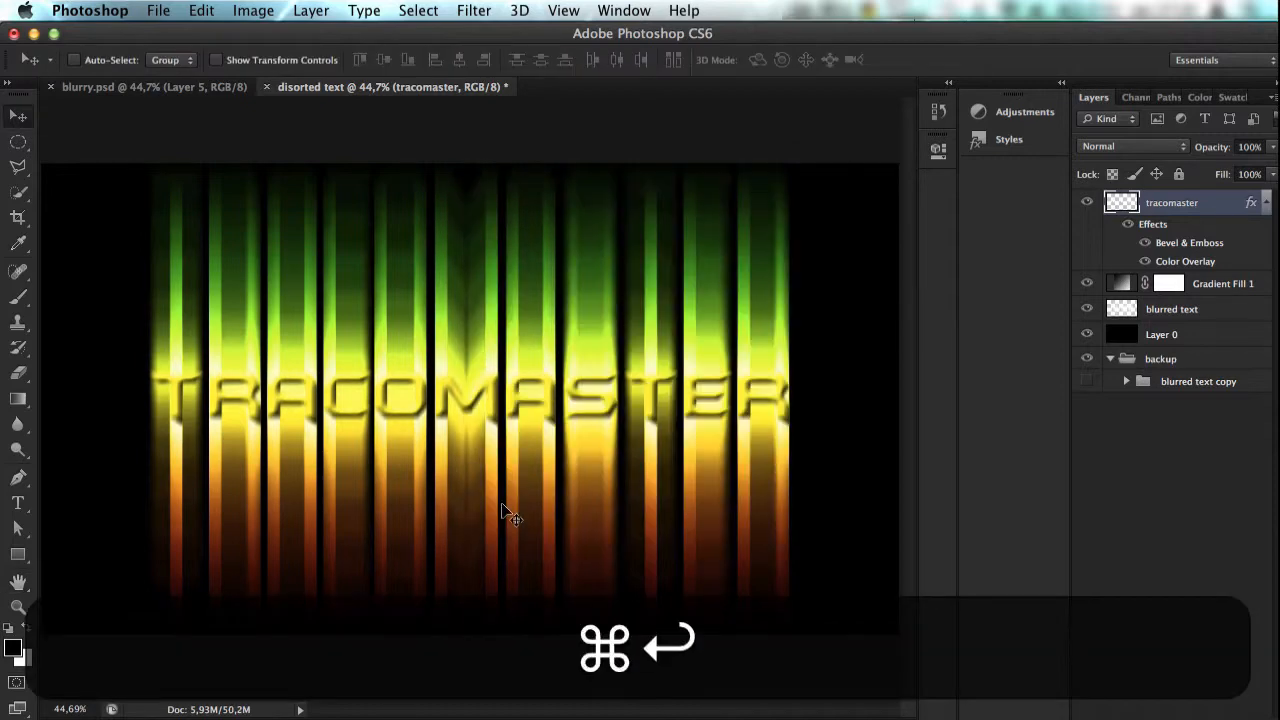
Step: Compare the blurred text with the reference design in blurry.psd, including its tracomaster layer effects, and return to the disorted text document
key(super+0)
scroll(502, 512, up, 4)
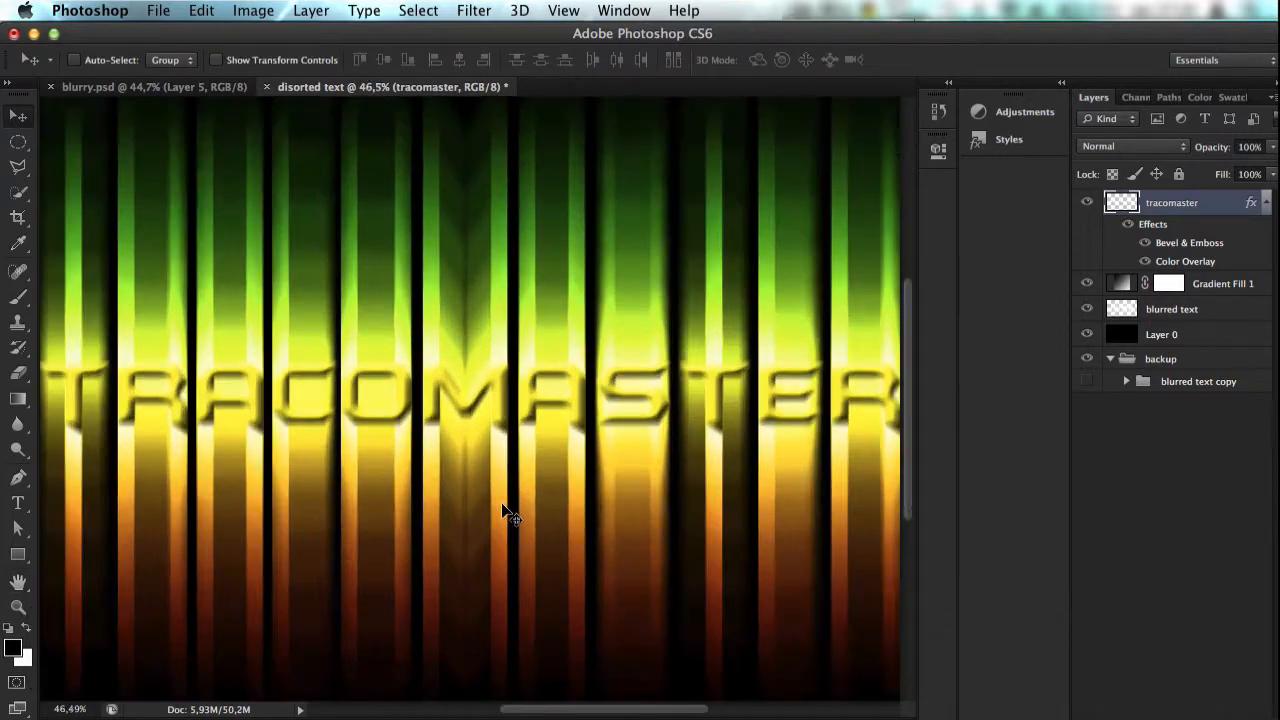
scroll(502, 512, down, 2)
scroll(506, 514, up, 1)
scroll(506, 514, down, 2)
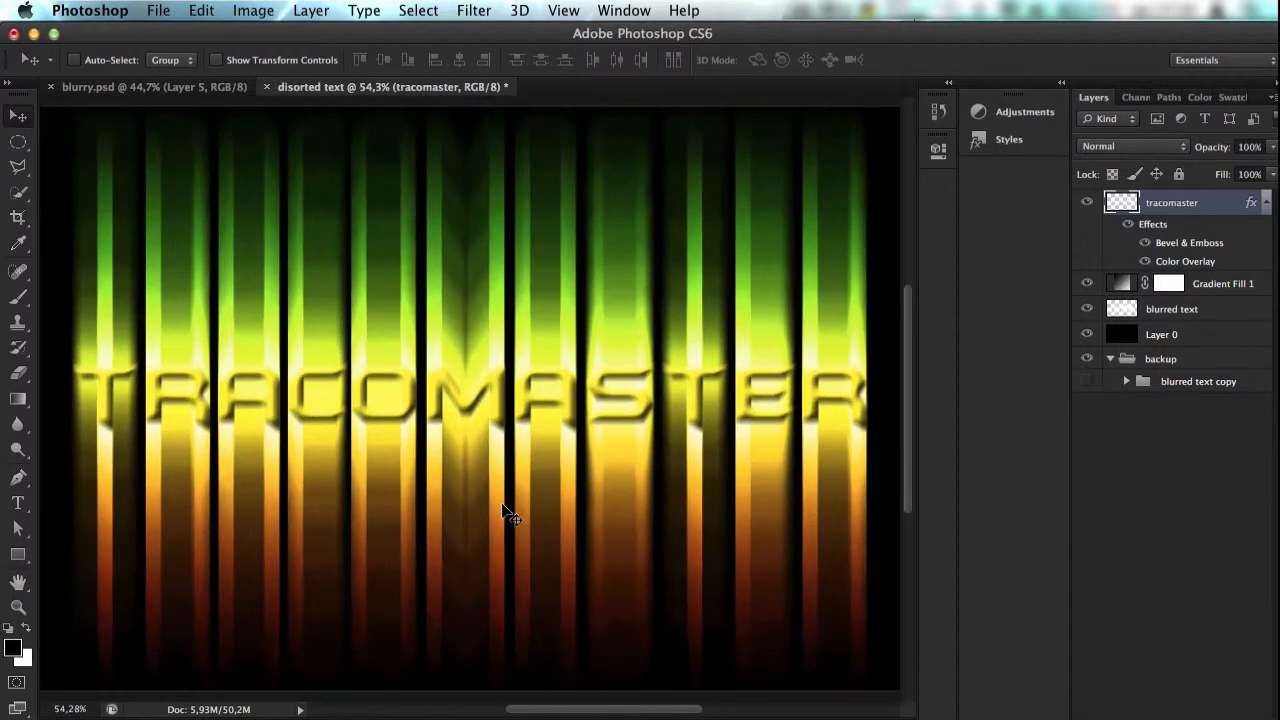
click(165, 86)
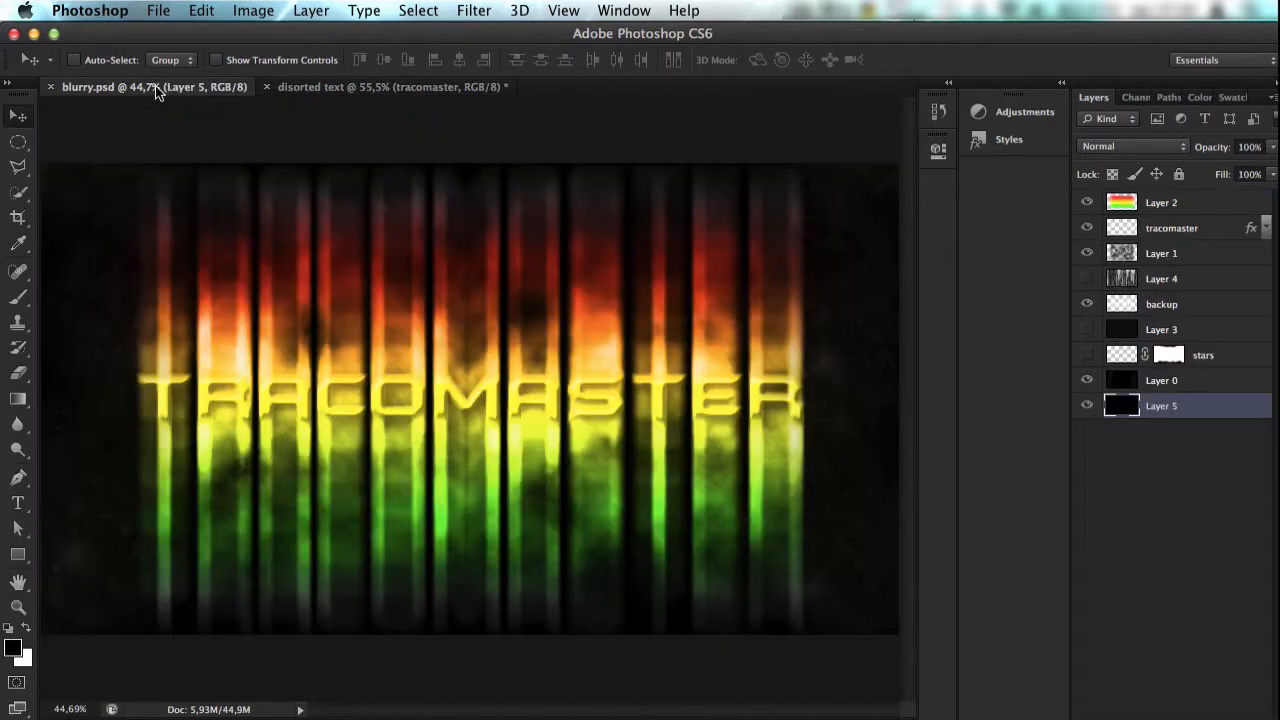
click(1265, 232)
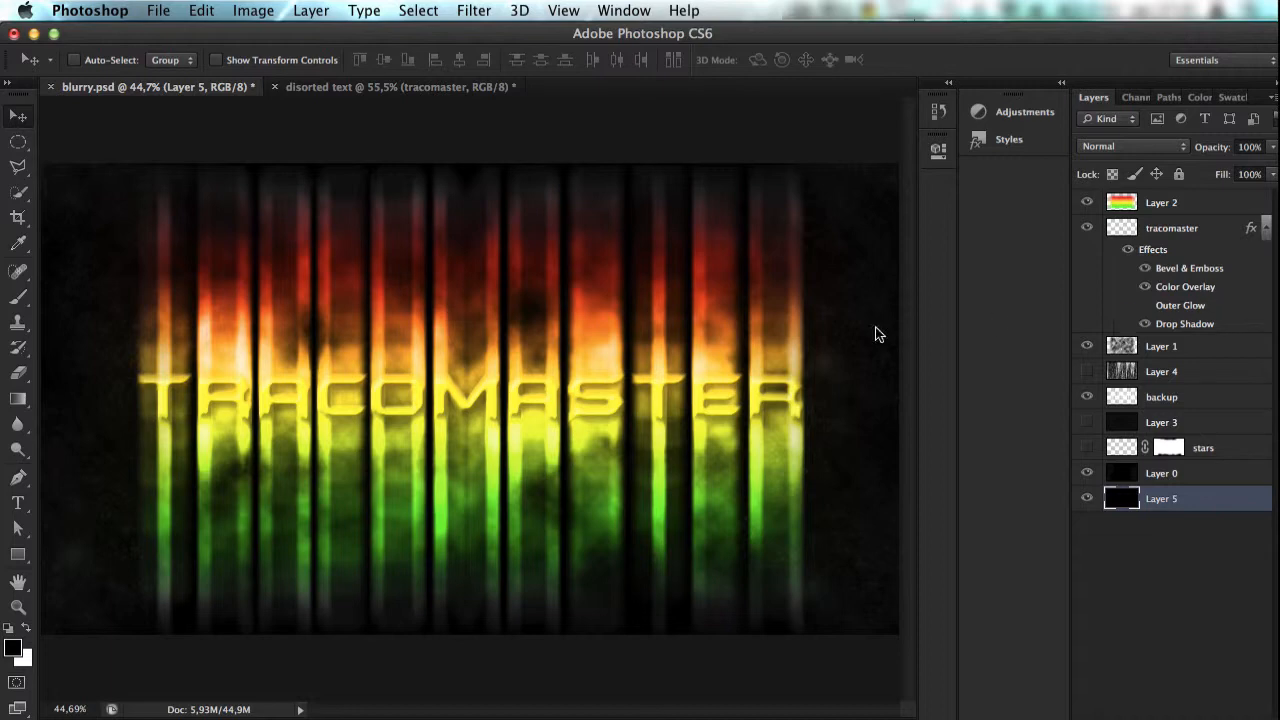
key(super+0)
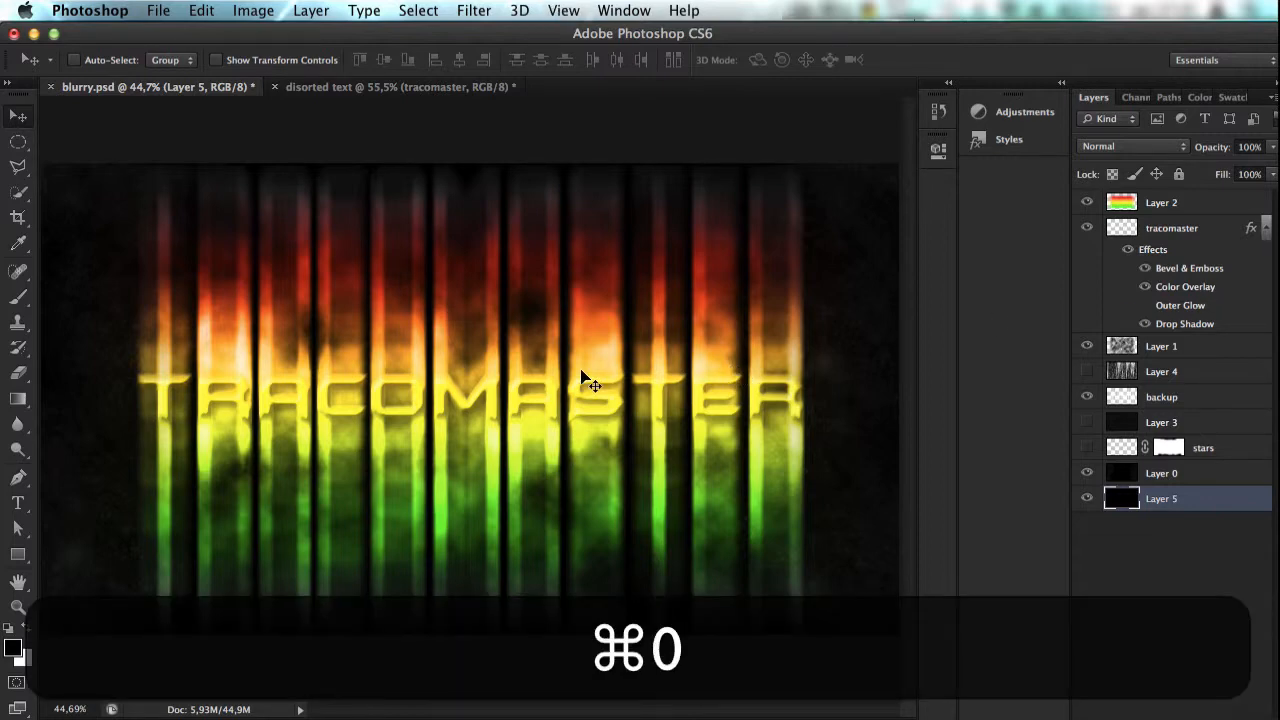
scroll(582, 399, up, 4)
scroll(582, 399, down, 5)
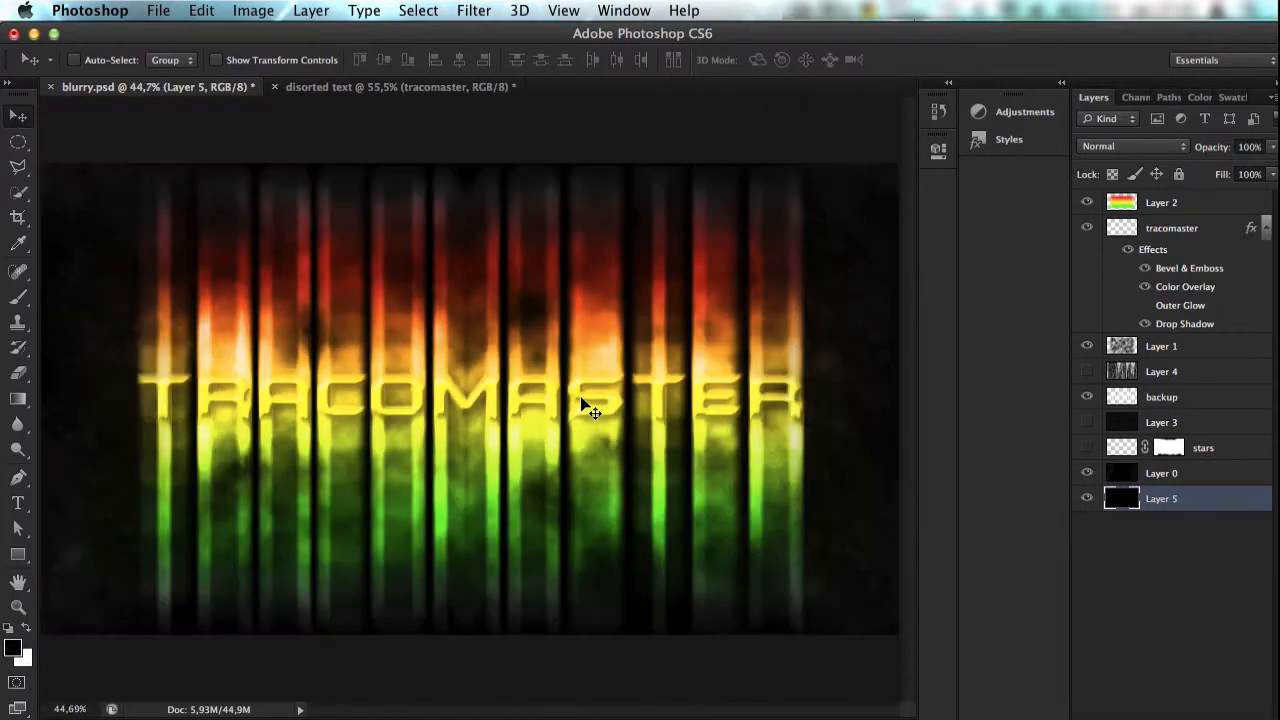
scroll(582, 399, up, 2)
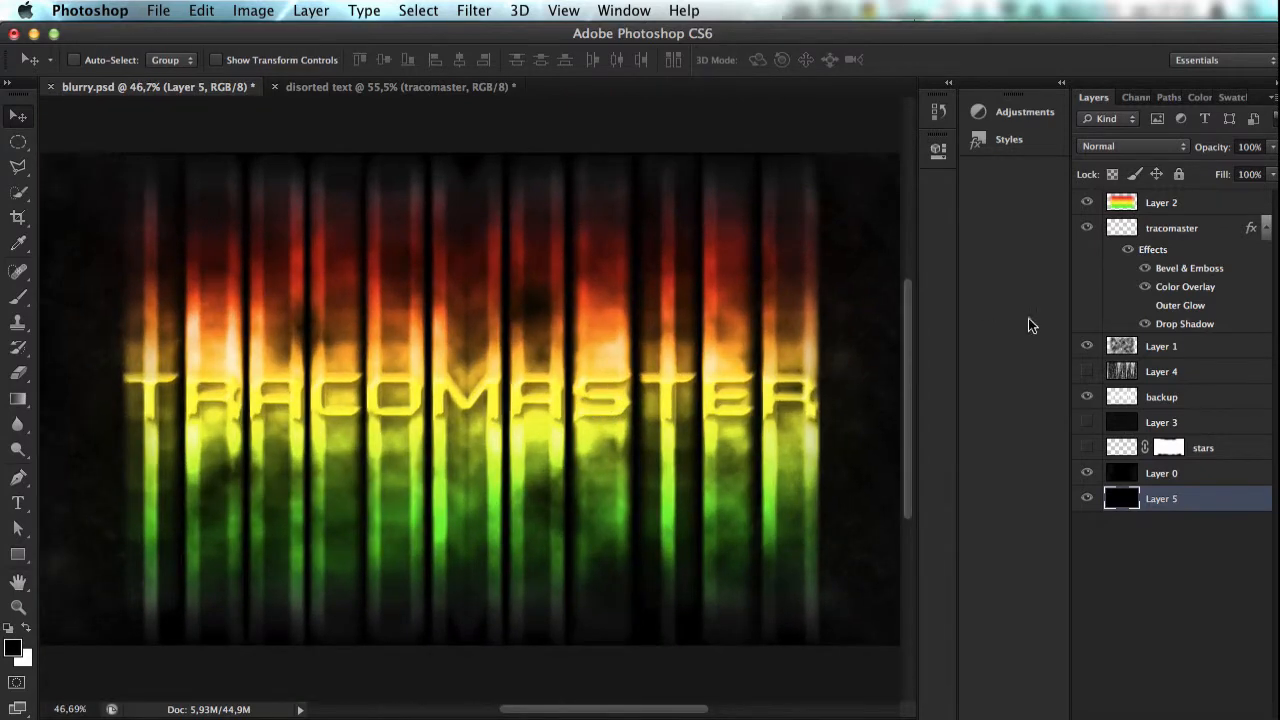
click(310, 88)
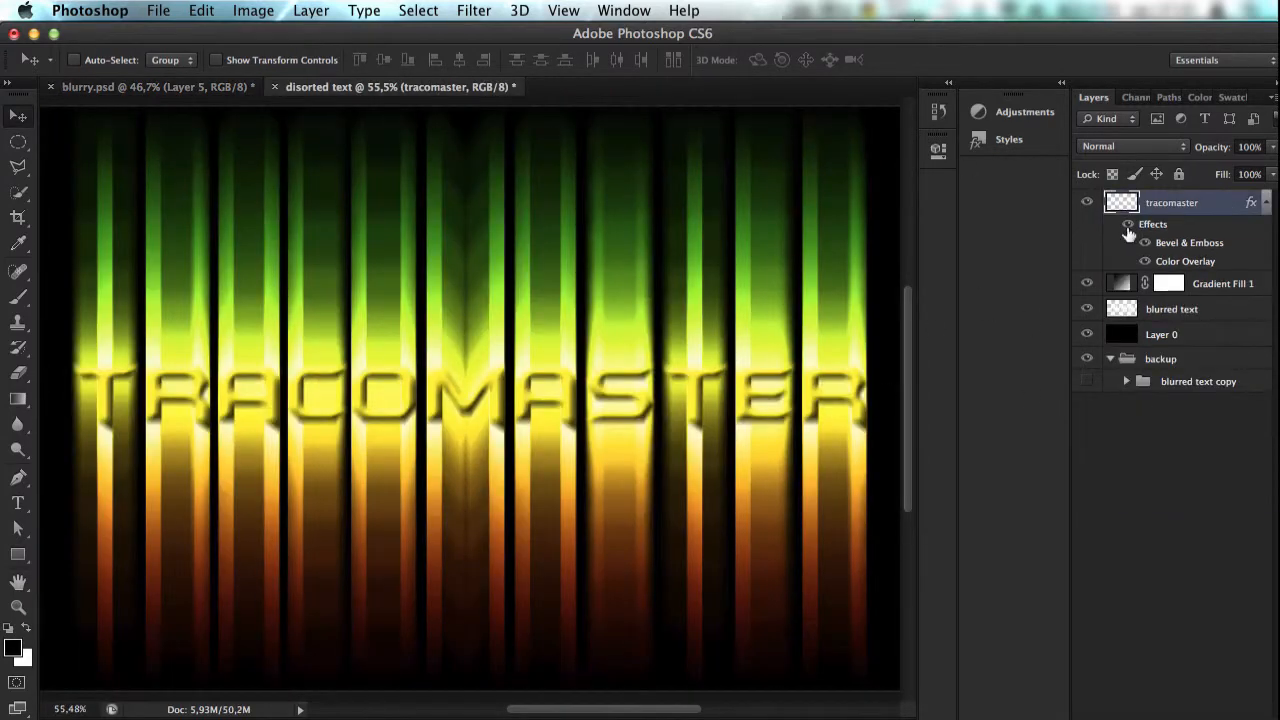
Step: Add a Drop Shadow to the tracomaster layer with 0 px distance and 29 px size, and apply the style
double_click(1166, 238)
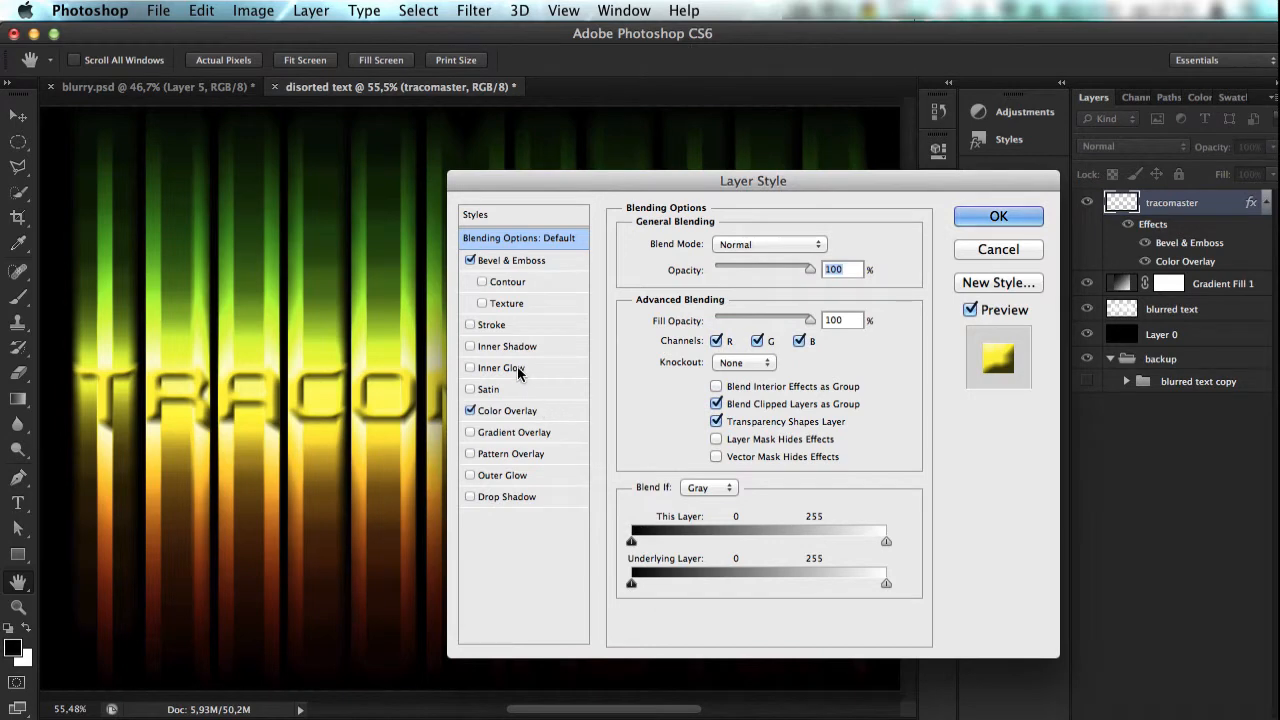
click(506, 495)
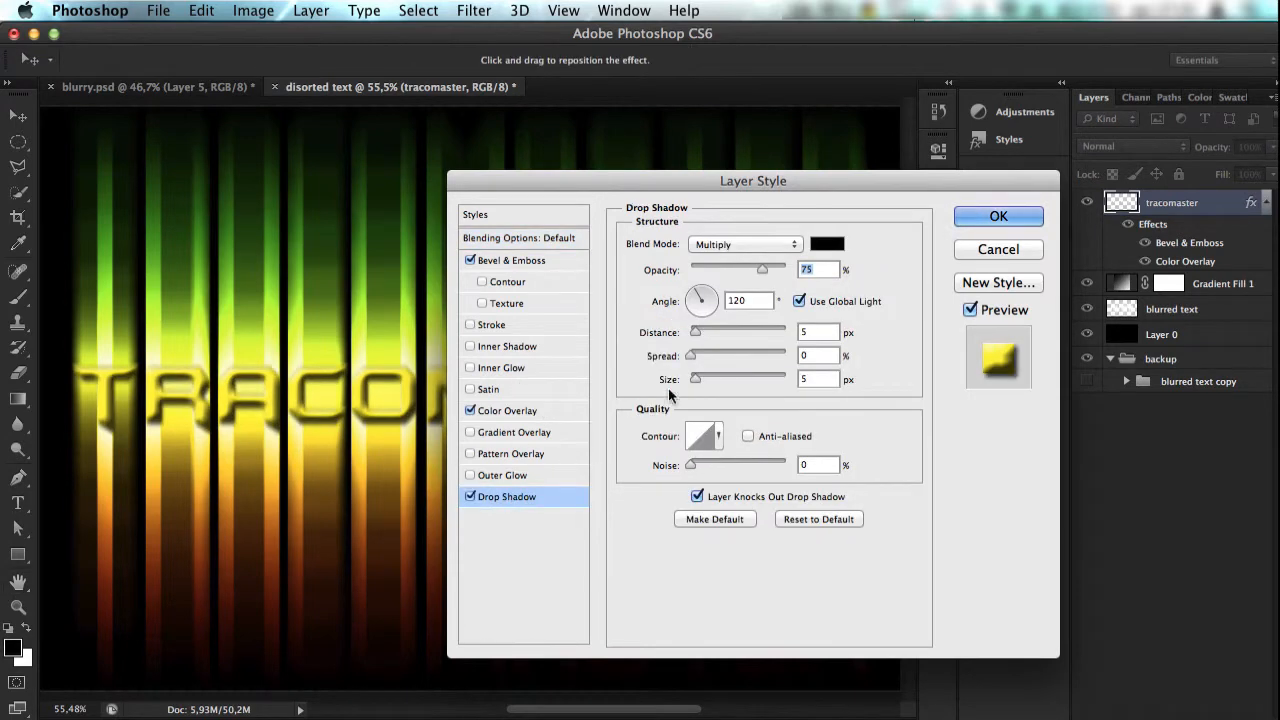
click(471, 497)
click(471, 497)
drag(697, 337, 689, 334)
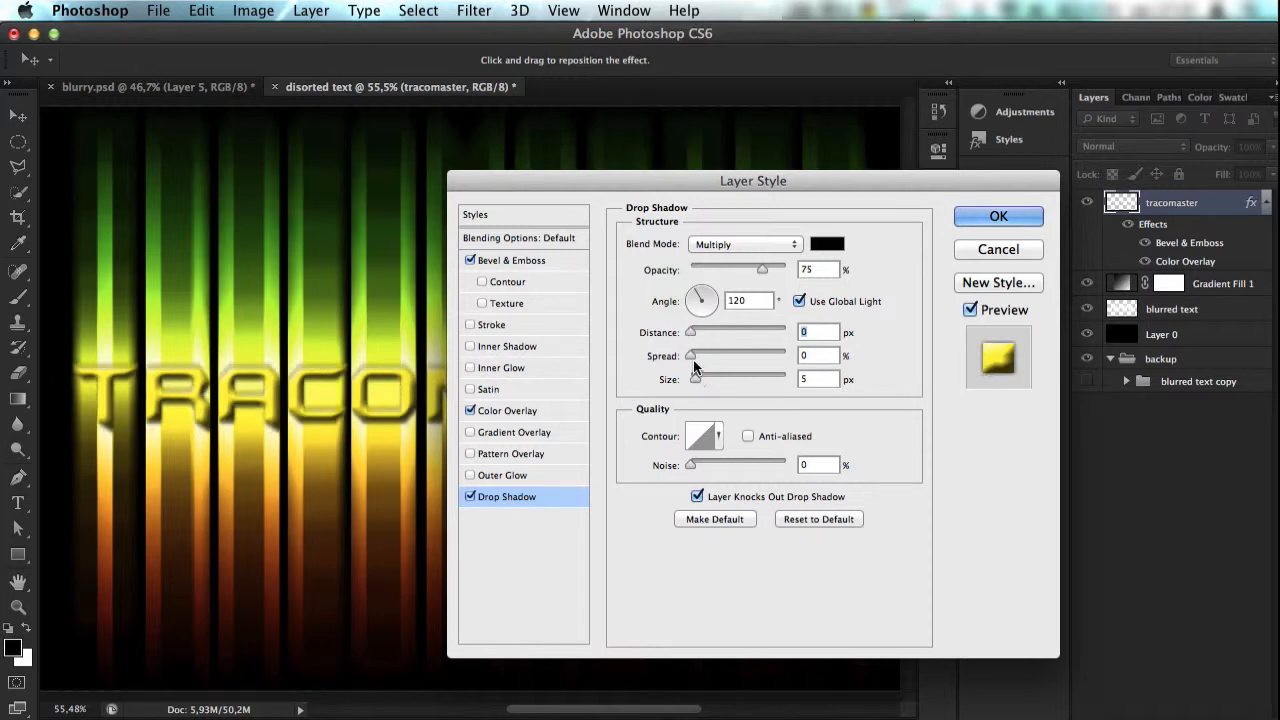
drag(692, 361, 705, 387)
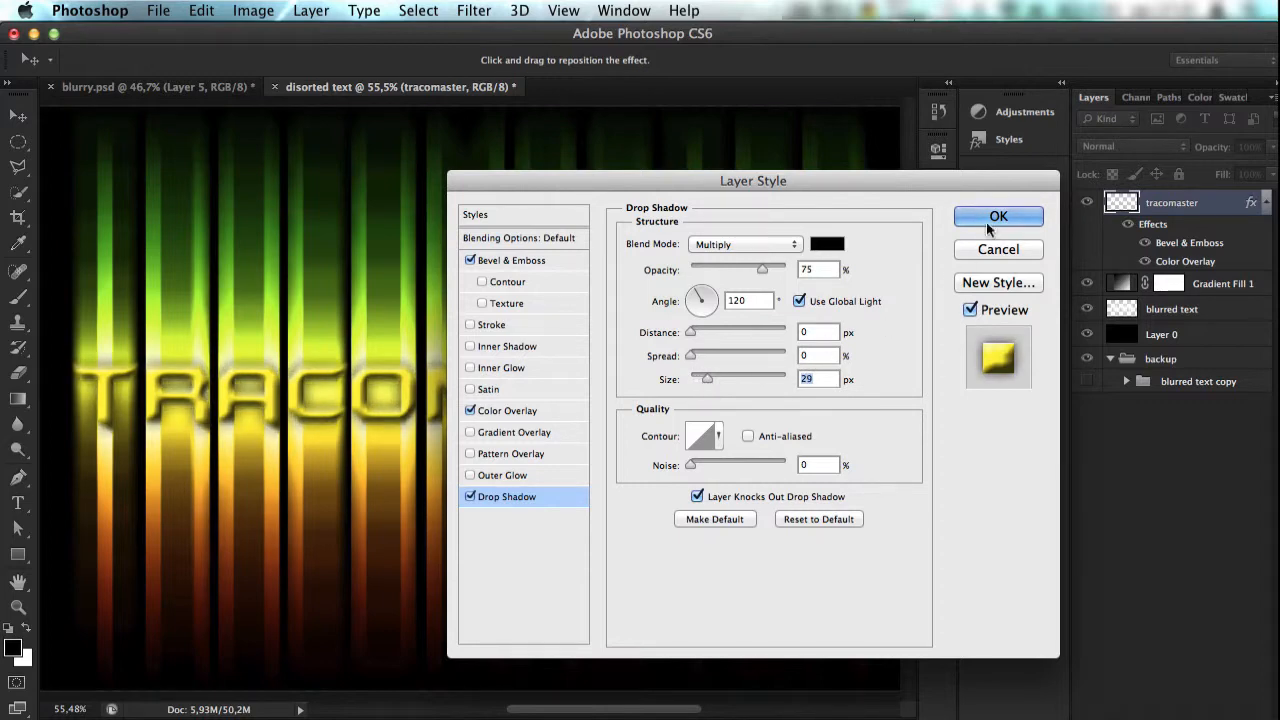
click(980, 222)
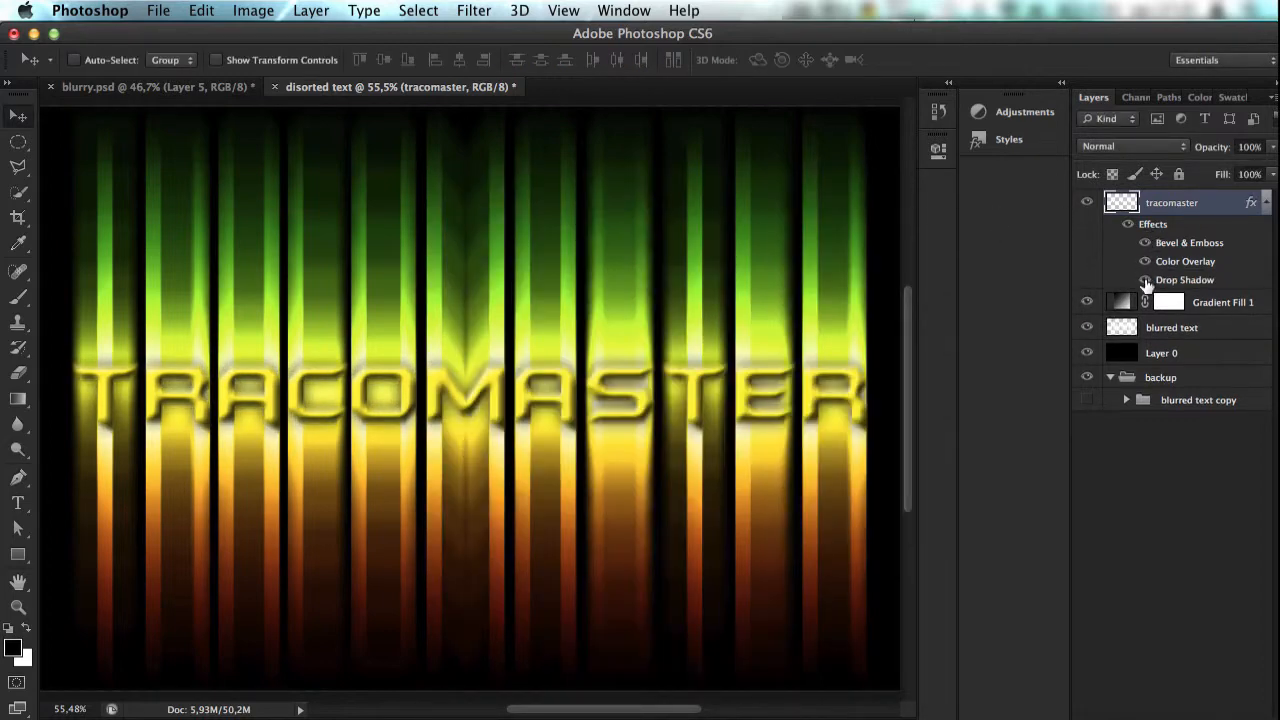
Step: Compare the tracomaster text with and without its Drop Shadow and leave that effect hidden
click(1145, 280)
click(1145, 280)
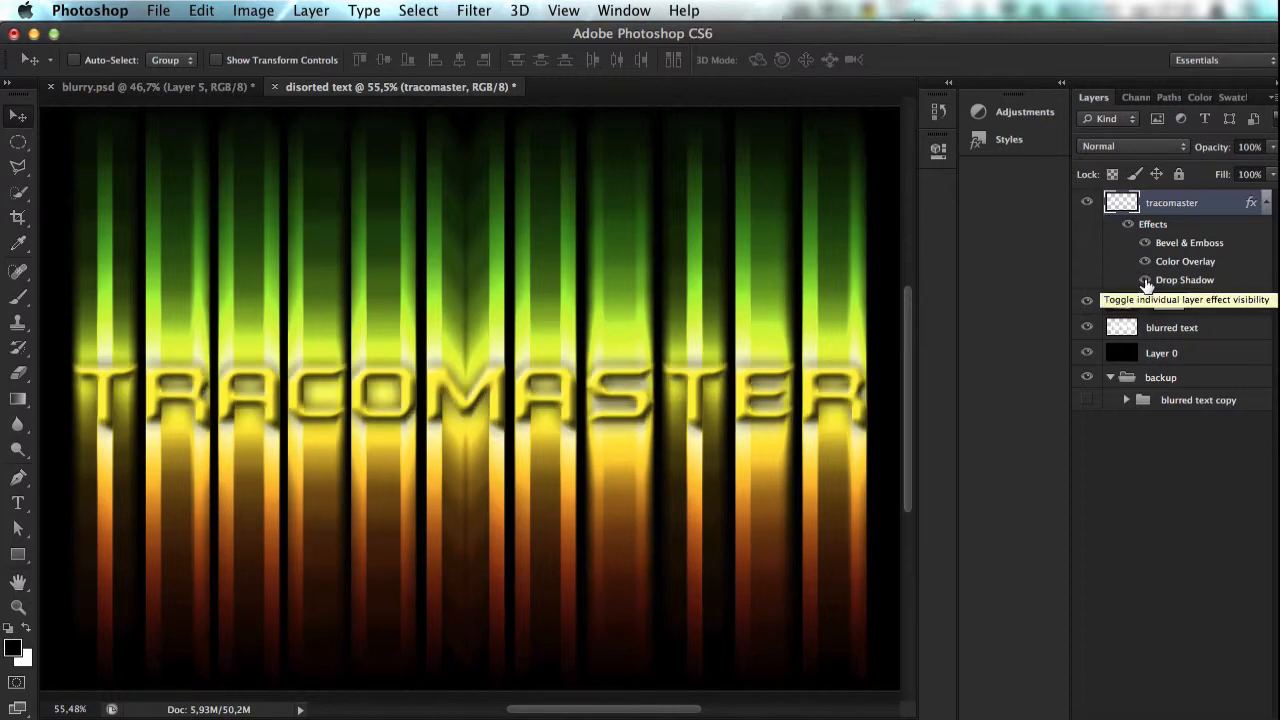
click(1145, 280)
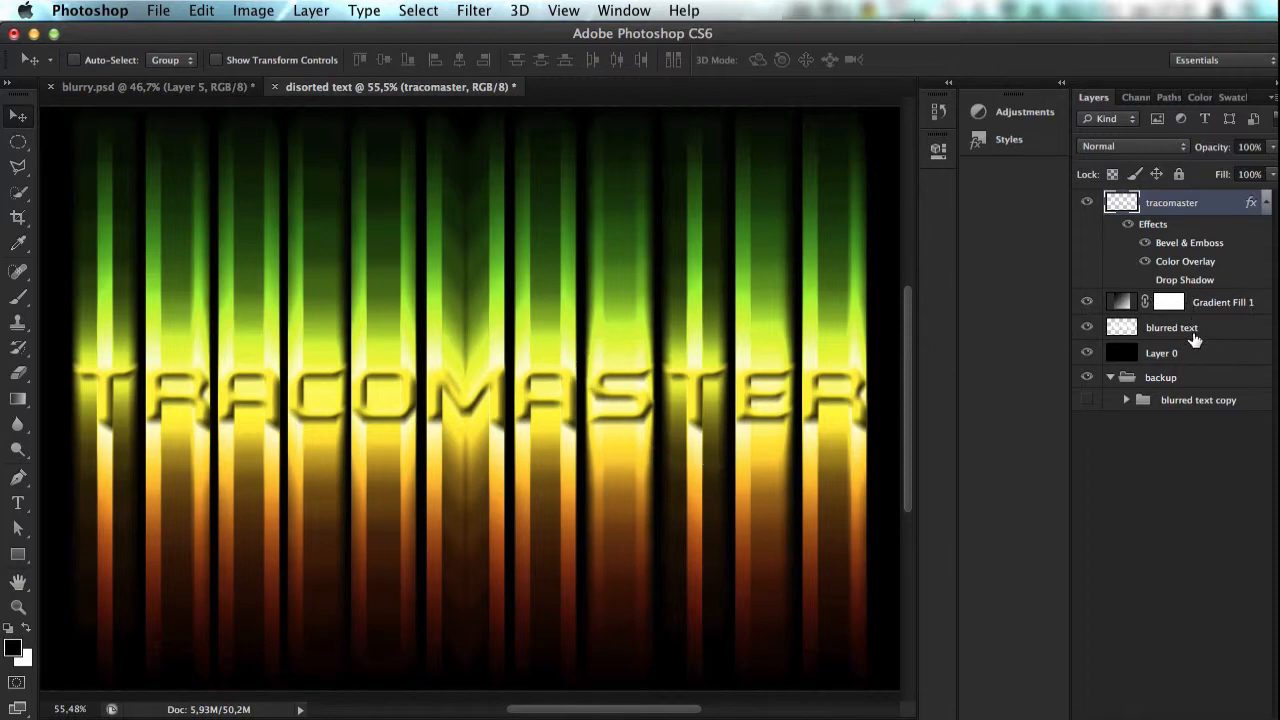
Step: Create a new layer above Gradient Fill 1 and fill it with black-and-white rendered Clouds
click(1217, 304)
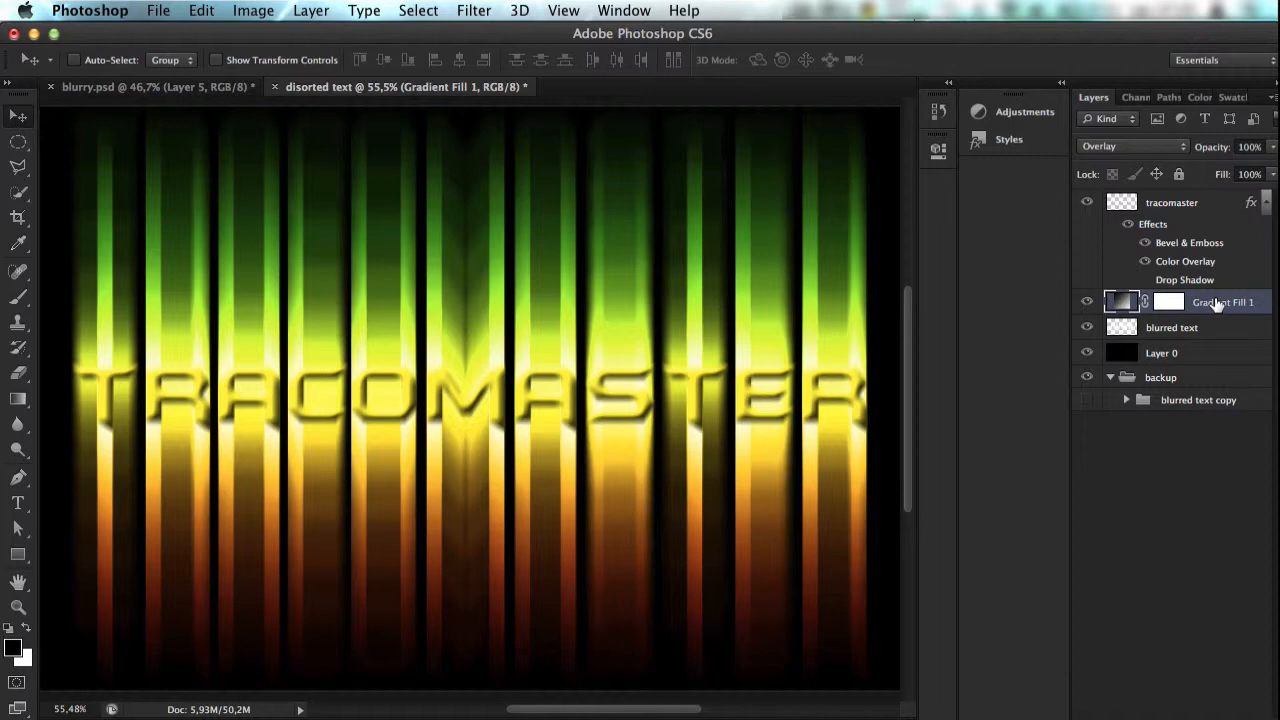
key(x)
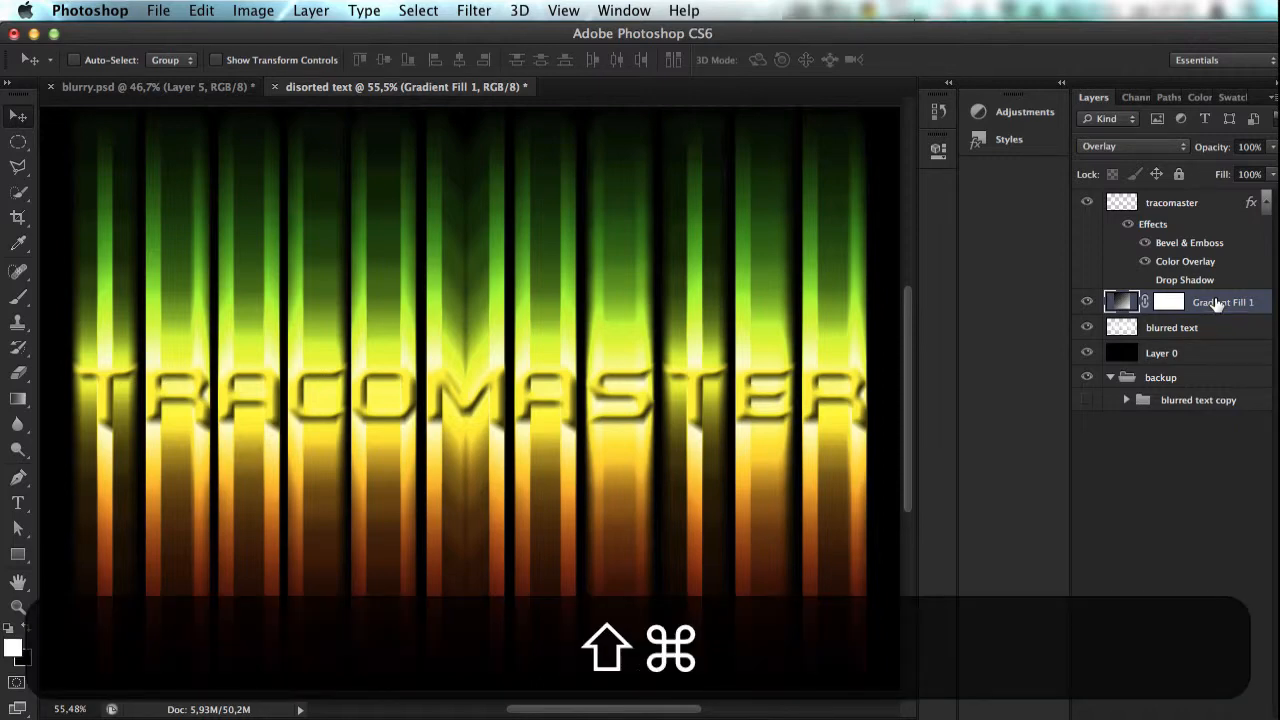
key(super+shift+n)
key(Return)
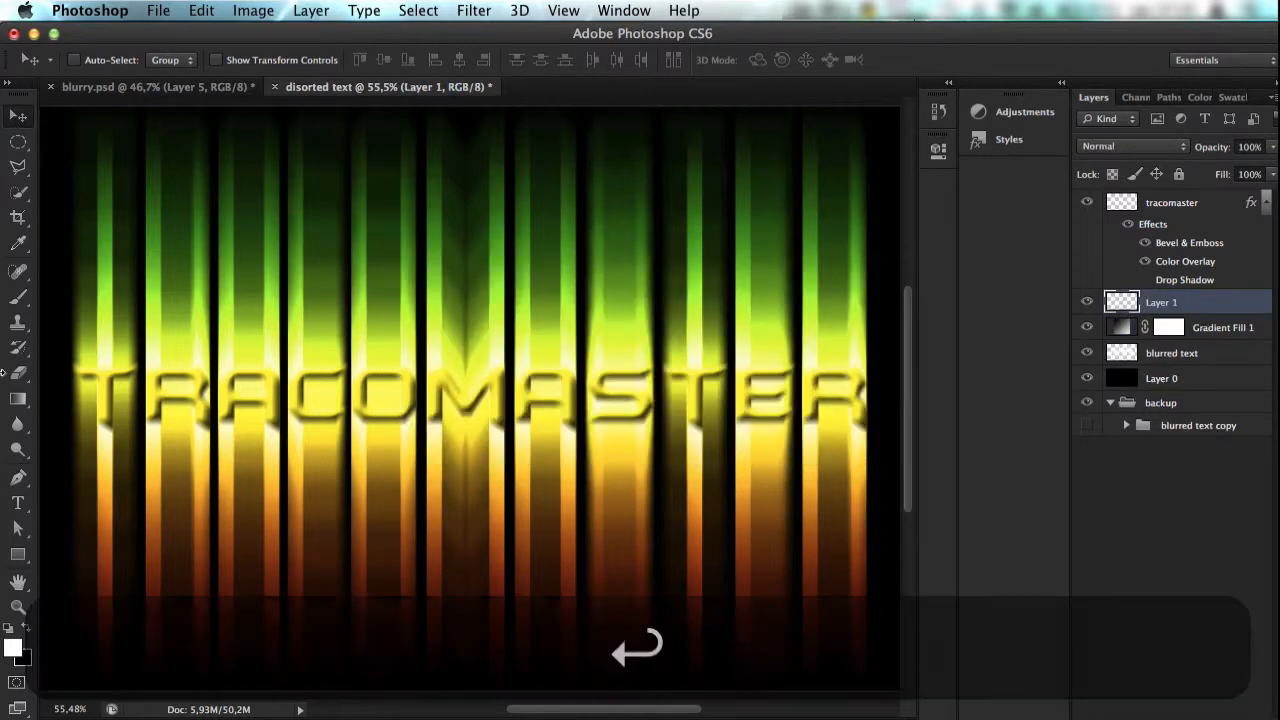
click(377, 10)
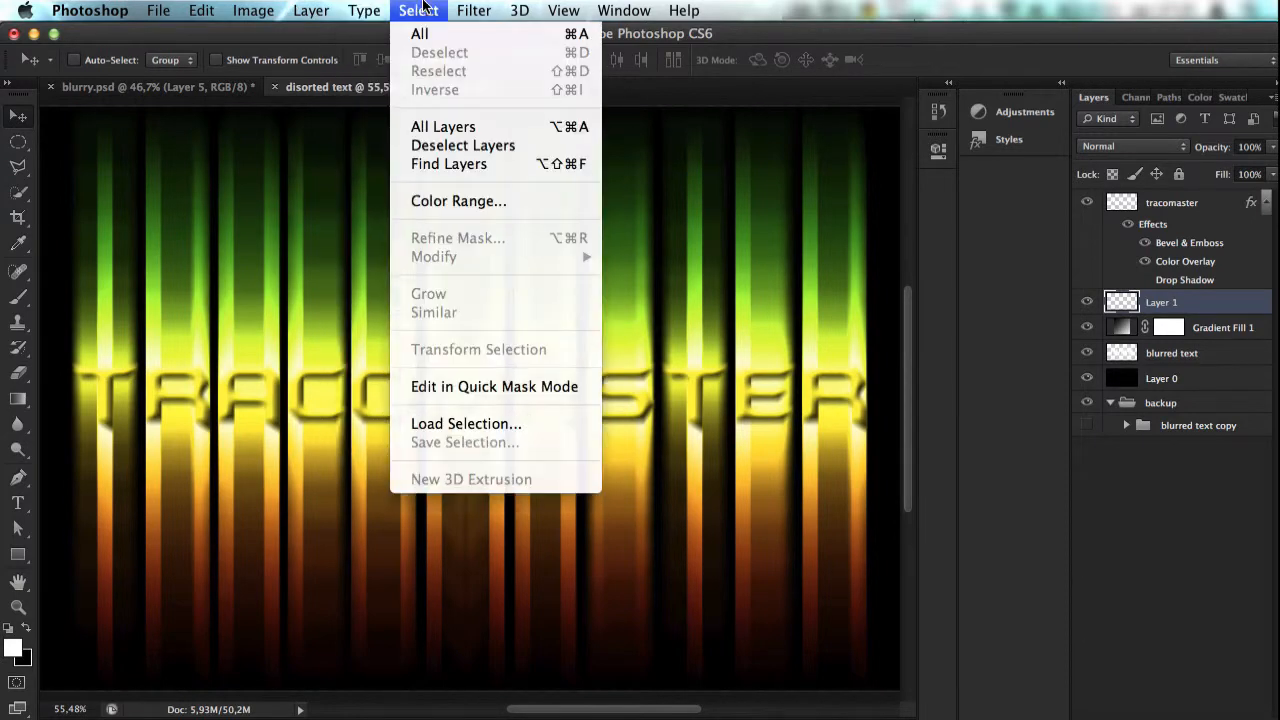
mouse_move(473, 10)
mouse_move(620, 312)
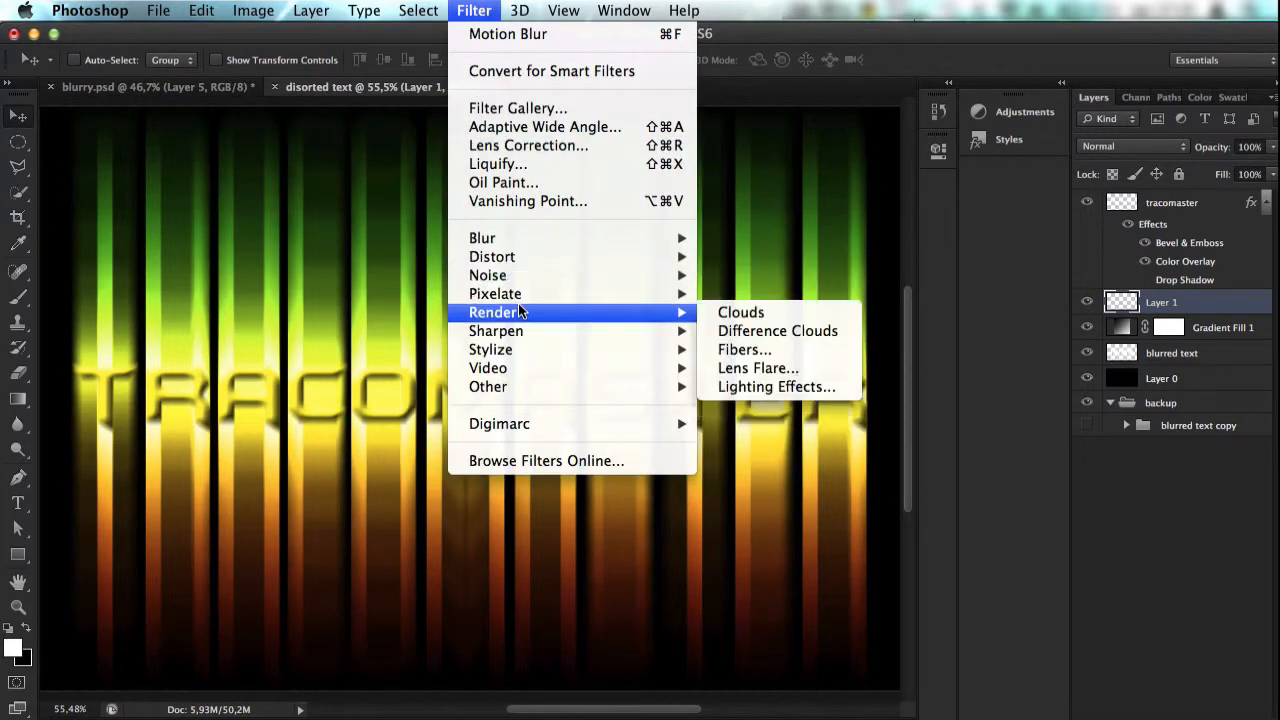
click(786, 316)
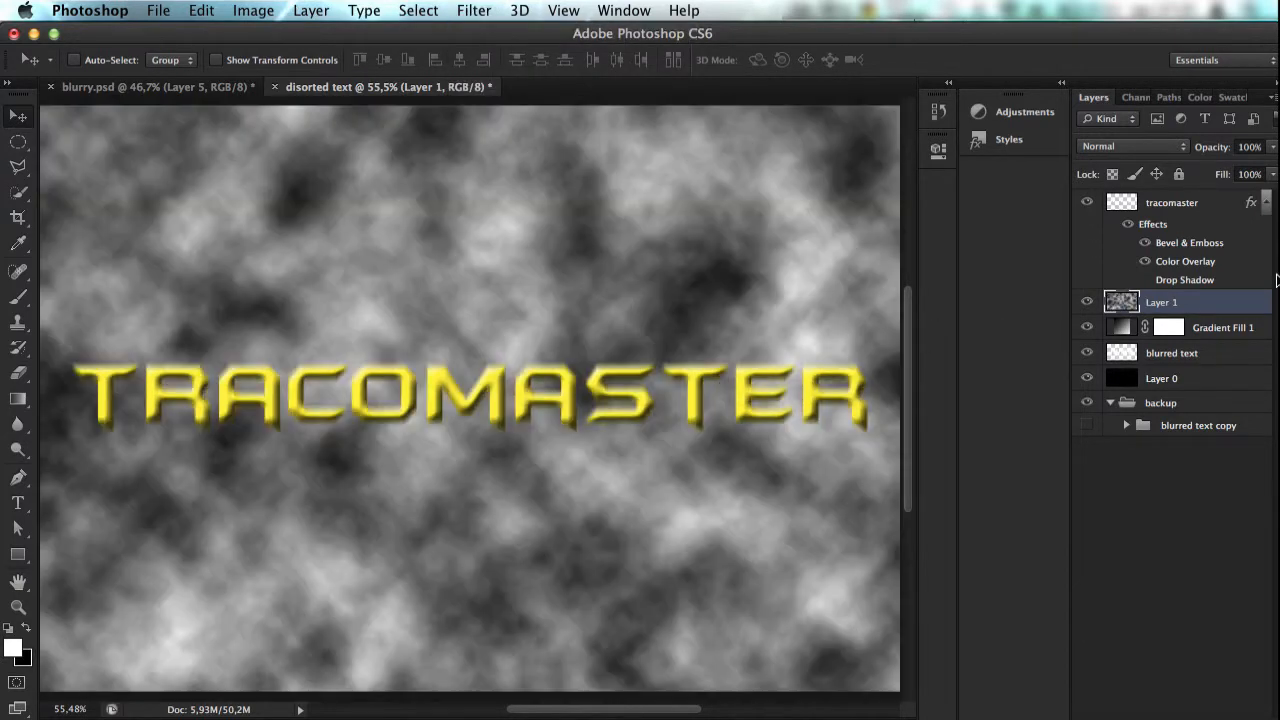
Step: Set the clouds layer's blend mode to Overlay
click(1160, 147)
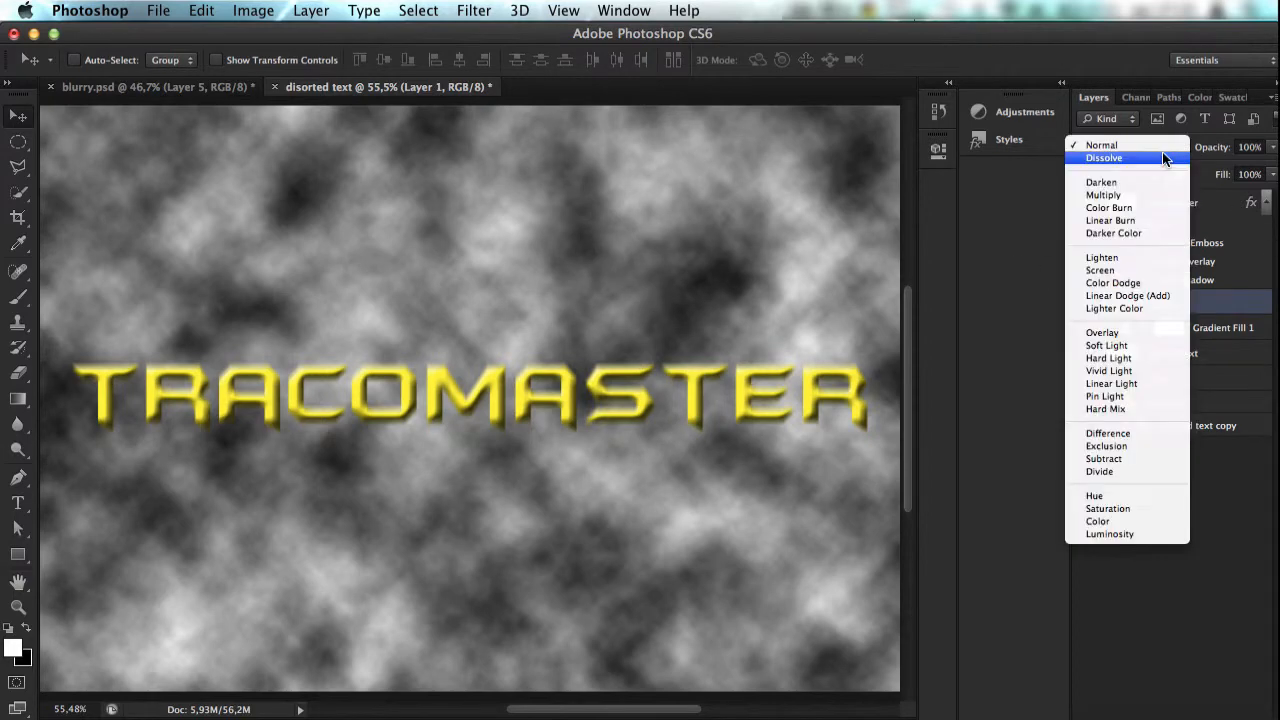
click(1133, 332)
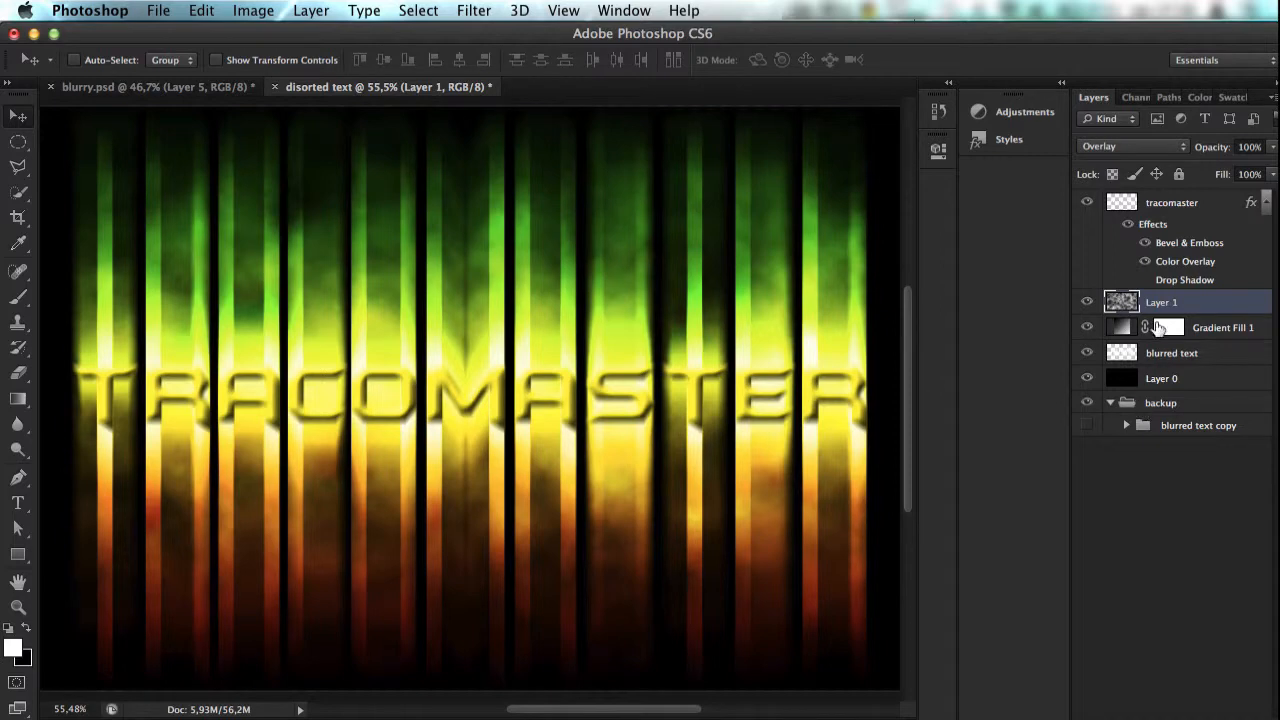
mouse_move(1179, 304)
mouse_down()
mouse_move(1155, 209)
mouse_move(1163, 316)
mouse_up()
Step: Examine the cloud texture on the light streaks up close, and return to the whole canvas
scroll(728, 348, up, 4)
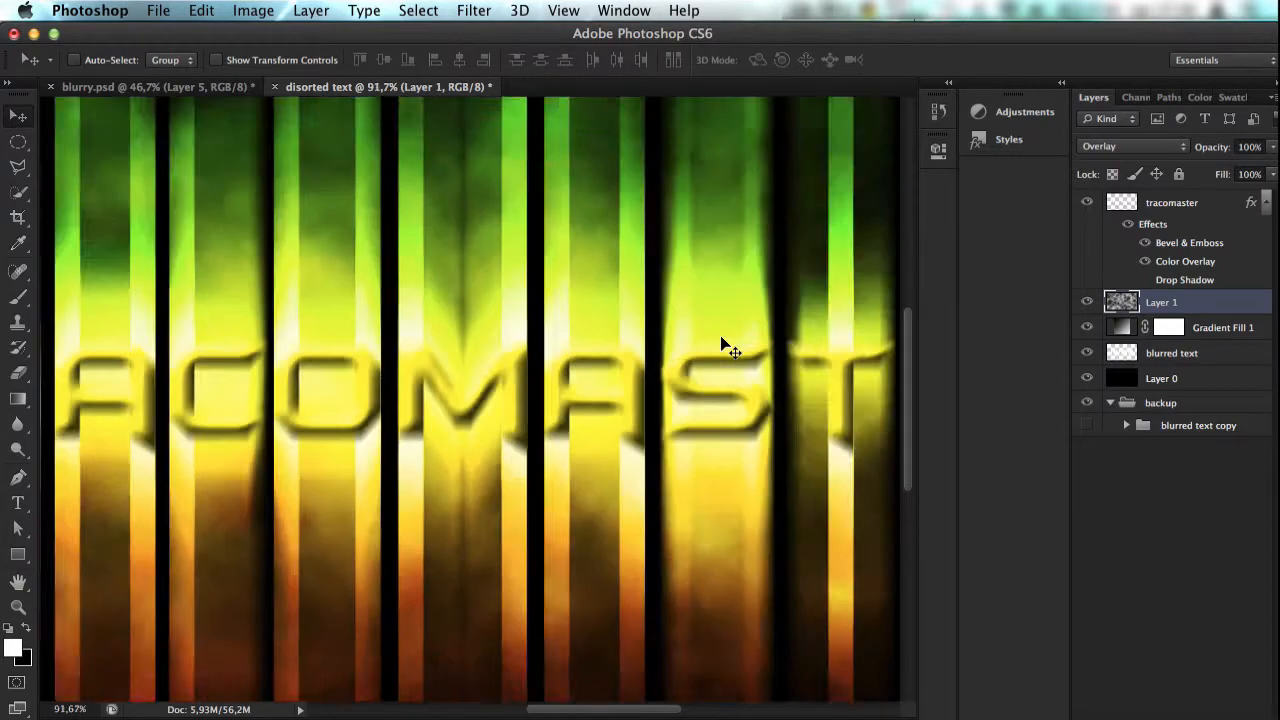
scroll(728, 348, right, 5)
scroll(728, 348, up, 5)
scroll(728, 348, up, 2)
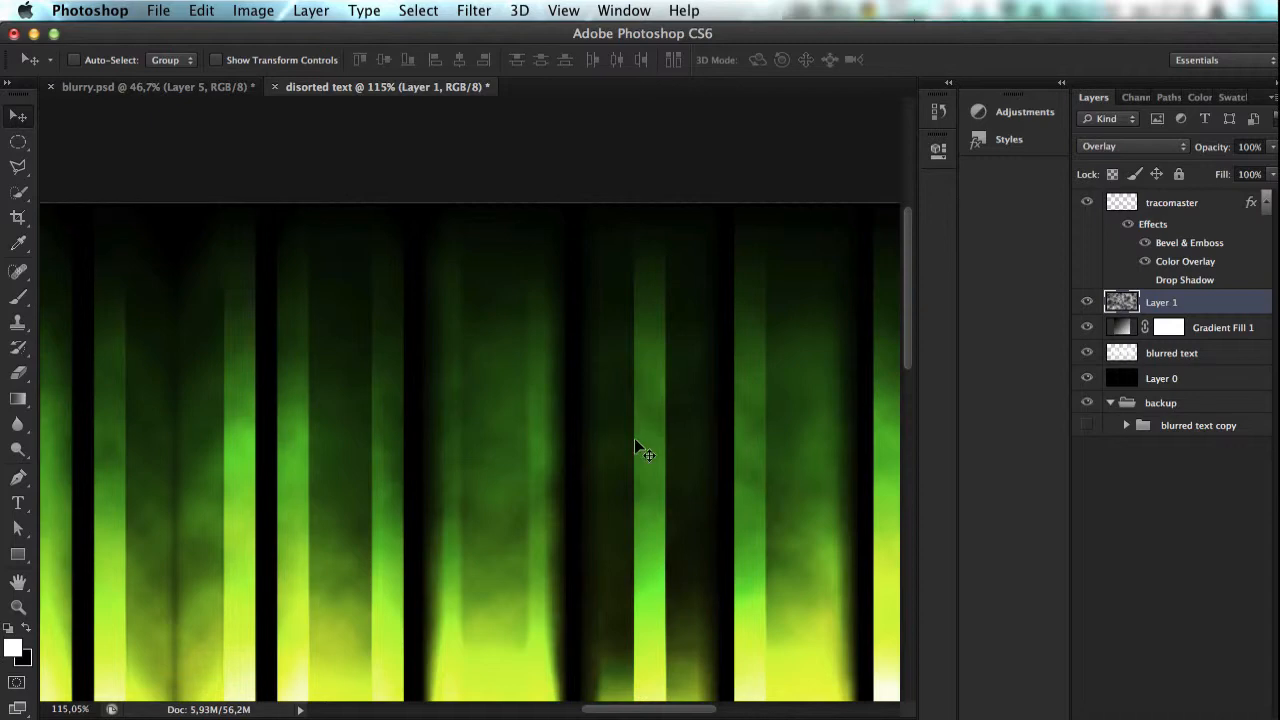
scroll(638, 548, down, 3)
scroll(634, 558, down, 1)
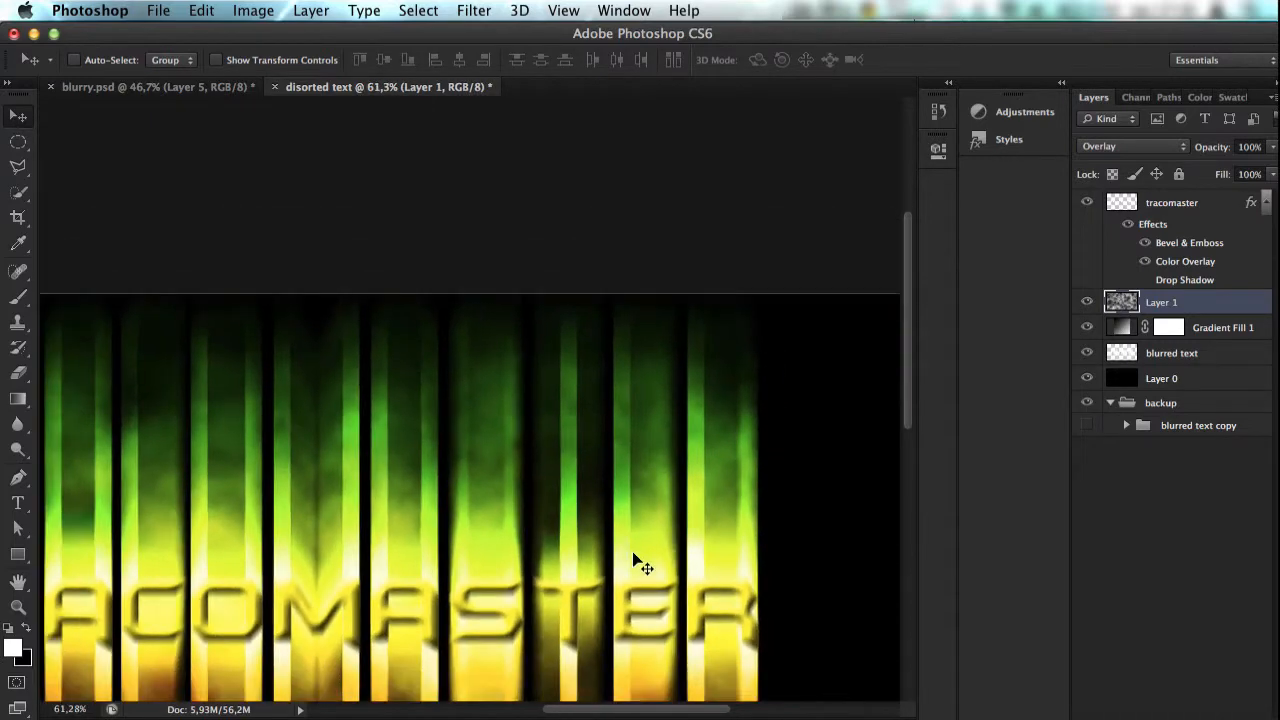
key(super+0)
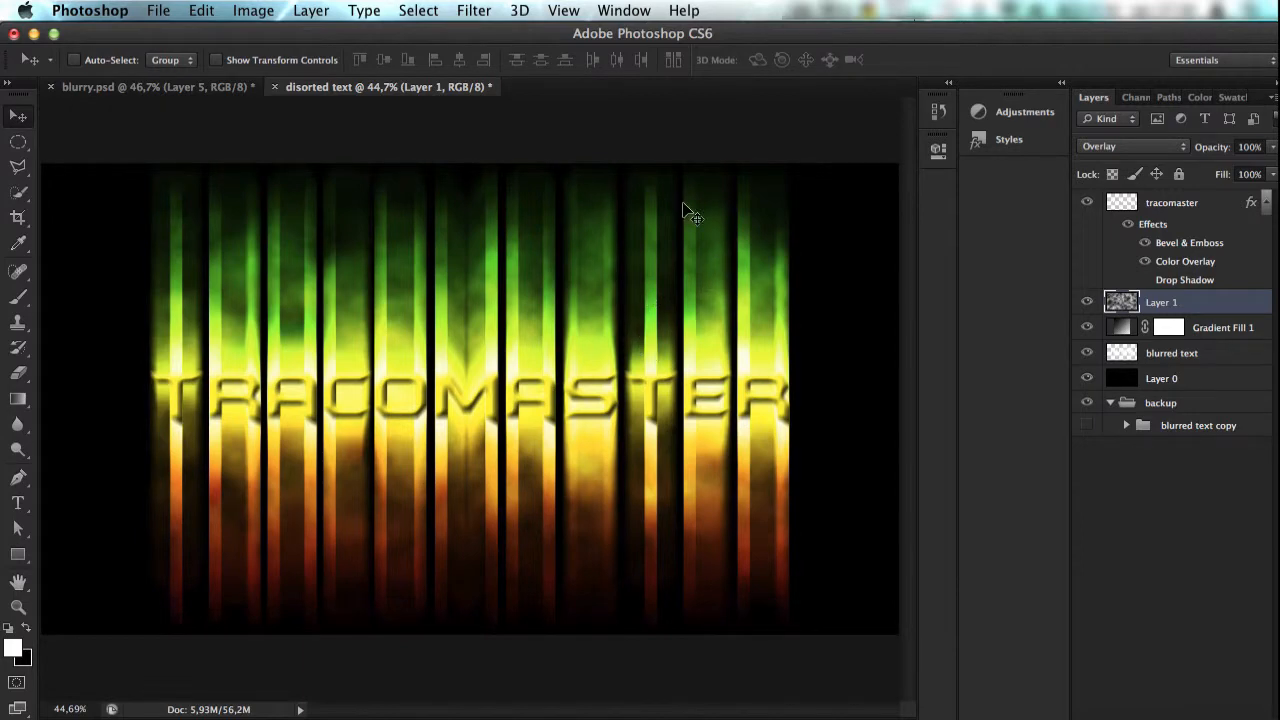
Step: Make a 50 px feathered rectangular selection around the second T's streak on the blurred text layer and add a new layer above it
alt+click(1084, 354)
alt+click(1084, 355)
click(1150, 355)
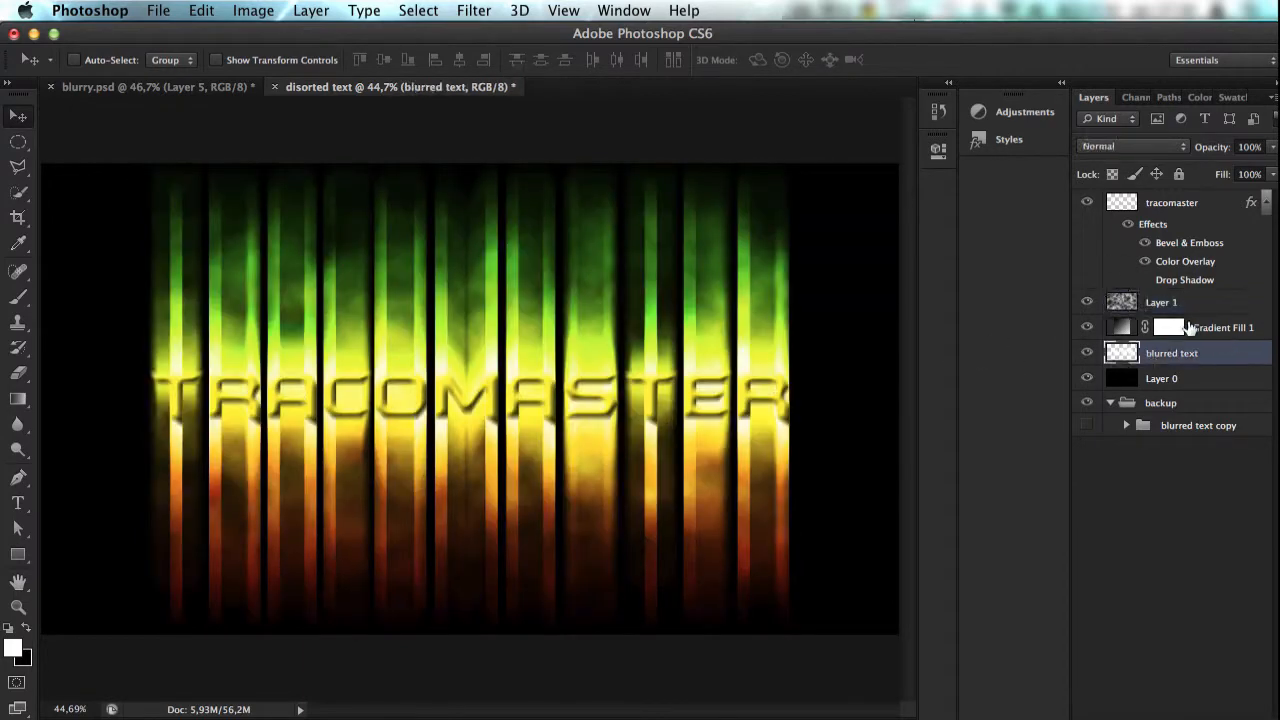
drag(18, 141, 110, 137)
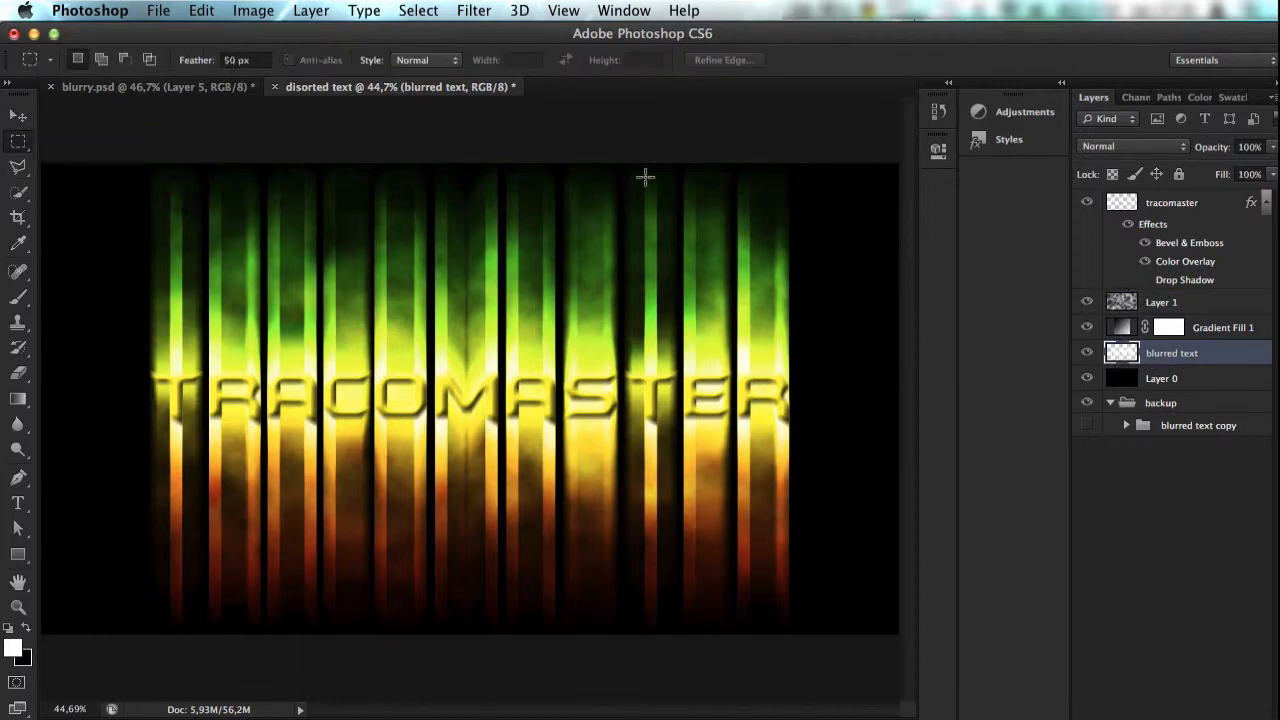
drag(625, 181, 677, 608)
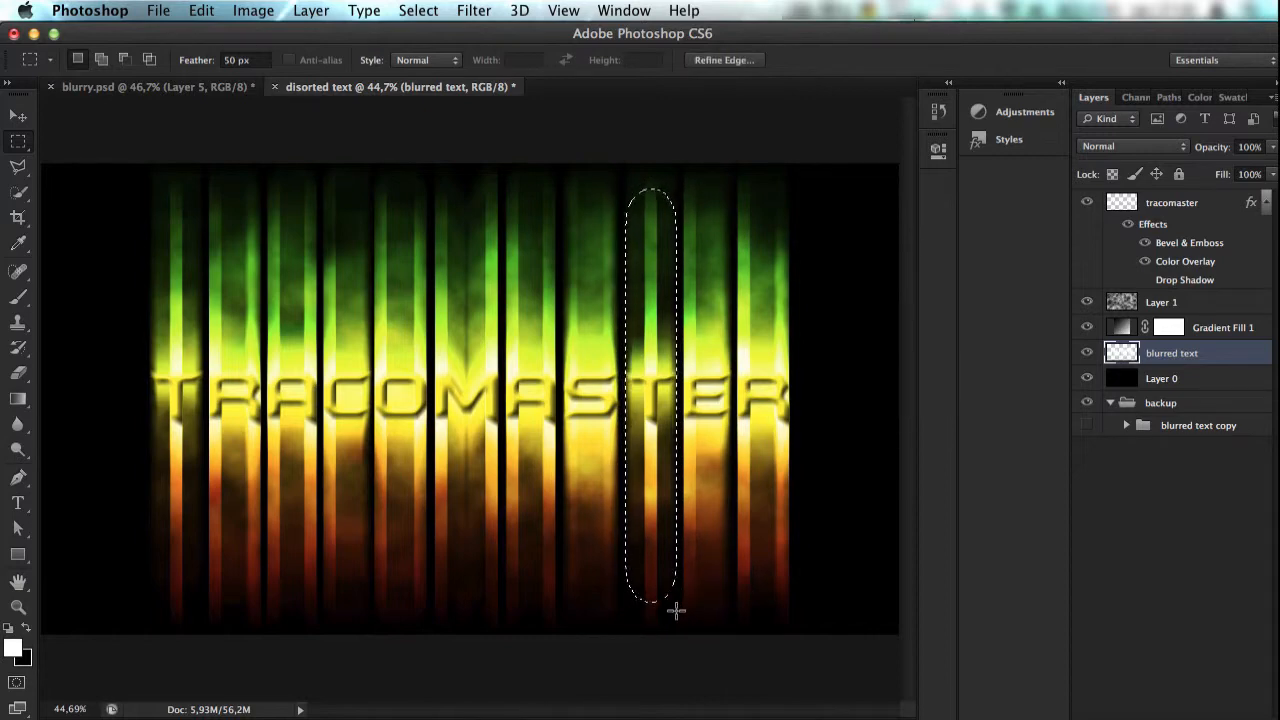
key(shift+super+n)
key(shift+super+Return)
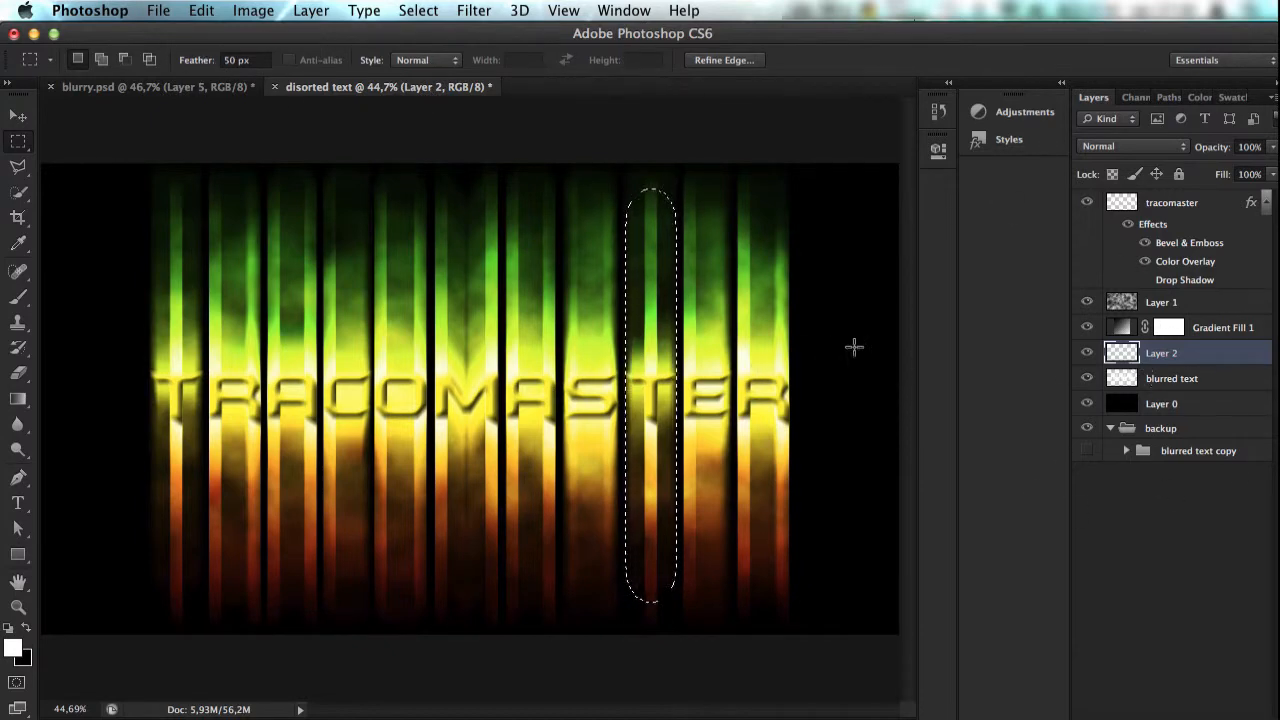
Step: Try to delete the selected T streak from the blurred text layer, and undo back to the active selection
click(1089, 356)
click(1089, 356)
click(1156, 380)
key(BackSpace)
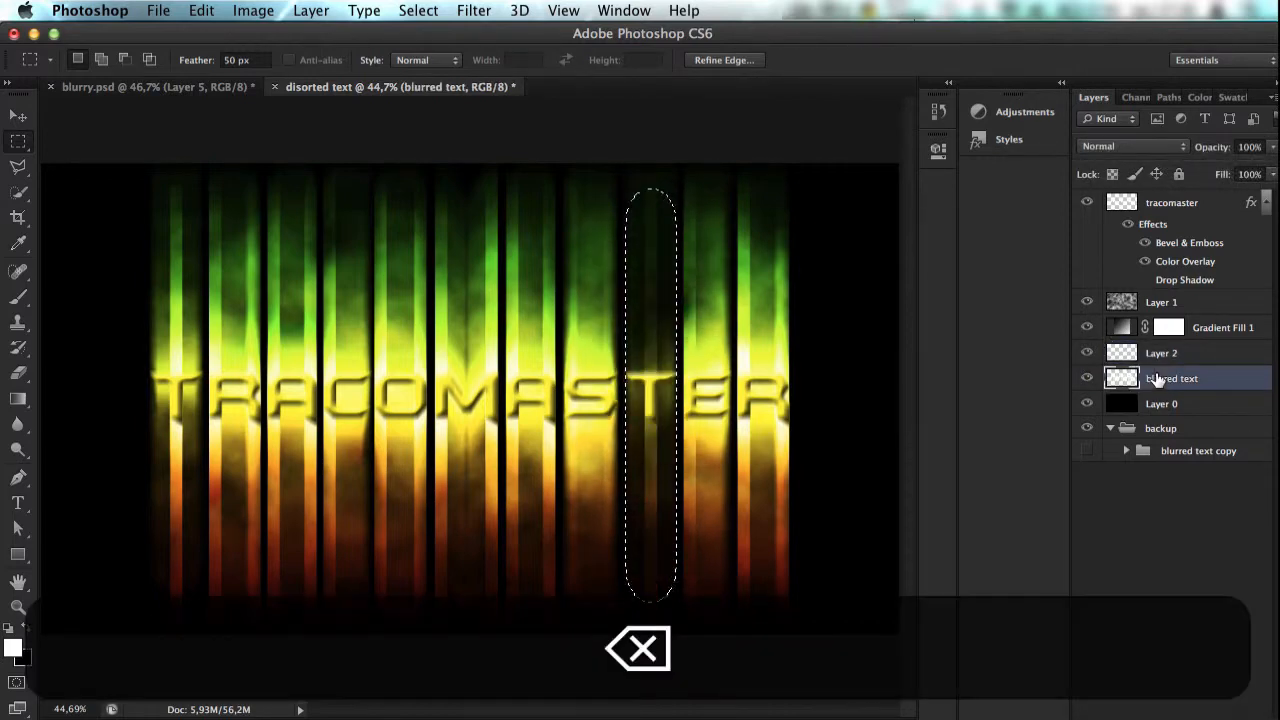
key(super+d)
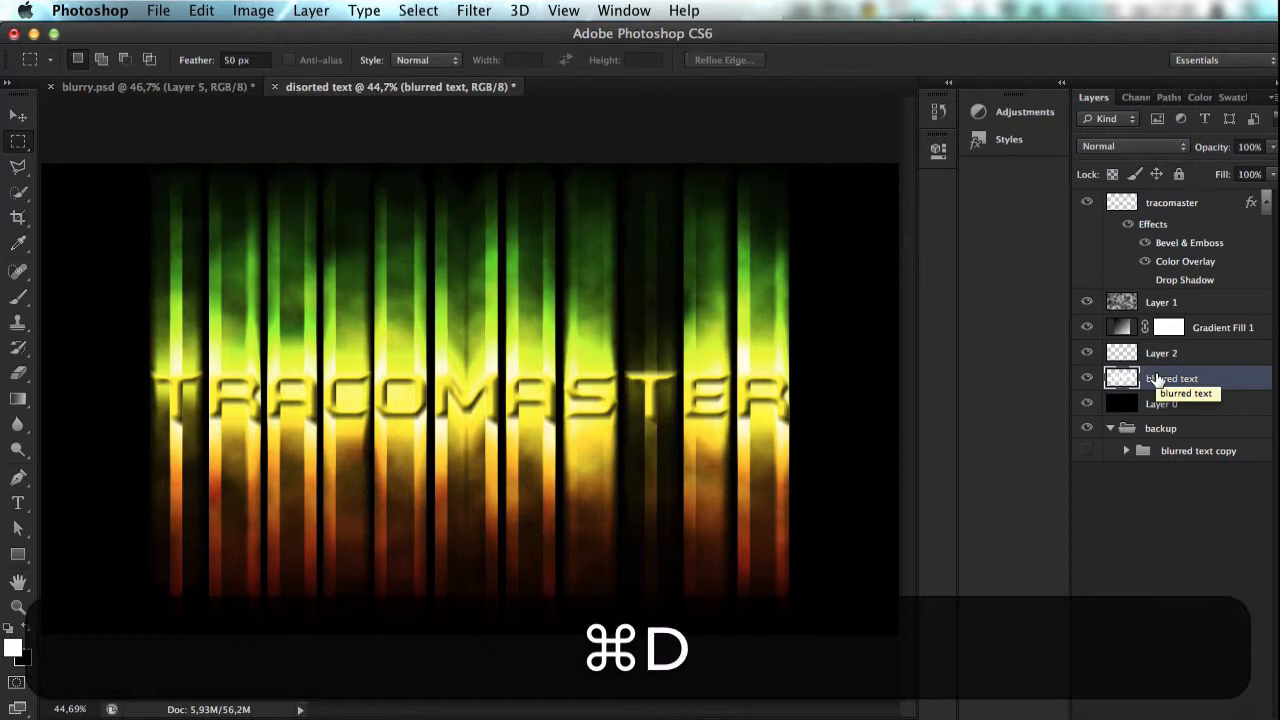
key(super+z)
key(alt+super+z)
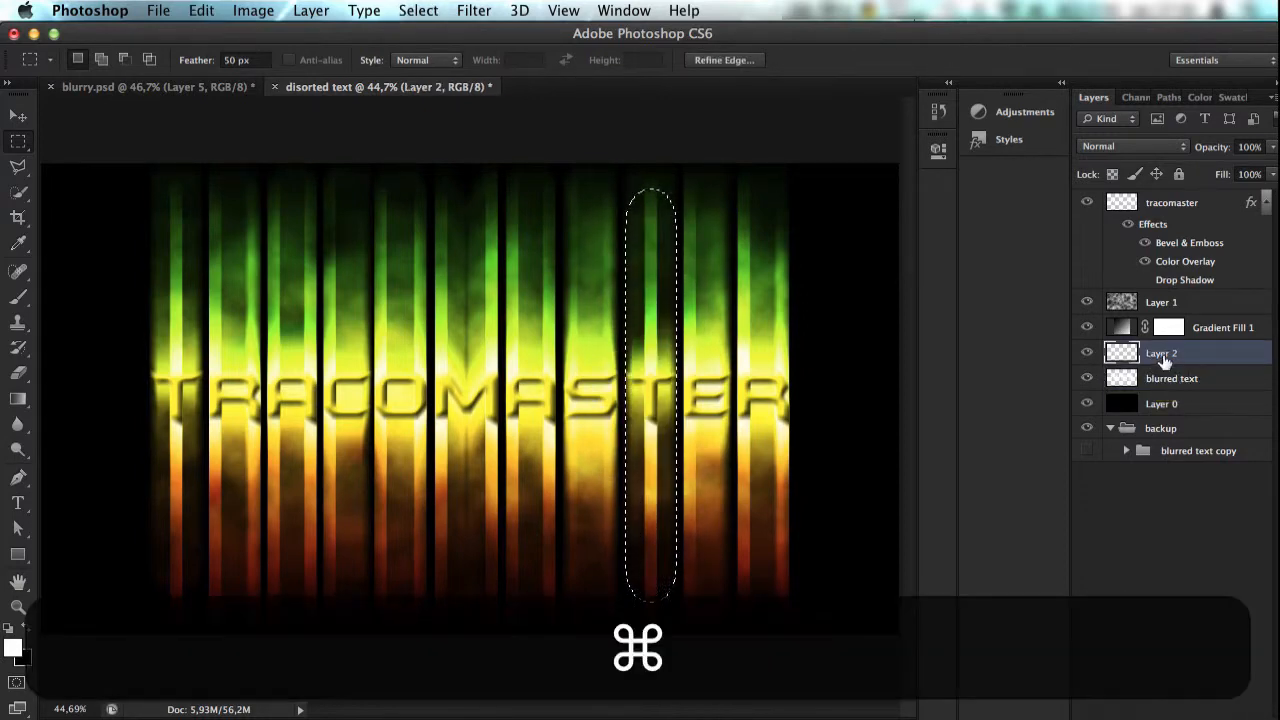
Step: Try duplicating and deleting Layer 2 with the selection cleared, and undo back to the selected T streak
key(super+j)
click(780, 287)
key(super+d)
key(super+j)
key(super+j)
key(super+j)
key(BackSpace)
key(BackSpace)
key(BackSpace)
key(BackSpace)
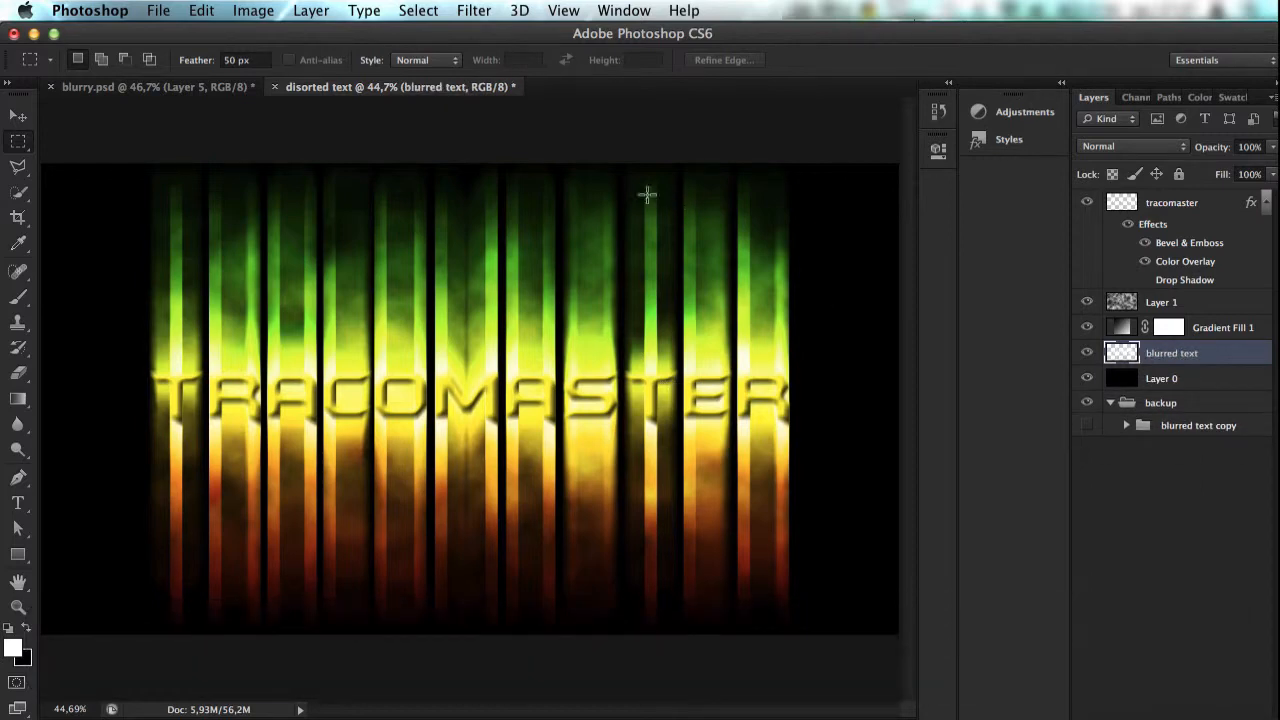
key(super)
key(alt+super+z)
key(alt+super+z)
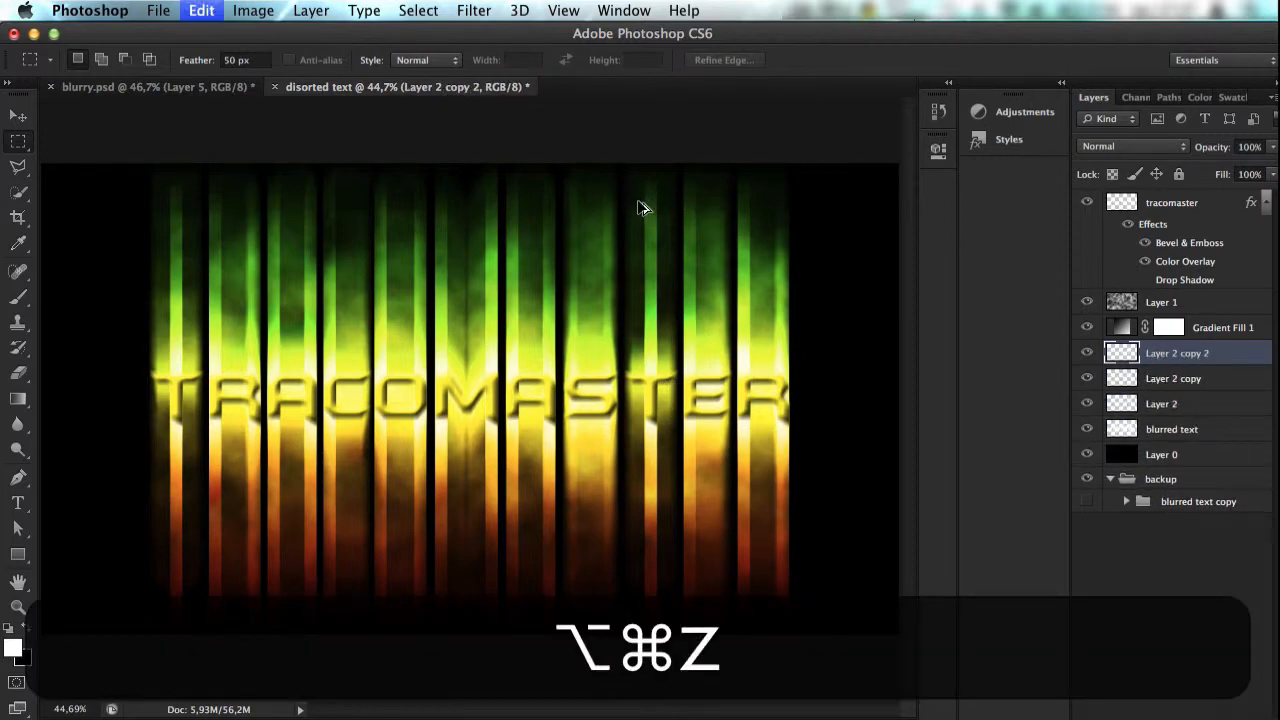
key(alt+super+z)
key(alt+super+z)
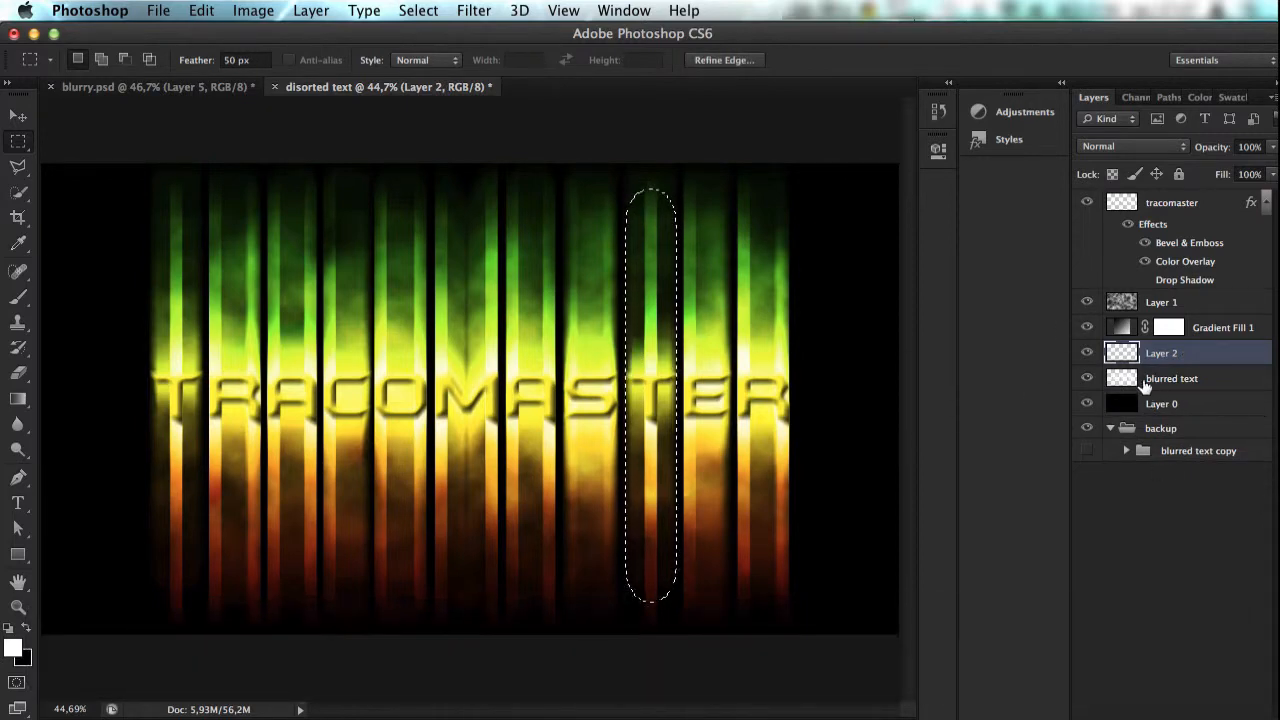
Step: Cut the selected T streak from the blurred text layer onto its own new layer
click(1088, 353)
click(1088, 353)
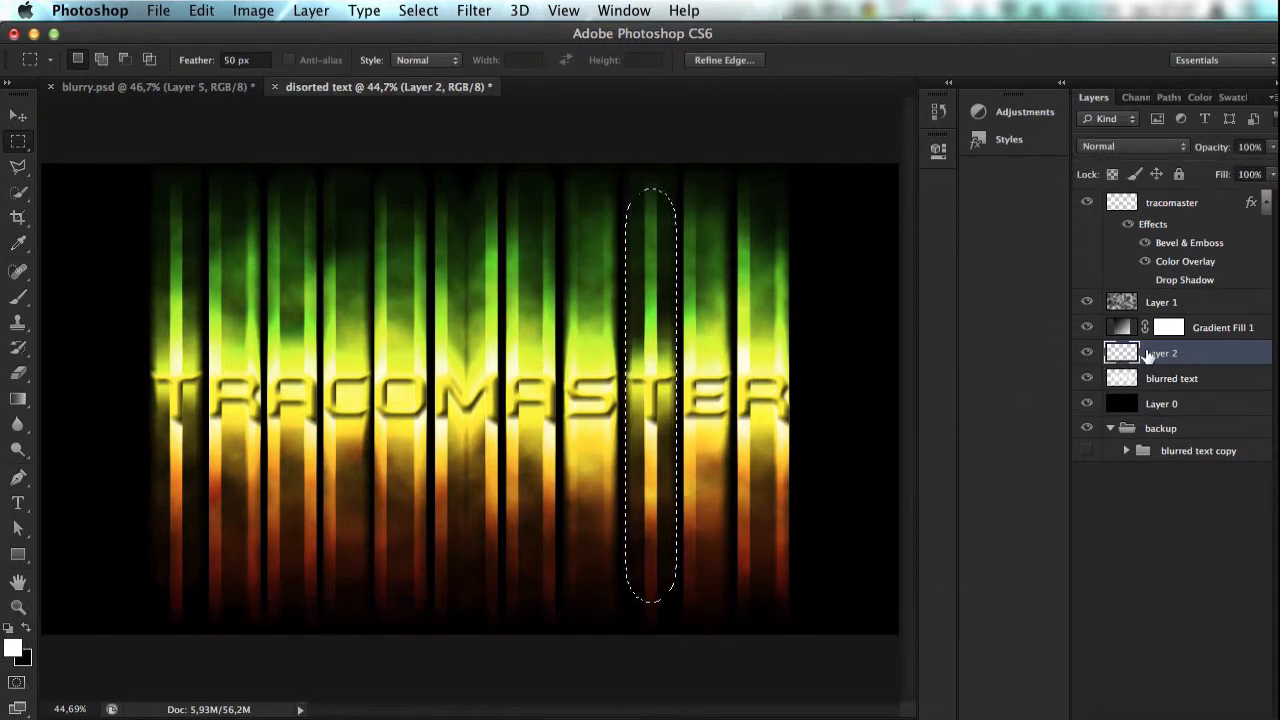
key(BackSpace)
click(1155, 377)
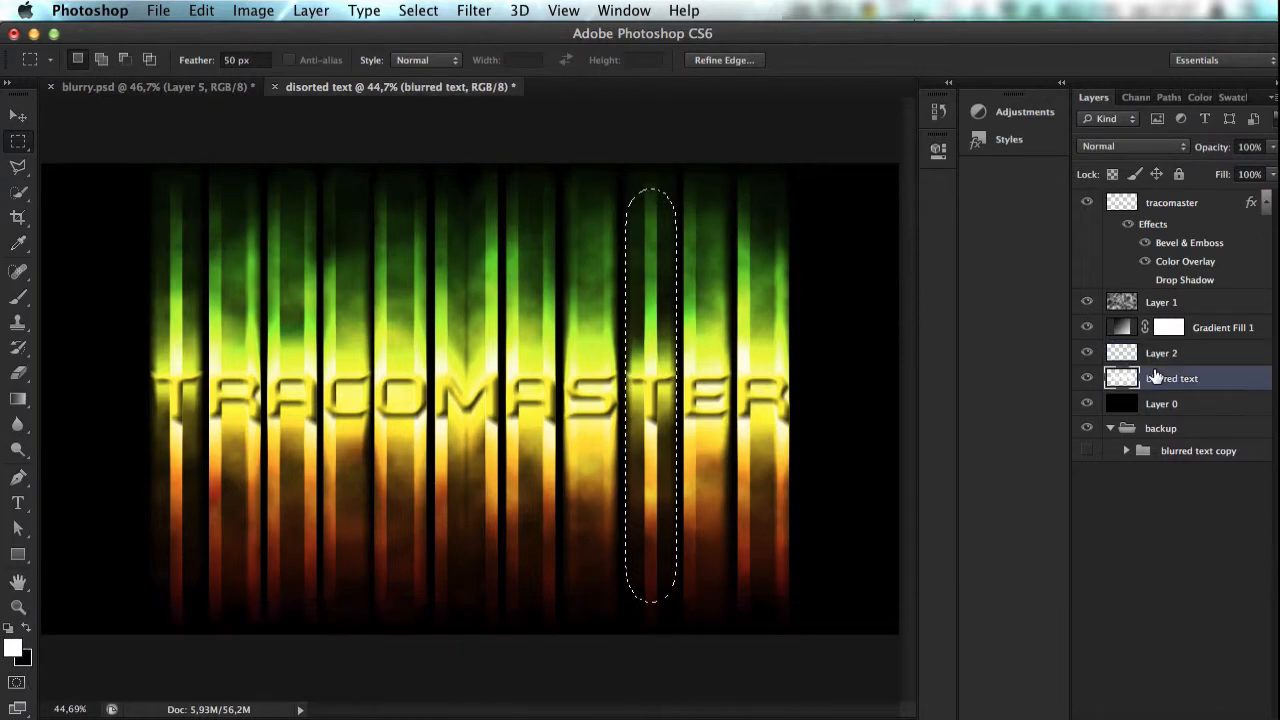
key(shift)
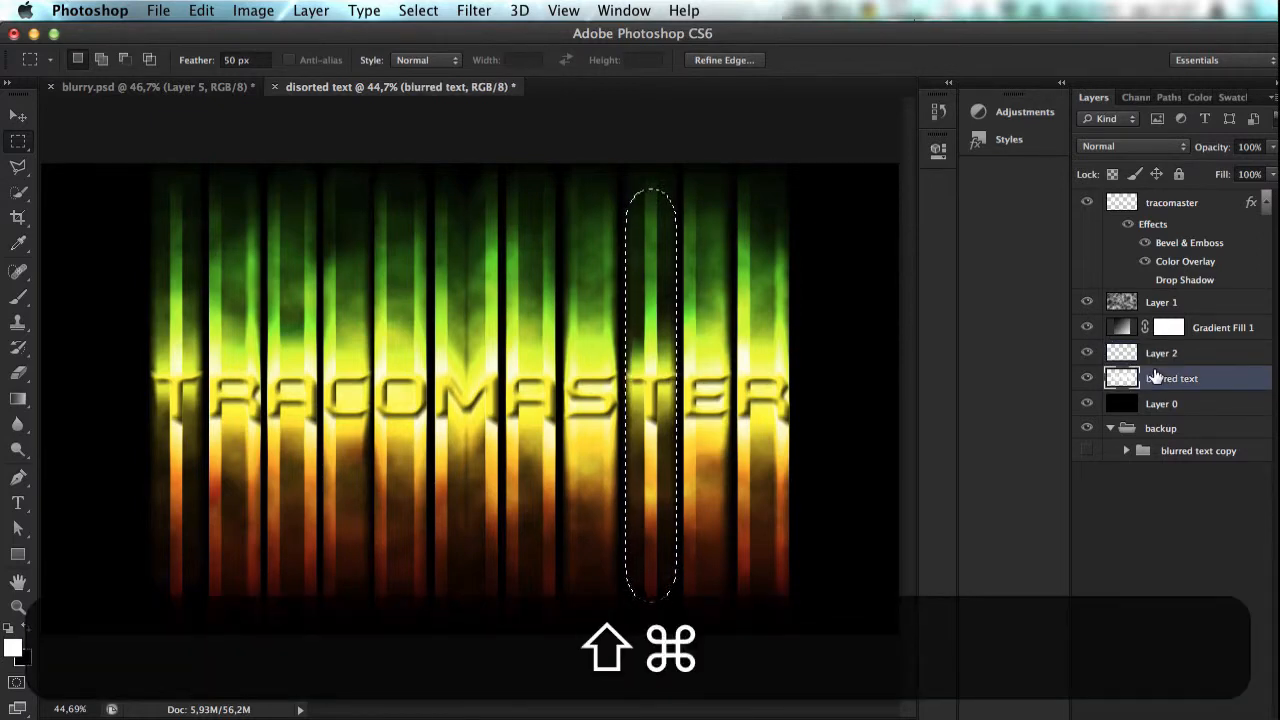
key(shift+super+j)
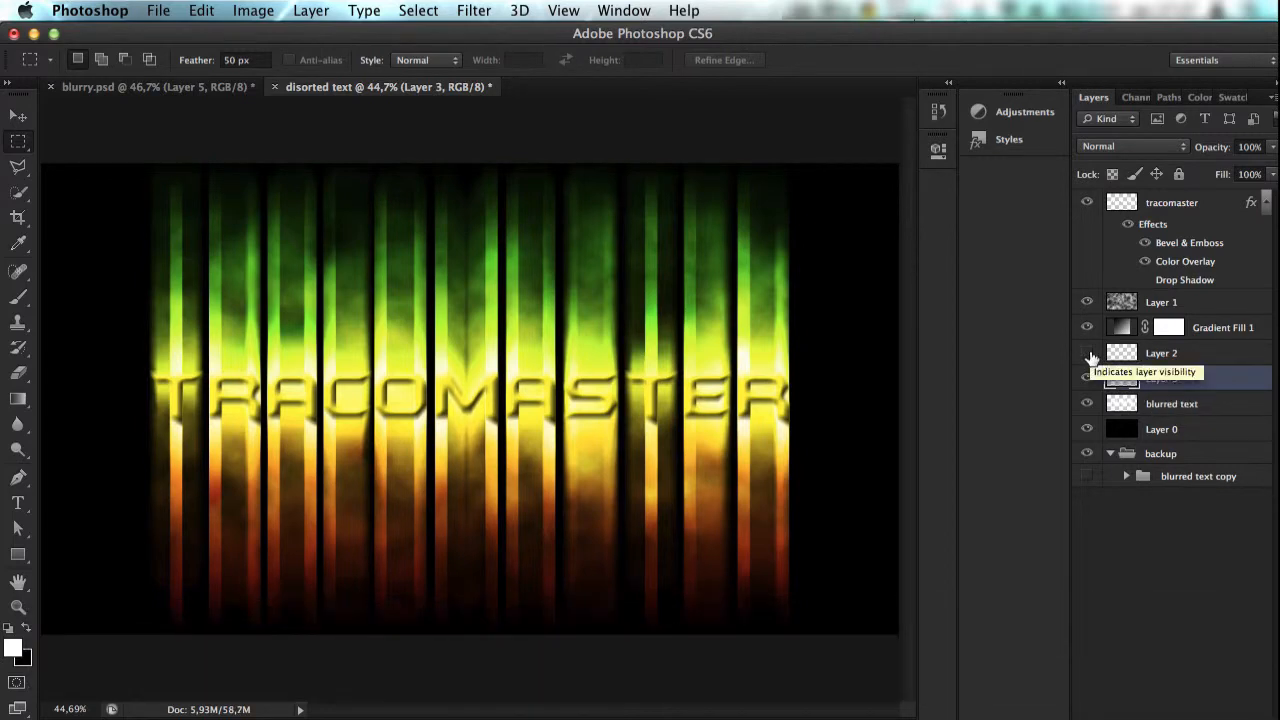
Step: Toggle the blurred text layer's visibility and leave it hidden to isolate the cut-out T streak
click(1087, 403)
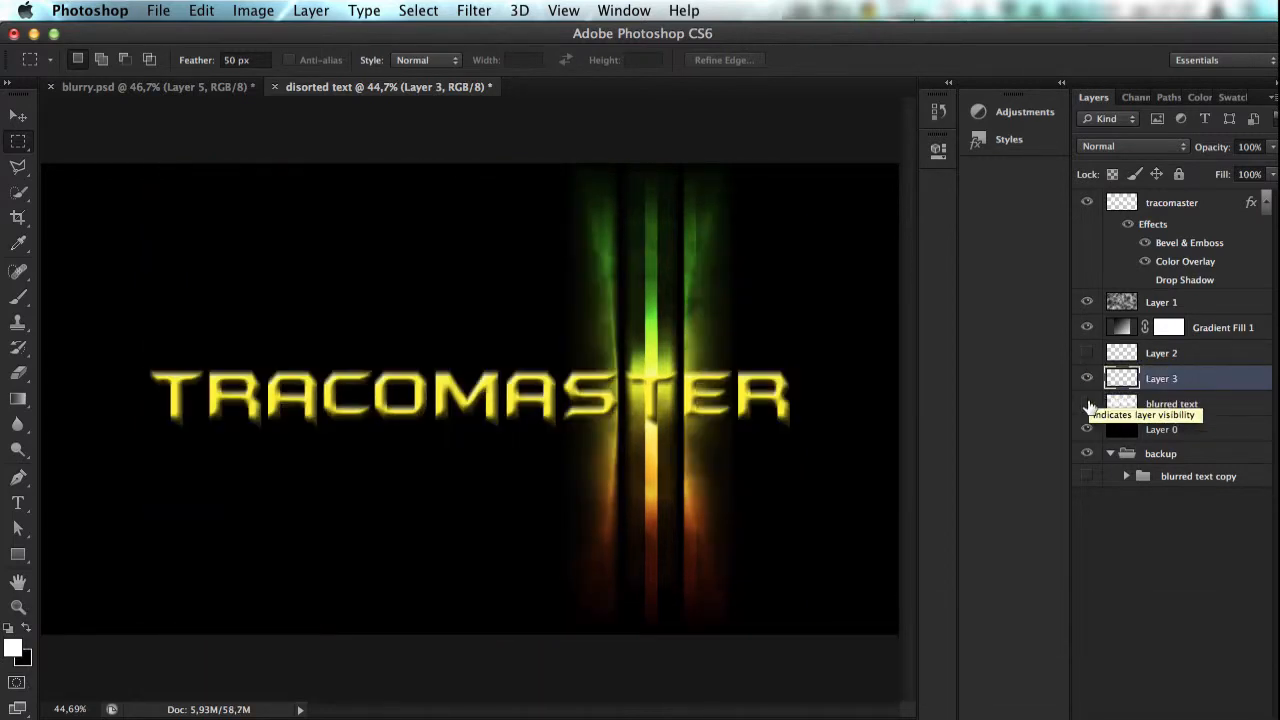
click(1088, 405)
click(1088, 405)
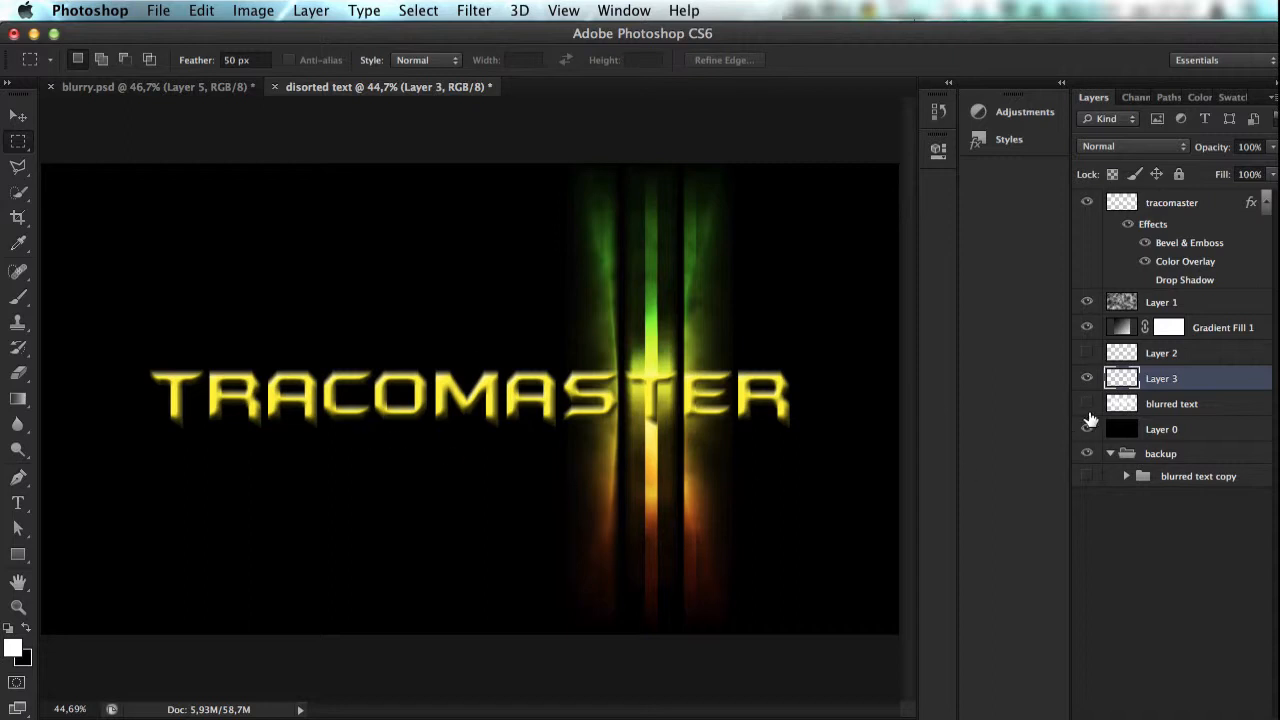
Step: Show the blurred text layer again and toggle Layer 3's visibility to compare the streaks with and without it
click(1088, 404)
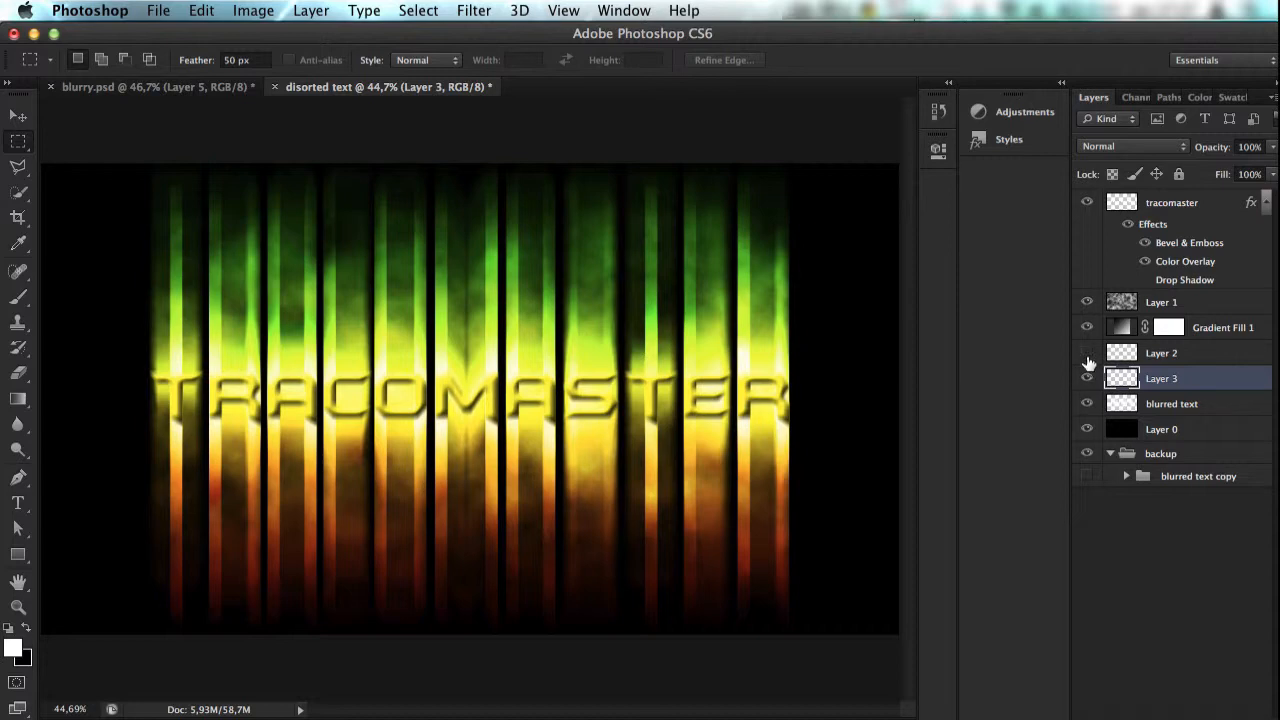
click(1085, 381)
click(1085, 381)
click(1085, 381)
click(1086, 381)
Step: Delete Layer 2 from the layer stack
click(1086, 353)
click(1155, 355)
key(BackSpace)
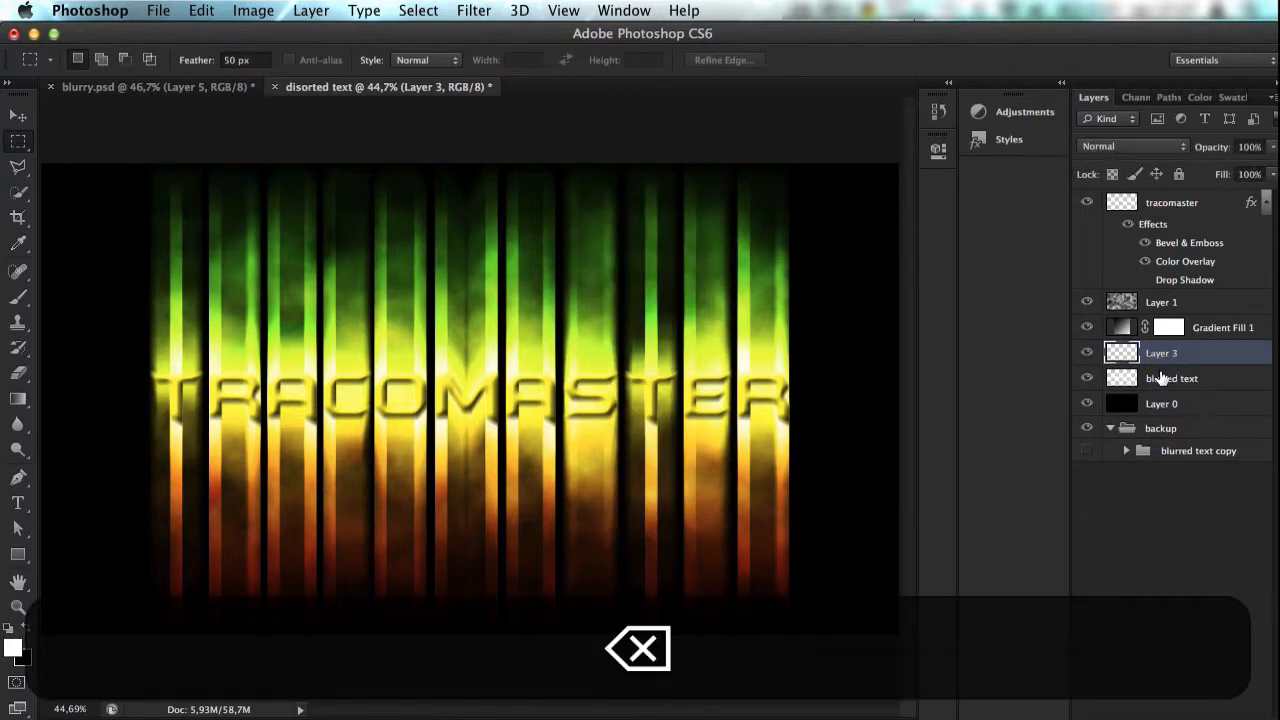
Step: Duplicate Layer 3 three times to intensify the T streak
key(super+j)
key(super+j)
key(super+j)
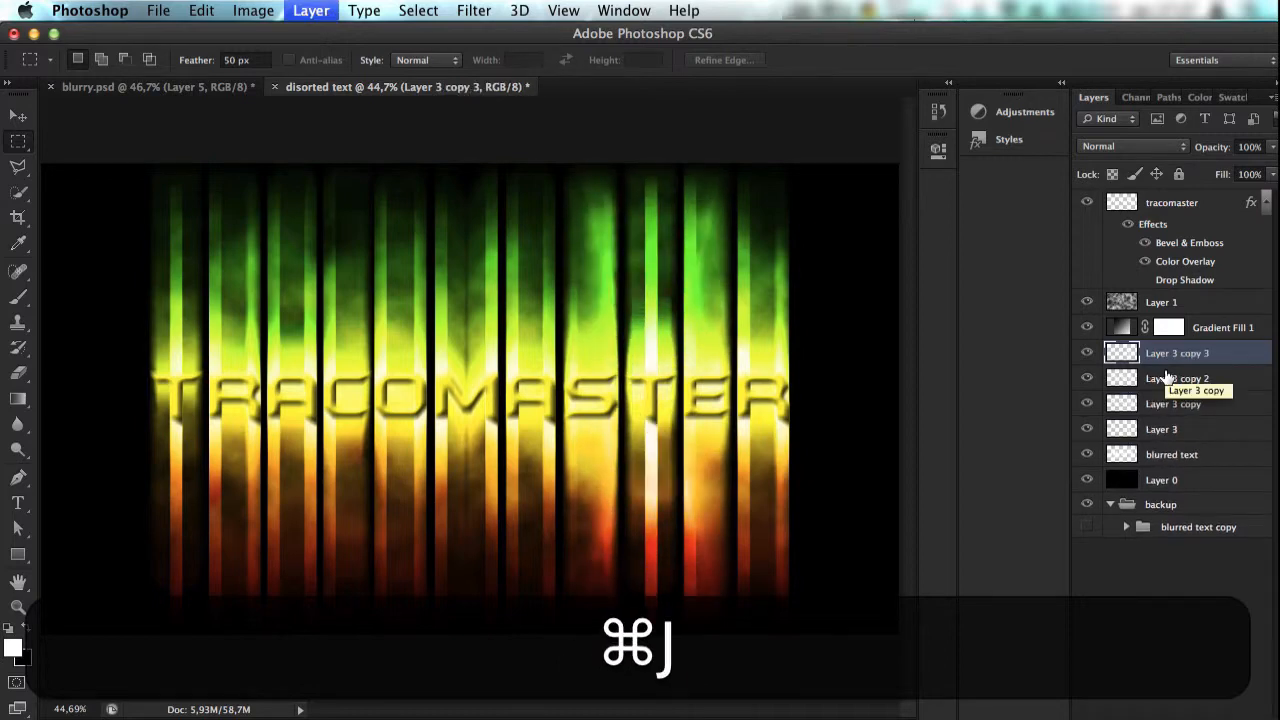
Step: Try filling Layer 3 copy 3 with the black background color, and undo the fill
key(super+BackSpace)
key(super+z)
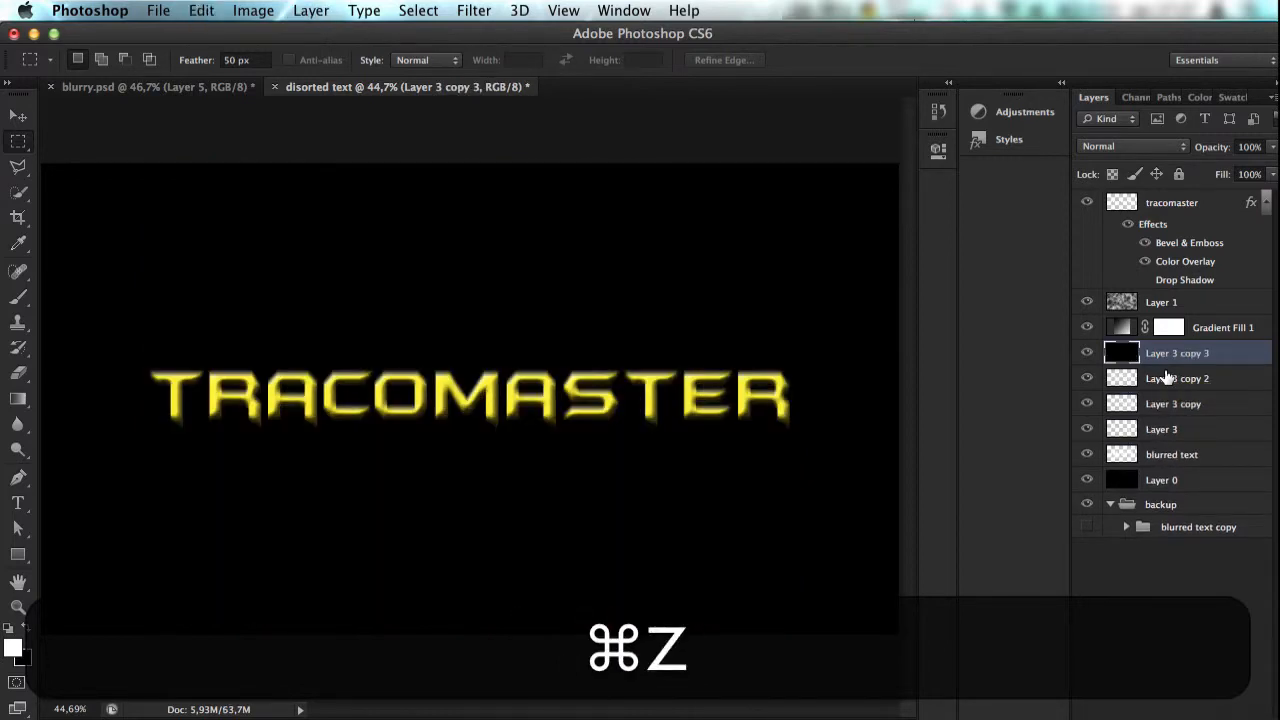
key(alt+super+z)
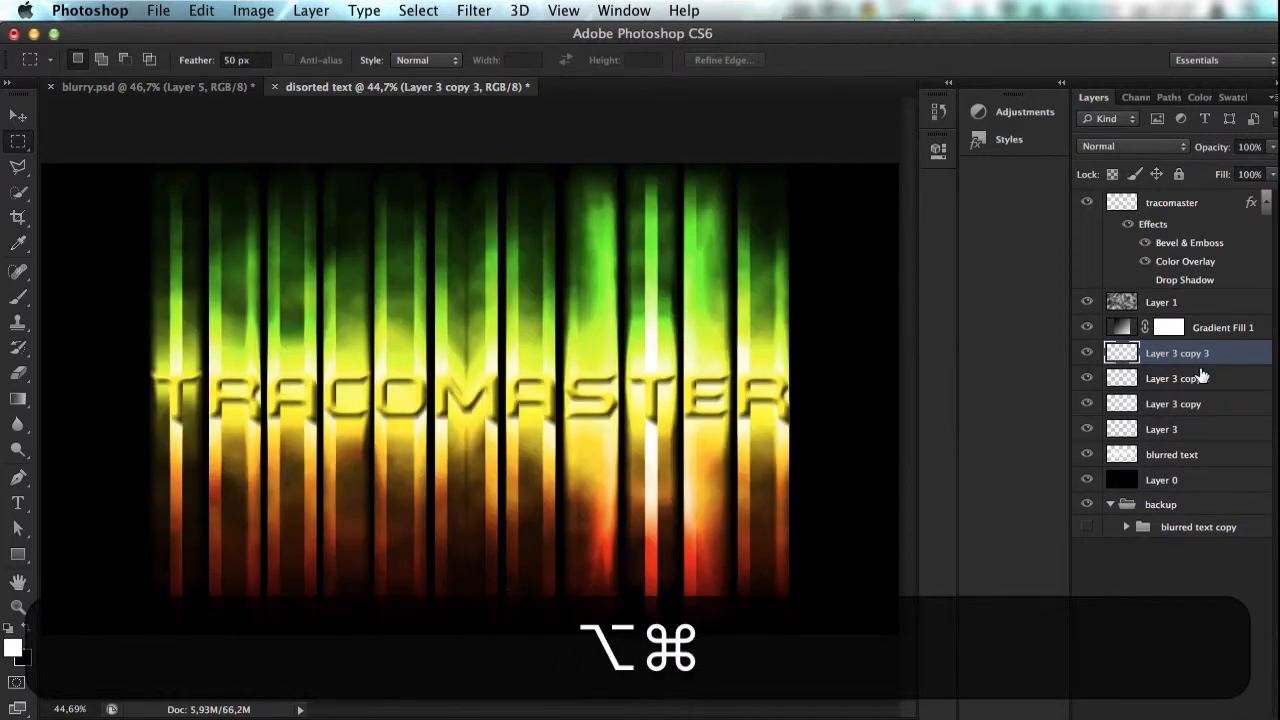
Step: Delete Layer 3 copy 3, then try deleting Layer 3 copy 2 and undo that second deletion
key(BackSpace)
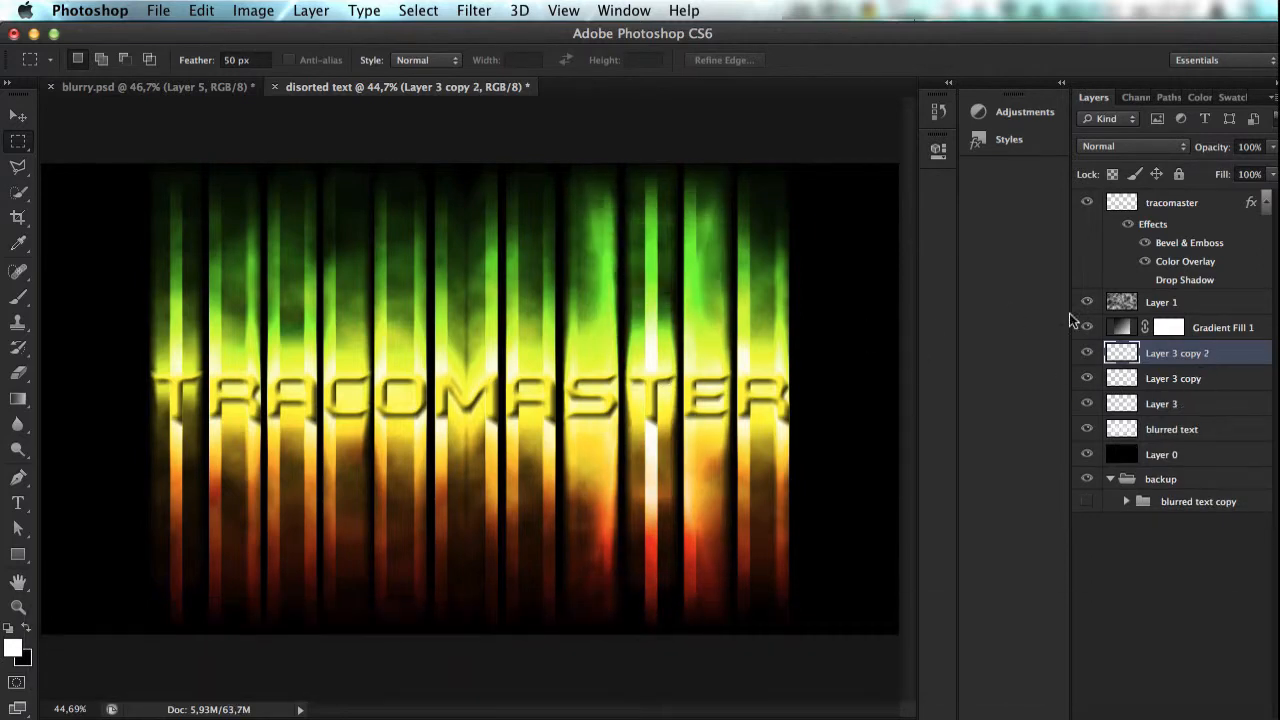
key(BackSpace)
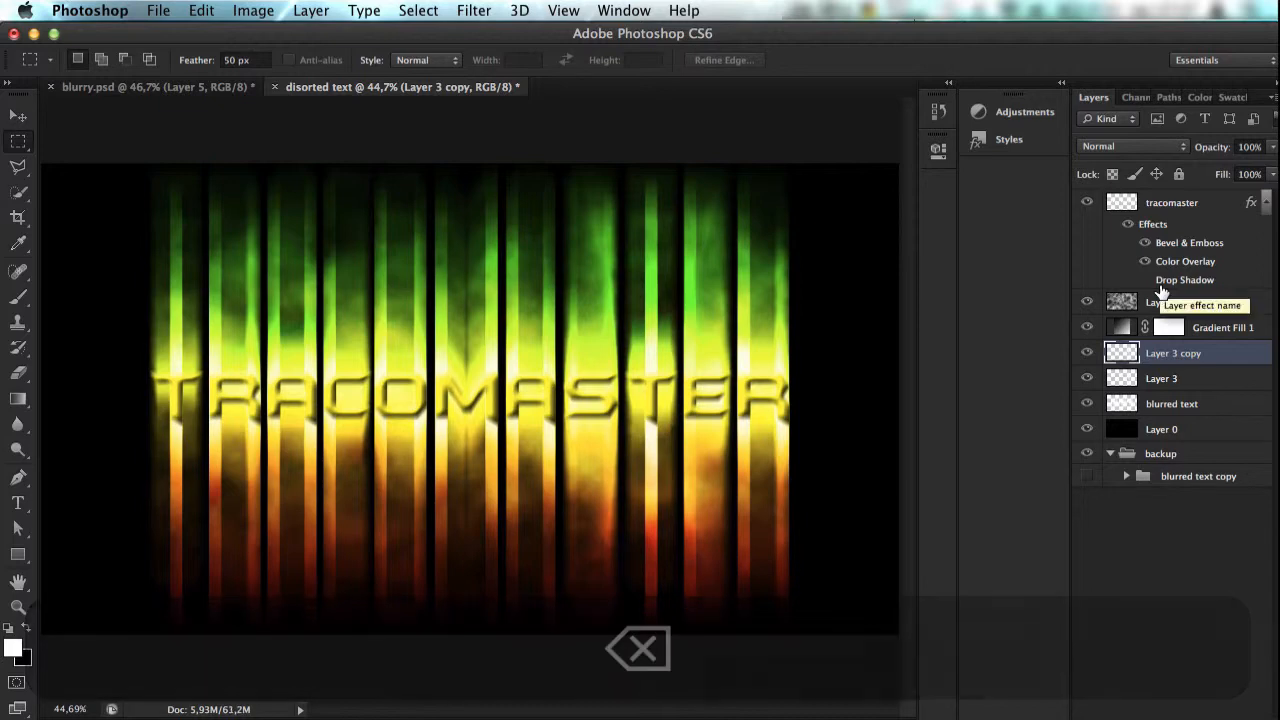
key(super+z)
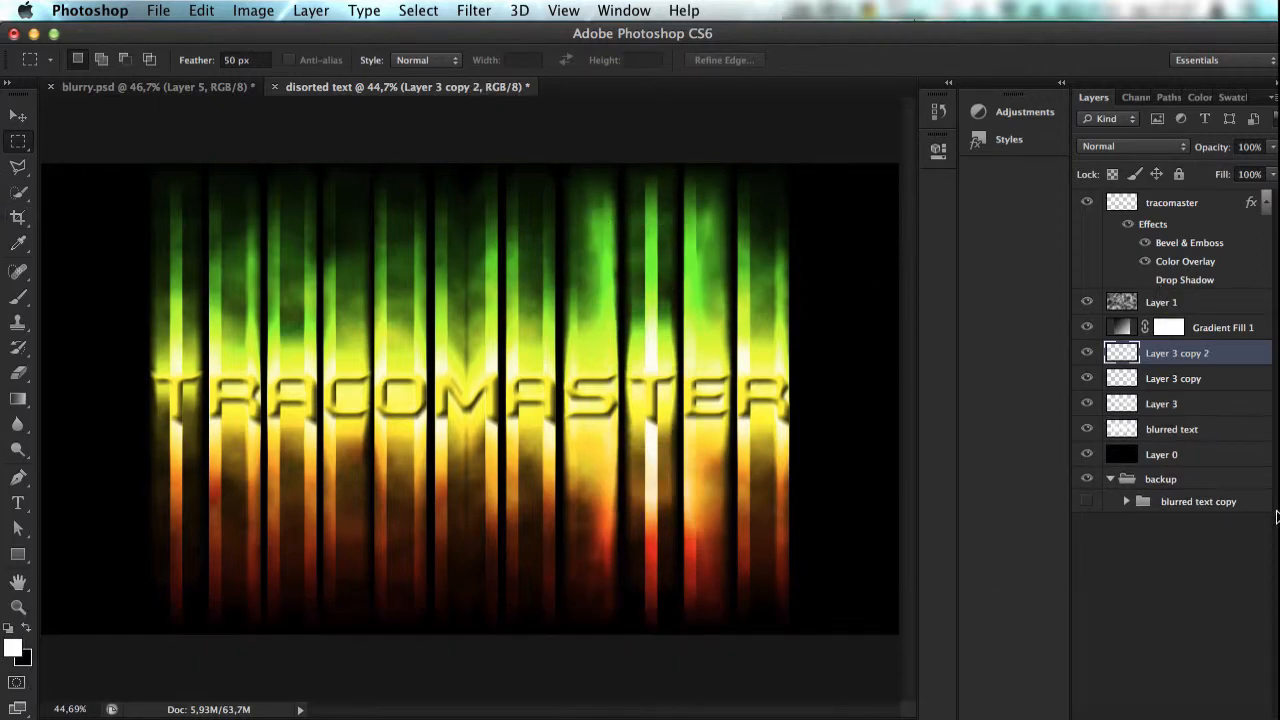
Step: Add a layer mask to Layer 3 copy 2 and increase the hardness of the 250 px round brush
click(1146, 717)
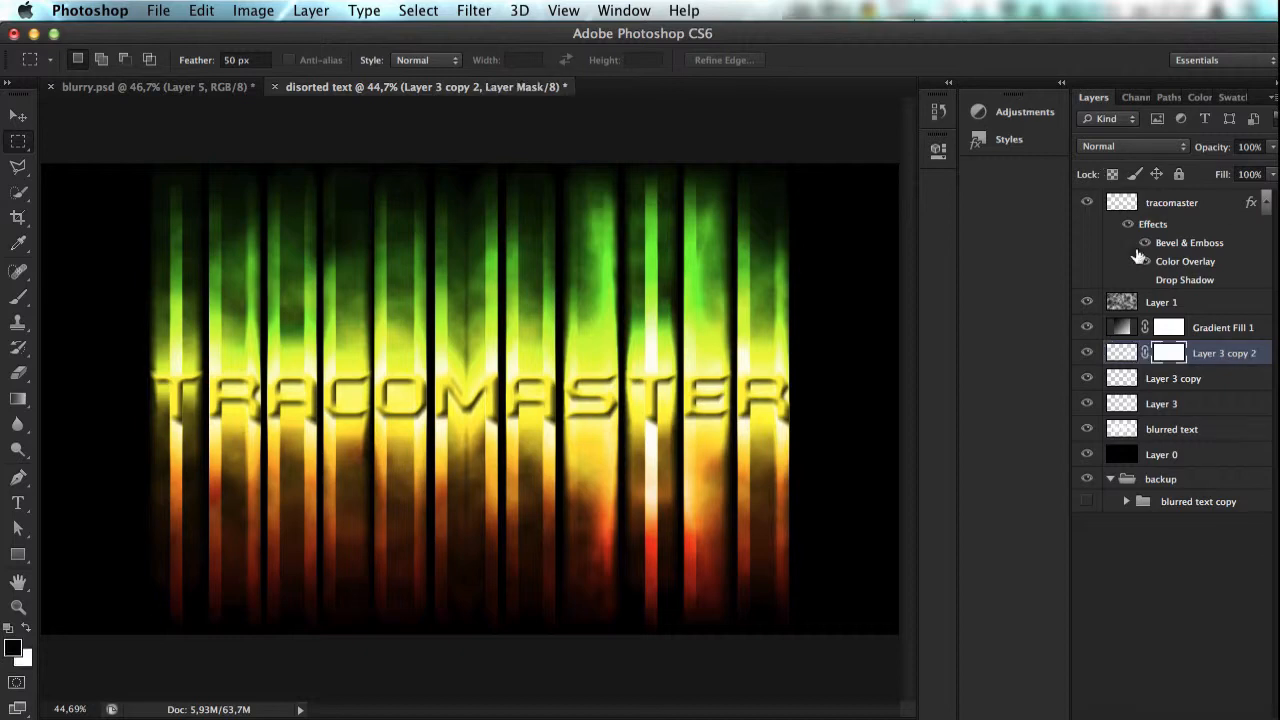
click(18, 297)
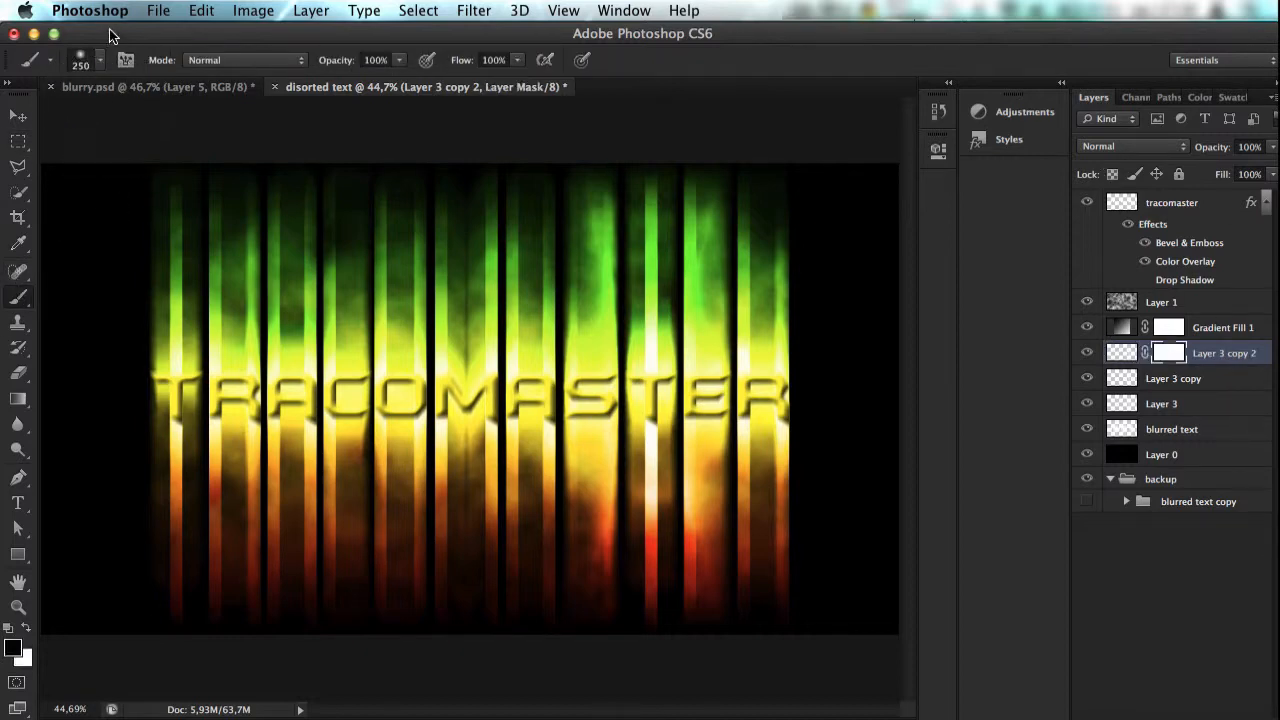
click(97, 60)
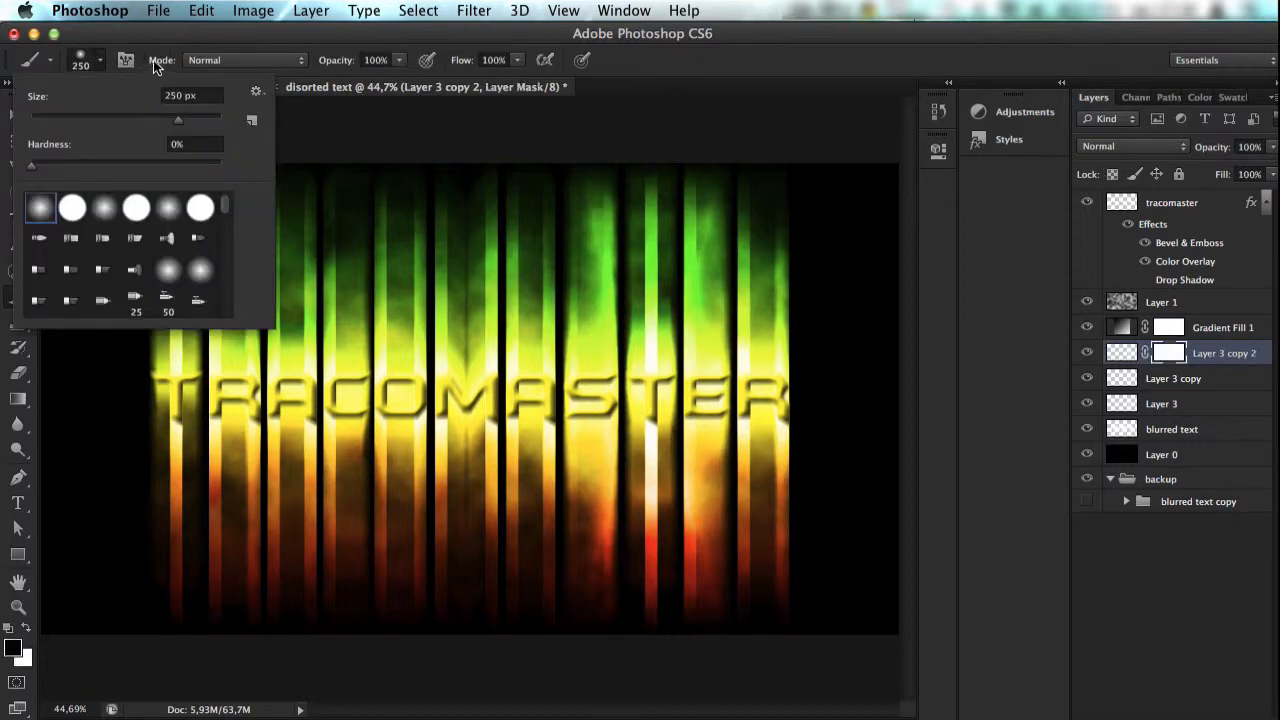
click(140, 164)
key(Return)
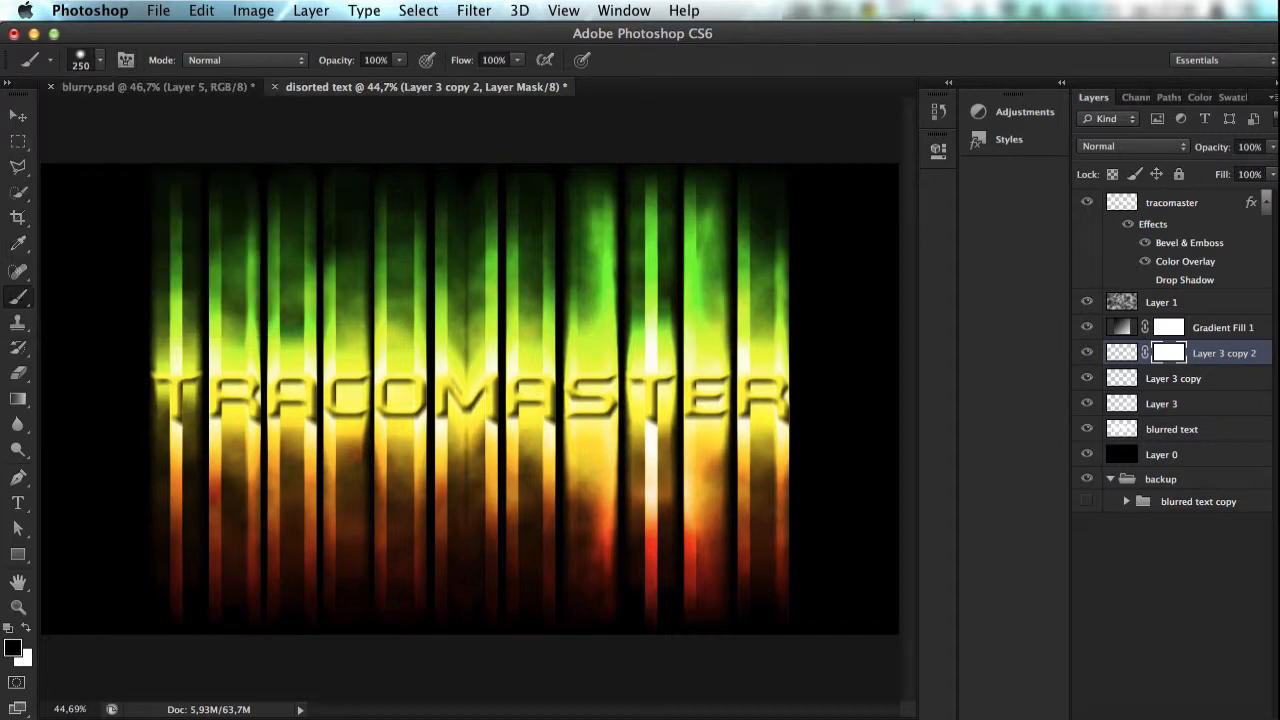
Step: Paint black on Layer 3 copy 2's mask over the glow on the S and E streaks beside the T
mouse_move(555, 213)
mouse_down()
mouse_move(557, 253)
mouse_move(675, 143)
mouse_move(731, 176)
mouse_up()
mouse_move(751, 260)
mouse_down()
mouse_move(772, 327)
mouse_move(753, 336)
mouse_move(774, 500)
mouse_move(746, 595)
mouse_move(760, 600)
mouse_move(562, 518)
mouse_move(552, 478)
mouse_move(566, 580)
mouse_move(560, 550)
mouse_move(554, 605)
mouse_move(572, 447)
mouse_move(539, 411)
mouse_move(506, 275)
mouse_move(568, 307)
mouse_move(565, 185)
mouse_up()
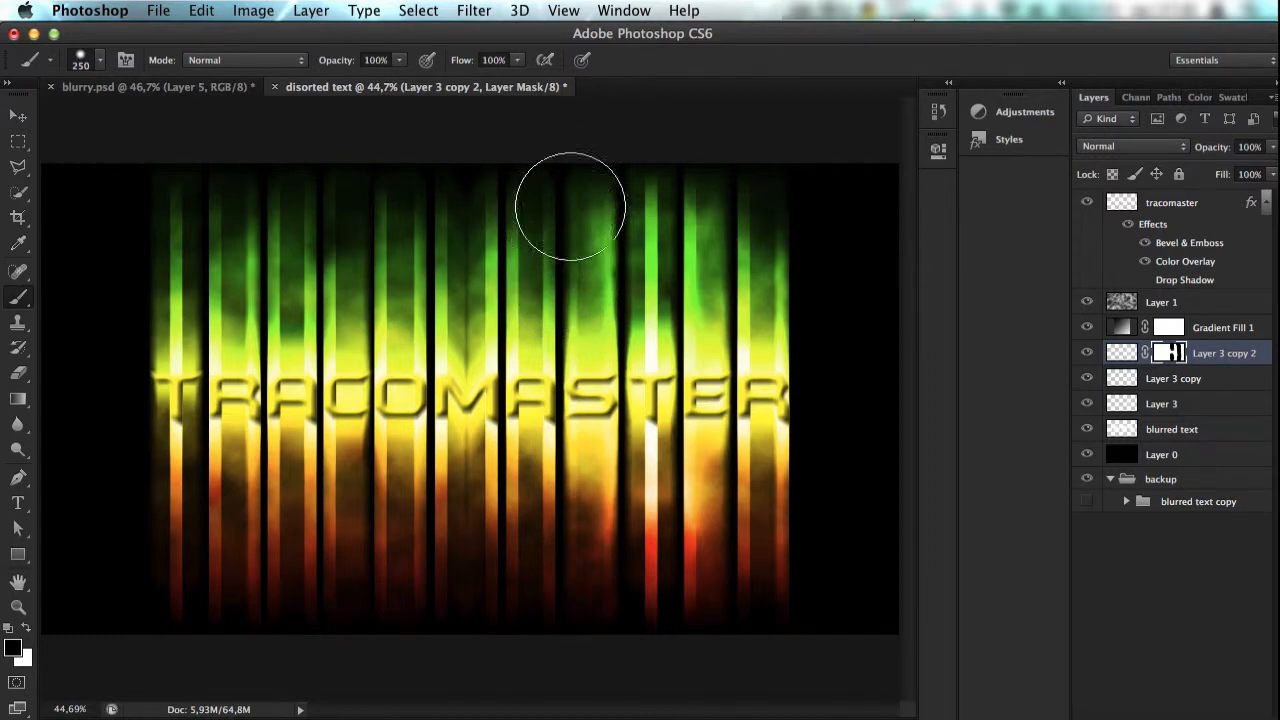
key(cmd+z)
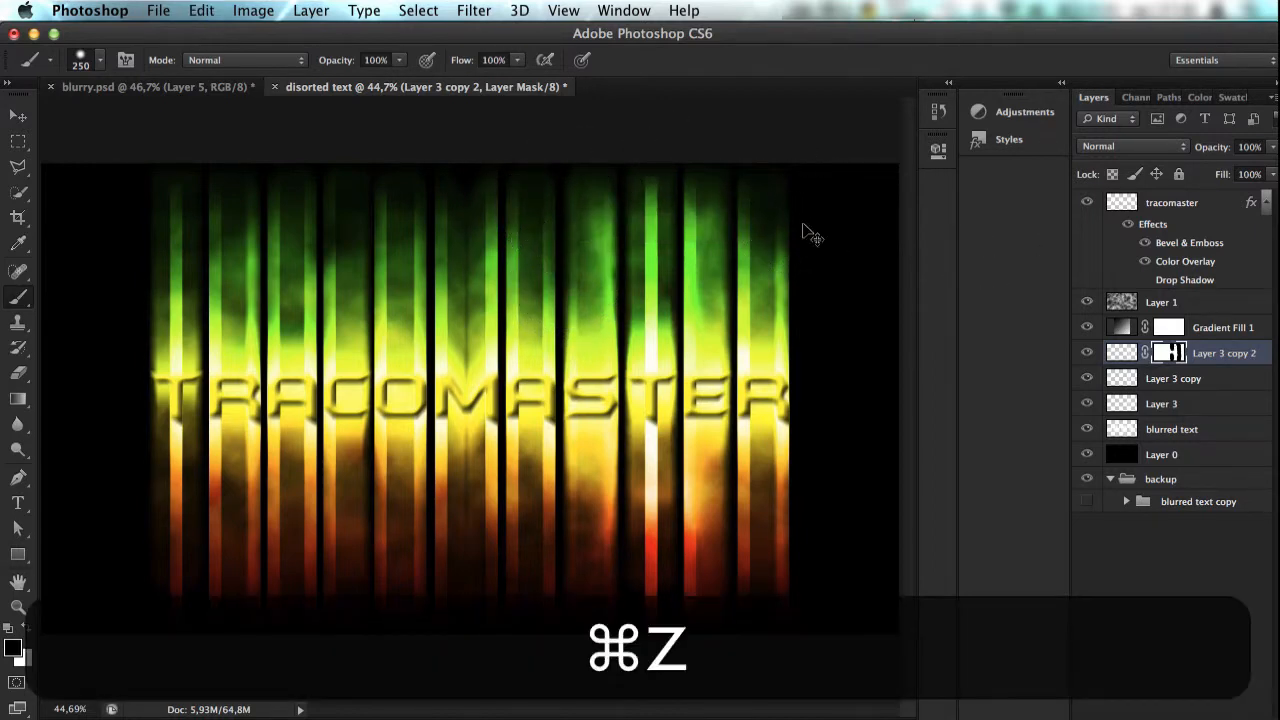
Step: Add a layer mask to Layer 3 copy and paint black over the upper and lower parts of the S and E streaks
click(1180, 380)
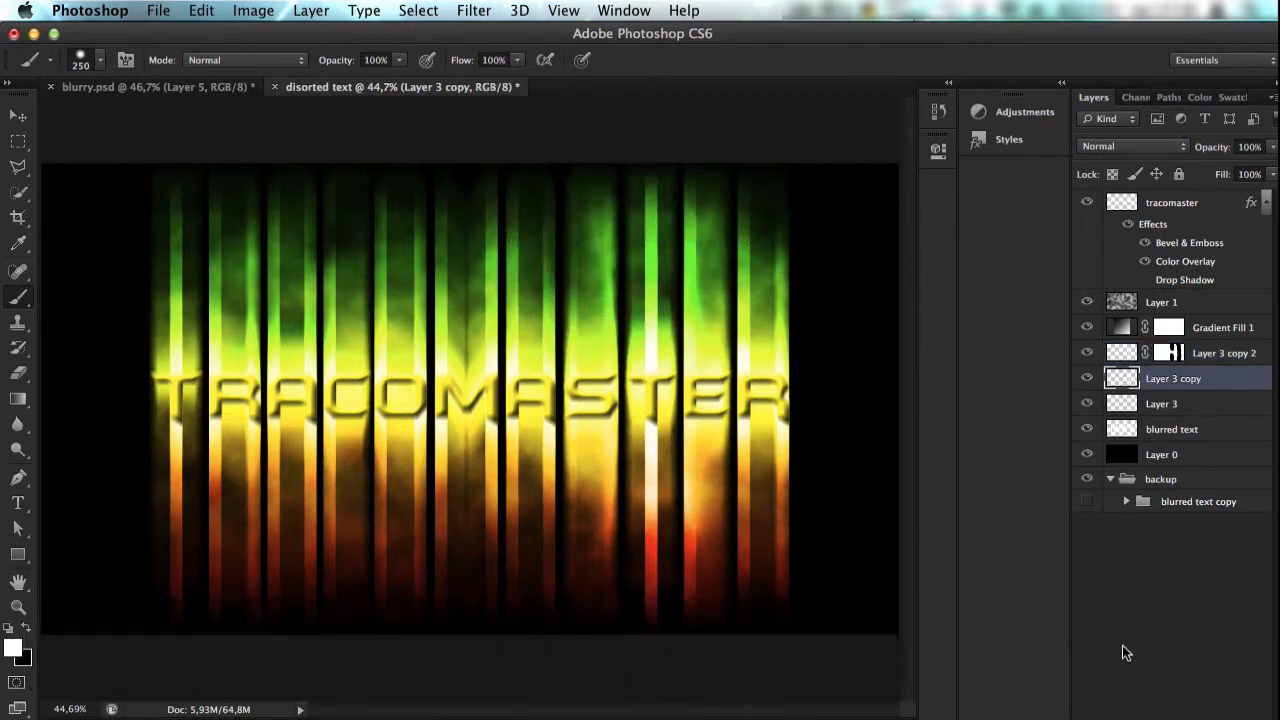
click(1143, 715)
key(x)
mouse_move(760, 204)
mouse_down()
mouse_move(755, 237)
mouse_move(754, 201)
mouse_up()
mouse_move(551, 192)
mouse_down()
mouse_move(563, 241)
mouse_move(563, 210)
mouse_up()
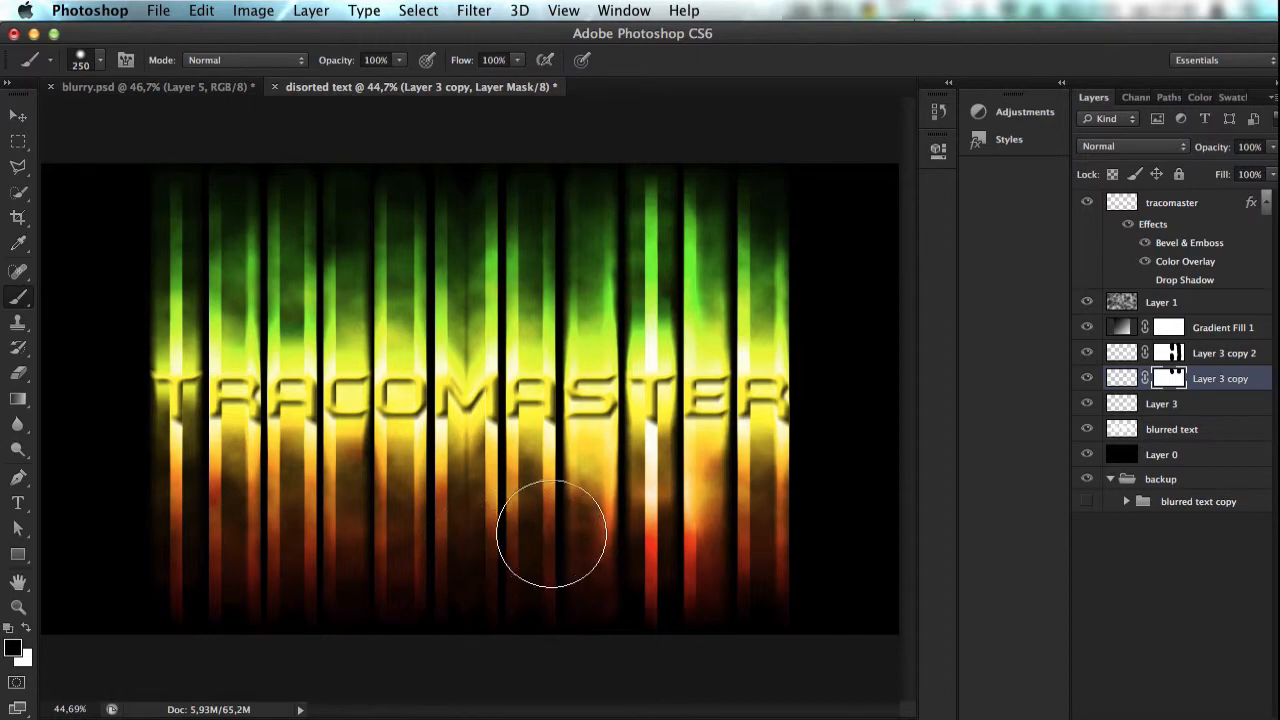
mouse_move(739, 507)
mouse_down()
mouse_move(729, 629)
mouse_move(751, 491)
mouse_up()
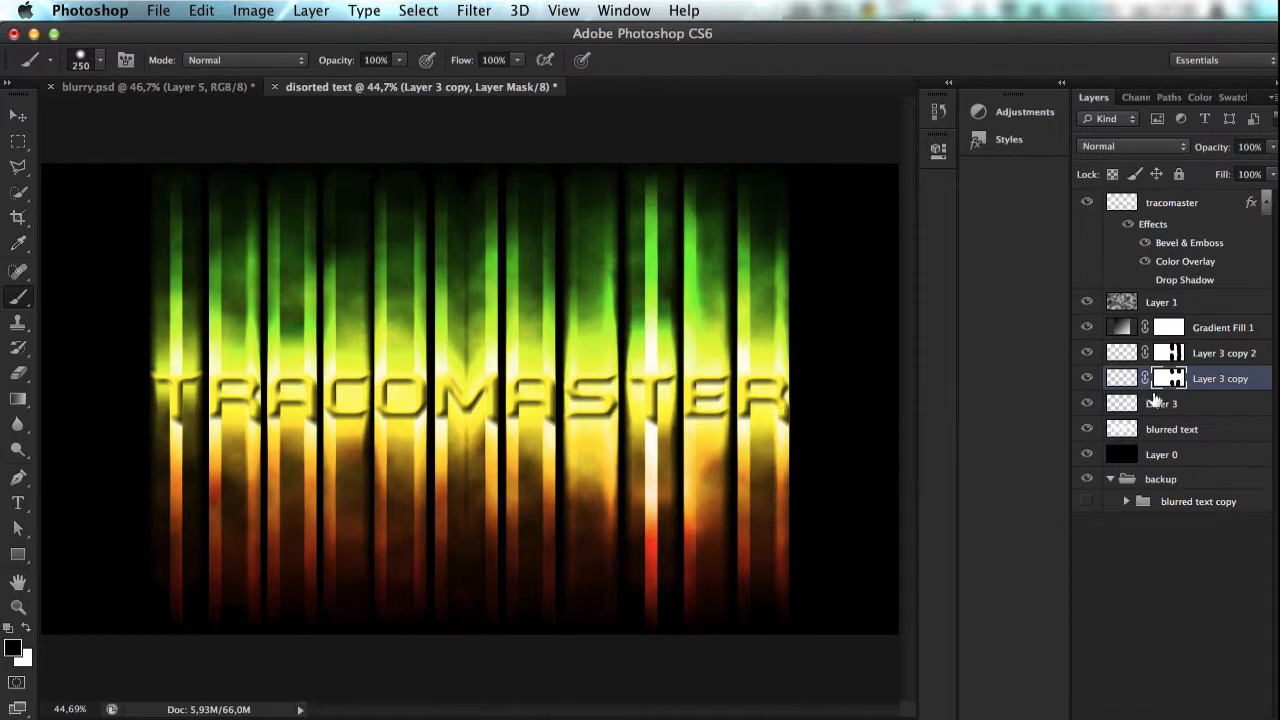
Step: Add a layer mask to Layer 3 and paint black over the upper ends of the S and E streaks
click(1176, 405)
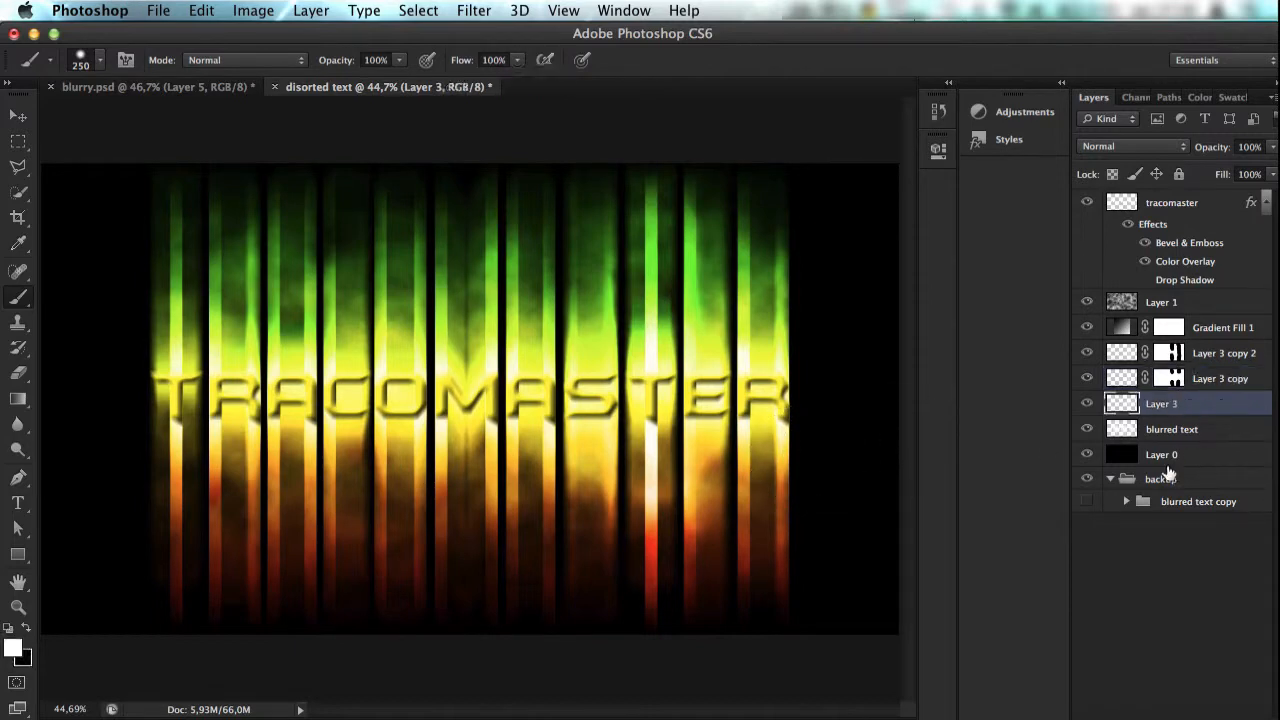
click(1158, 718)
mouse_move(658, 595)
mouse_down()
mouse_move(666, 583)
mouse_move(548, 572)
mouse_up()
key(super+z)
key(alt+super+z)
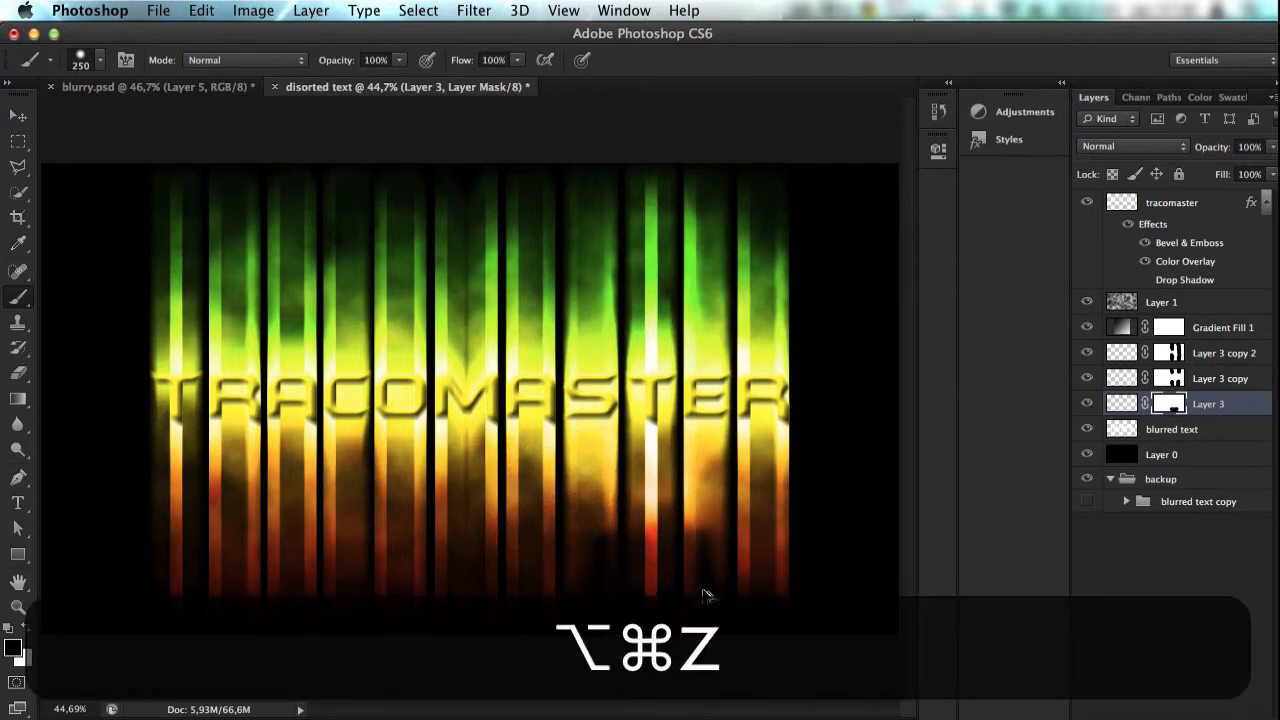
click(753, 217)
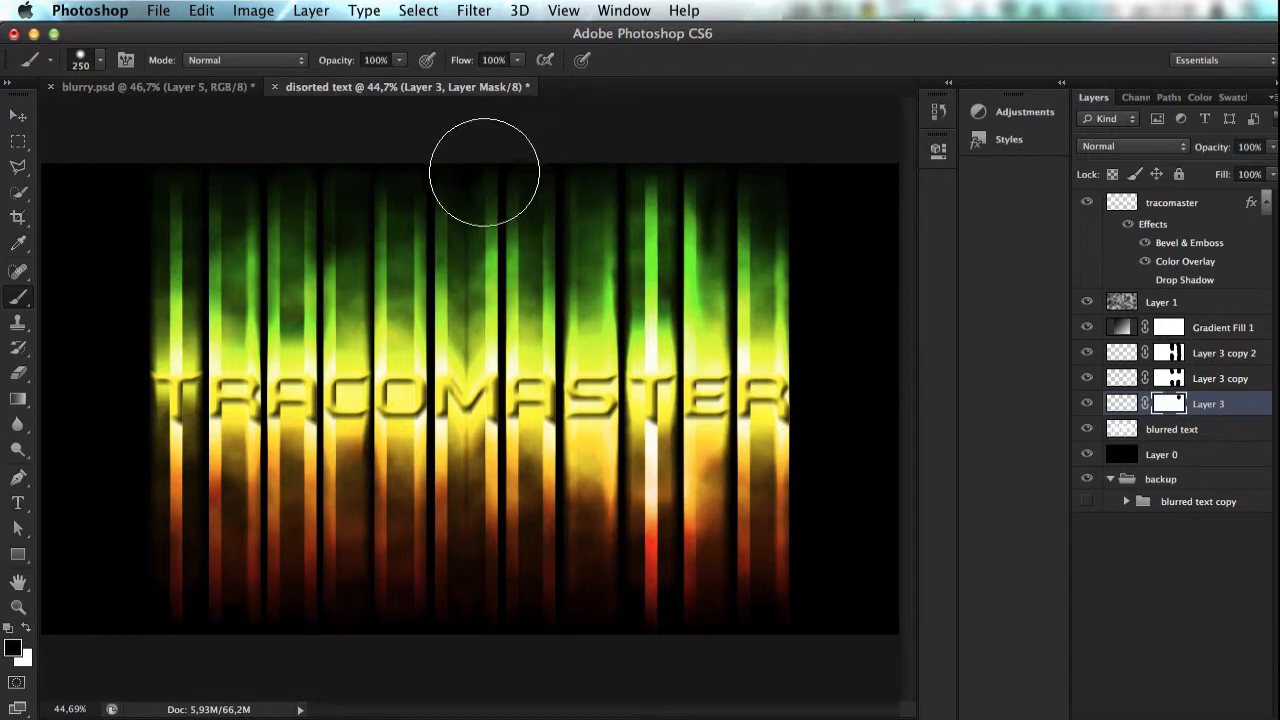
click(576, 203)
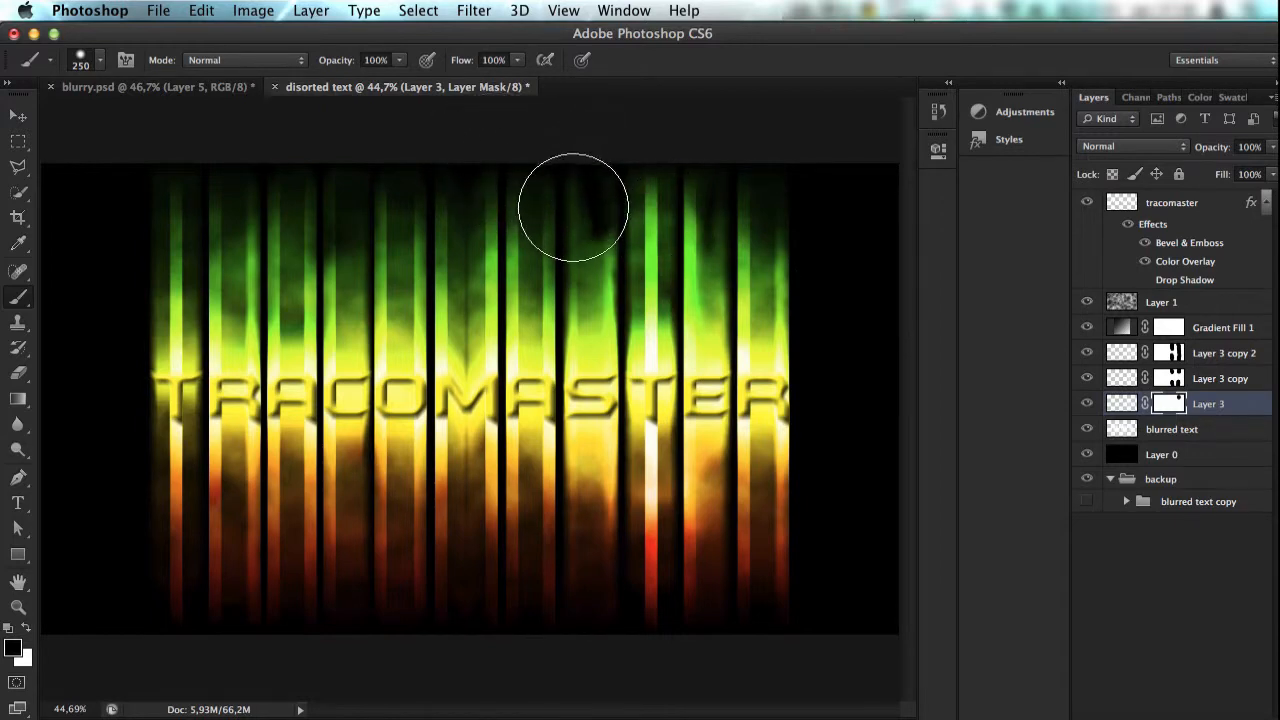
Step: Add a vector mask to Layer 3 copy 2, check its mask properties, and make the existing layer mask active
click(1168, 434)
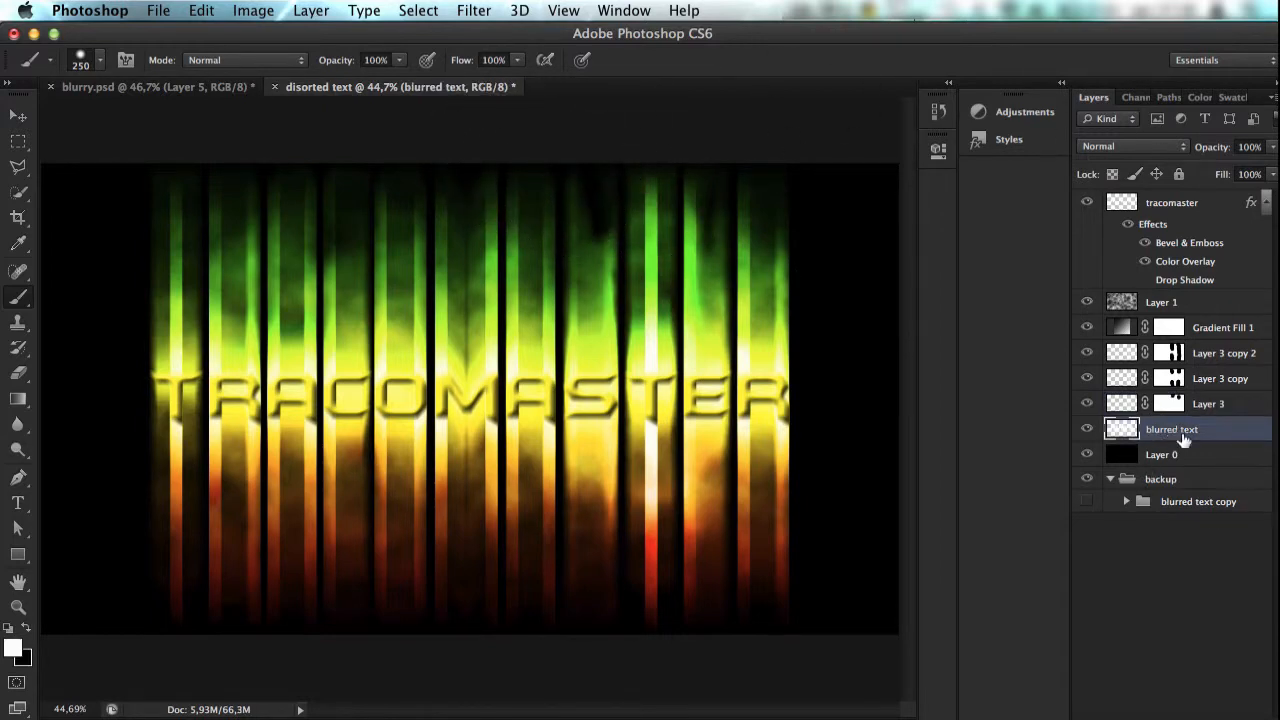
click(1205, 352)
click(1146, 698)
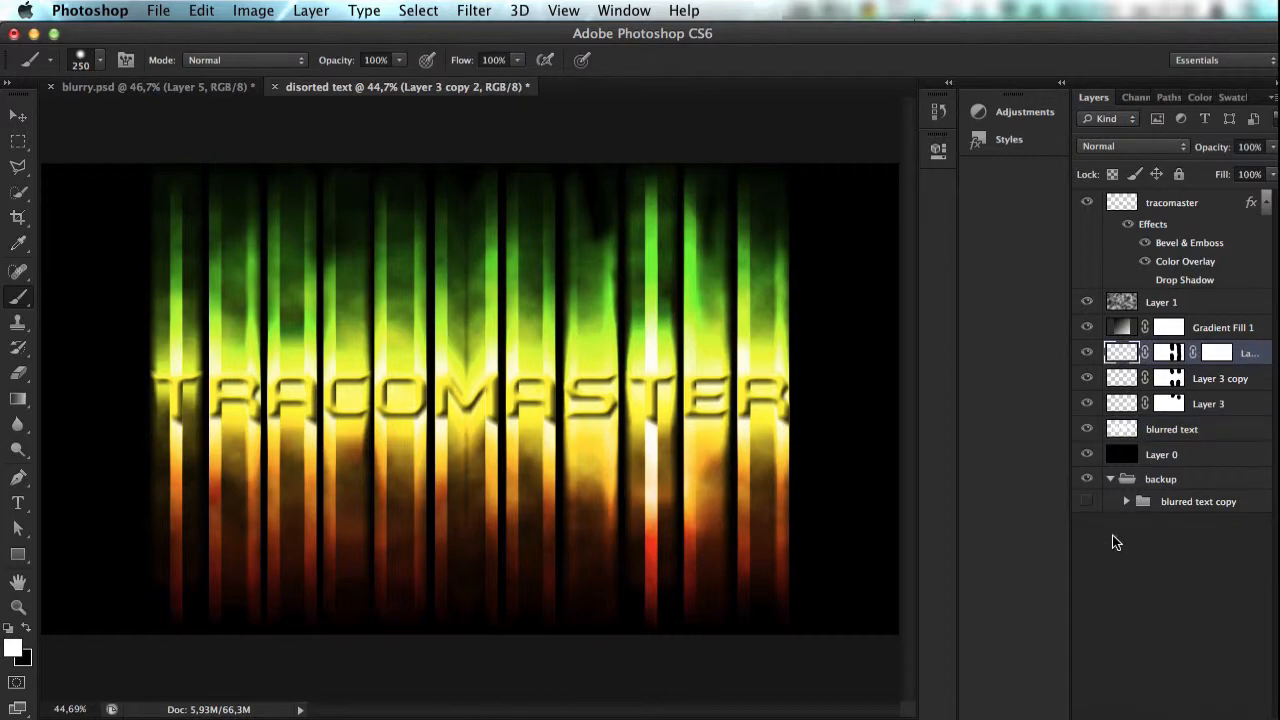
double_click(1213, 353)
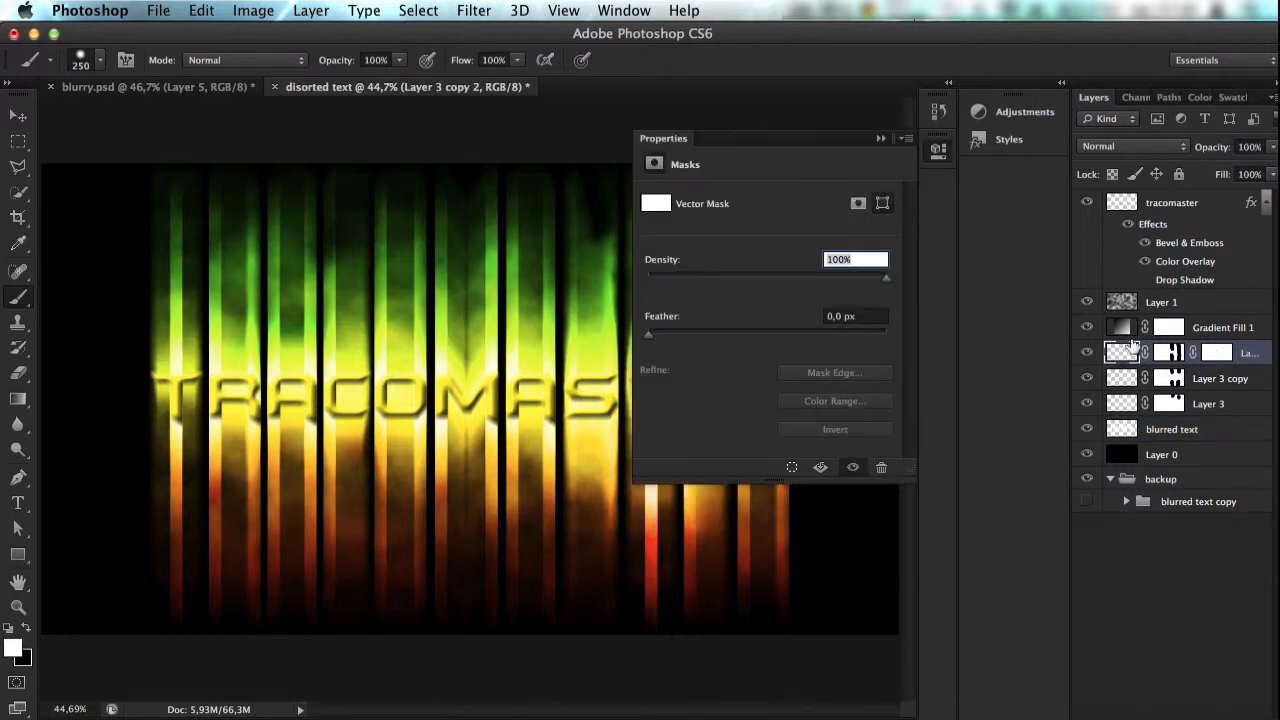
click(881, 141)
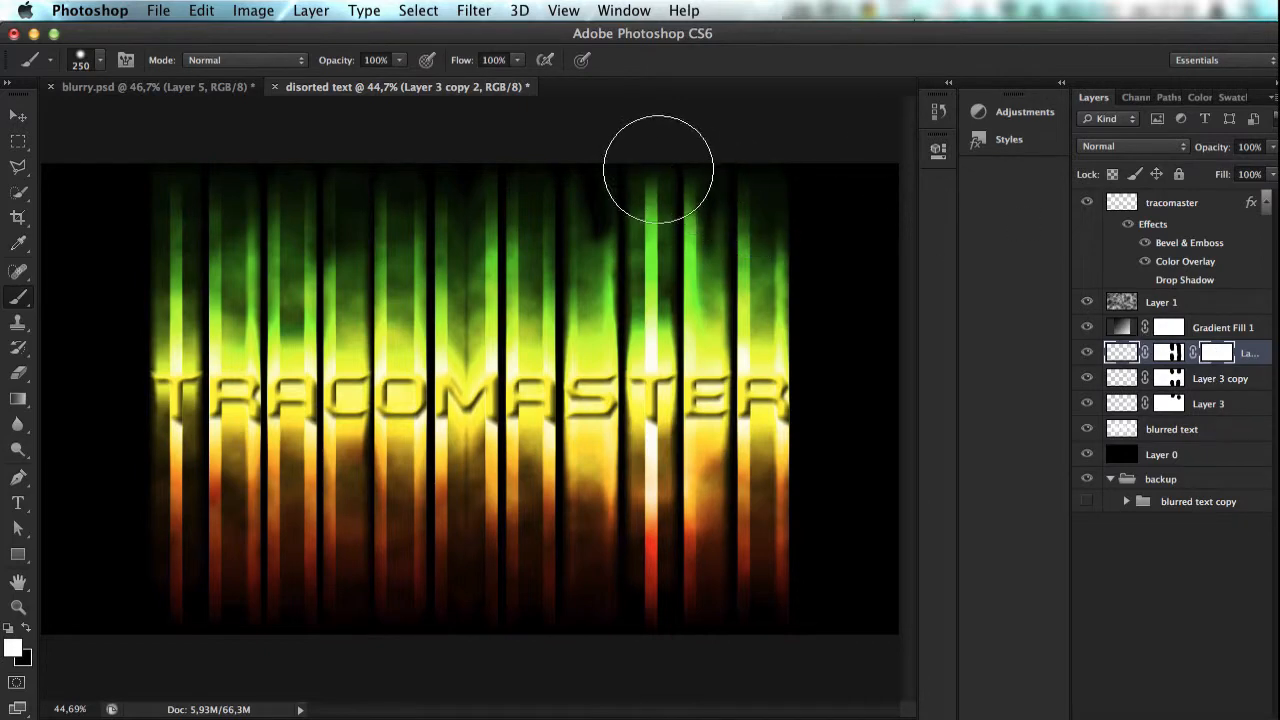
click(1167, 352)
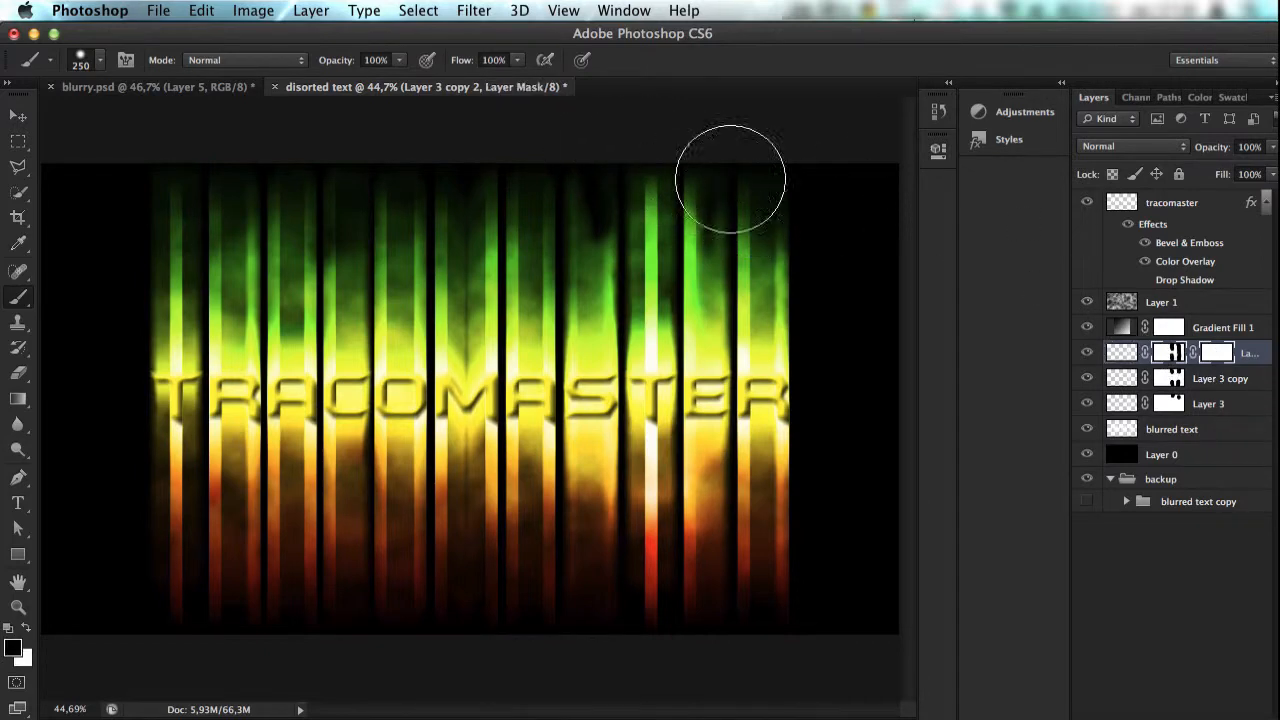
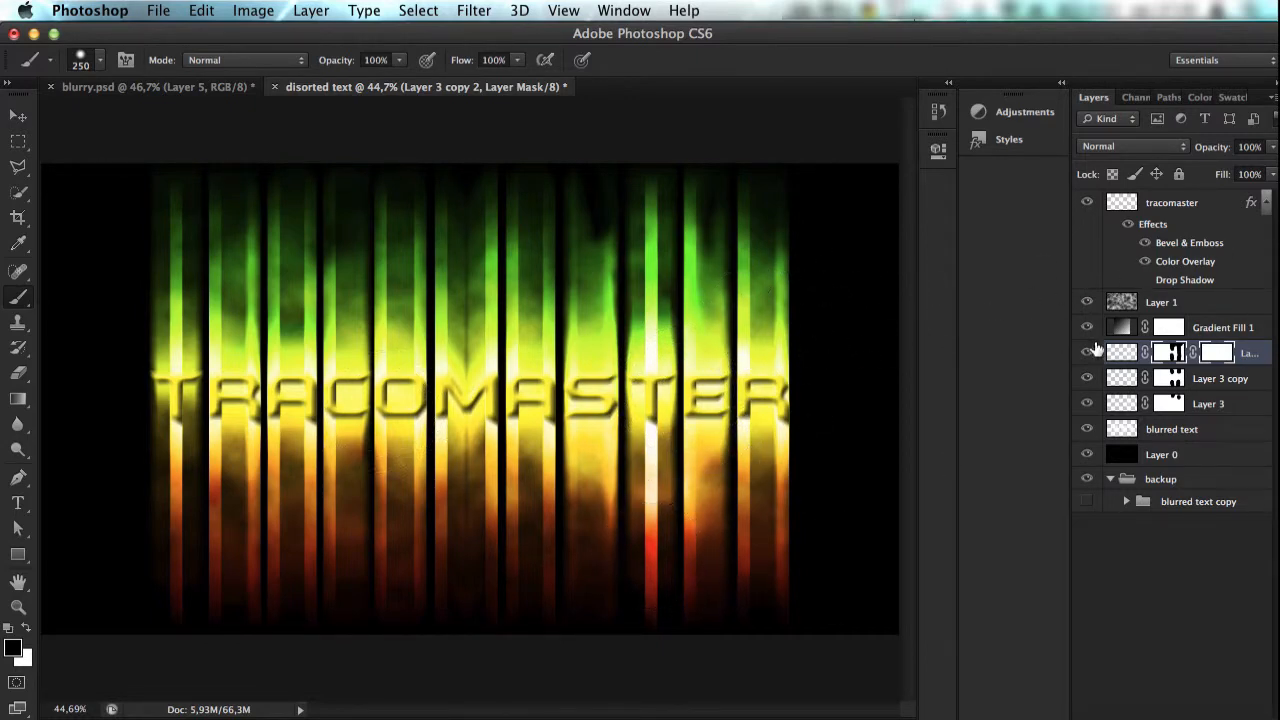
Step: Group Layer 3 copy 2, Layer 3 copy and Layer 3, and name the group "t"
key(shift)
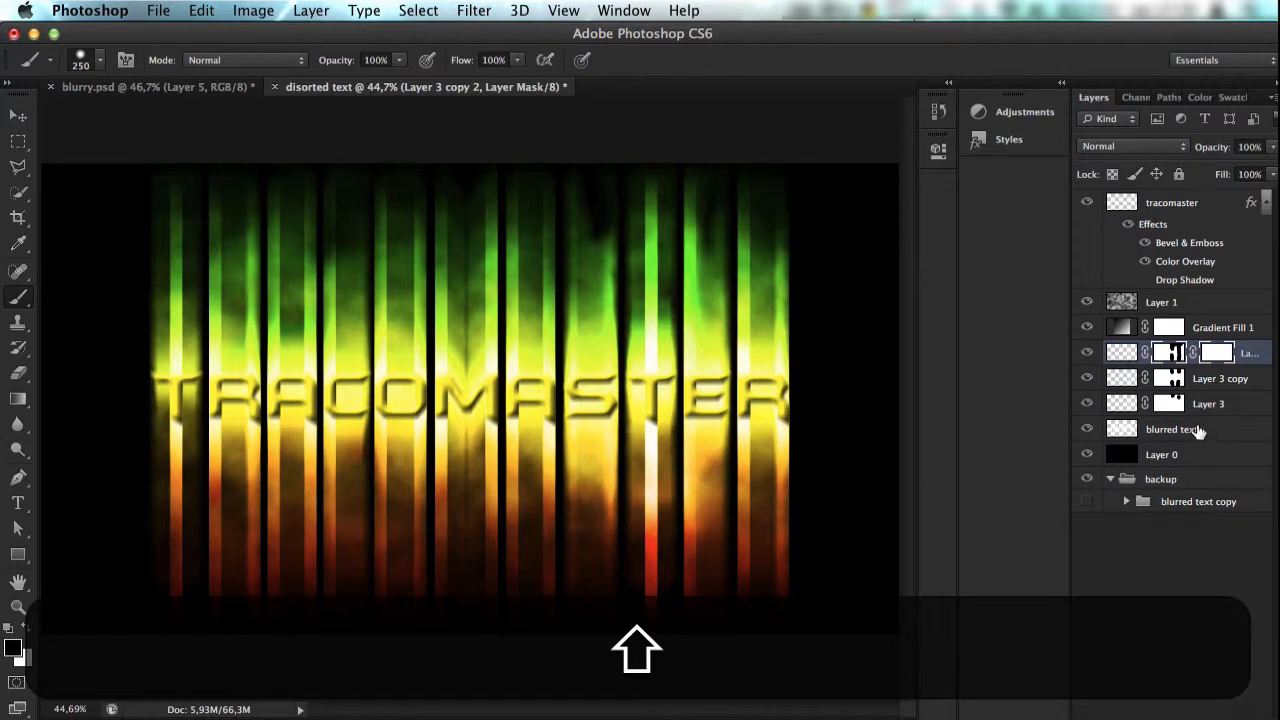
shift+click(1210, 404)
key(super+g)
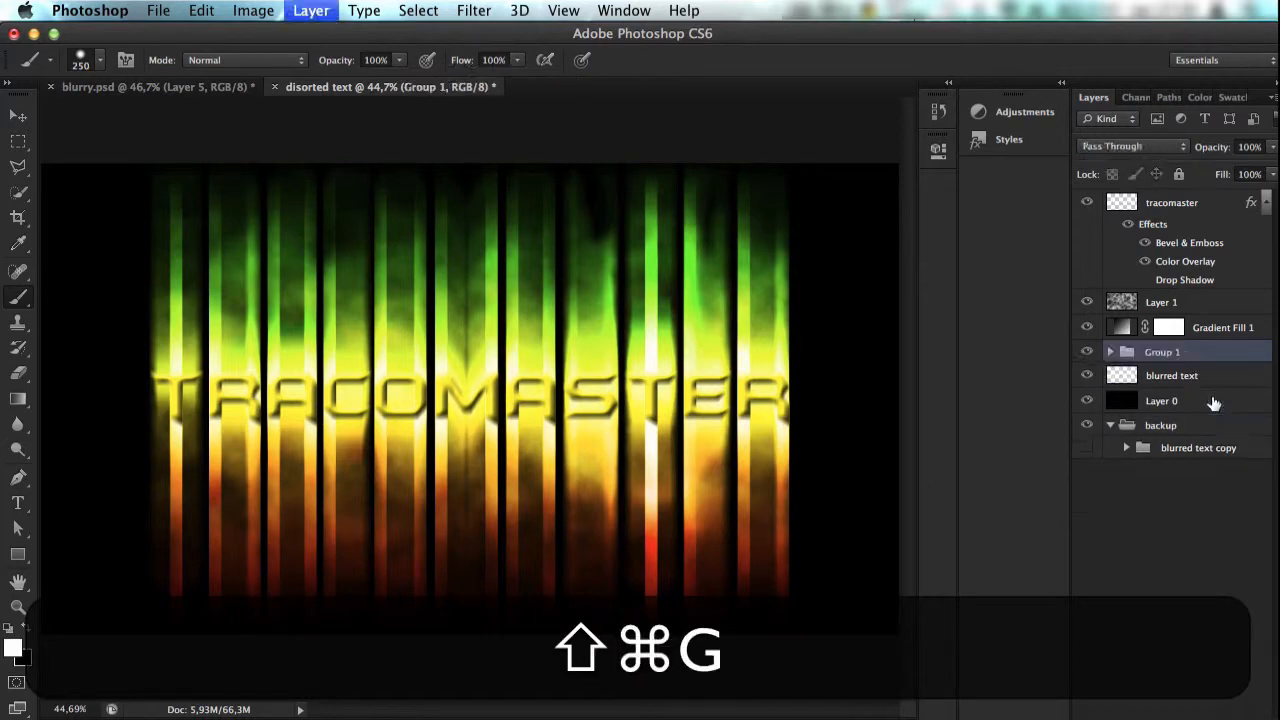
double_click(1173, 352)
text(t)
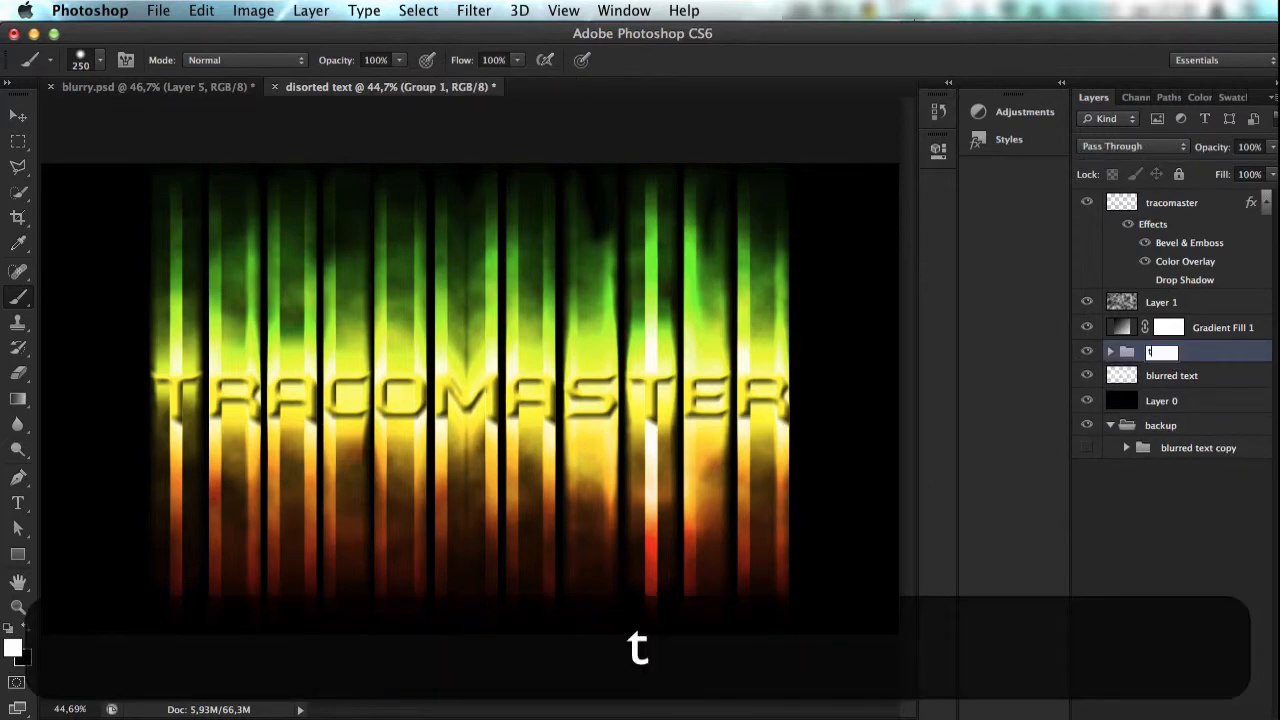
key(Return)
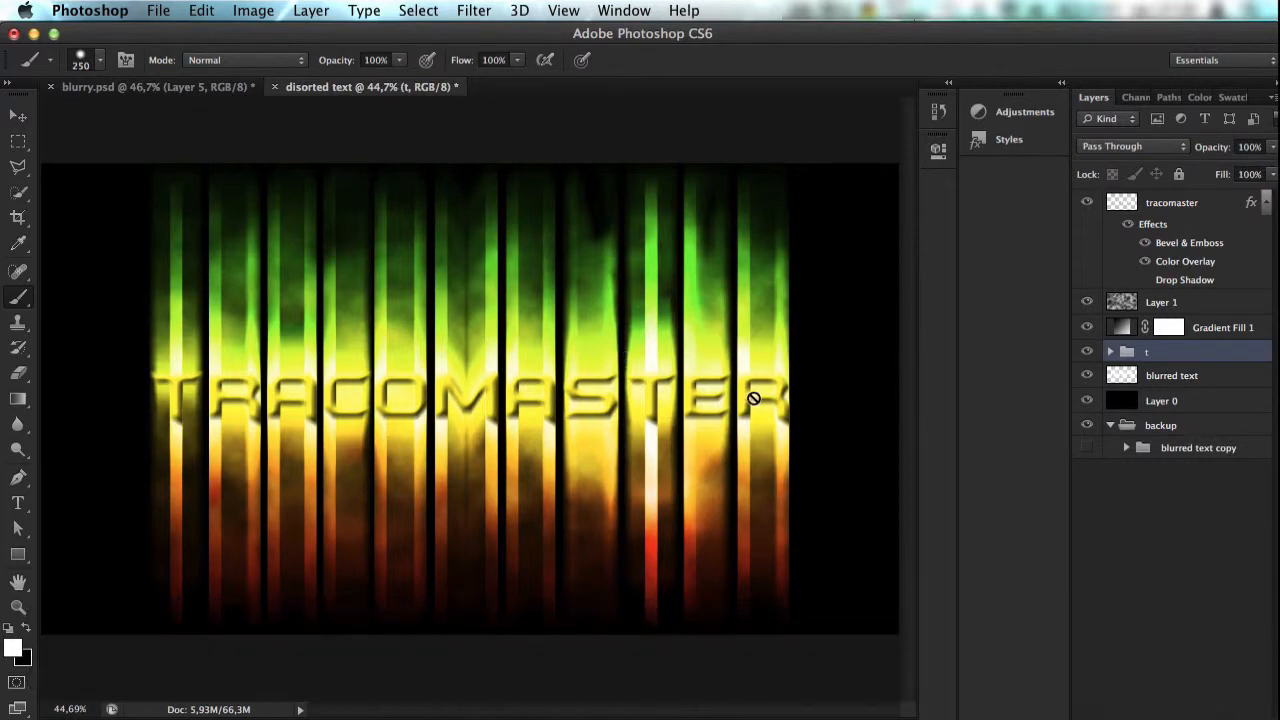
Step: Rename the group of Layer 3 streak layers as "Trouble t"
double_click(1157, 357)
click(1070, 250)
key(Return)
double_click(1145, 352)
click(966, 250)
key(shift+BackSpace)
text(Trouble)
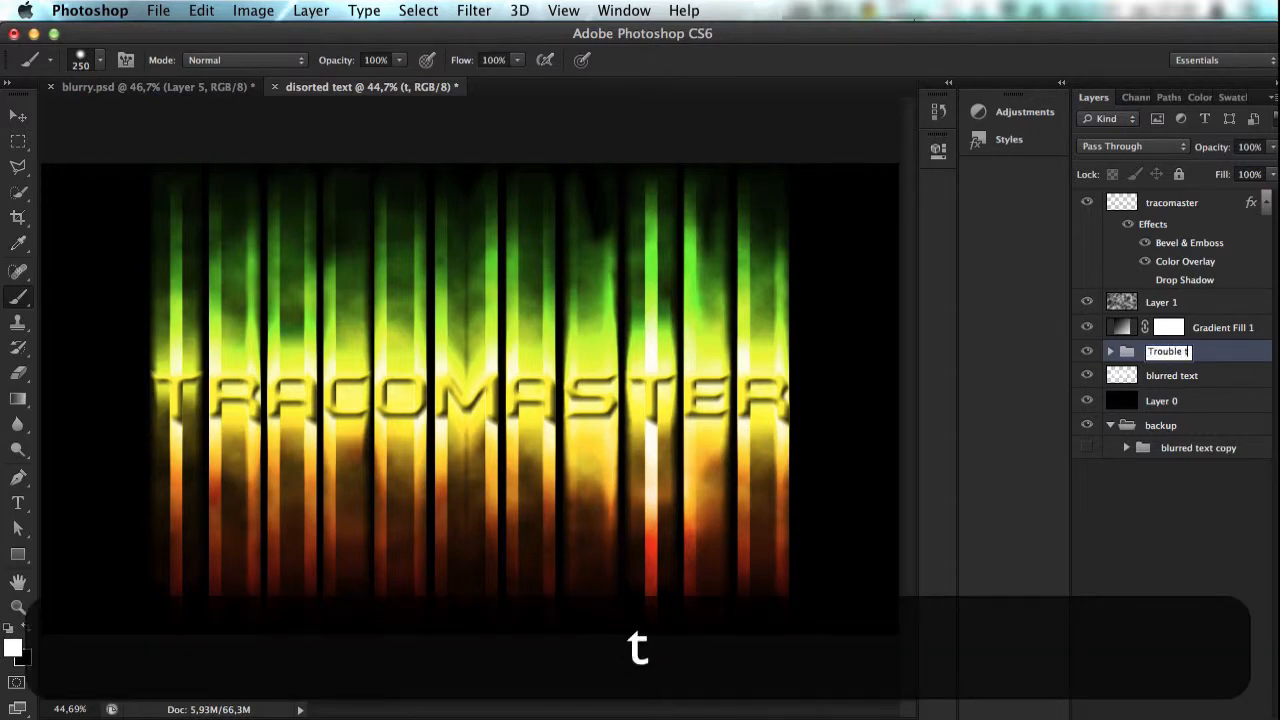
key(Return)
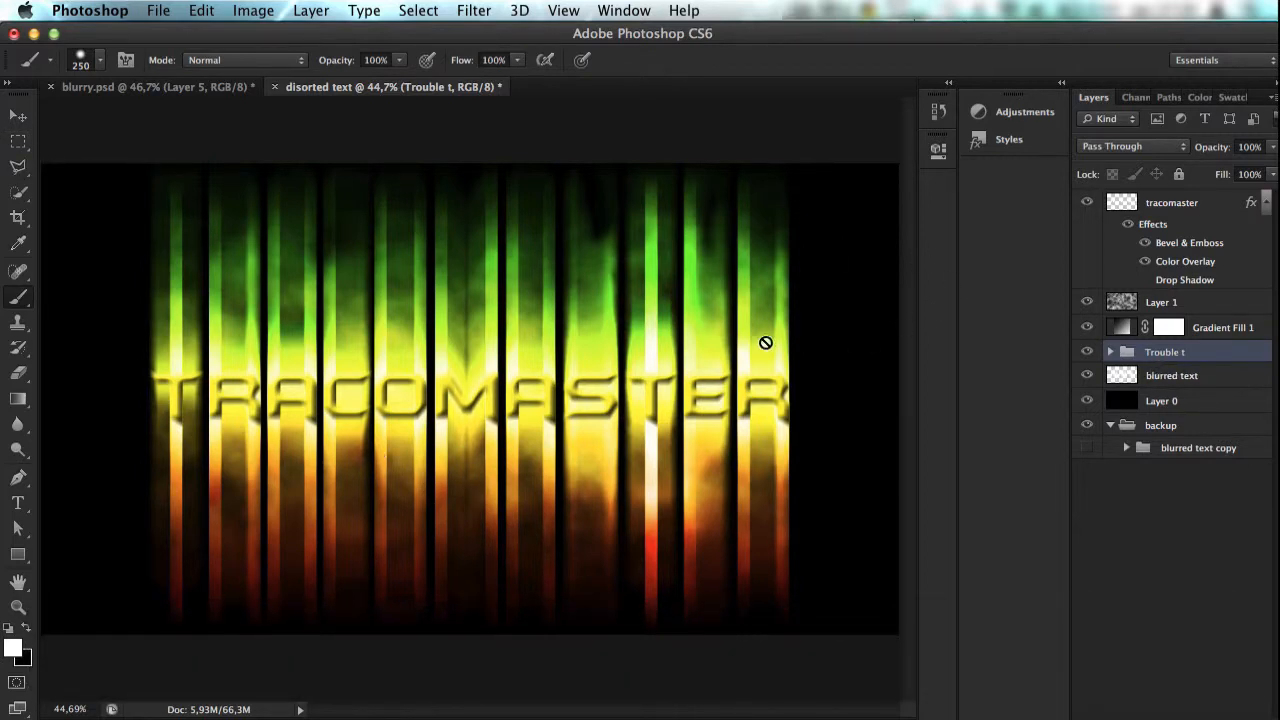
key(super)
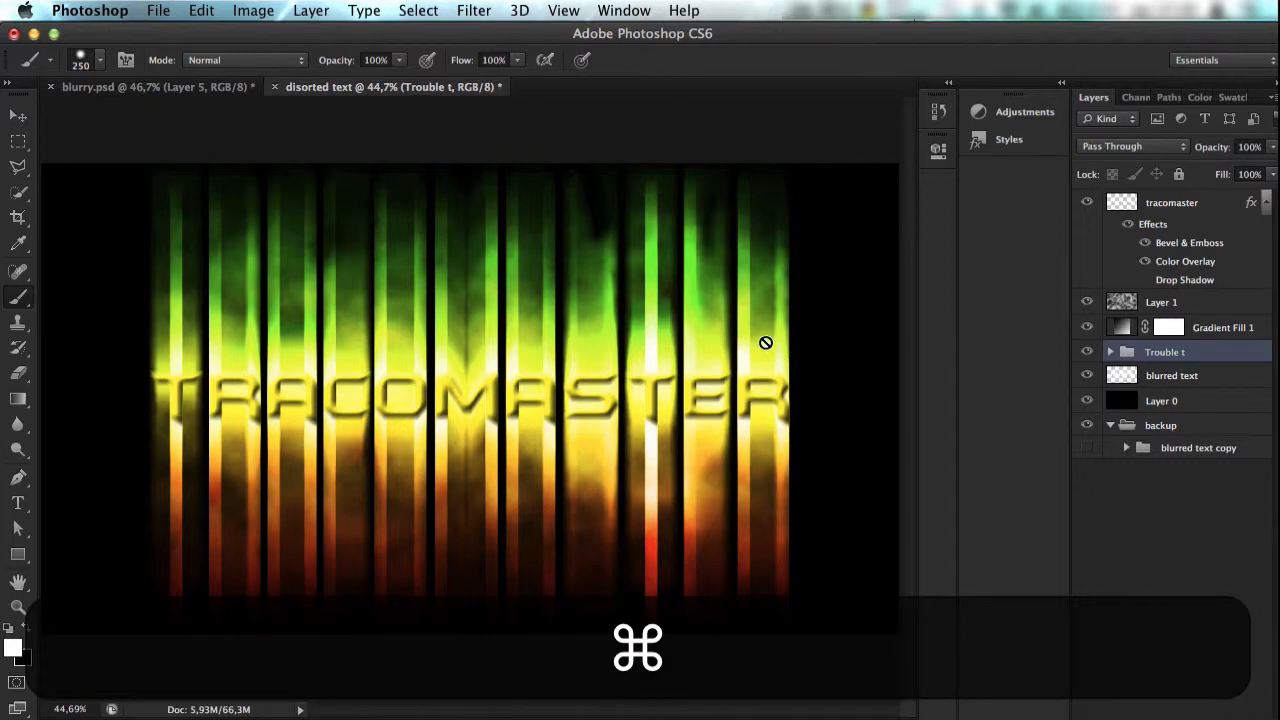
scroll(765, 343, up, 3)
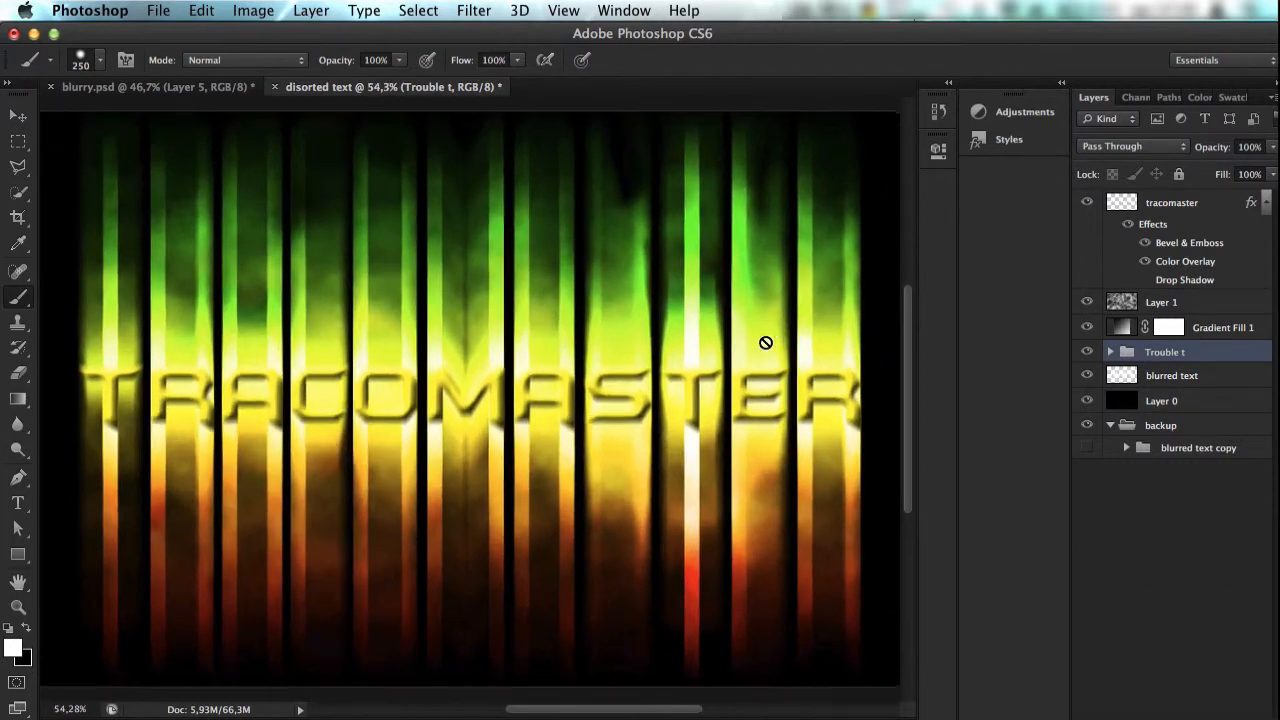
scroll(765, 343, down, 4)
scroll(765, 343, up, 1)
scroll(765, 343, down, 1)
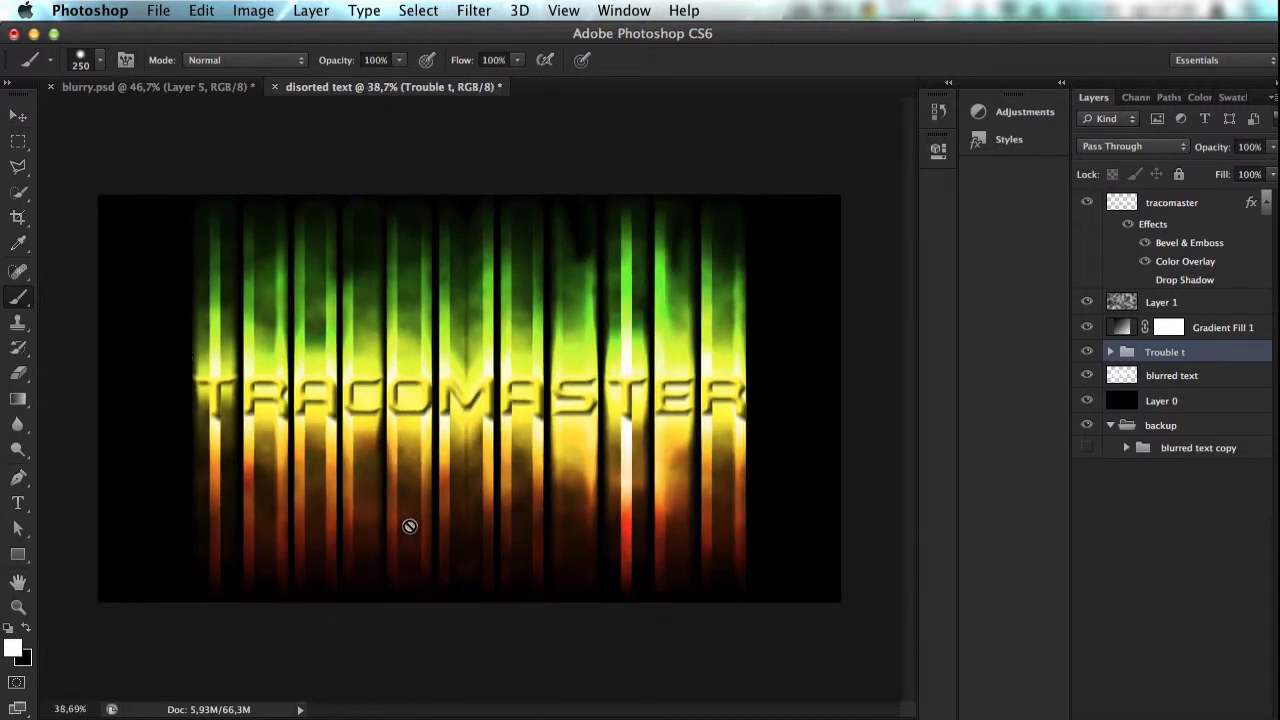
Step: Browse the brush presets and choose the 63 px textured brush tip
click(101, 60)
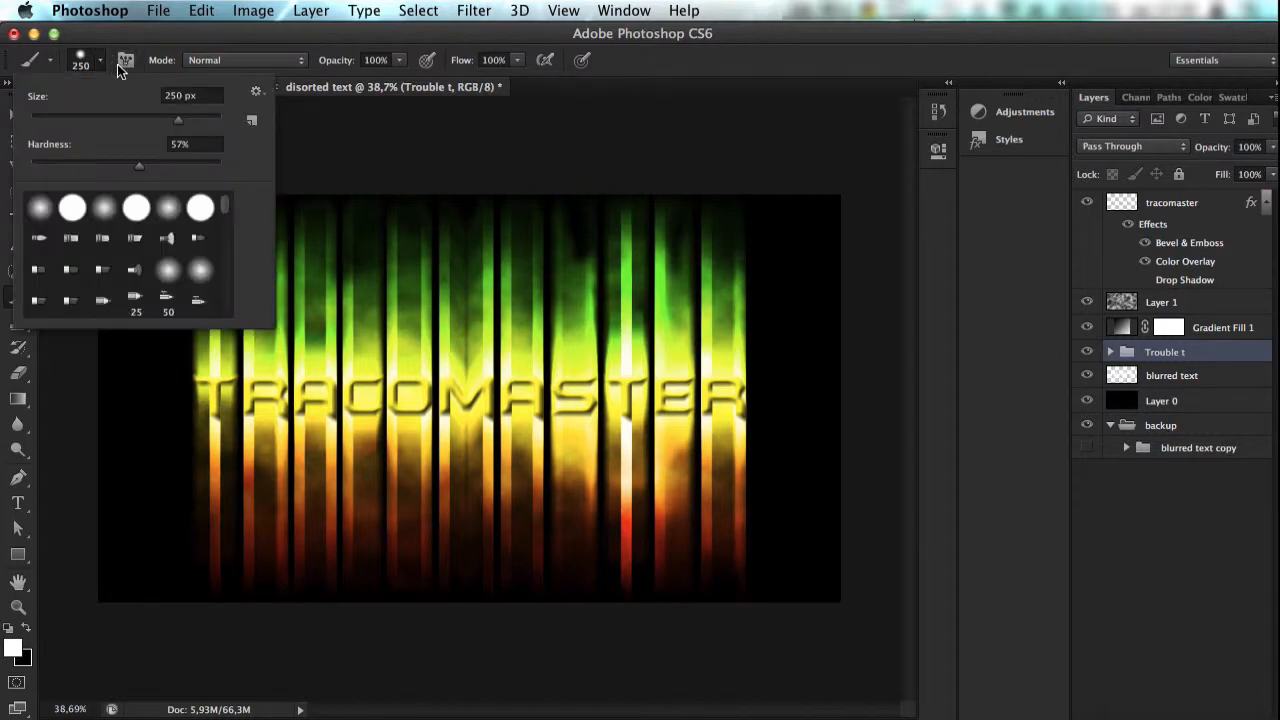
scroll(224, 237, down, 10)
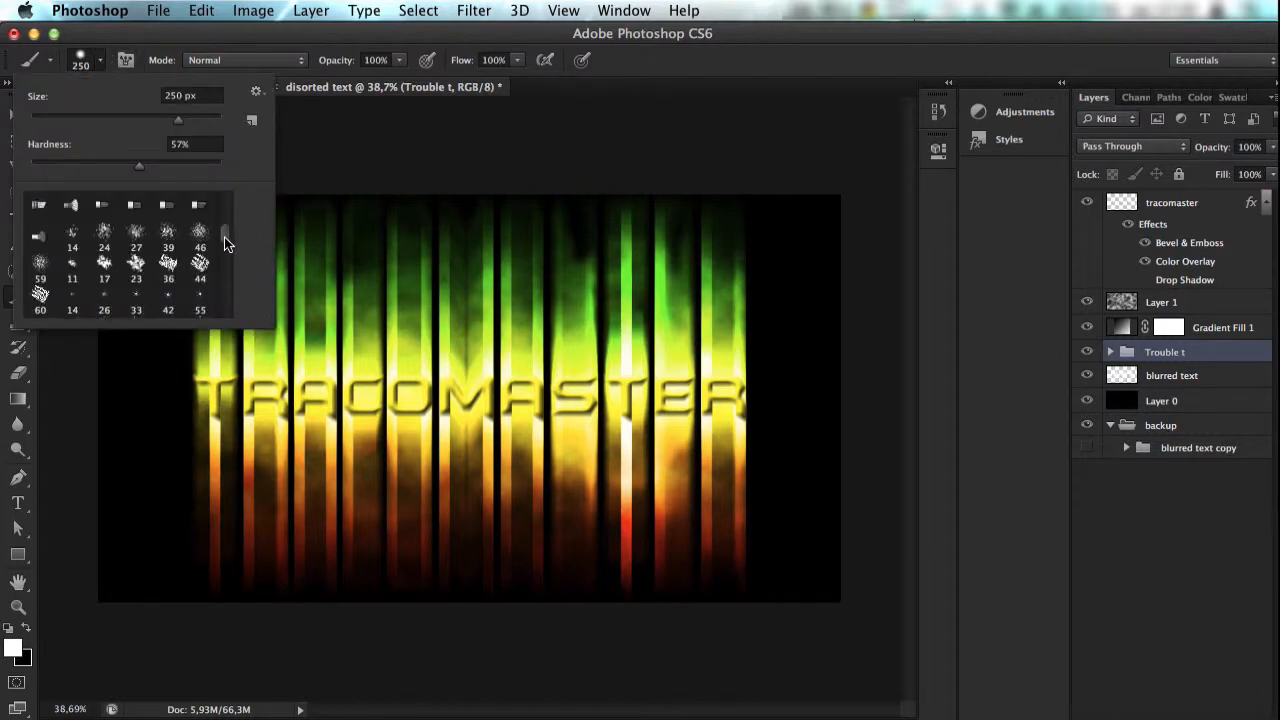
scroll(226, 223, up, 5)
drag(229, 213, 230, 236)
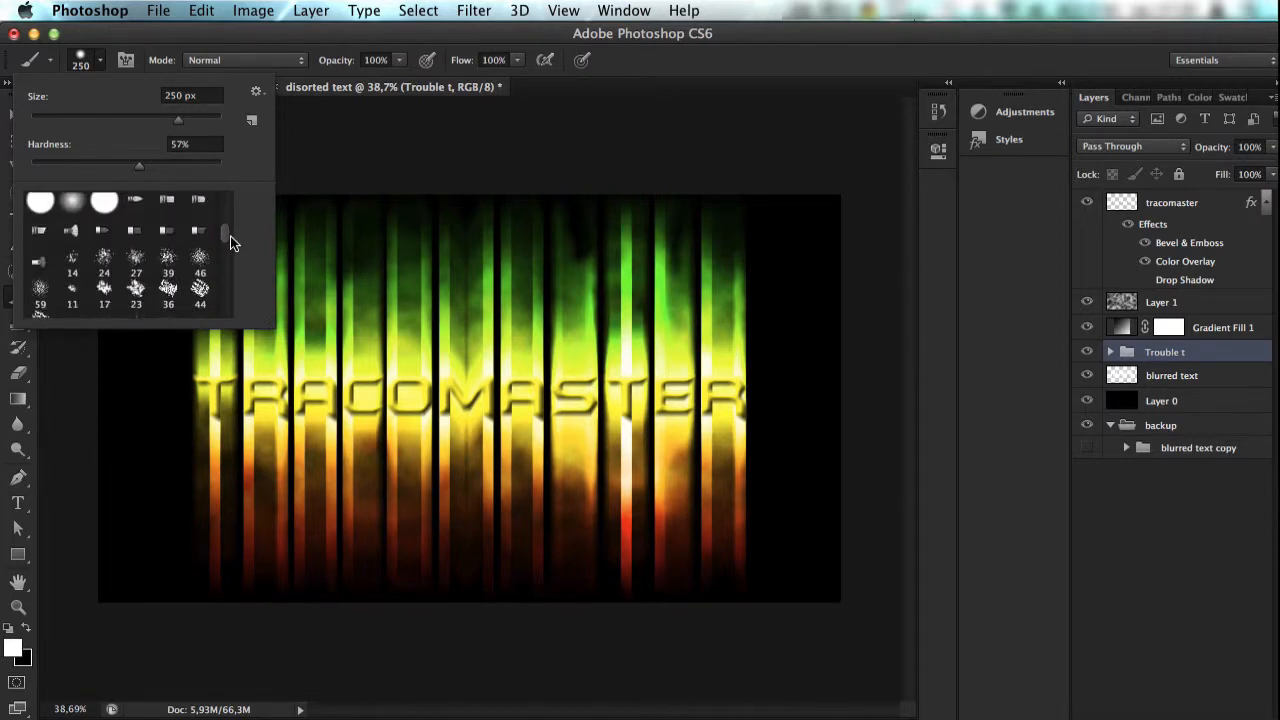
scroll(229, 240, down, 5)
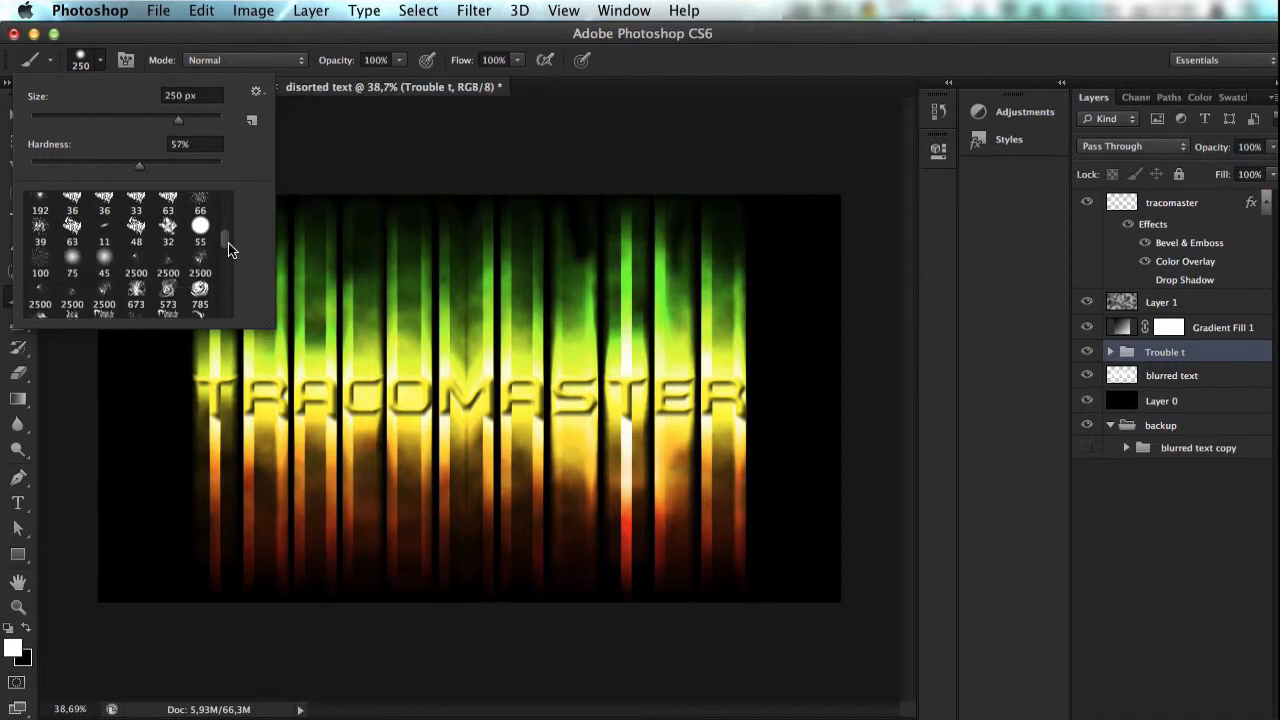
click(72, 228)
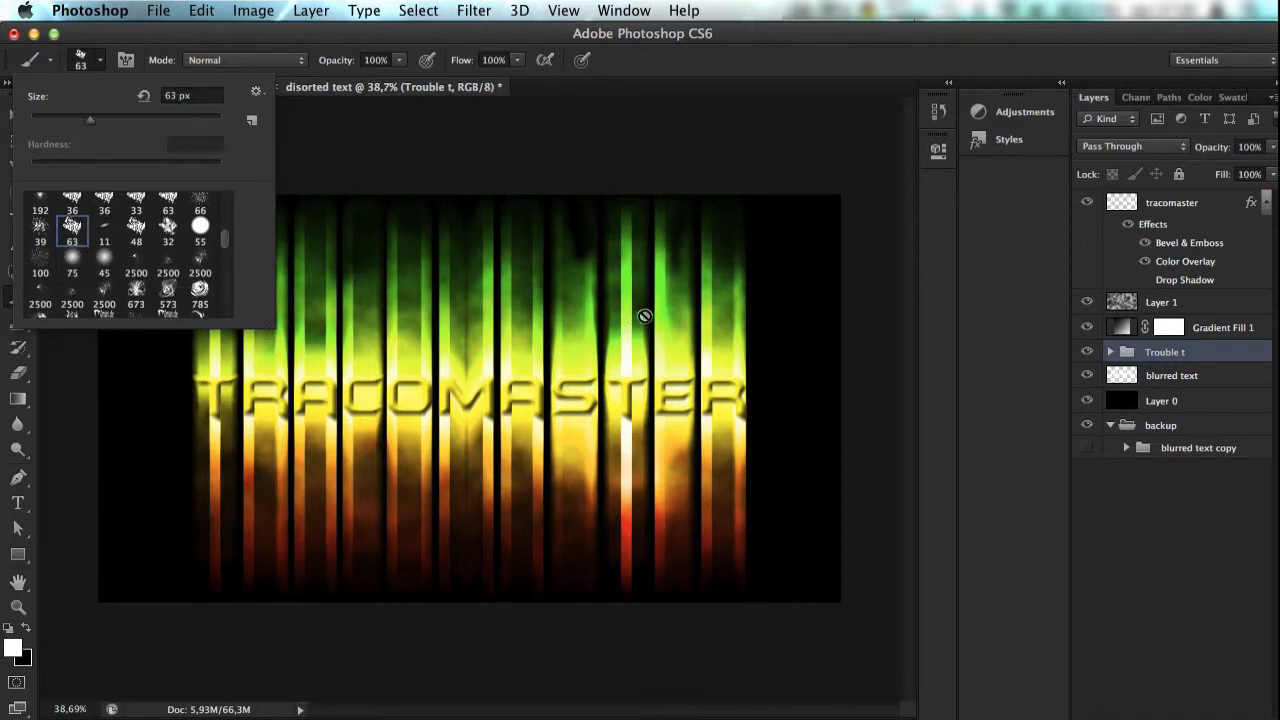
click(109, 62)
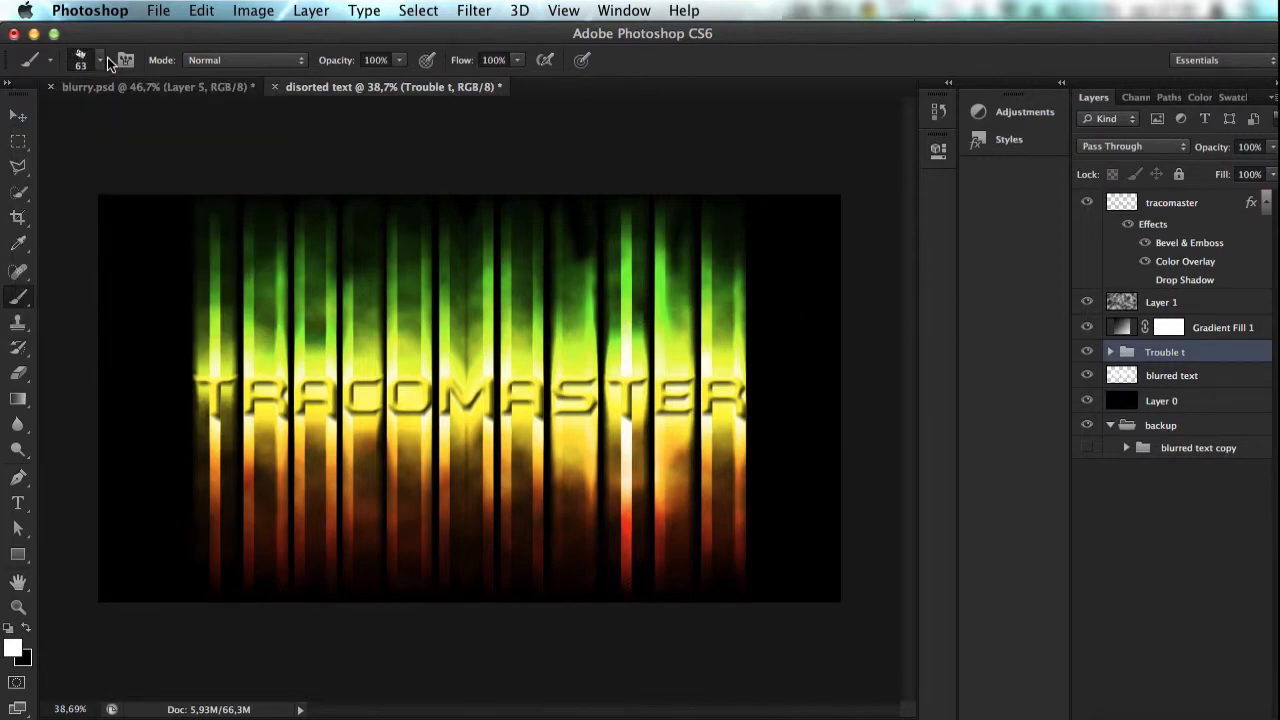
Step: Create a new layer and place it between the blurred text layer and Layer 0
click(1183, 420)
key(shift+super+n)
key(shift+super+Return)
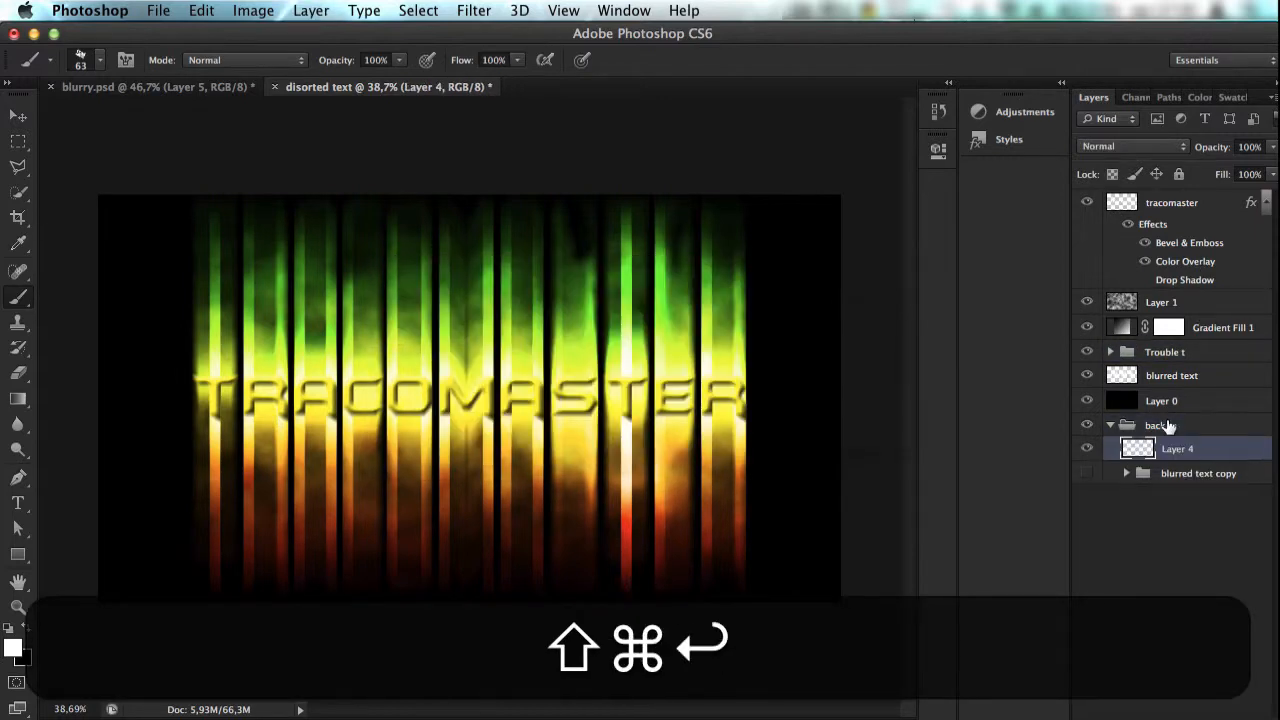
drag(1171, 448, 1165, 392)
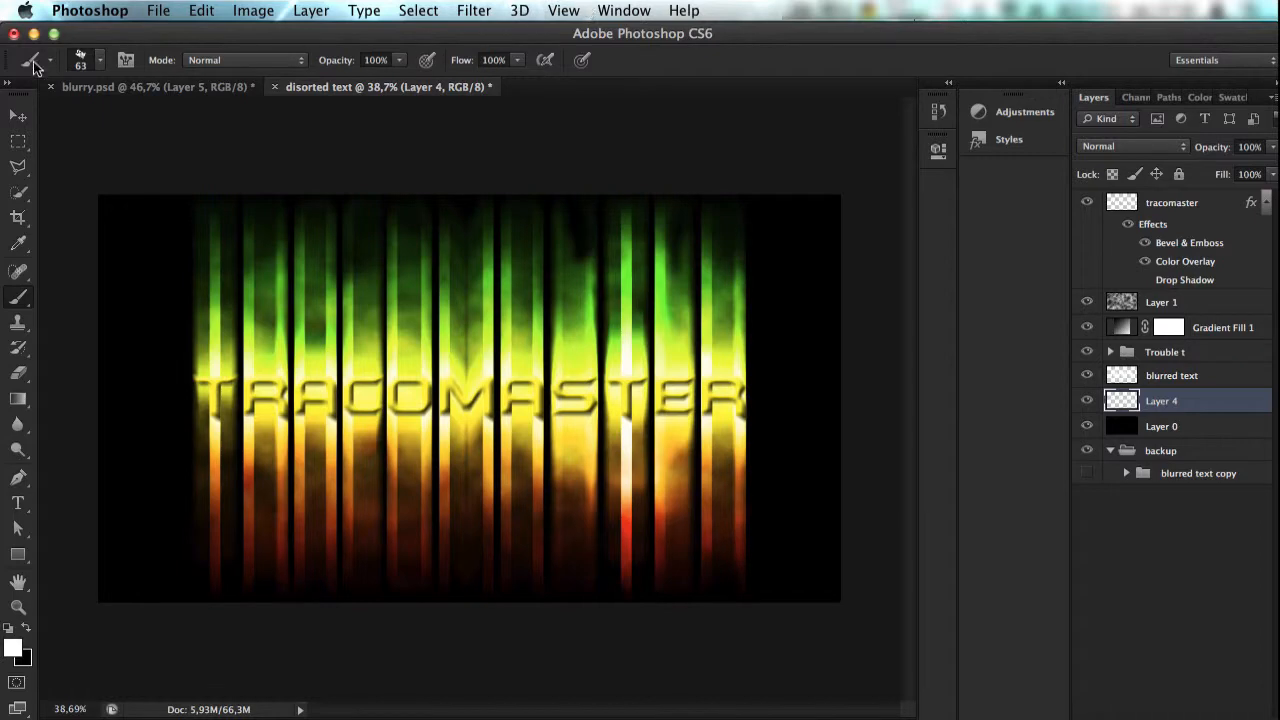
Step: Set the 63 px textured brush tip's size to 366 px
click(101, 57)
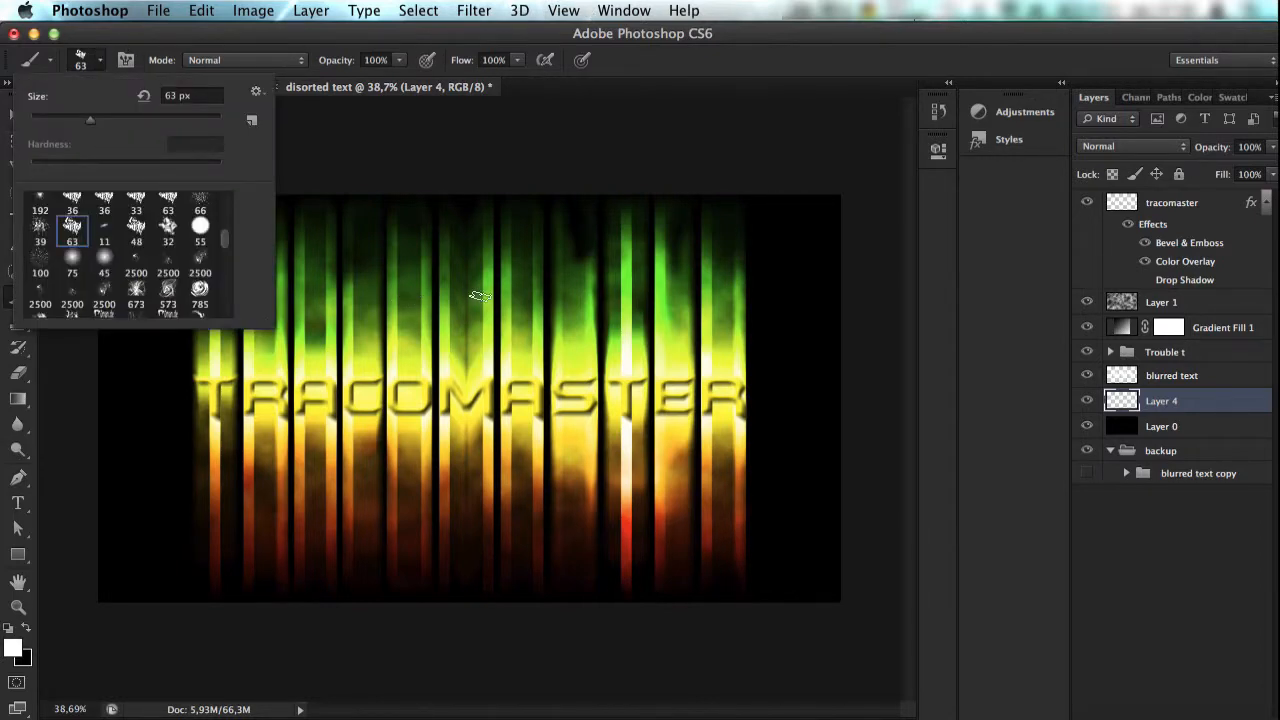
click(160, 116)
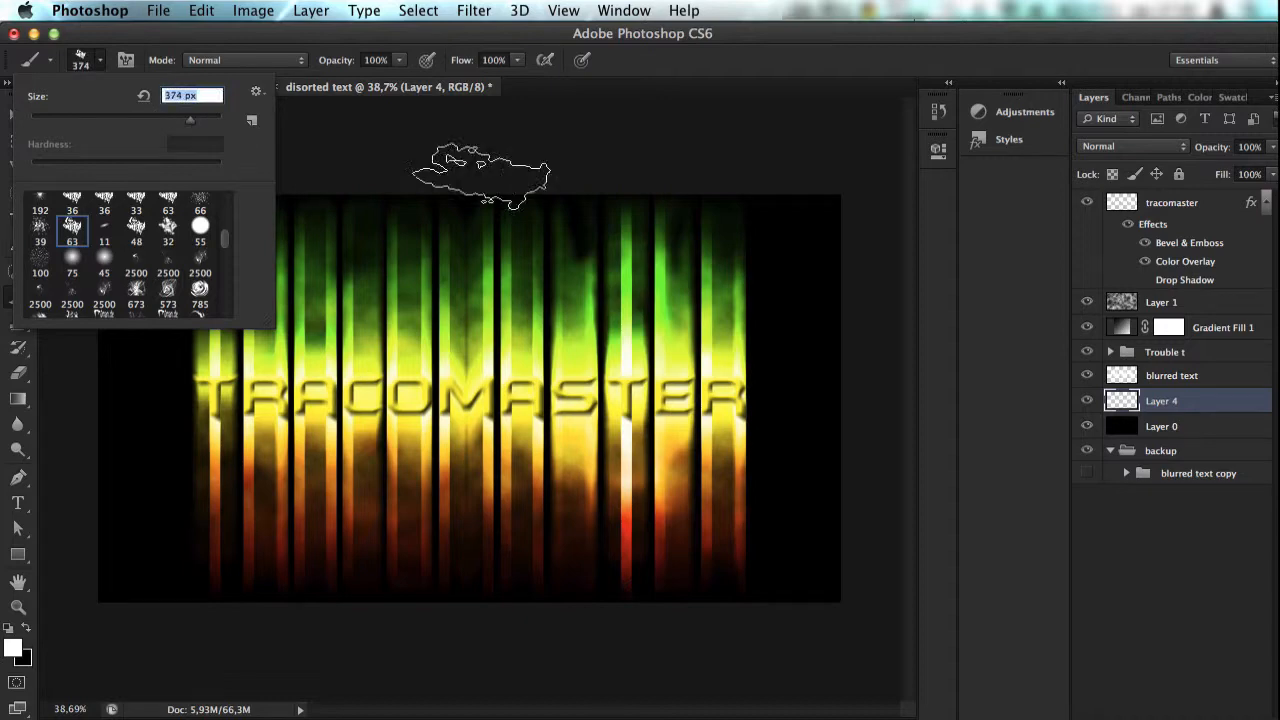
key(Left)
key(Down)
key(Down)
key(Down)
key(Down)
key(Down)
key(Down)
key(Down)
key(Down)
Step: Find the 399 px particle brush tip among the brush presets and enlarge it to 1684 px
scroll(170, 200, down, 10)
scroll(170, 200, down, 8)
scroll(170, 200, down, 3)
scroll(170, 200, down, 6)
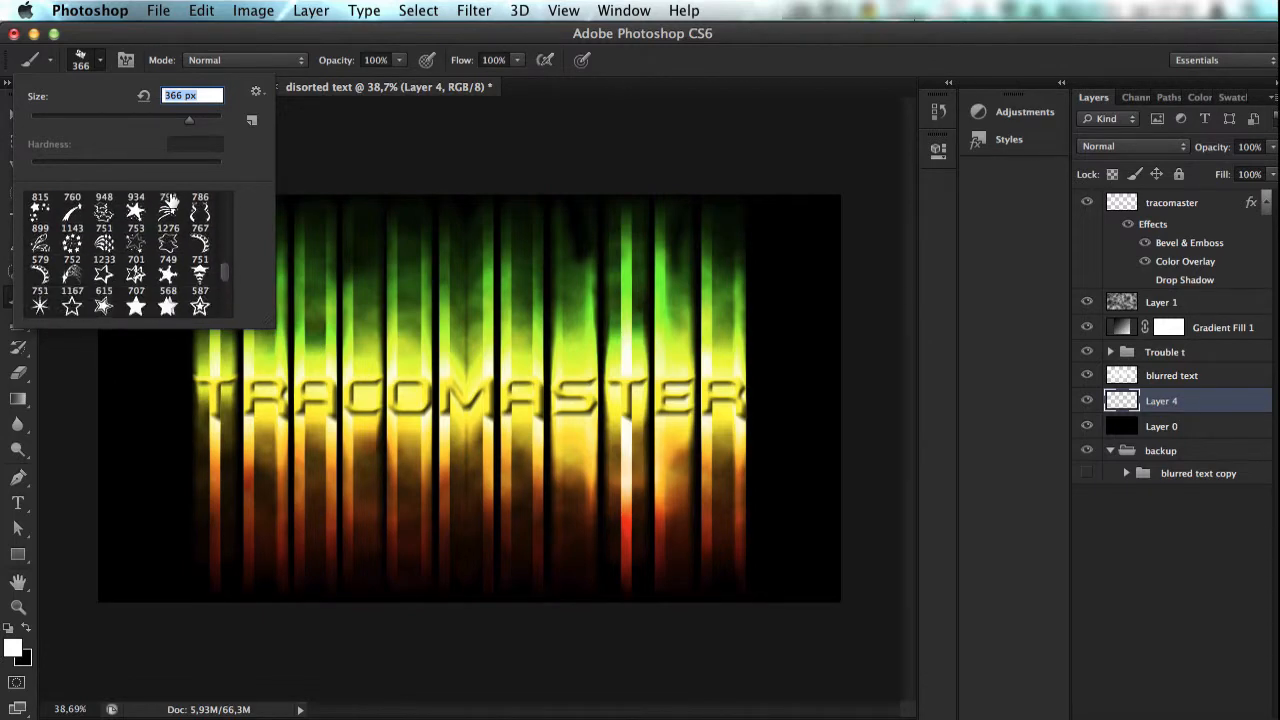
scroll(170, 204, down, 3)
scroll(170, 204, down, 10)
scroll(170, 200, down, 4)
scroll(170, 202, down, 3)
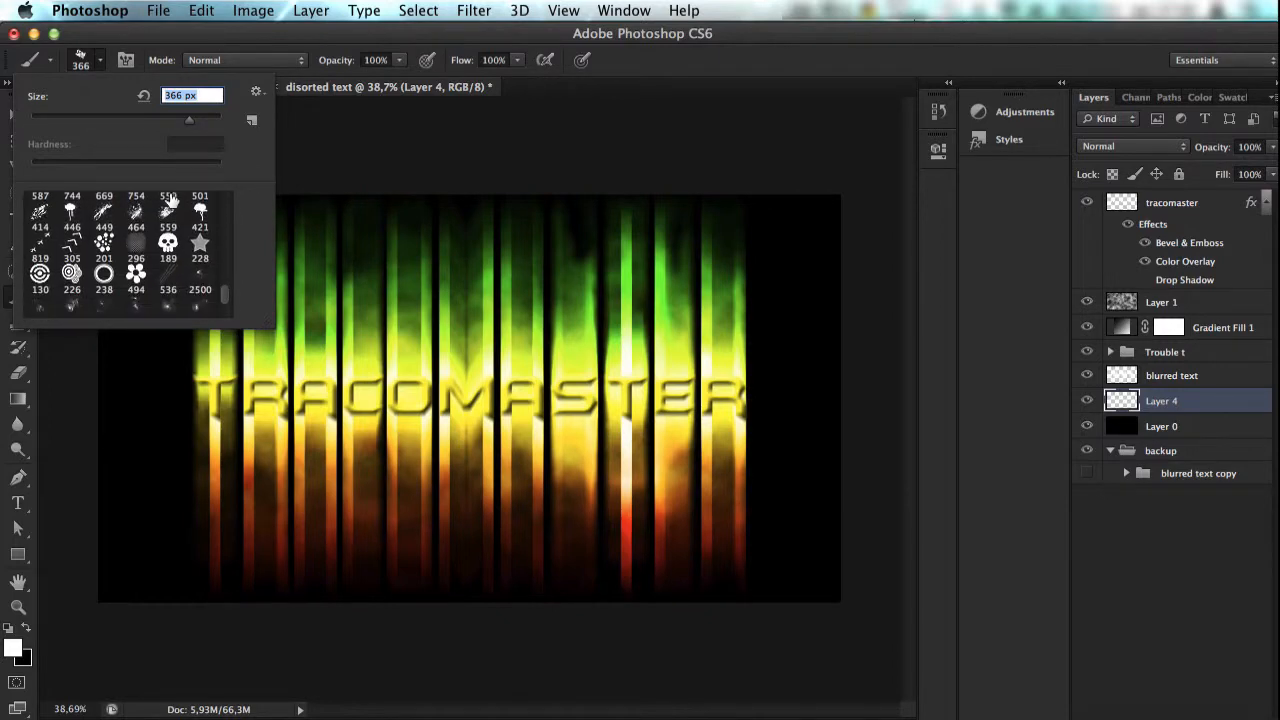
click(198, 280)
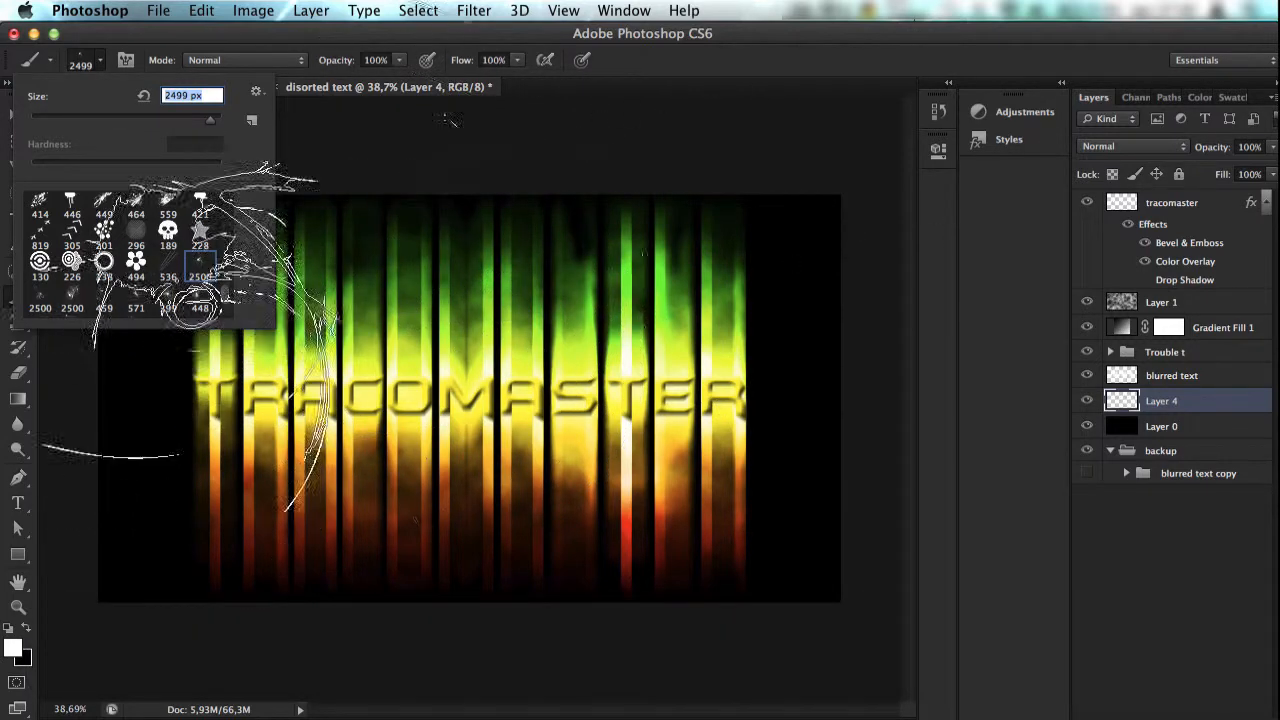
click(165, 292)
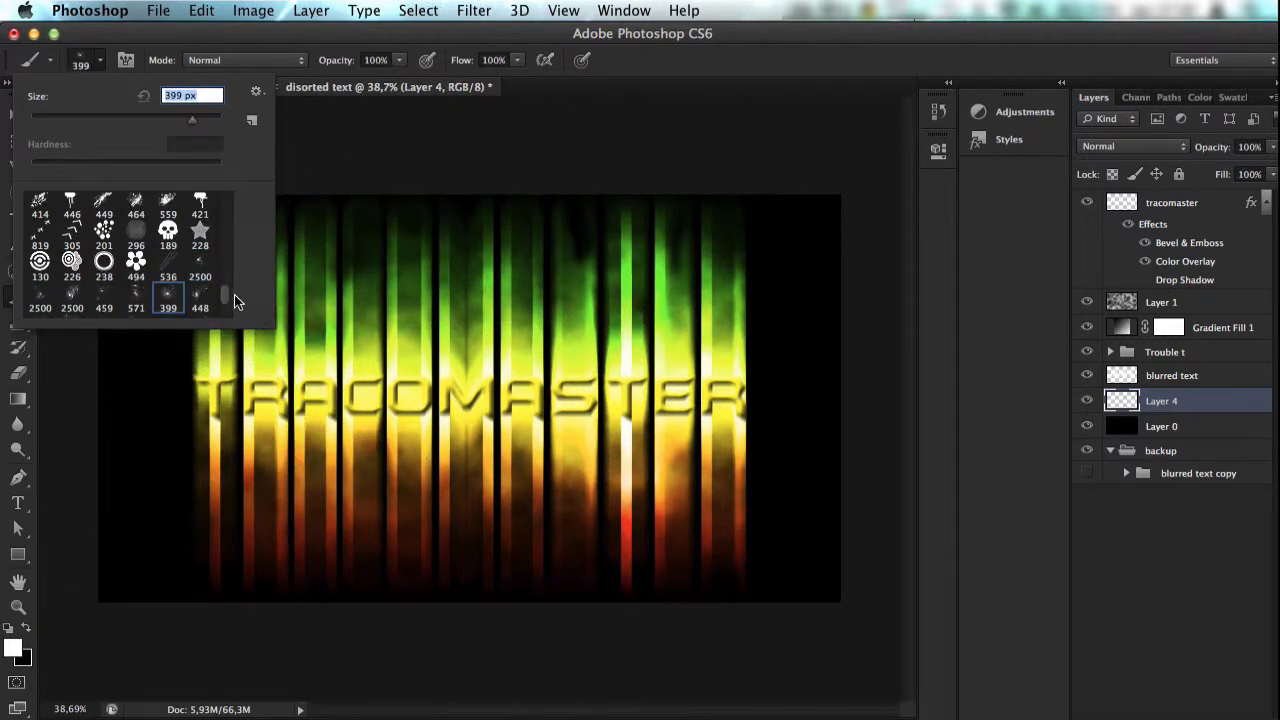
scroll(226, 296, down, 2)
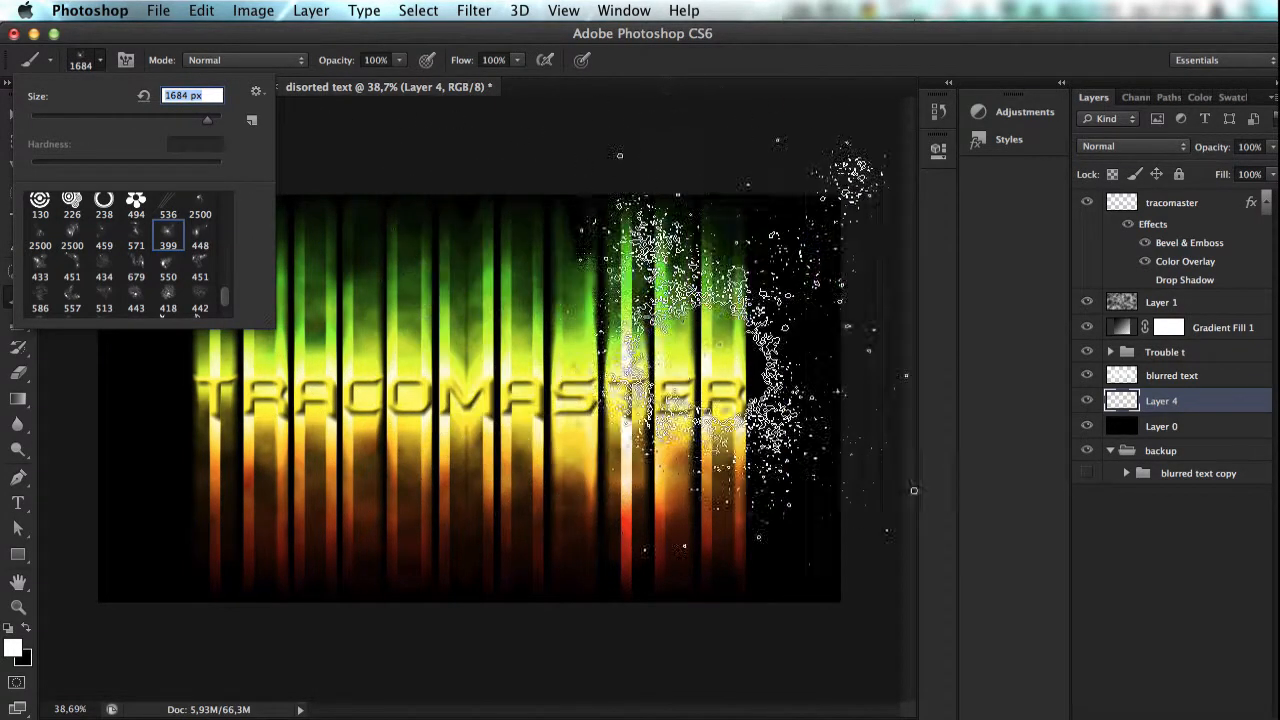
Step: Try stamping the particle brush at 100% opacity on Layer 4 beside the final R, and undo it
click(760, 385)
key(super+z)
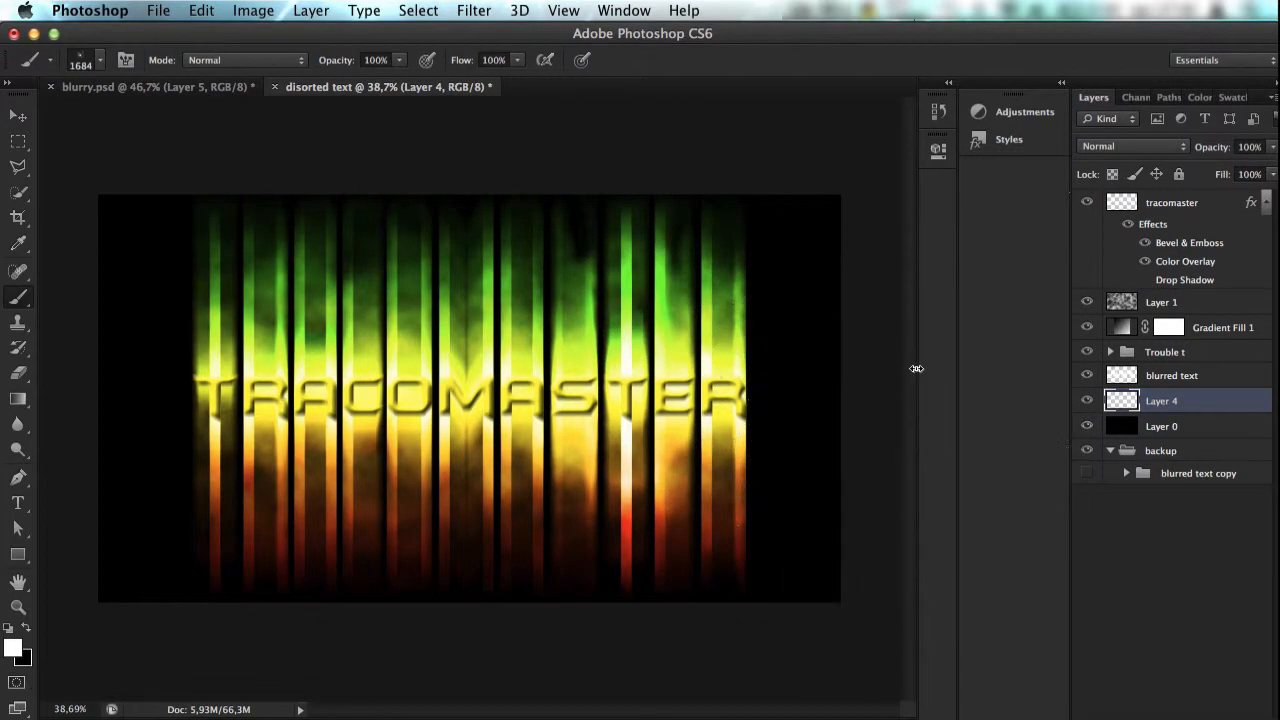
key(super+z)
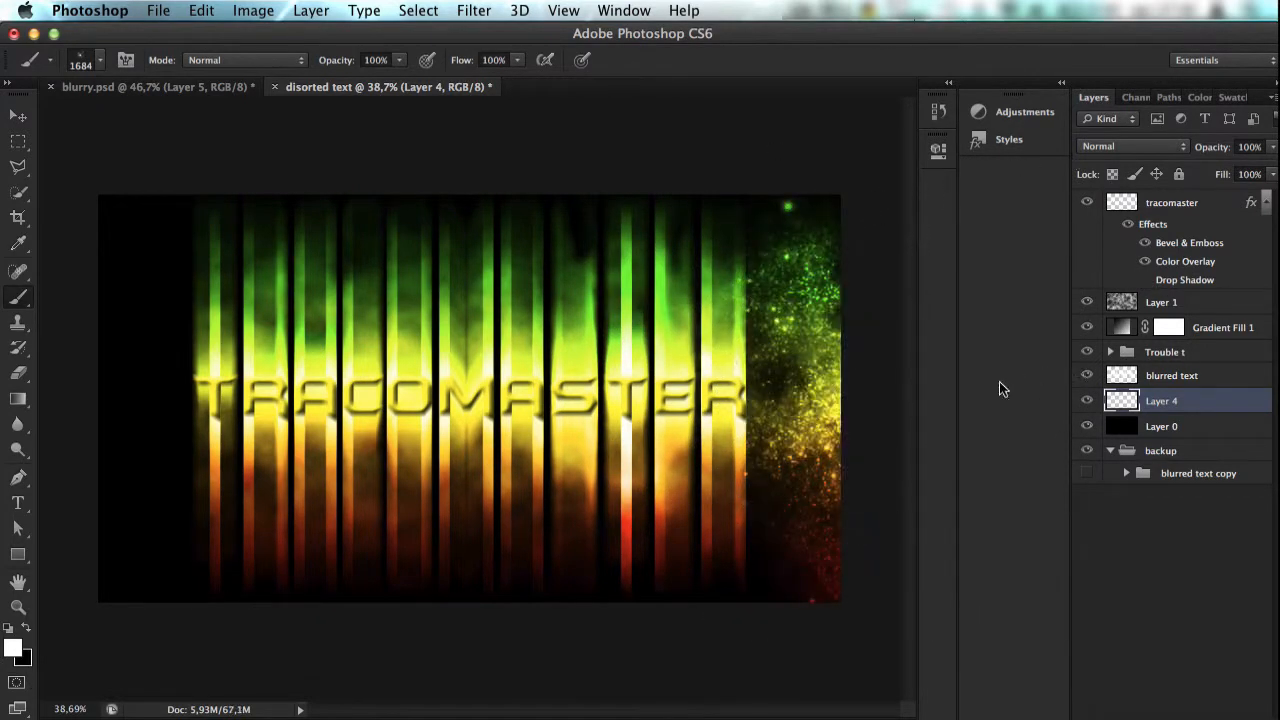
key(super+z)
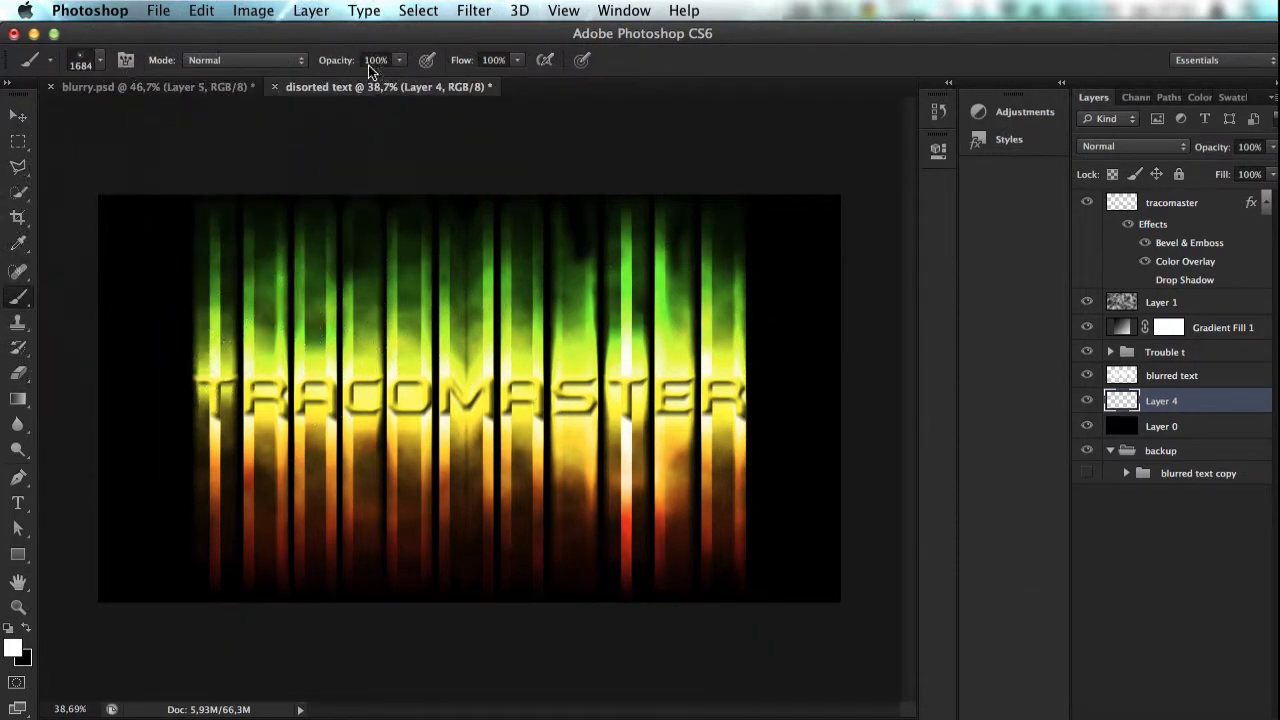
Step: Set the brush opacity to 25% and stamp faint particles on Layer 4 around the canvas edges and lower corners
drag(340, 65, 337, 64)
mouse_move(350, 66)
mouse_down()
mouse_move(328, 65)
mouse_move(489, 73)
mouse_move(326, 75)
mouse_move(414, 78)
mouse_up()
click(397, 61)
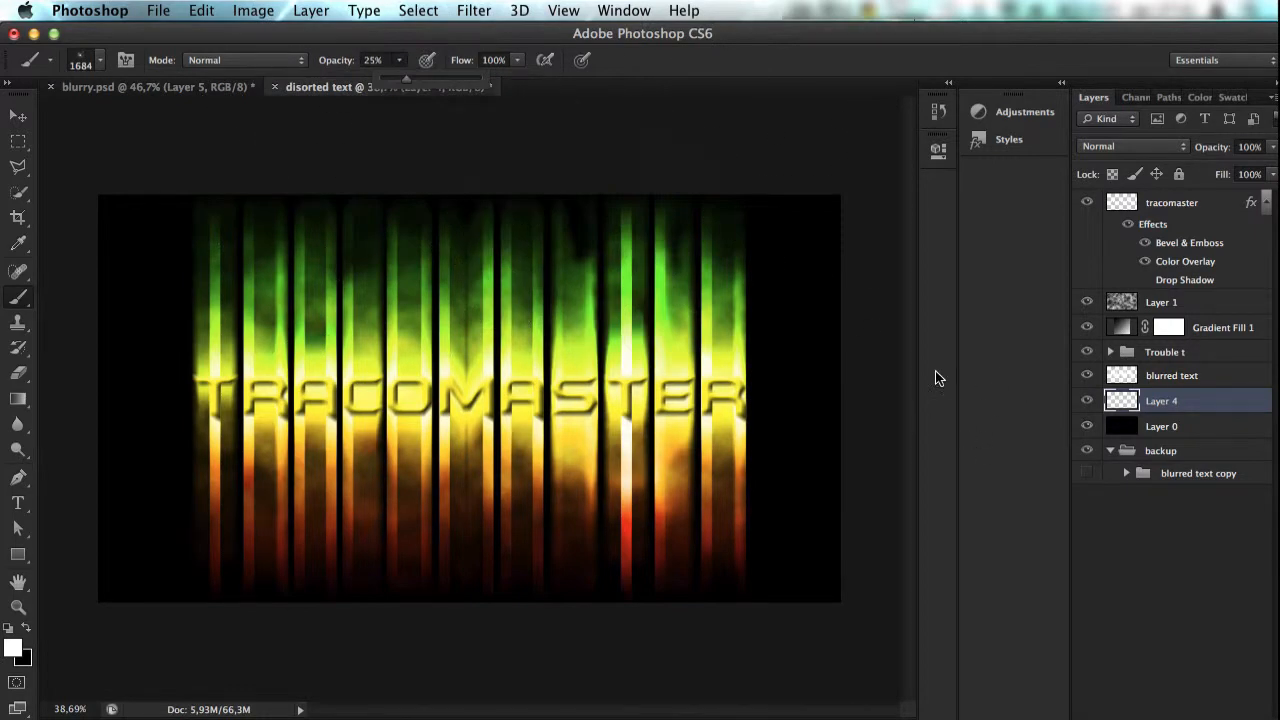
click(857, 400)
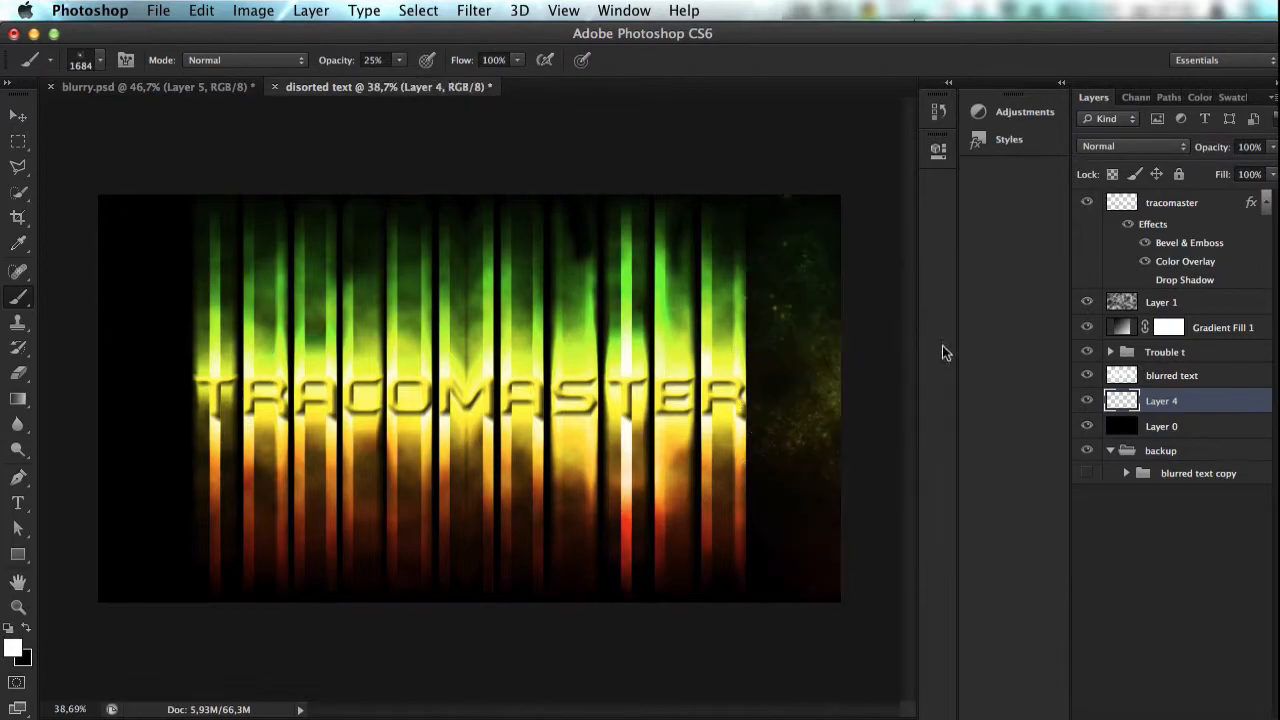
click(848, 634)
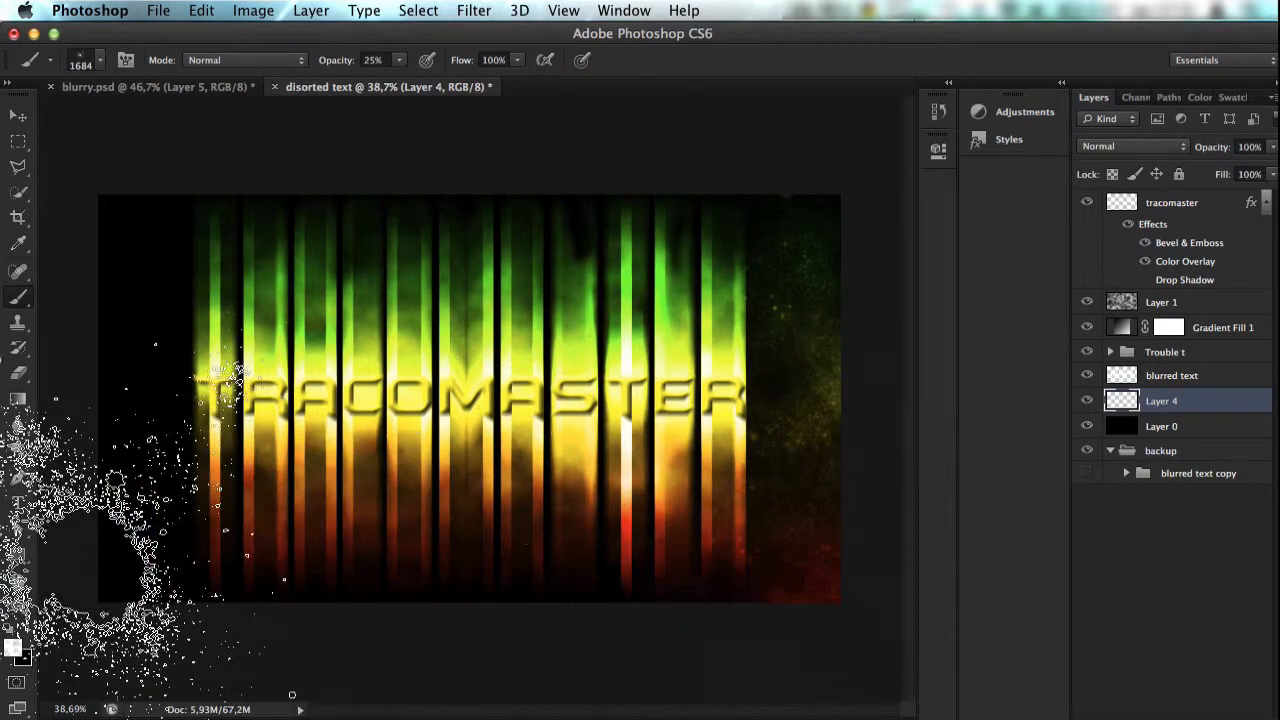
click(86, 634)
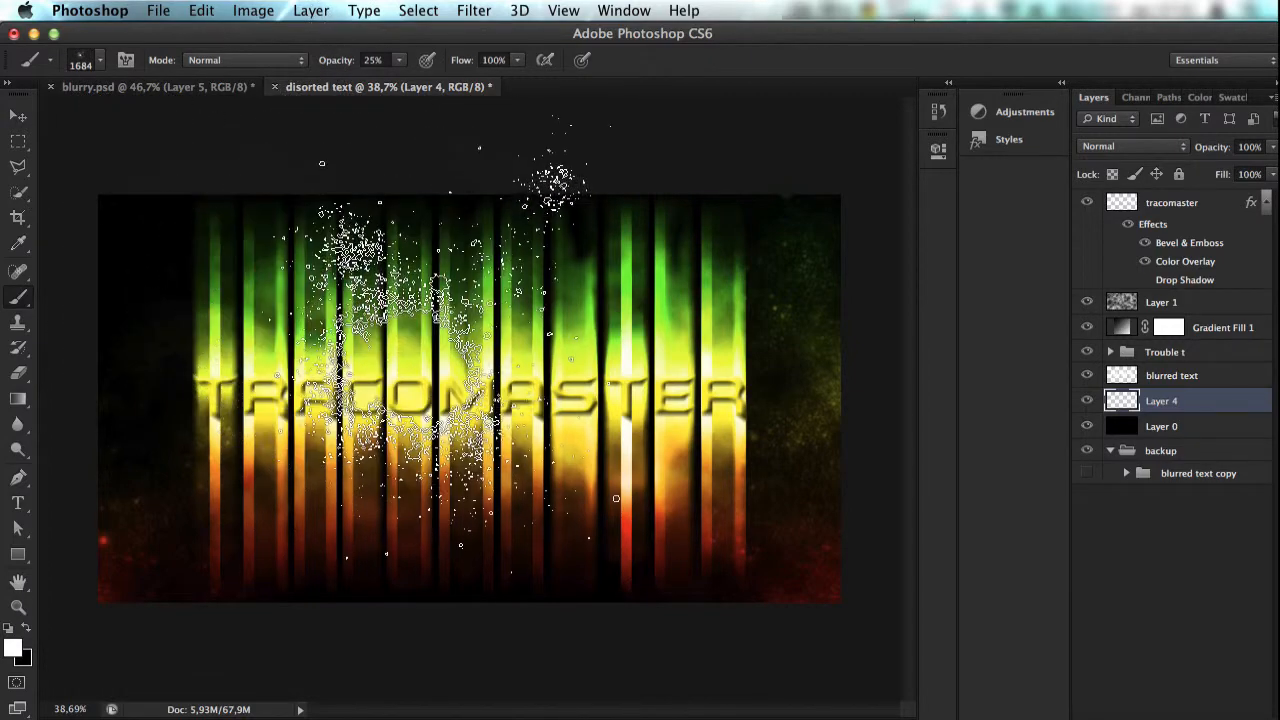
scroll(468, 400, down, 5)
scroll(189, 243, up, 1)
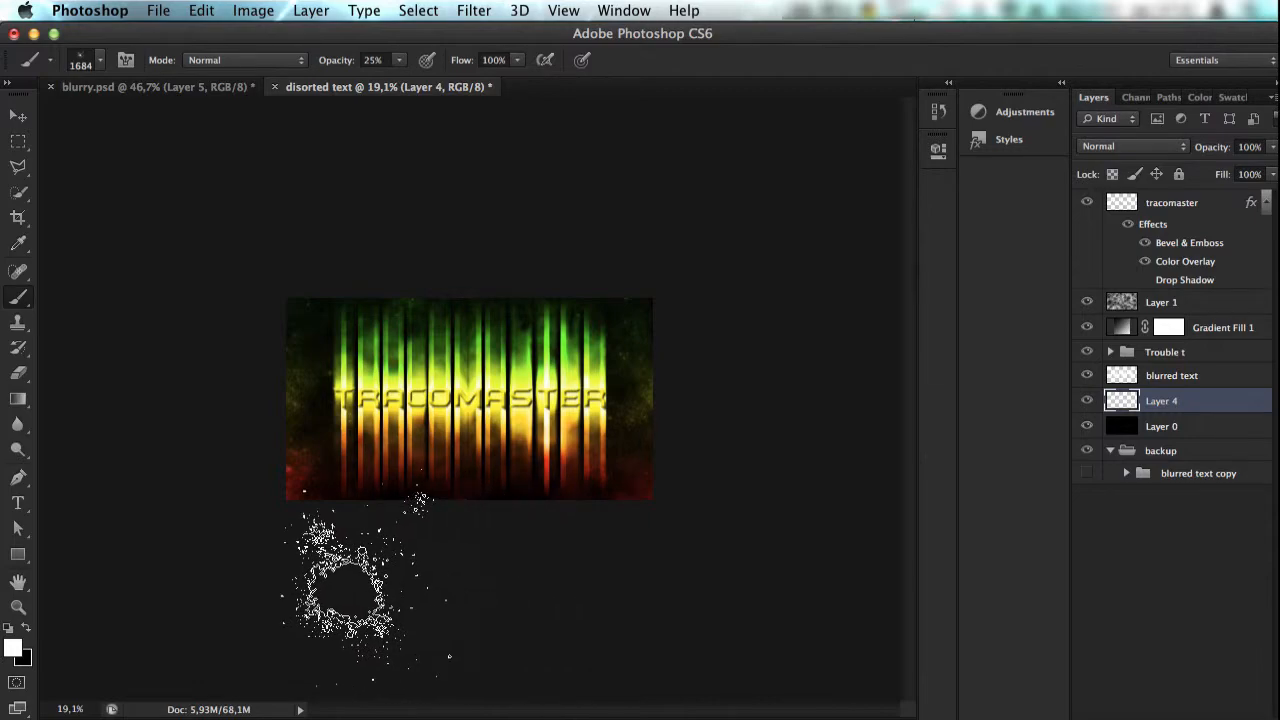
key(super+0)
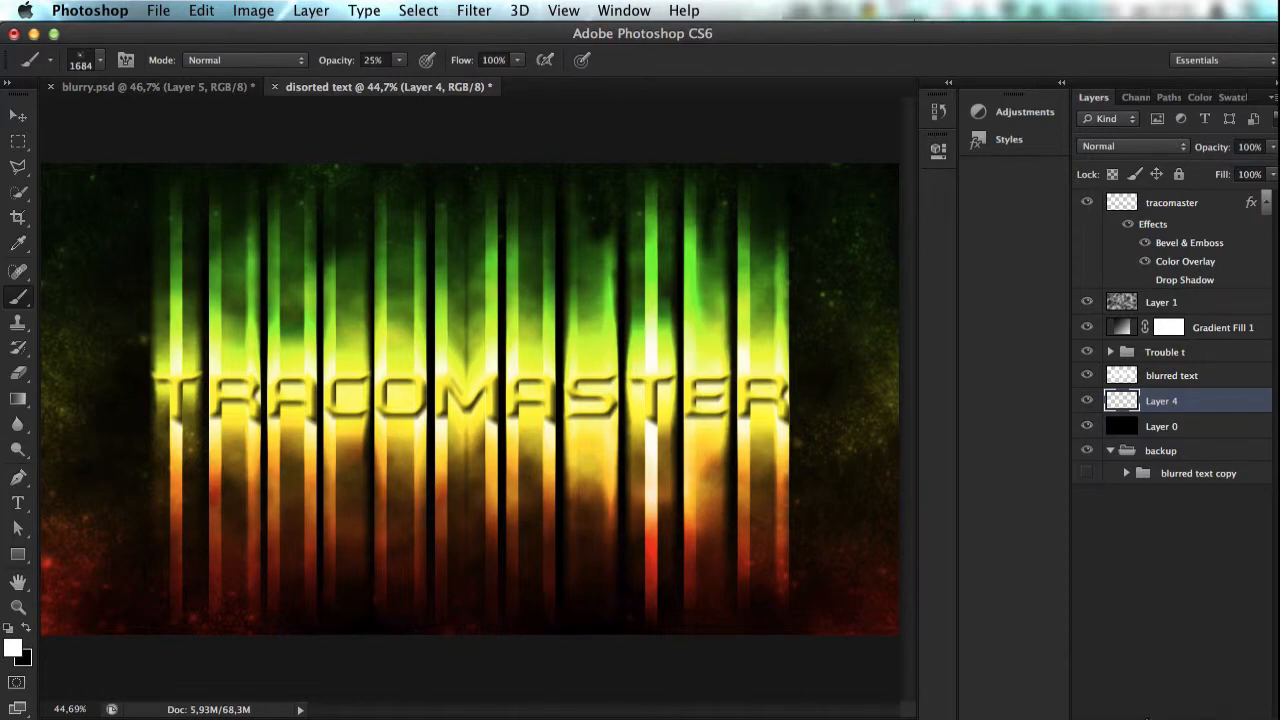
Step: Add a layer mask to Layer 4 and choose a soft round brush tip with 0% hardness
click(1148, 718)
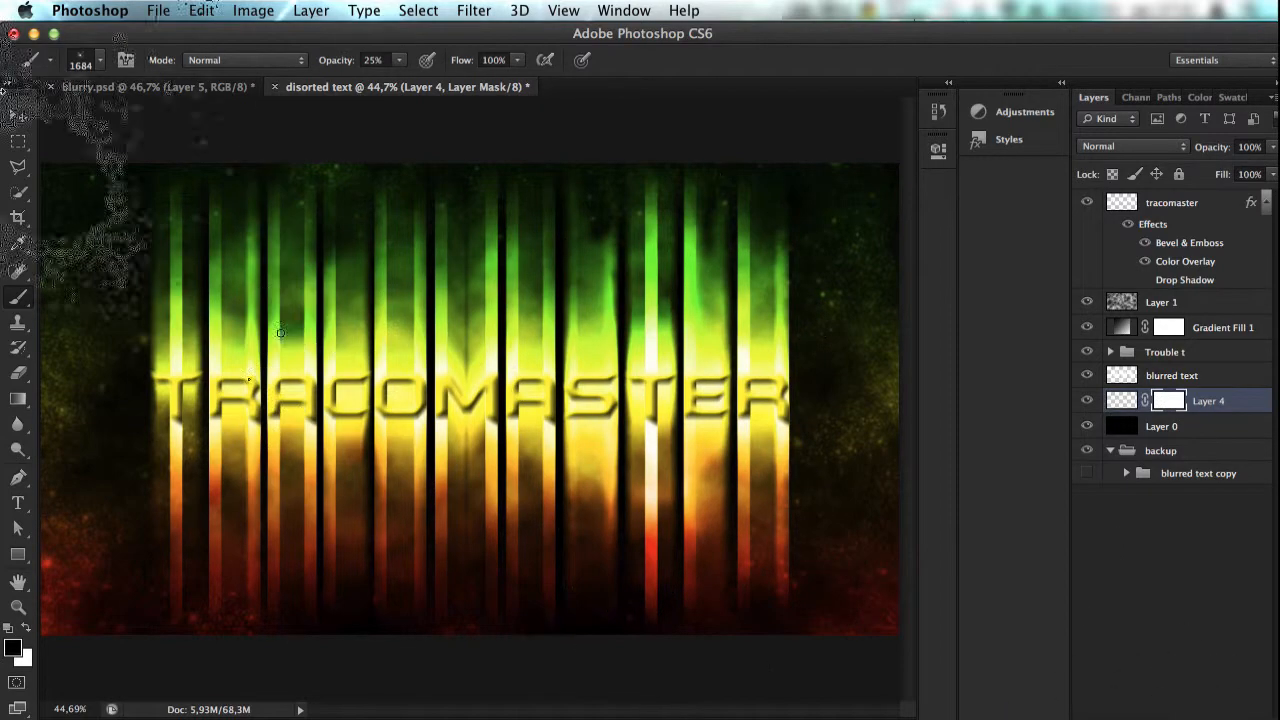
click(96, 56)
scroll(228, 278, up, 10)
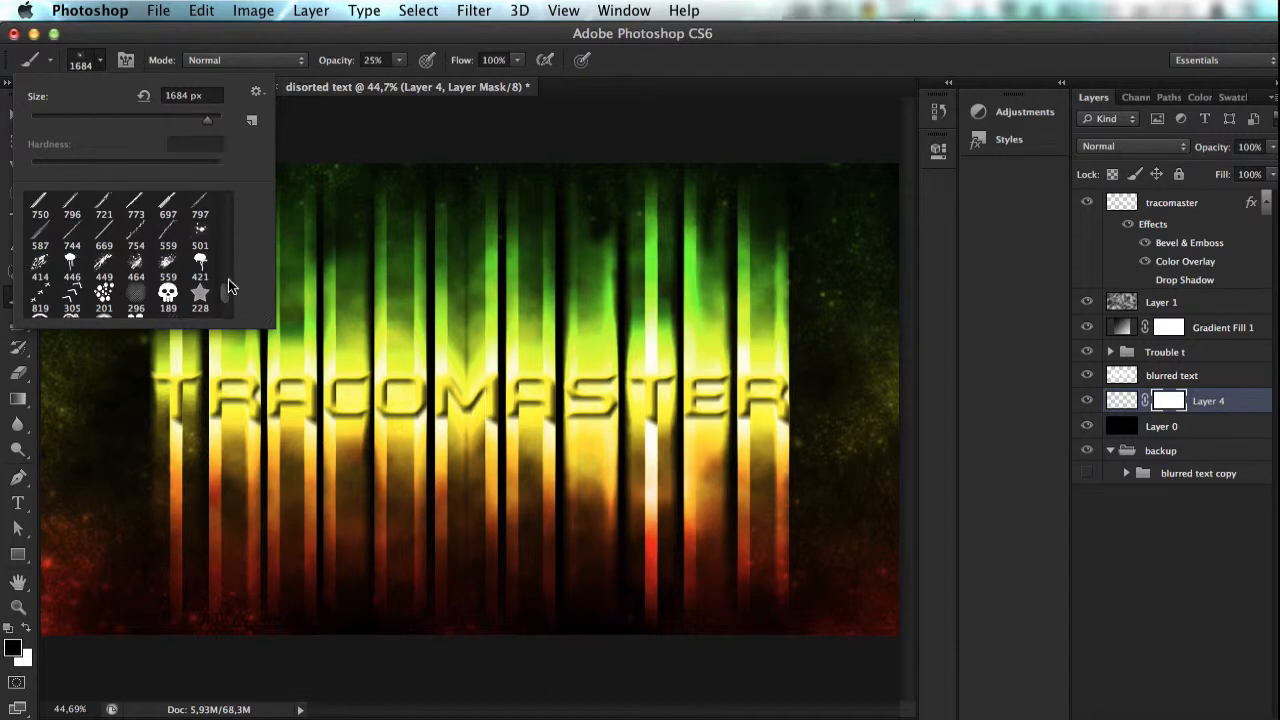
click(108, 209)
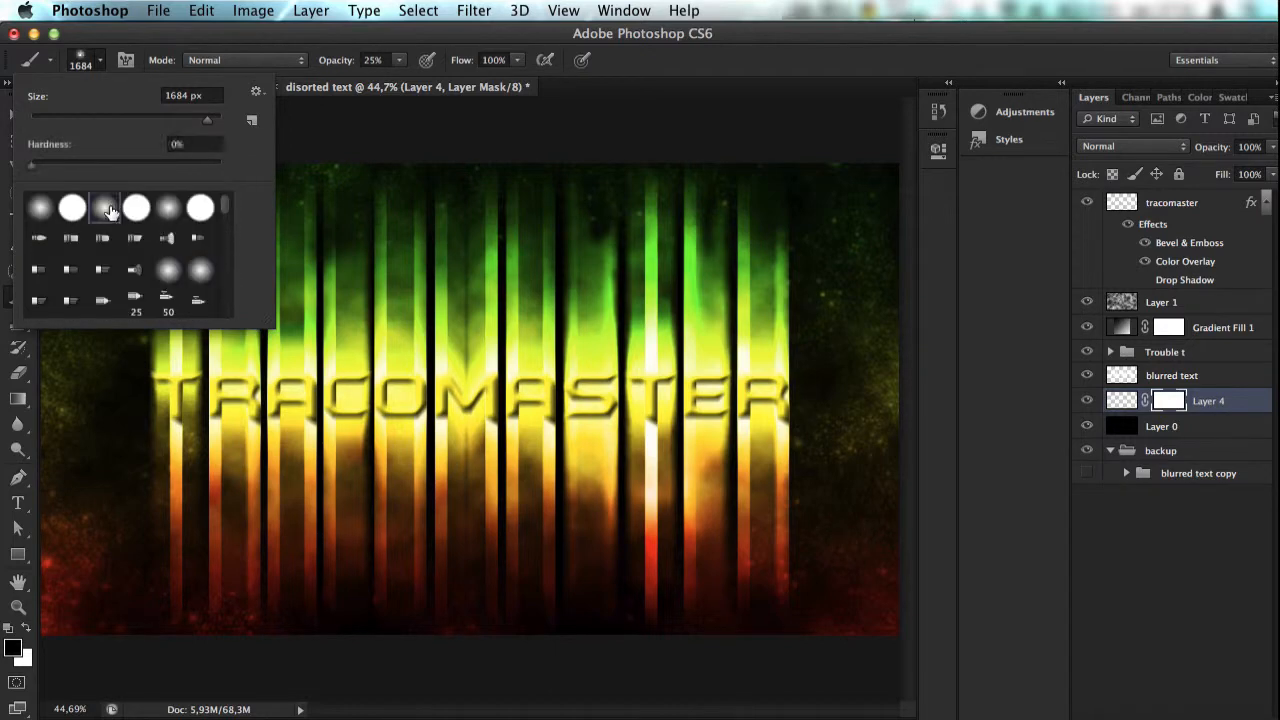
click(89, 46)
Step: Reduce the brush to 500 px and paint Layer 4's mask in black at 25% opacity, then reselect the layer's content
key(bracketleft)
key(bracketleft)
key(bracketleft)
key(bracketleft)
key(bracketleft)
key(bracketleft)
key(bracketleft)
key(bracketleft)
key(bracketleft)
key(bracketleft)
key(bracketleft)
key(bracketleft)
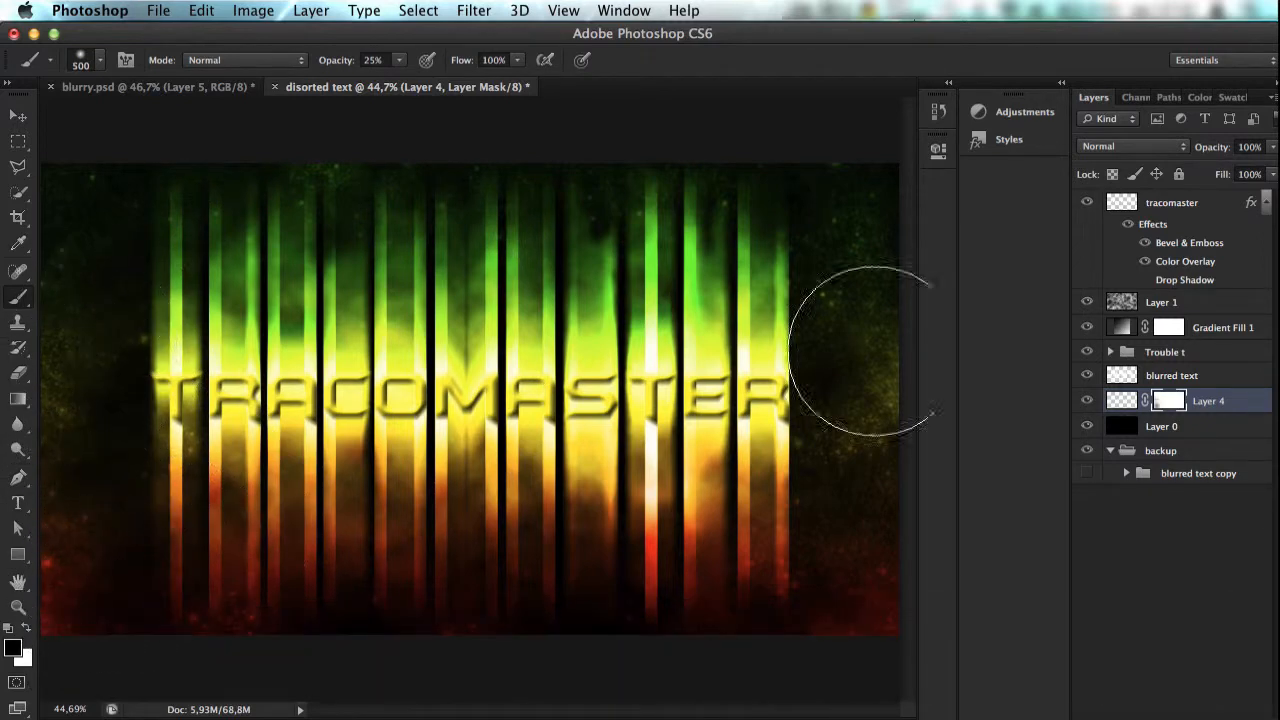
click(1121, 400)
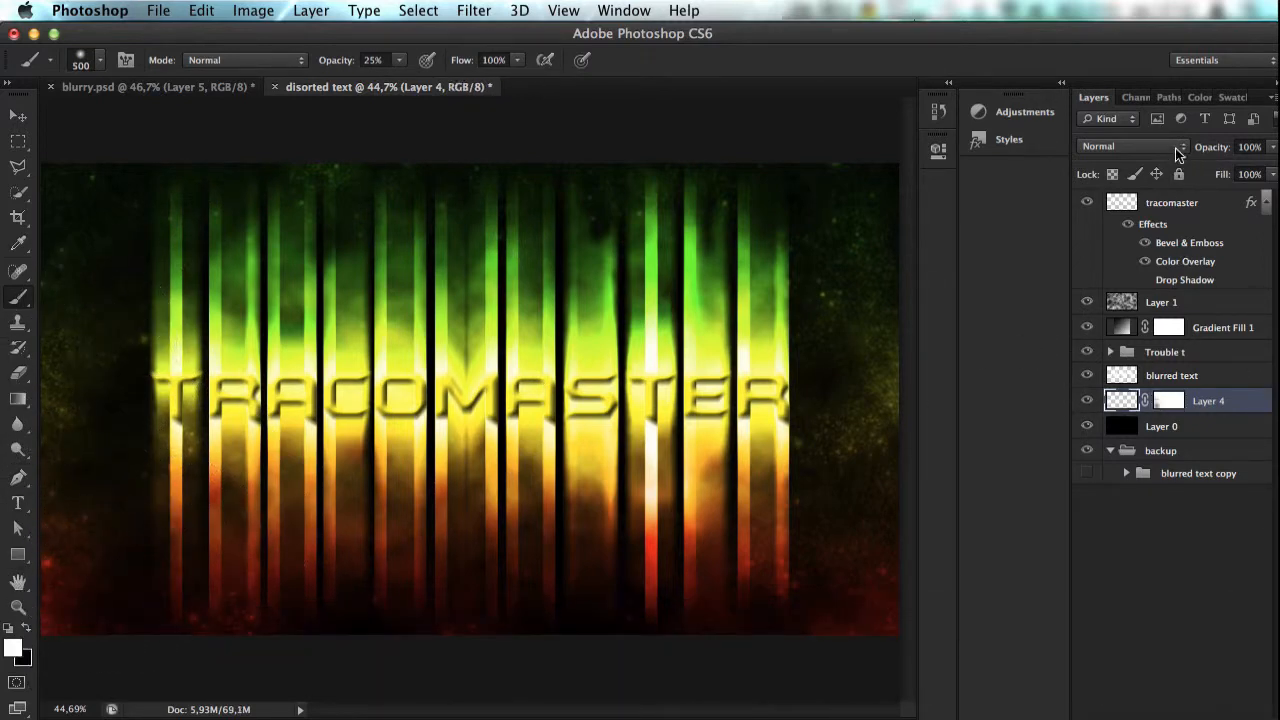
mouse_move(1207, 152)
mouse_down()
mouse_move(1208, 180)
mouse_move(1231, 177)
mouse_move(1222, 147)
mouse_up()
Step: Duplicate Gradient Fill 1, move the copy to the bottom of the layer stack, and collapse the backup group
click(1240, 330)
key(super+j)
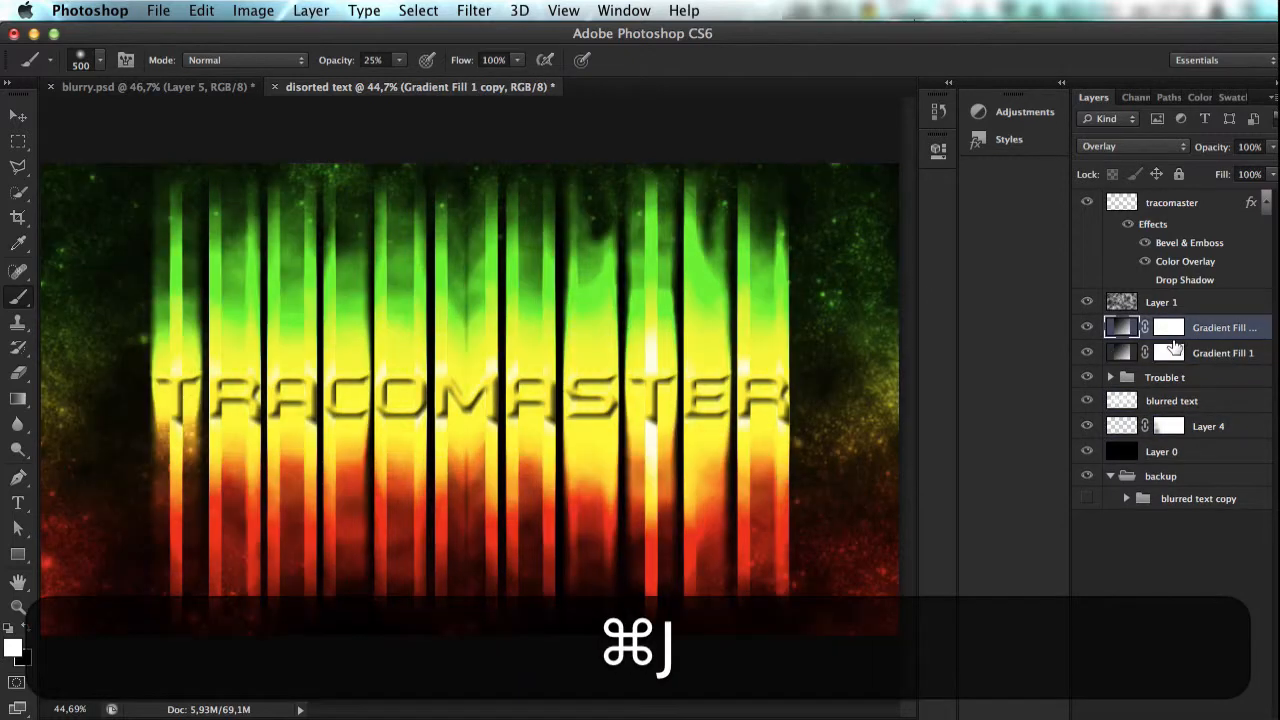
drag(1166, 327, 1180, 522)
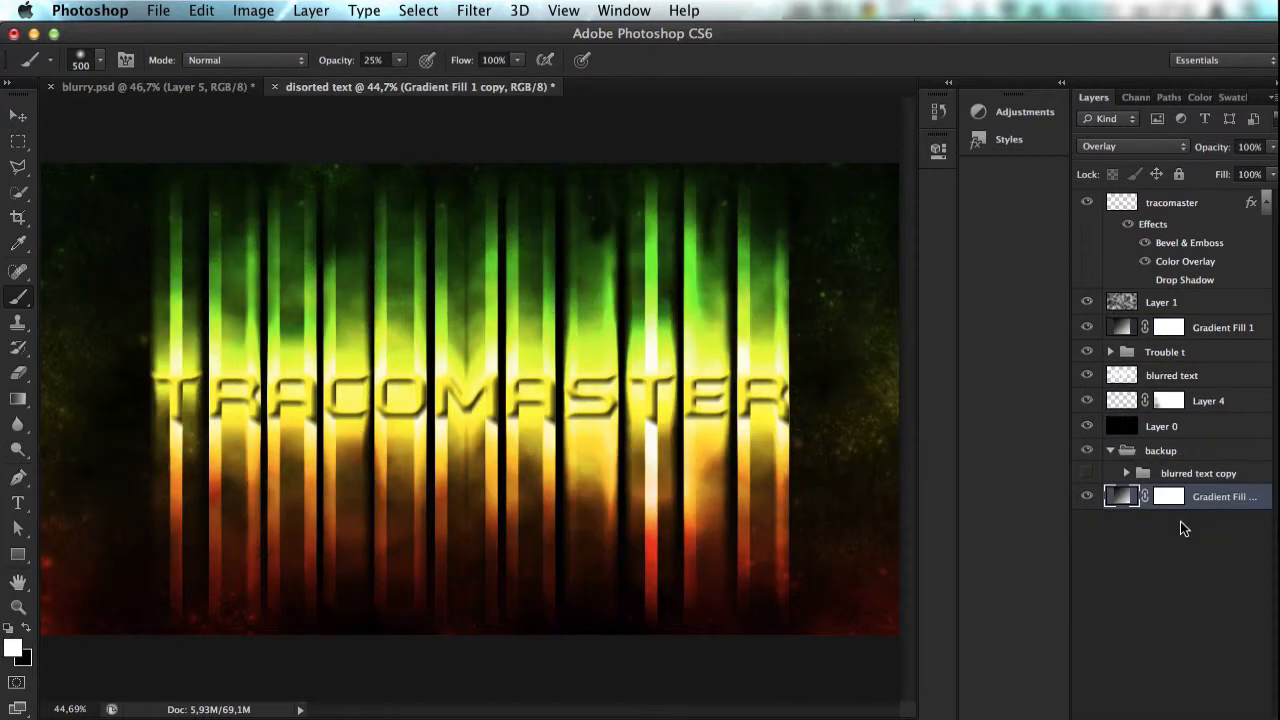
click(1110, 452)
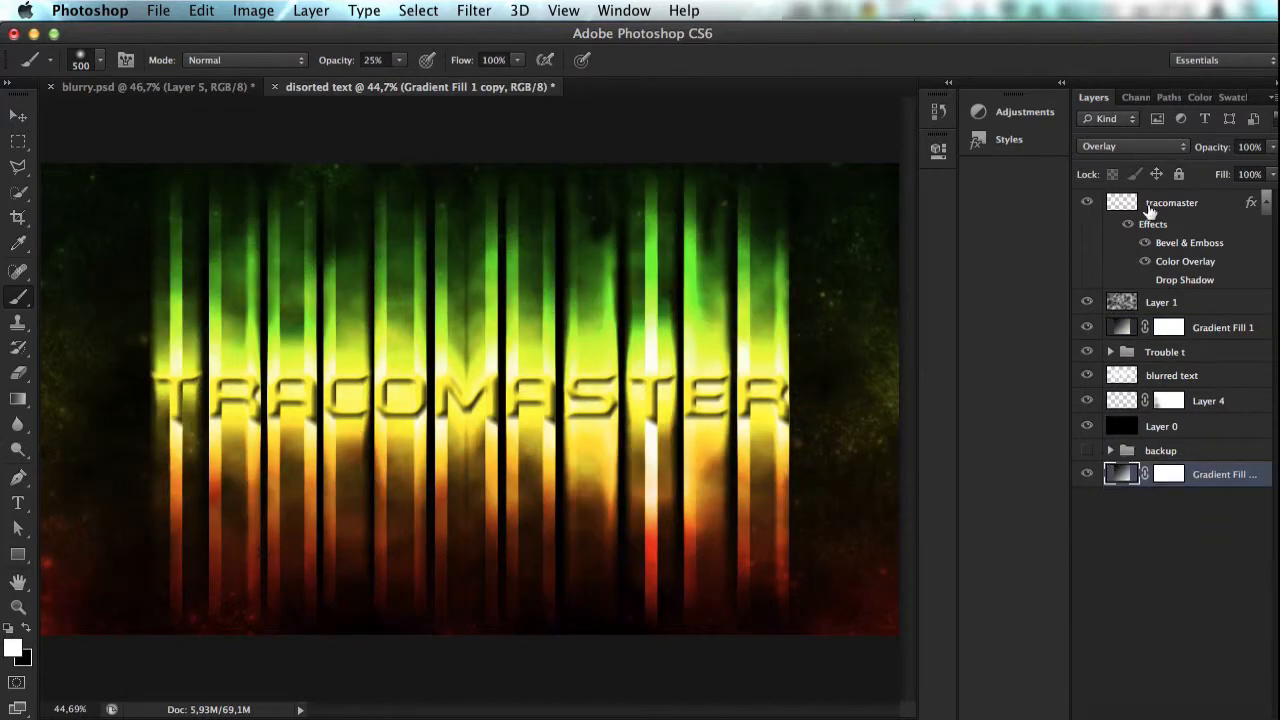
Step: Rasterize the original Gradient Fill 1 layer above the Trouble t group
click(1203, 327)
key(super+e)
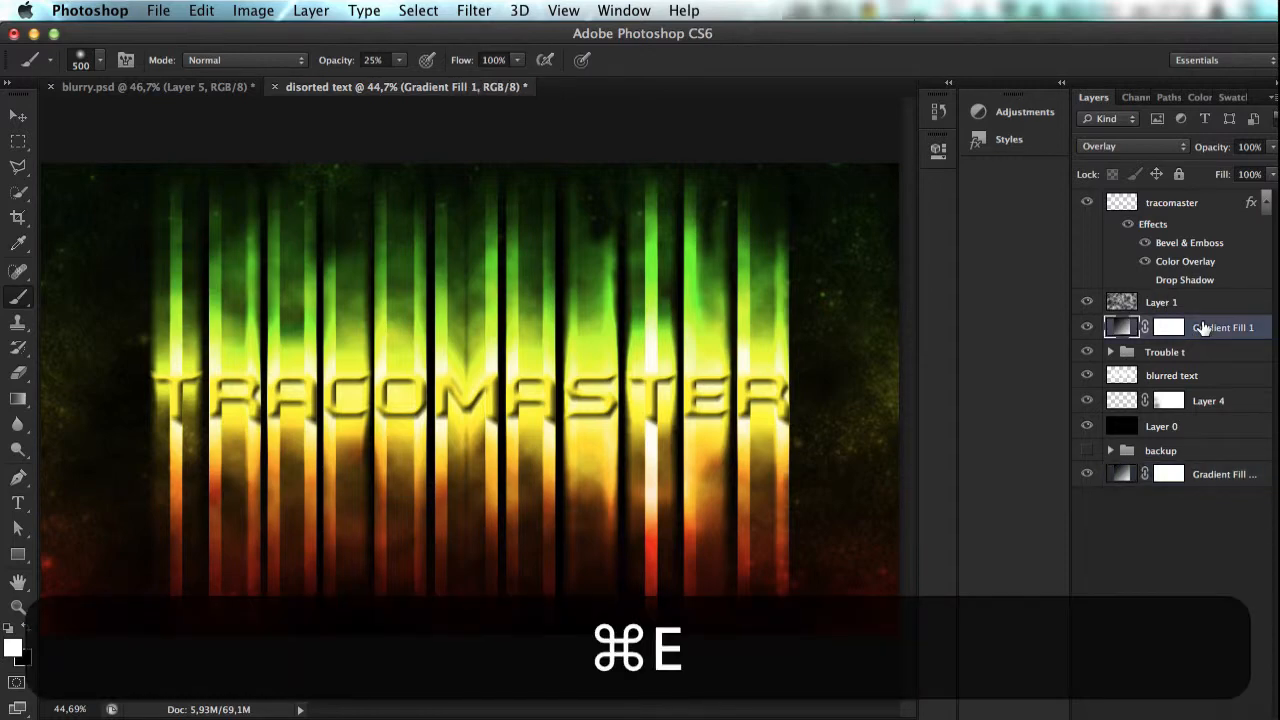
right_click(1200, 328)
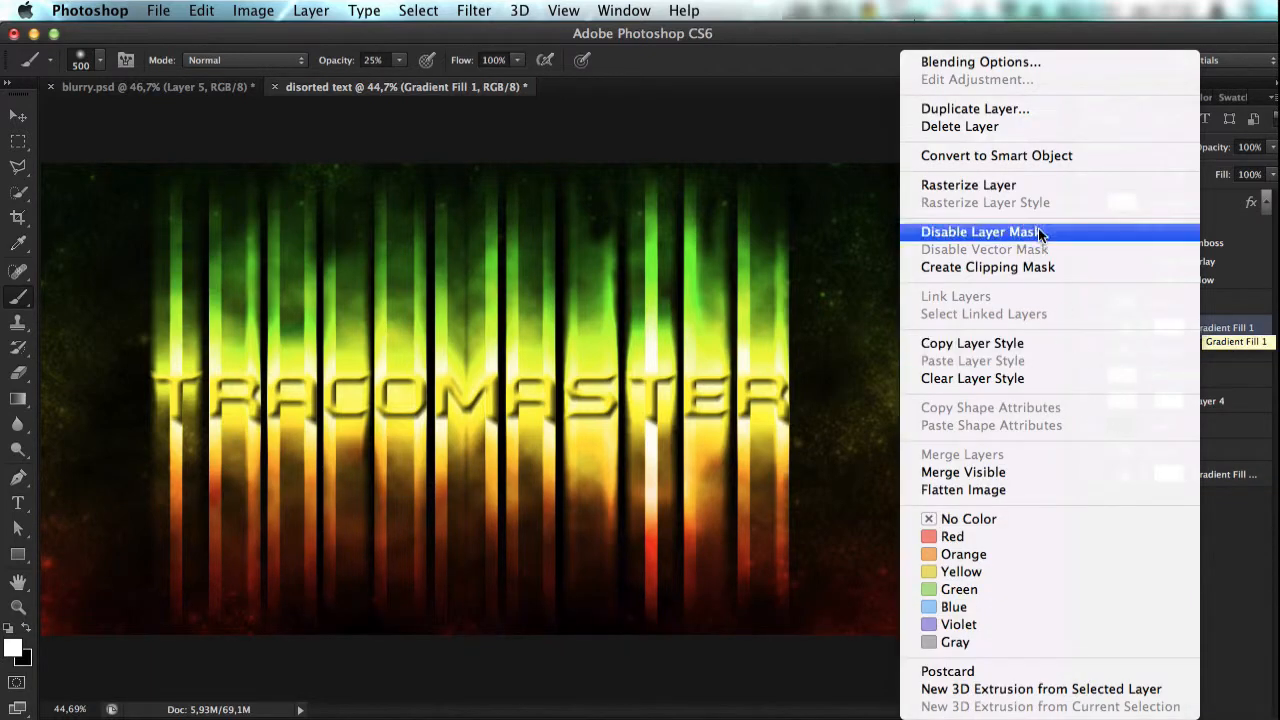
click(1027, 188)
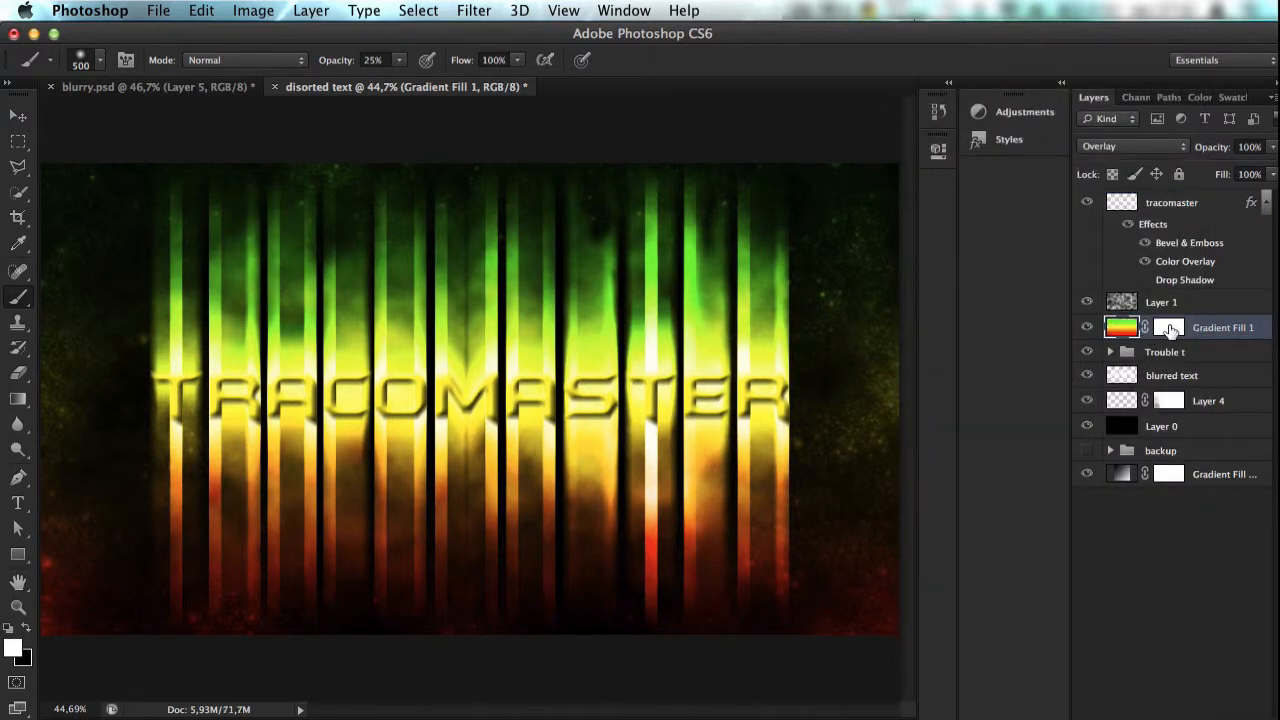
Step: Remove the layer mask from Gradient Fill 1, keeping its rasterized gradient
click(1167, 329)
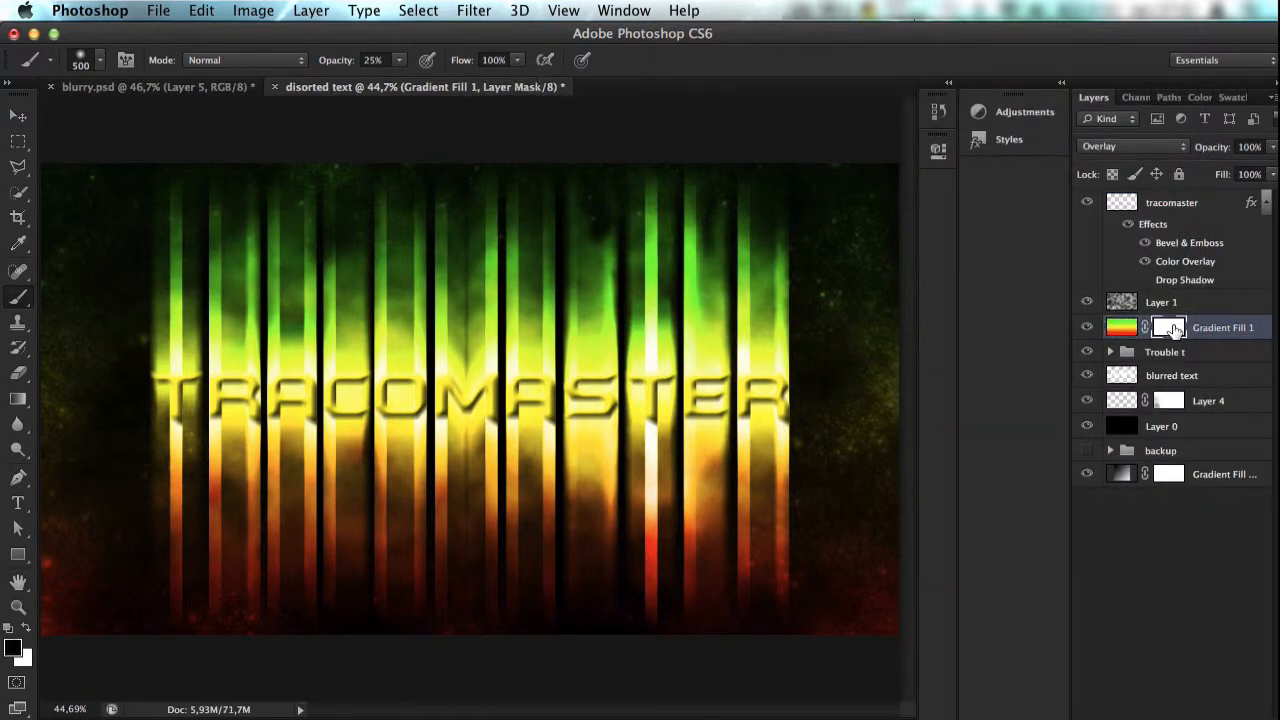
key(BackSpace)
key(super+z)
right_click(1174, 330)
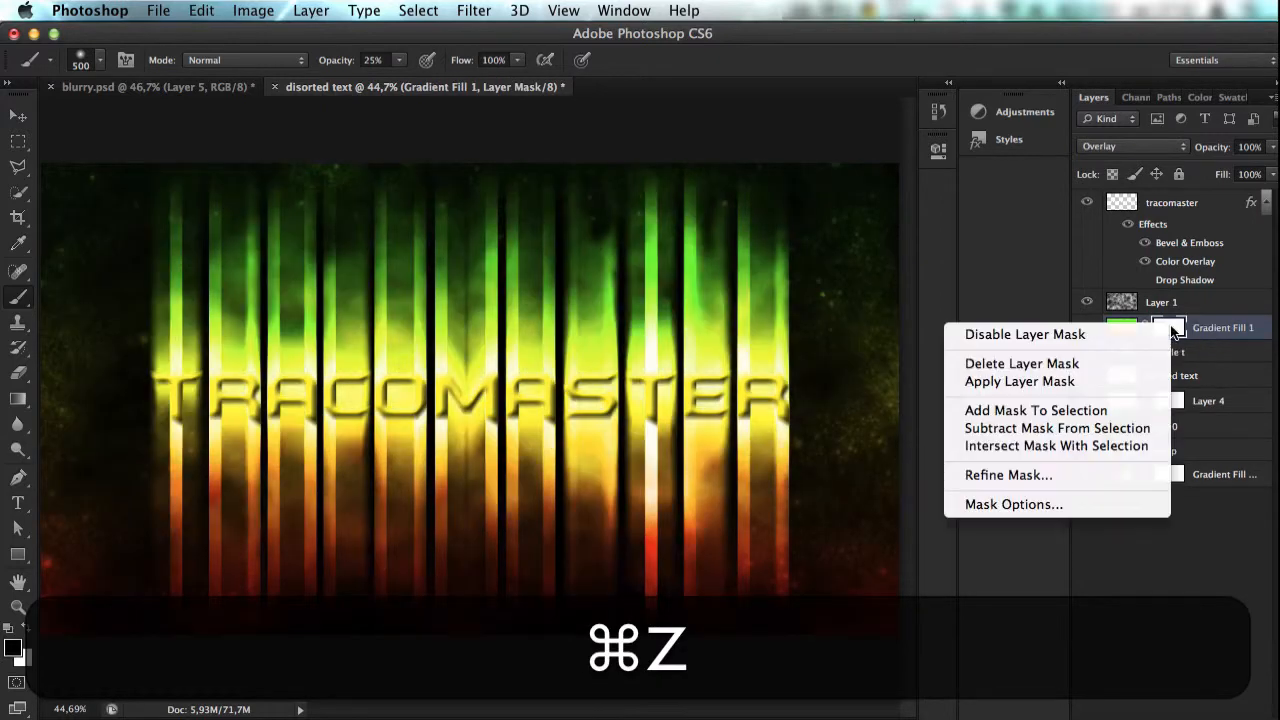
click(1276, 352)
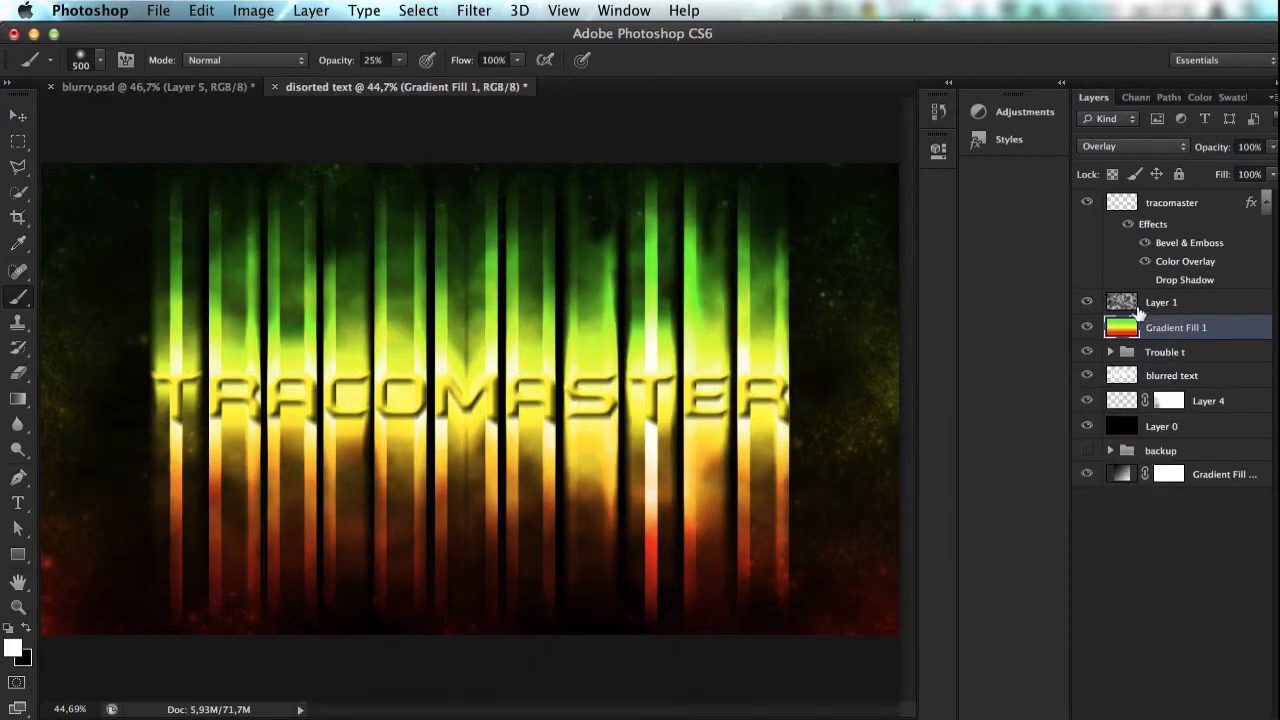
key(super+z)
key(super+z)
key(super+z)
key(super+z)
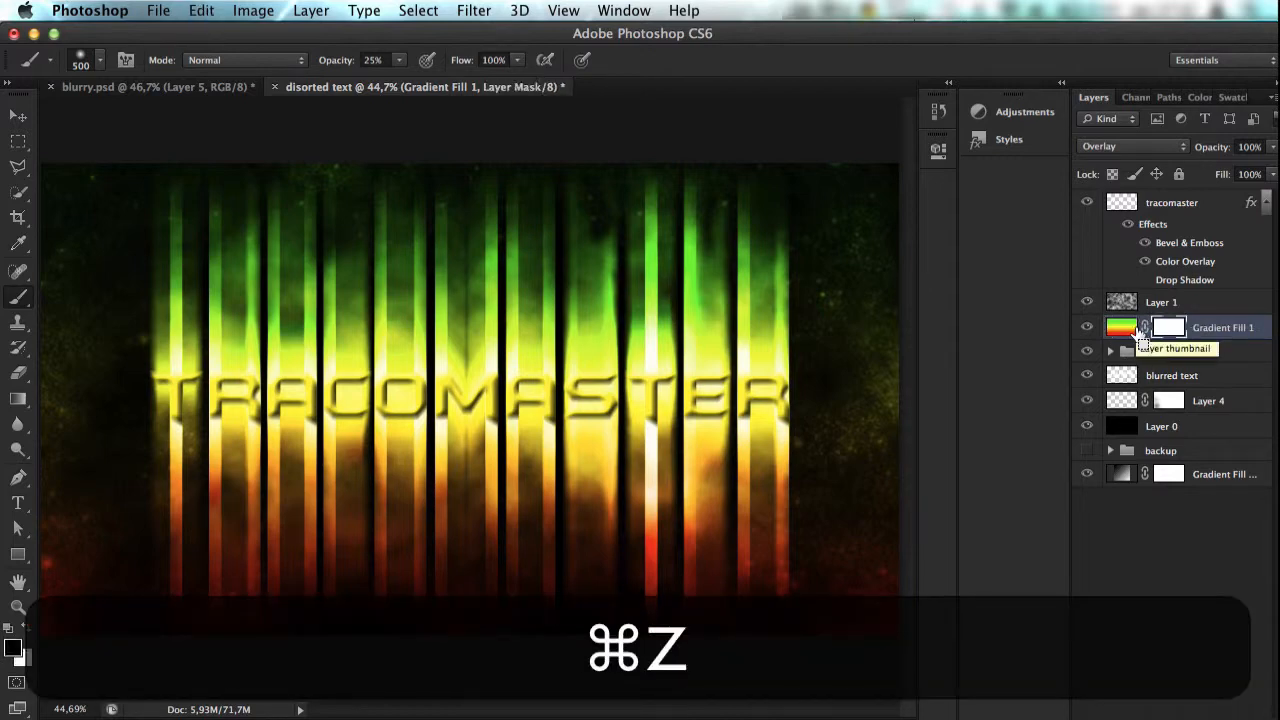
key(super+z)
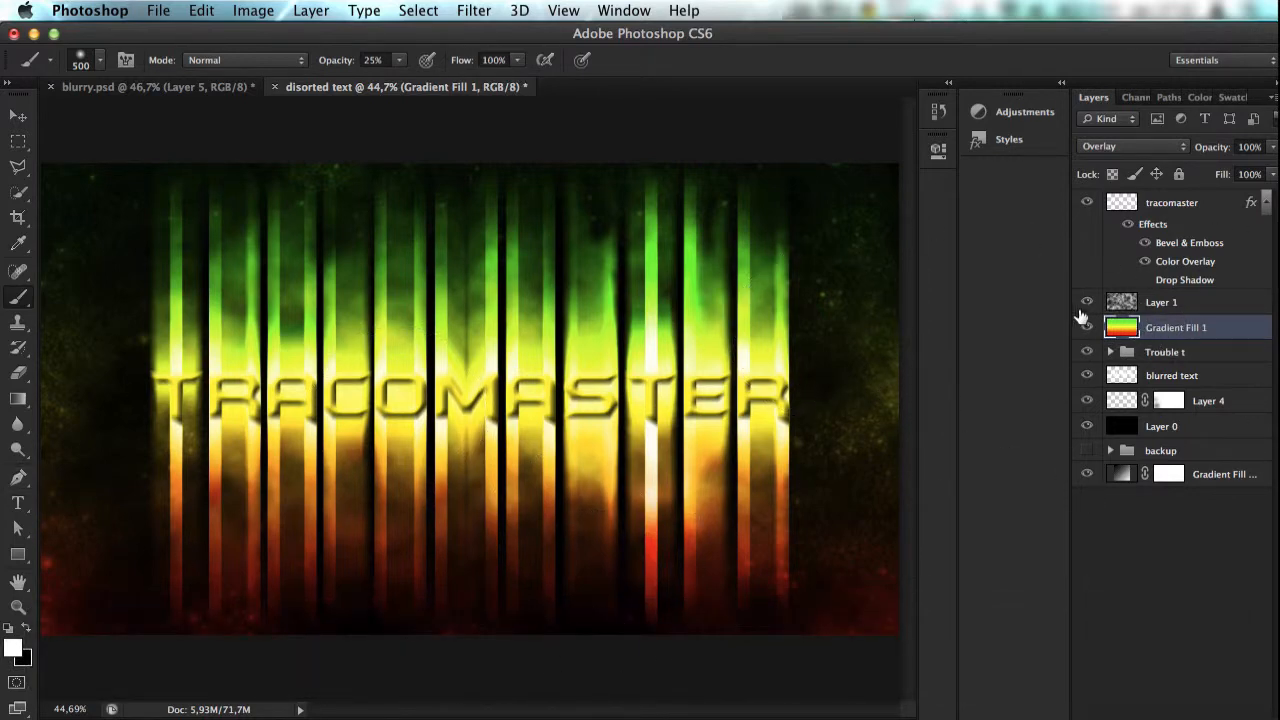
Step: Scale Gradient Fill 1 about its centre to about 89% width and 73% height
key(super)
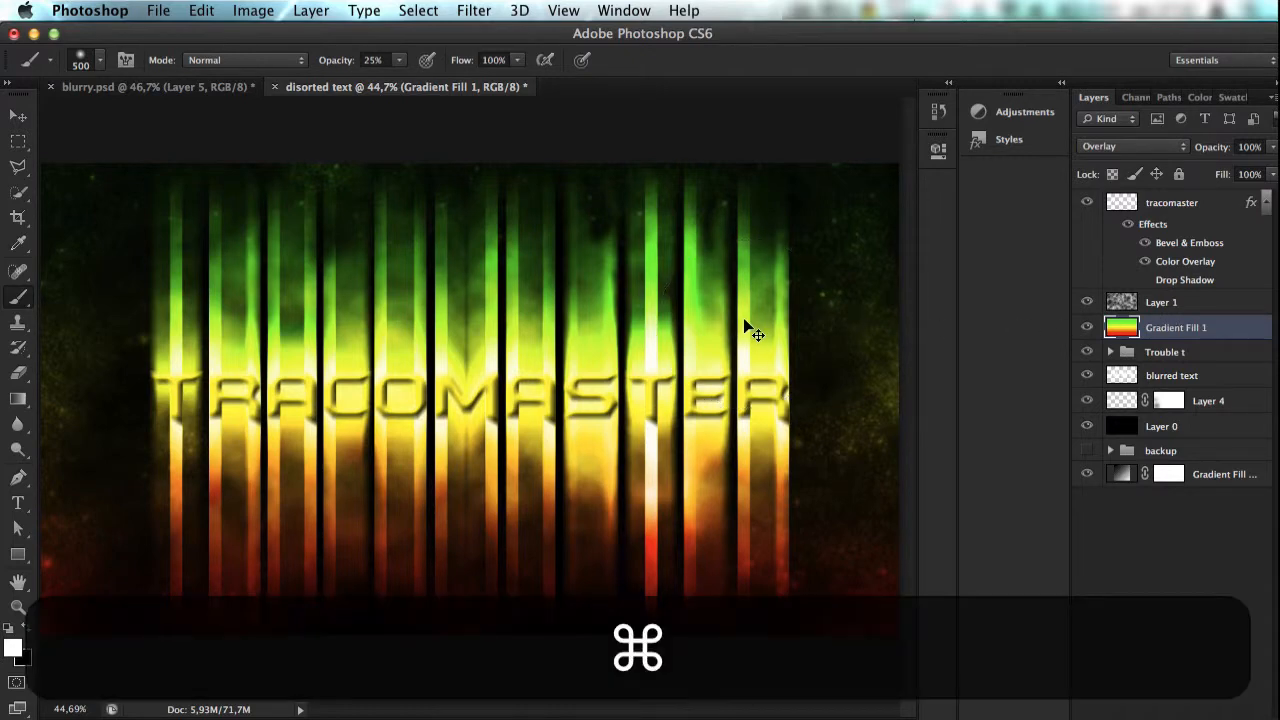
key(super+t)
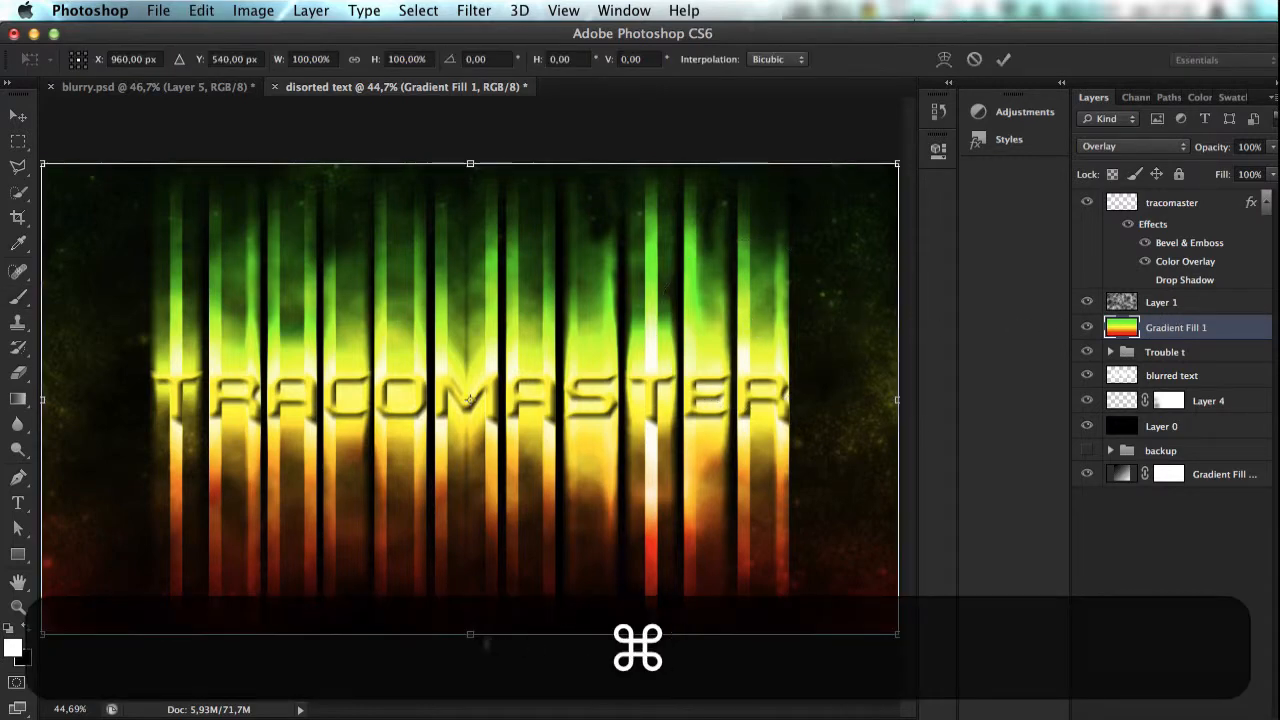
key(alt)
key(shift)
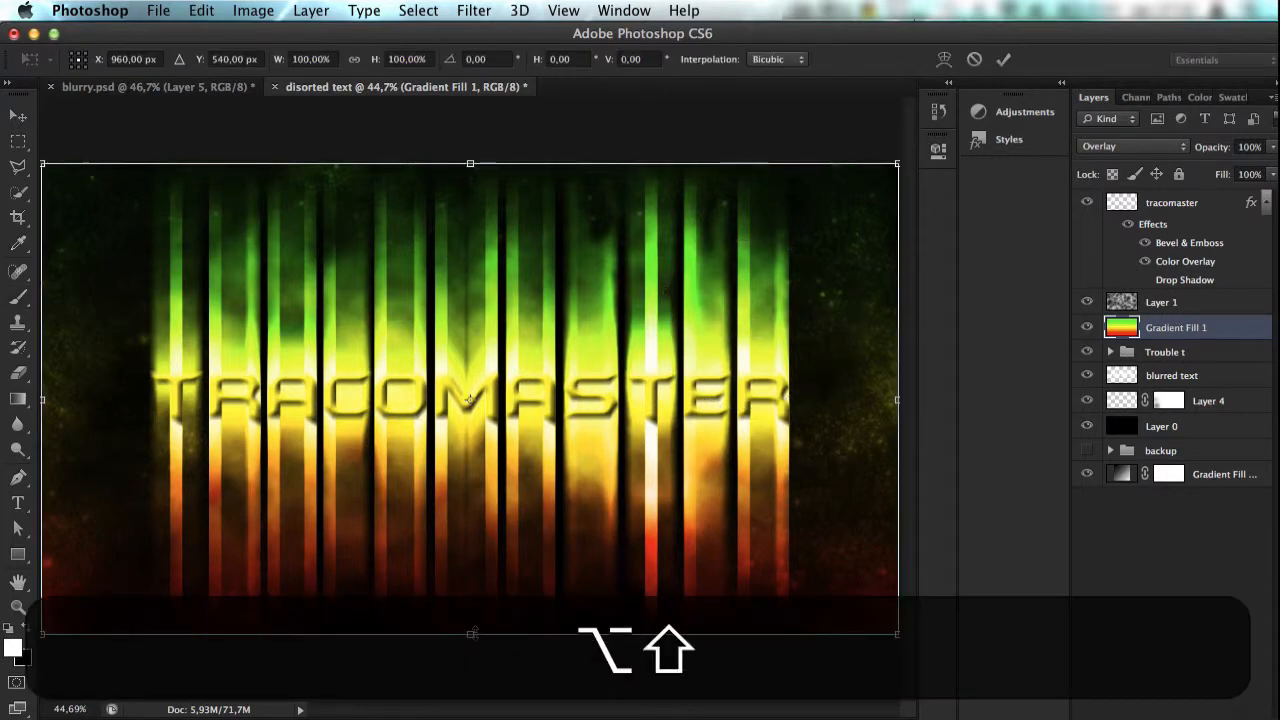
drag(471, 632, 471, 570)
drag(888, 397, 849, 390)
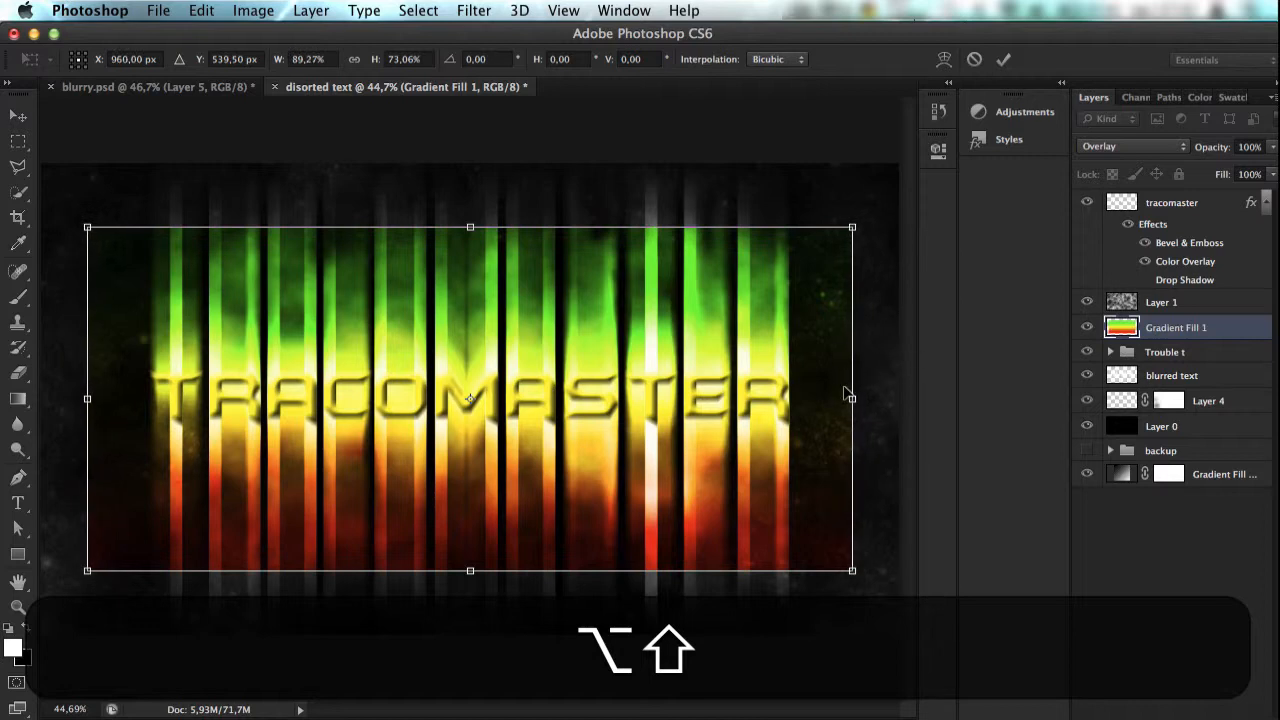
key(Return)
key(b)
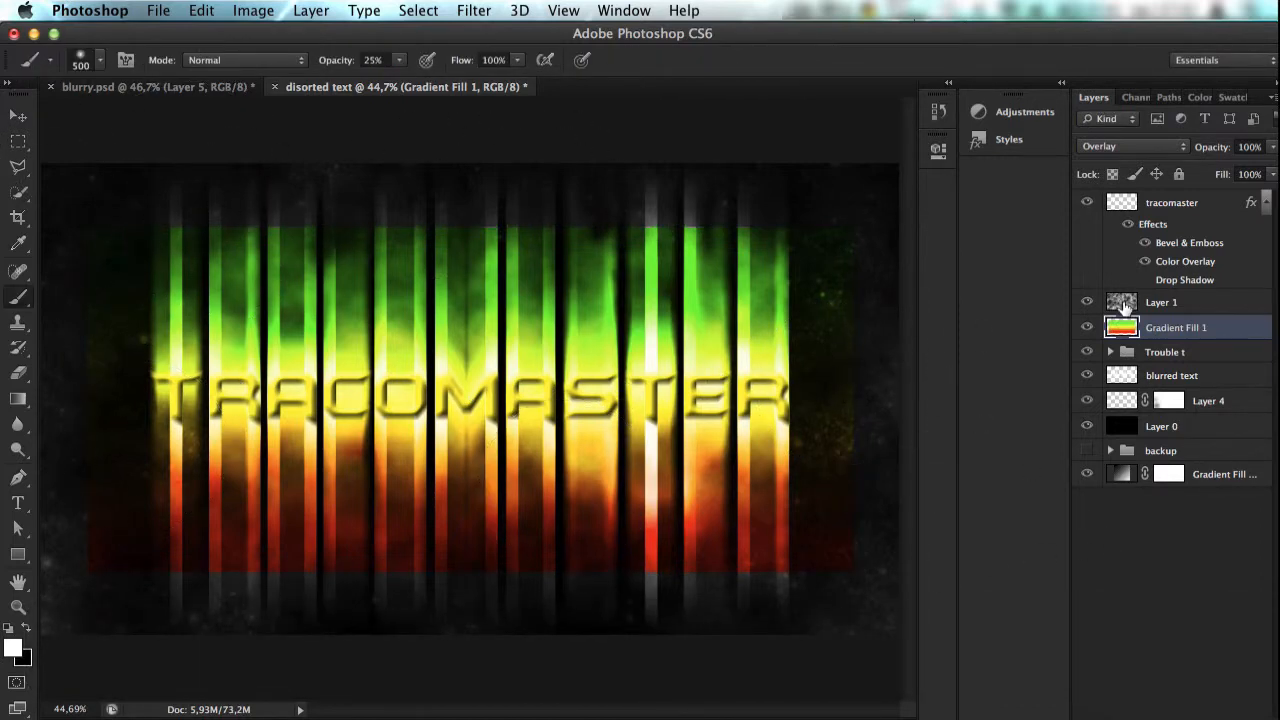
Step: Apply a Motion Blur to Gradient Fill 1 with a 90° angle and a distance of 169 pixels
click(470, 10)
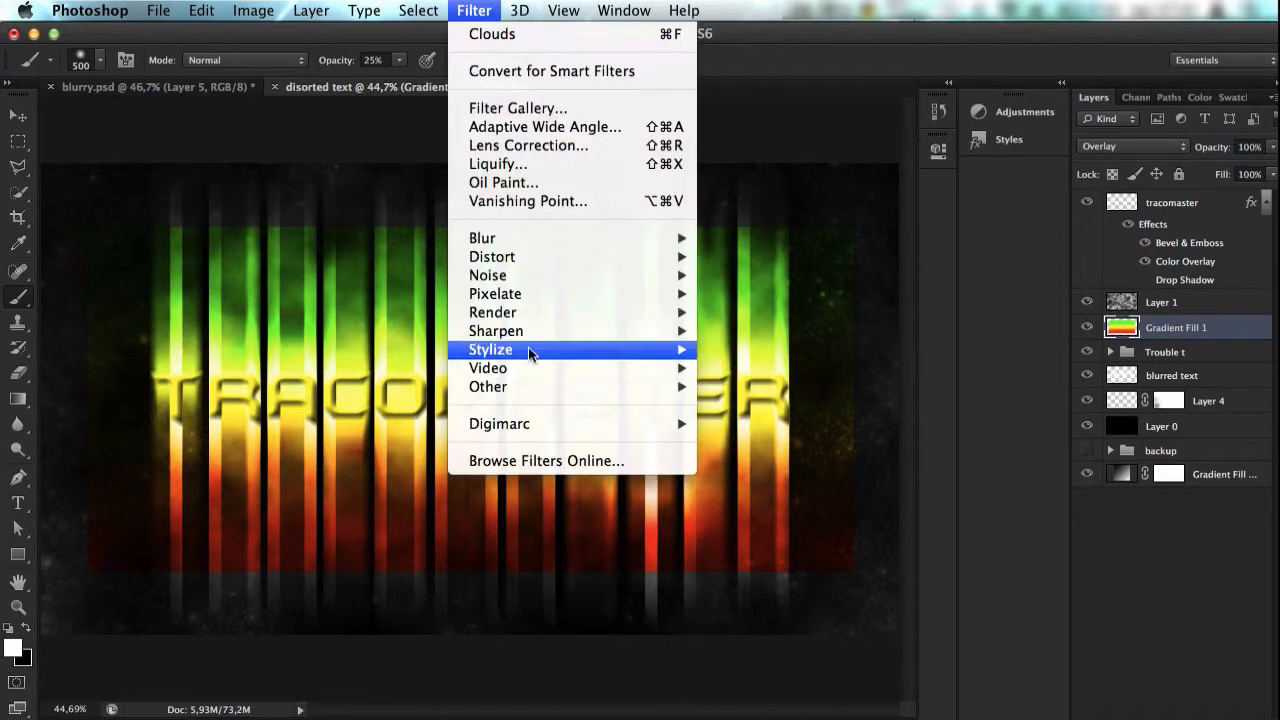
mouse_move(560, 251)
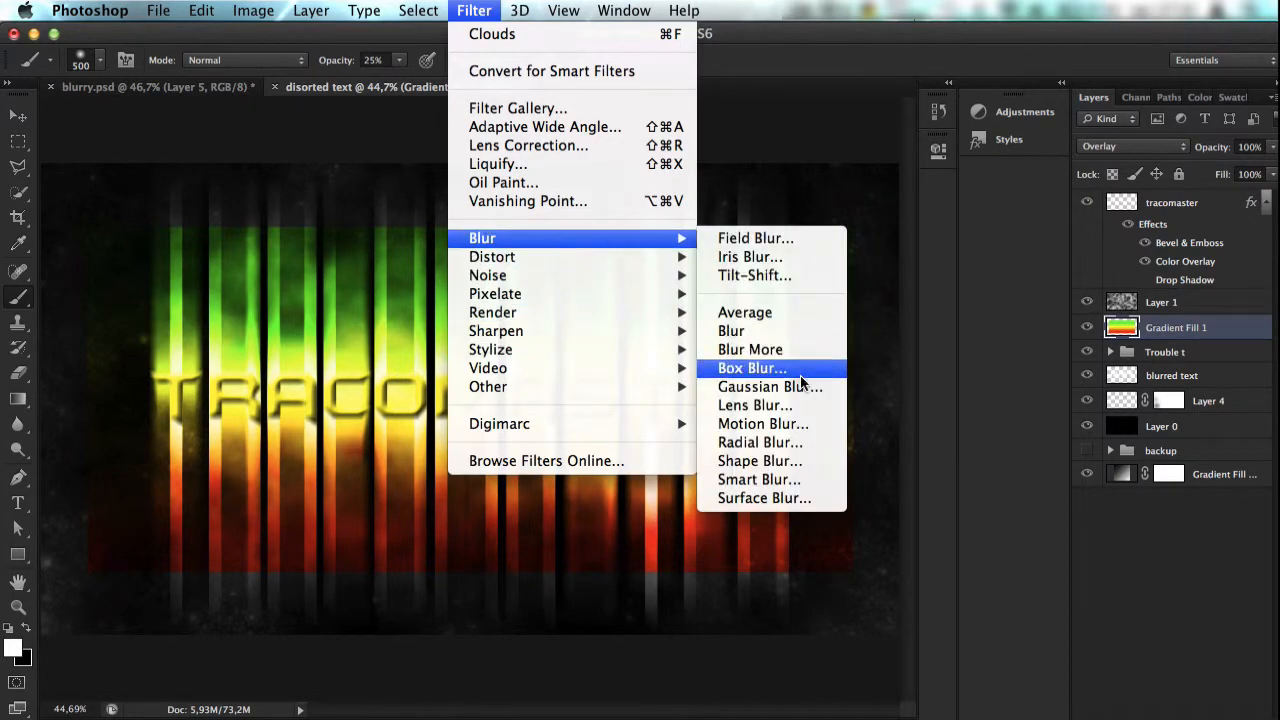
click(760, 424)
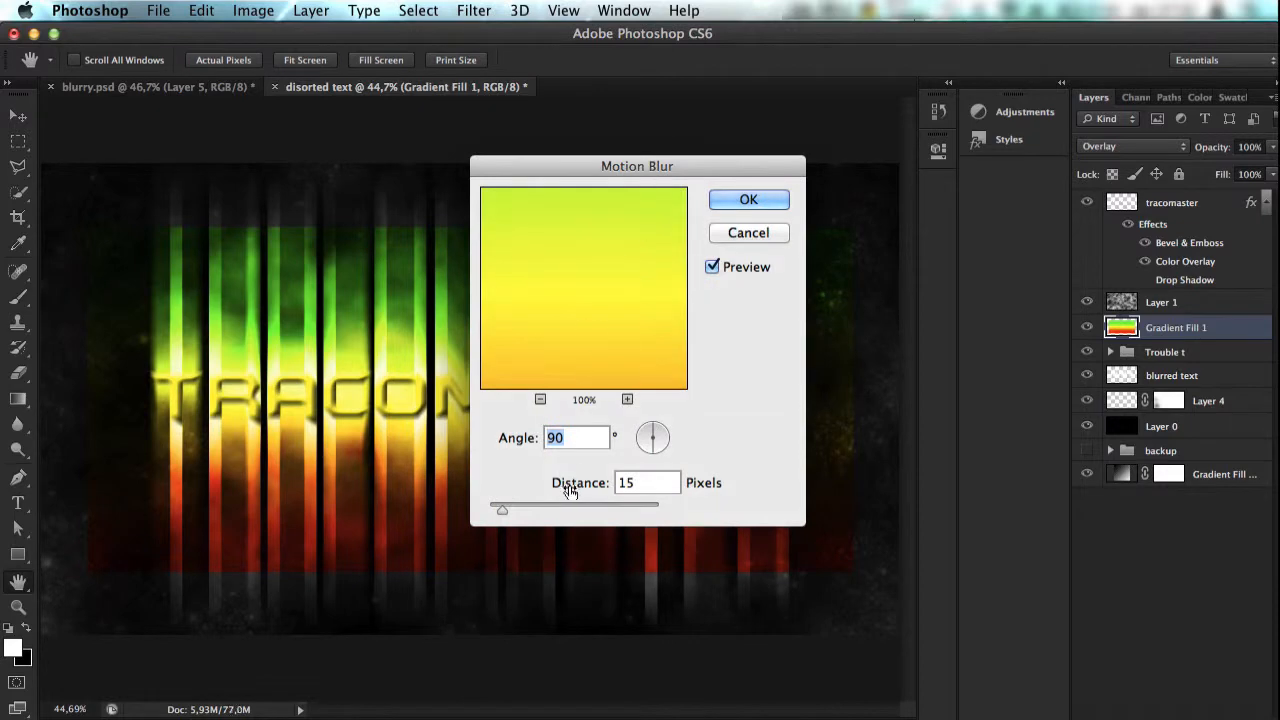
drag(503, 510, 567, 509)
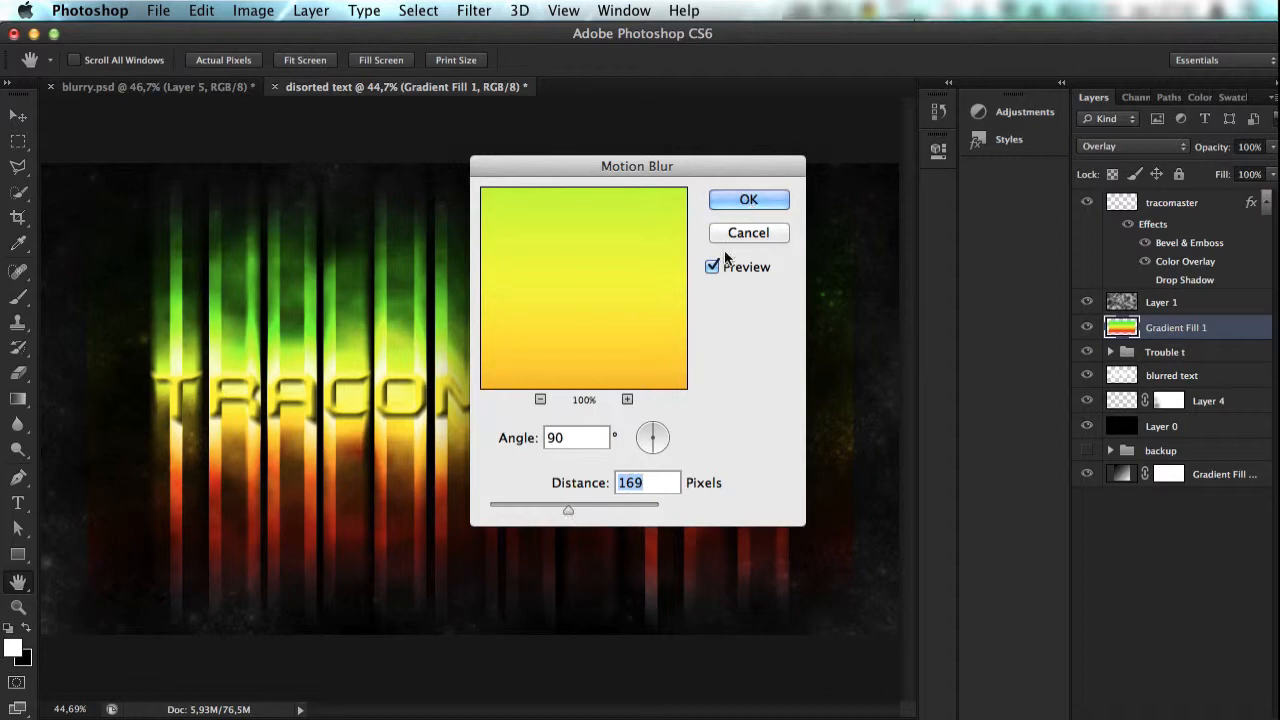
click(752, 200)
key(b)
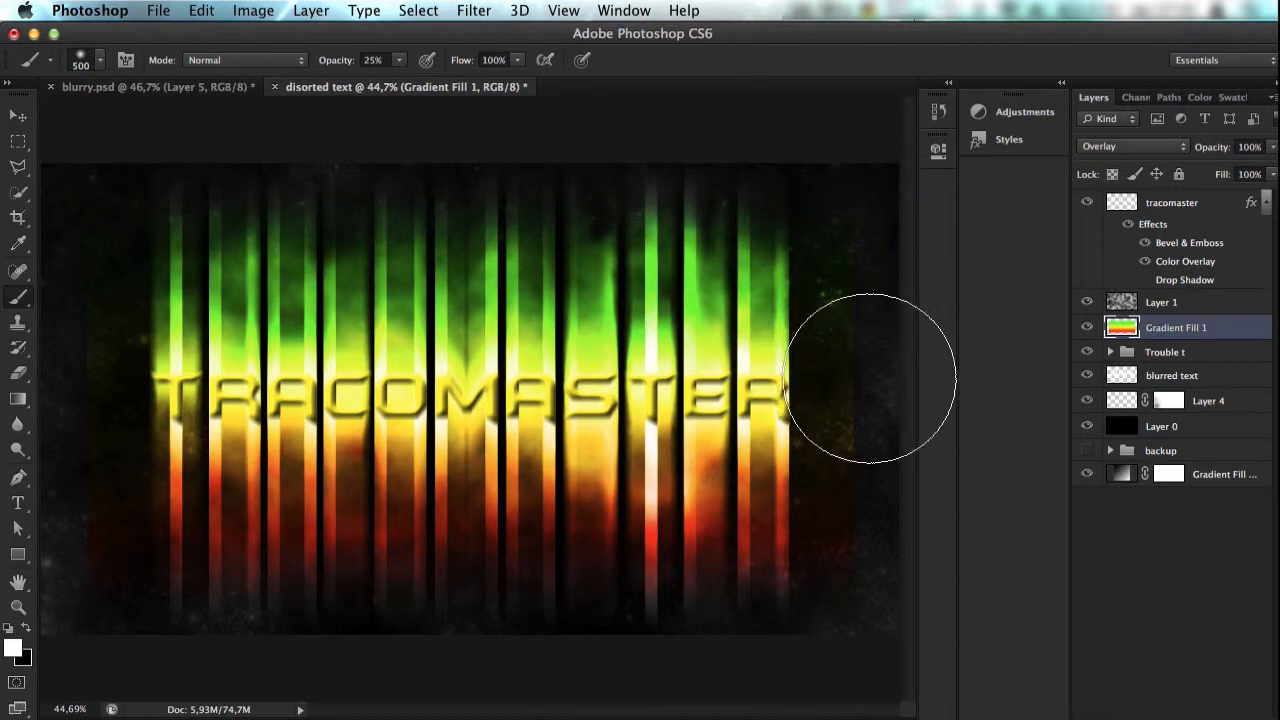
Step: Apply a second Motion Blur to Gradient Fill 1 with a 0° angle and a distance of 169 pixels
click(510, 9)
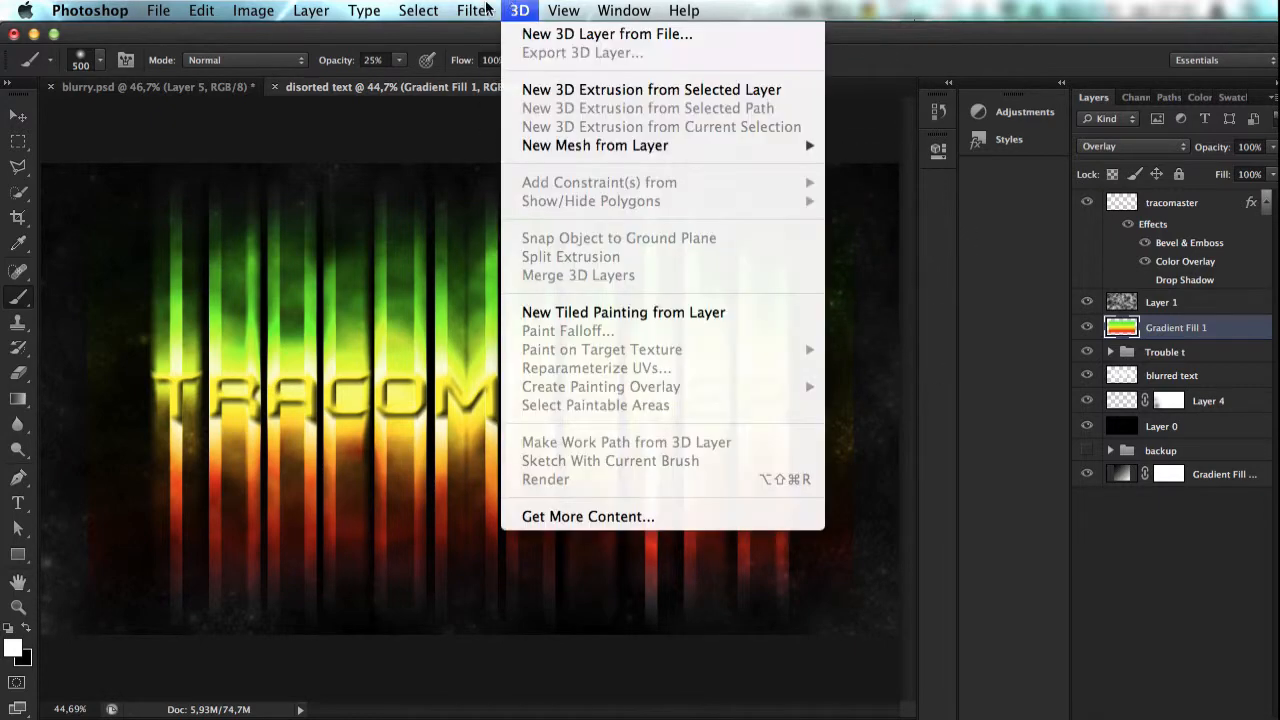
mouse_move(474, 10)
mouse_move(540, 240)
click(786, 423)
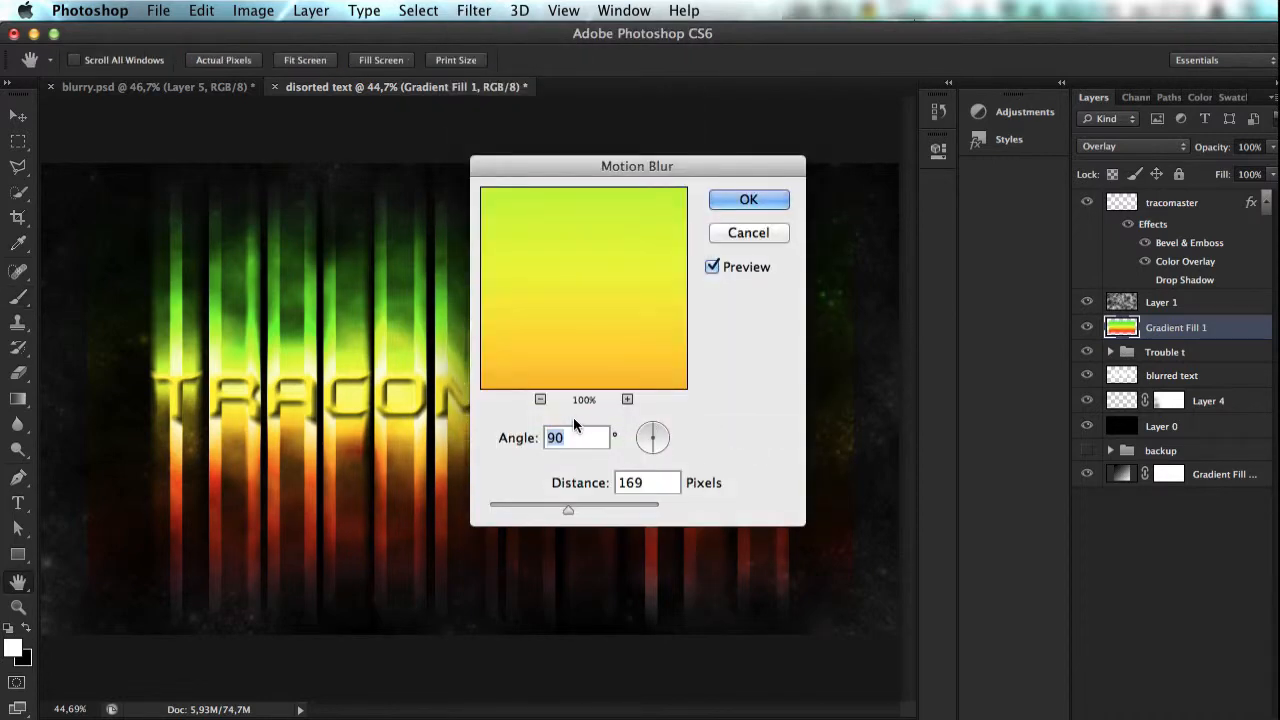
text(0)
click(760, 199)
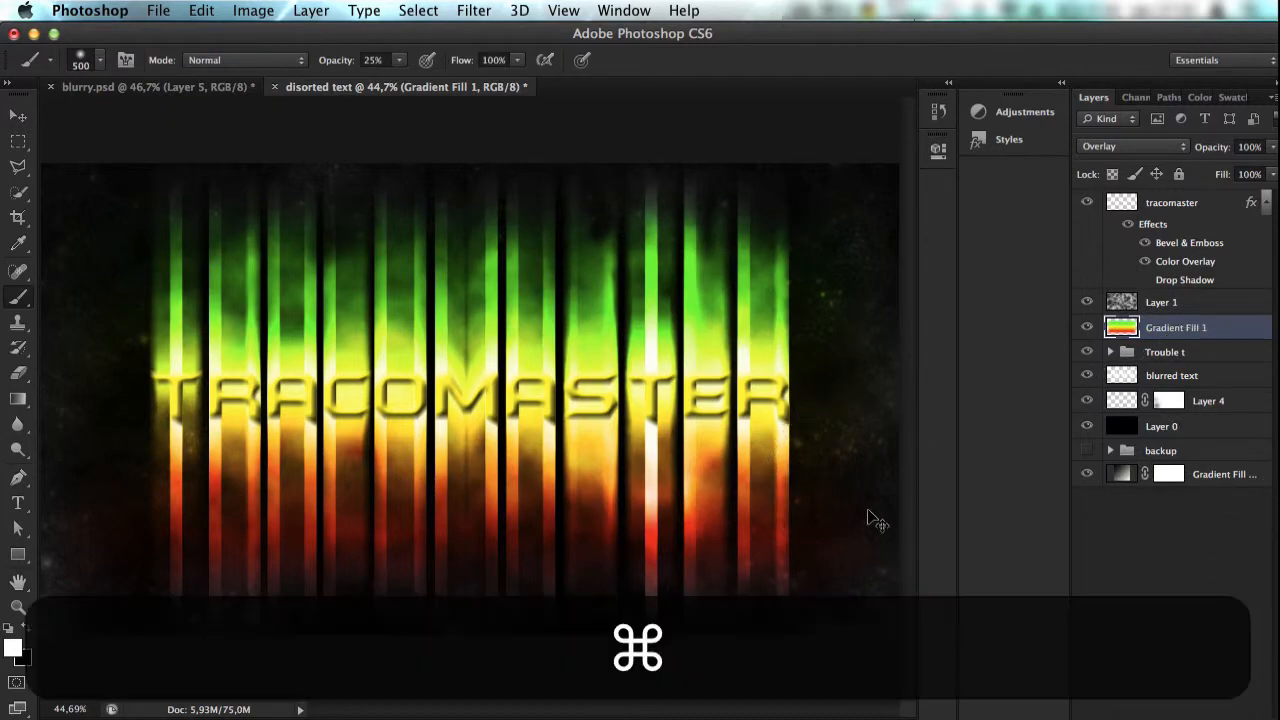
Step: Shorten Gradient Fill 1 to about 98% of its height by raising its bottom edge
key(super+t)
scroll(812, 557, down, 5)
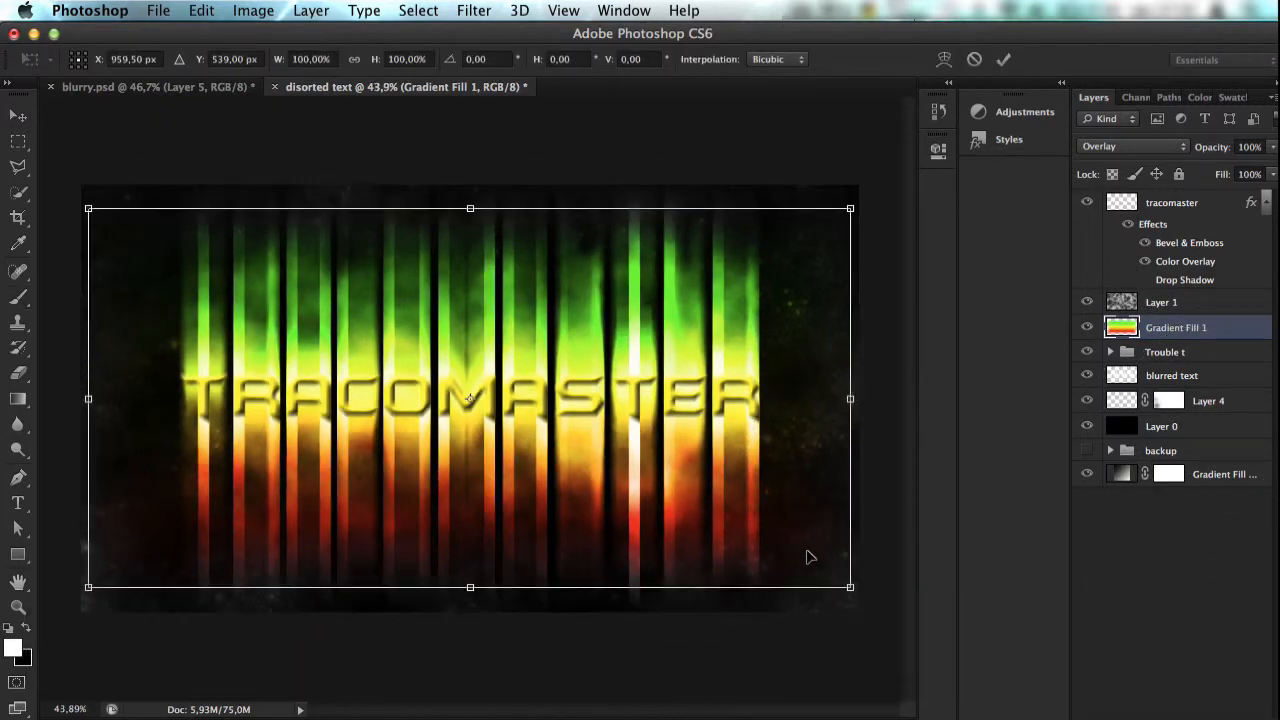
scroll(812, 557, up, 3)
scroll(810, 557, up, 2)
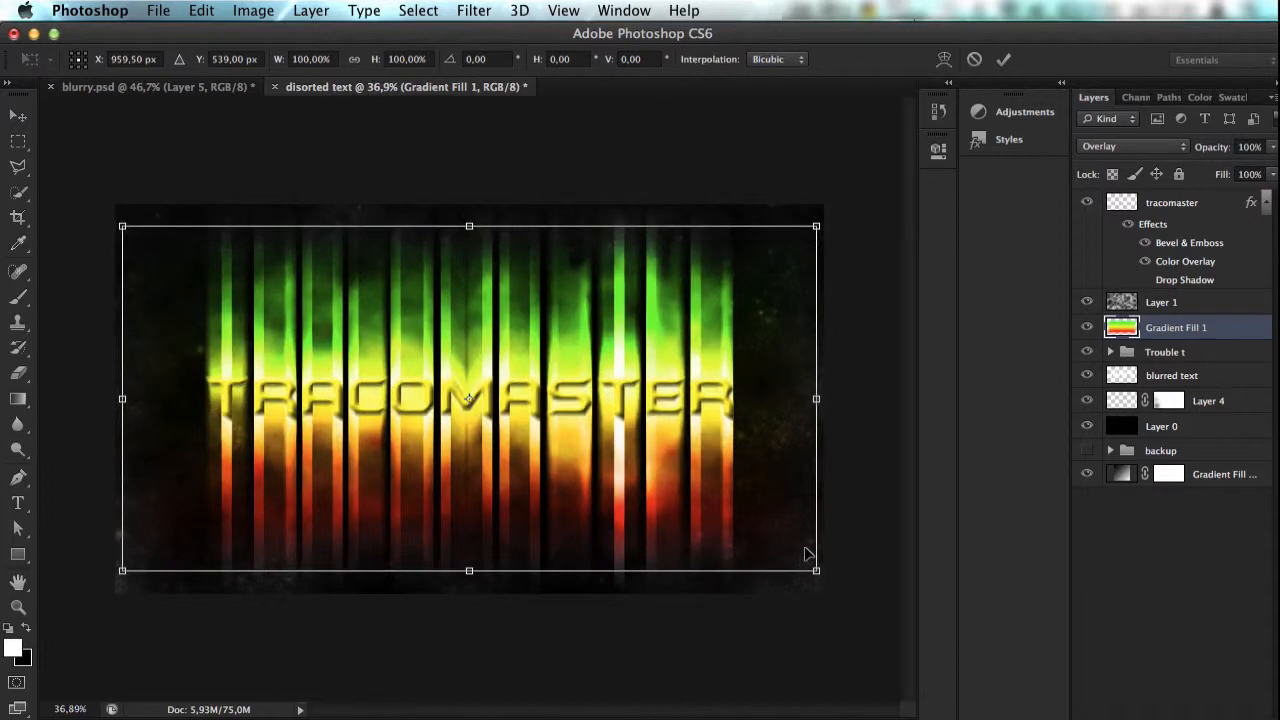
key(alt+shift)
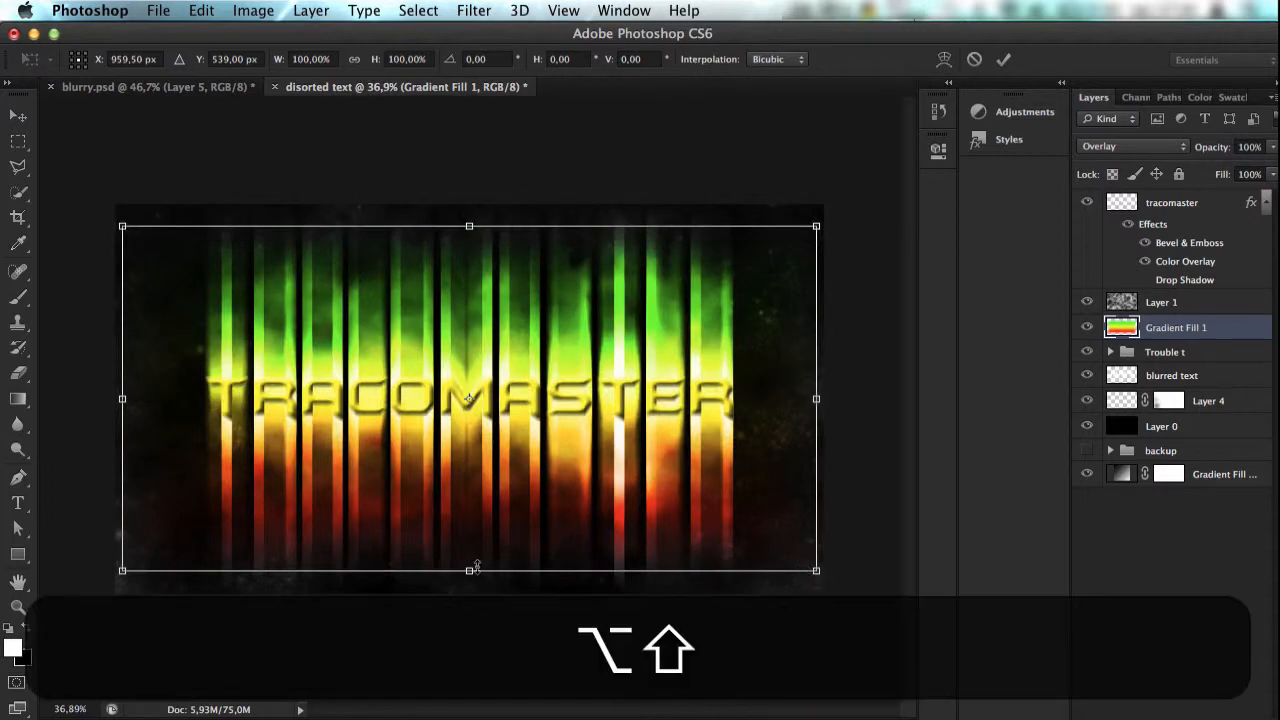
drag(476, 567, 477, 559)
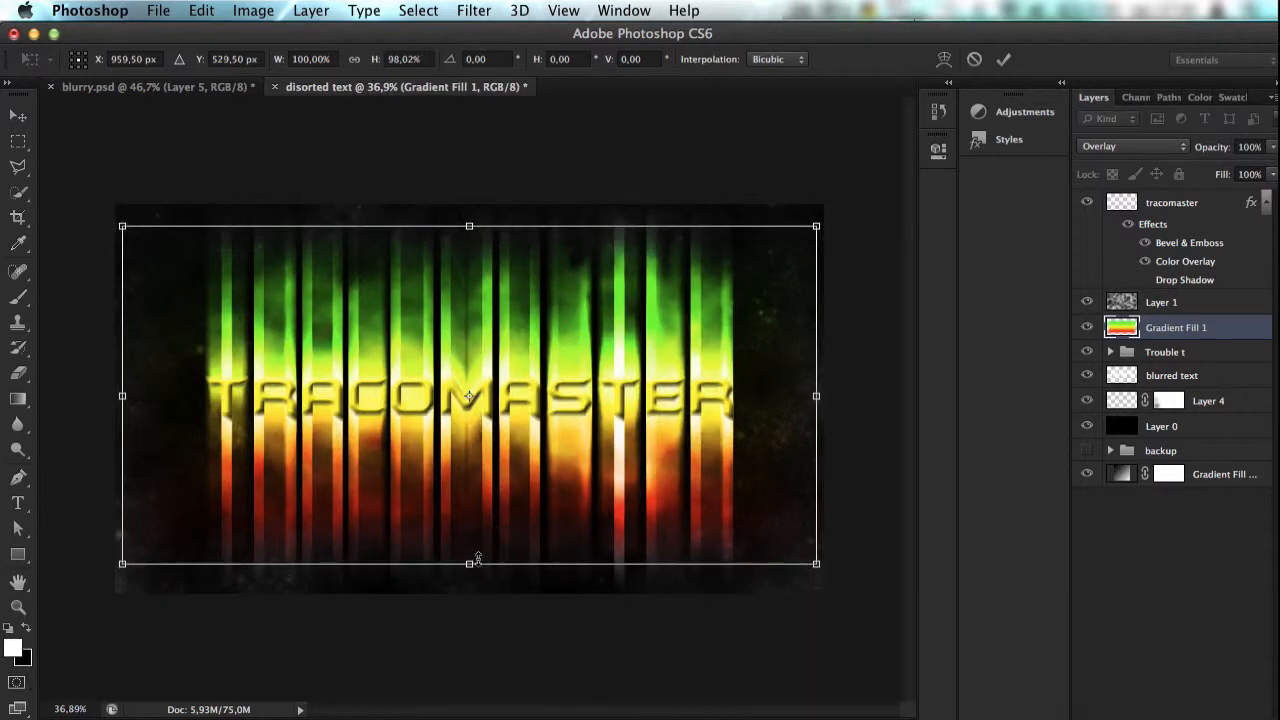
scroll(504, 585, up, 3)
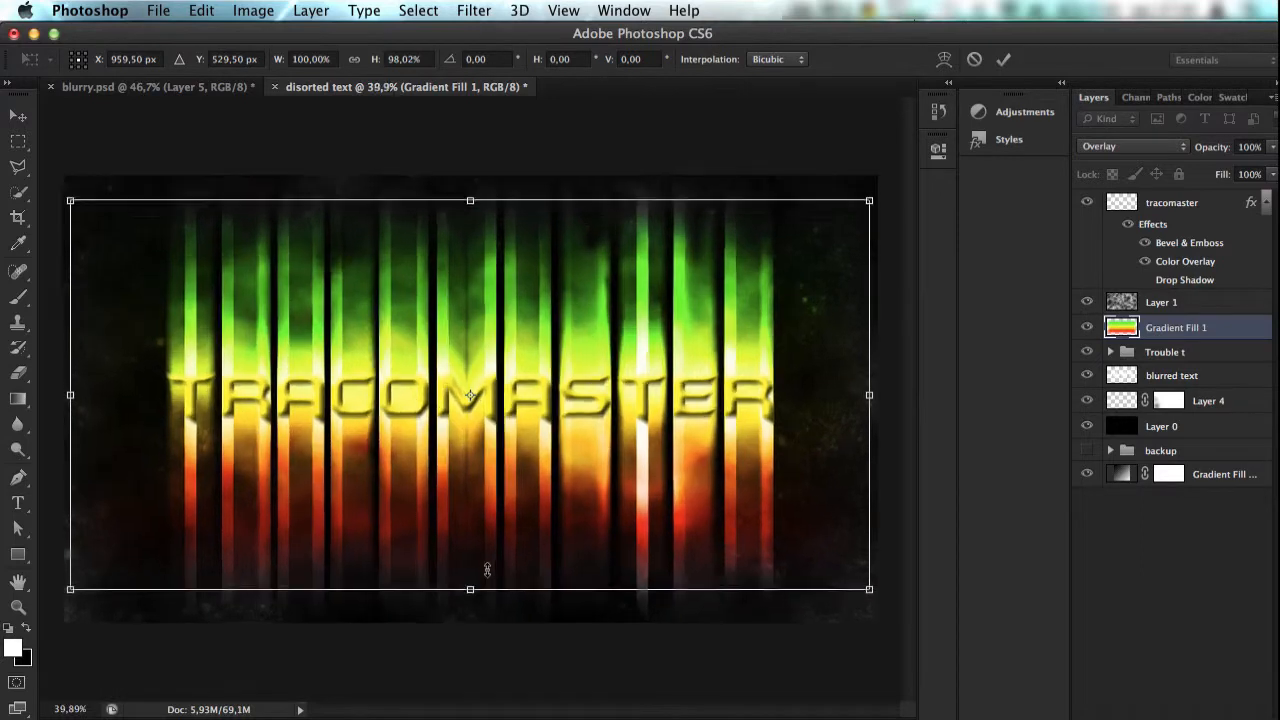
key(Return)
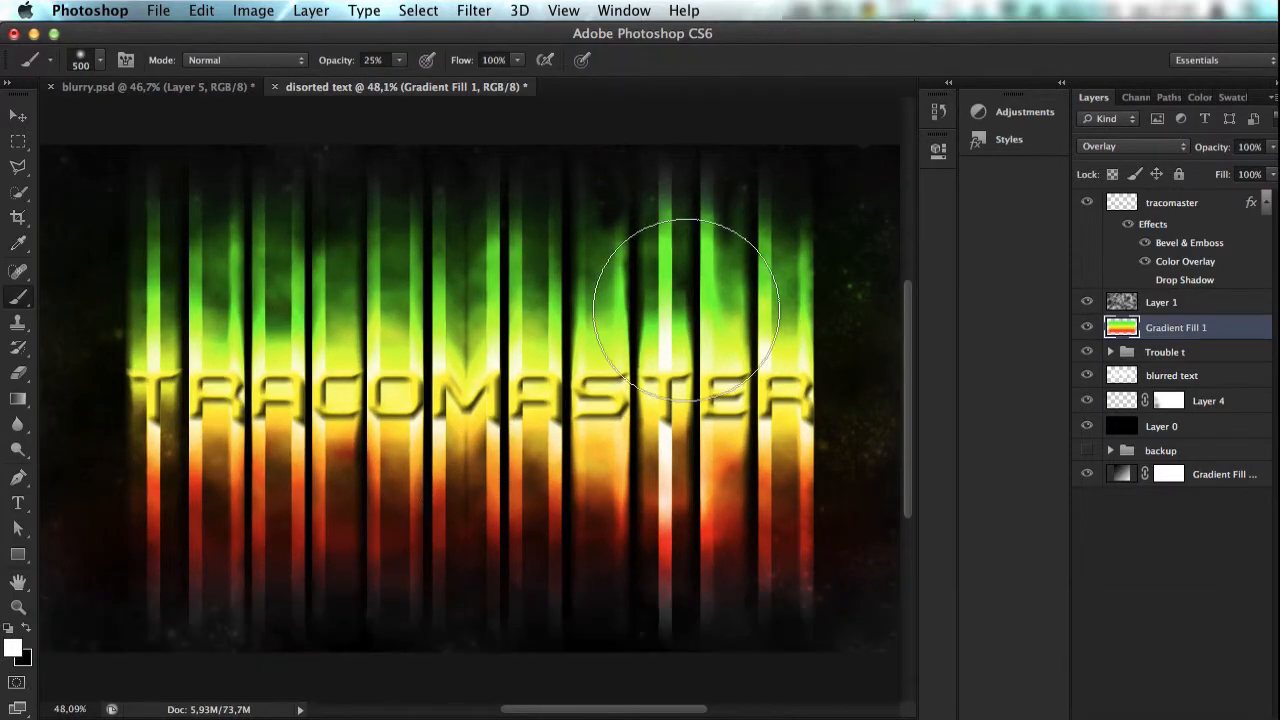
Step: Compare the disorted text document with blurry.psd, checking Layer 1 and what the backup layer contributes in blurry.psd
scroll(686, 314, down, 1)
key(super+0)
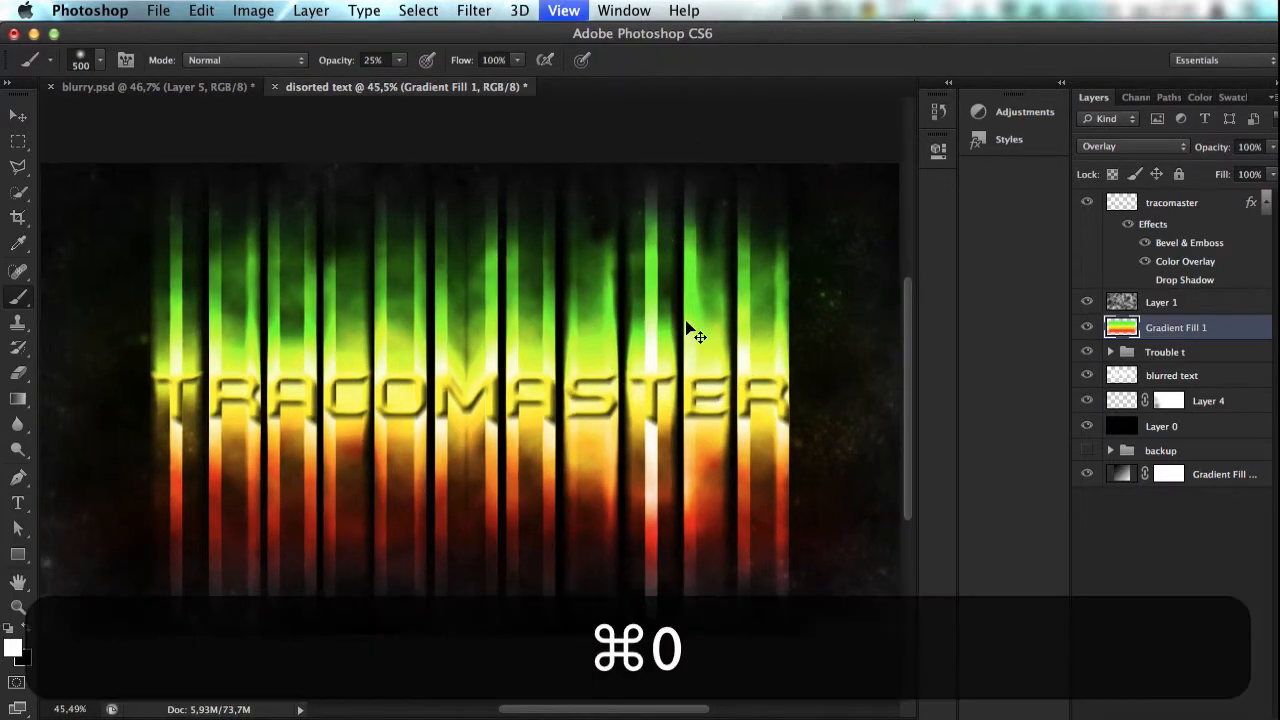
click(192, 89)
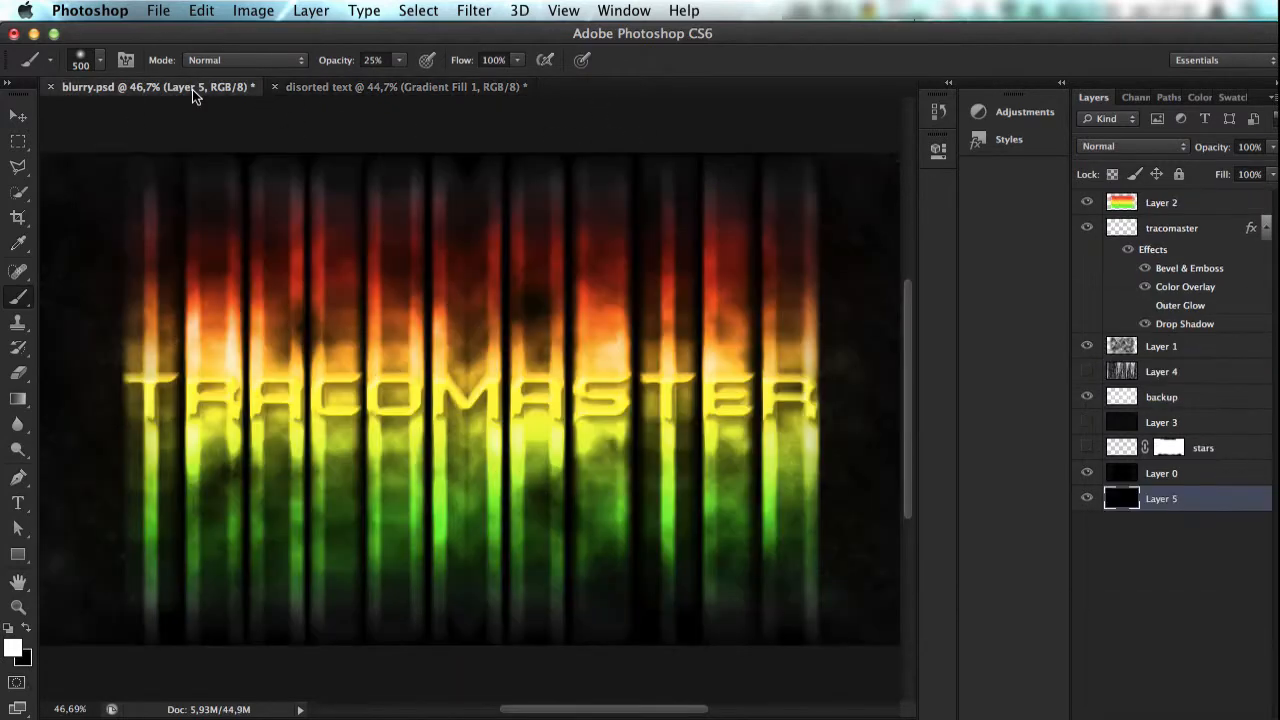
click(314, 87)
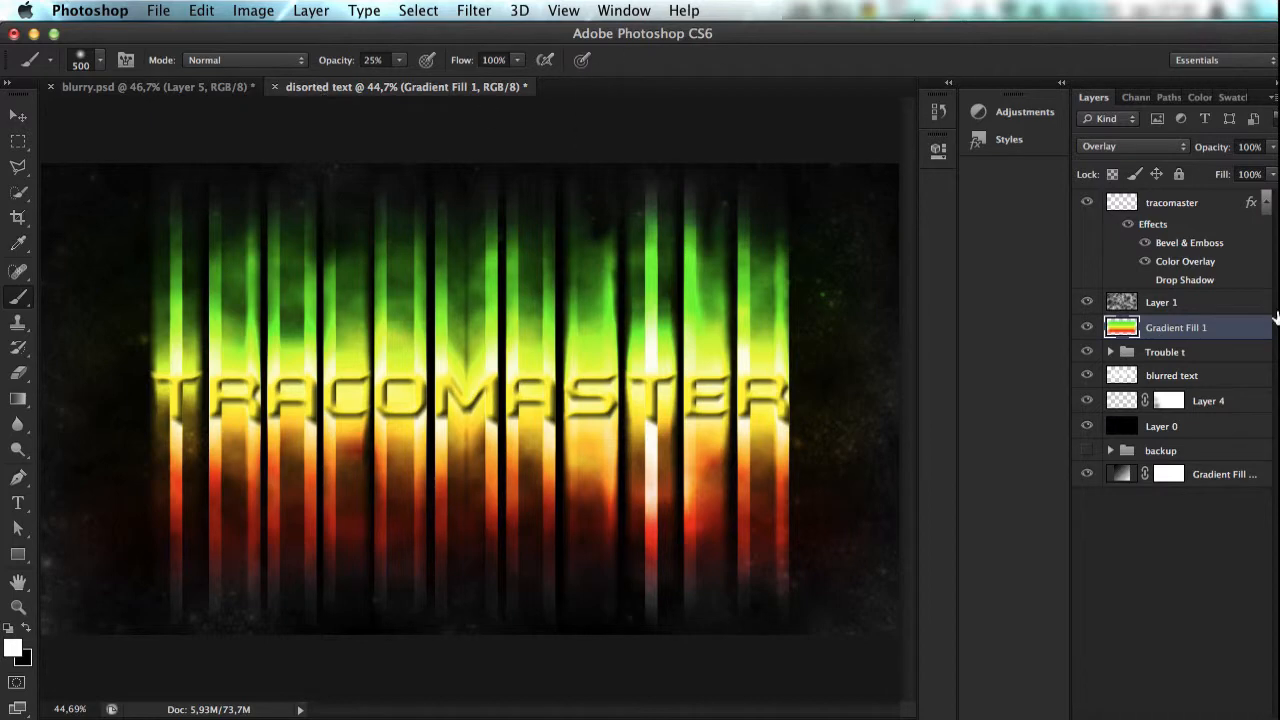
click(1181, 302)
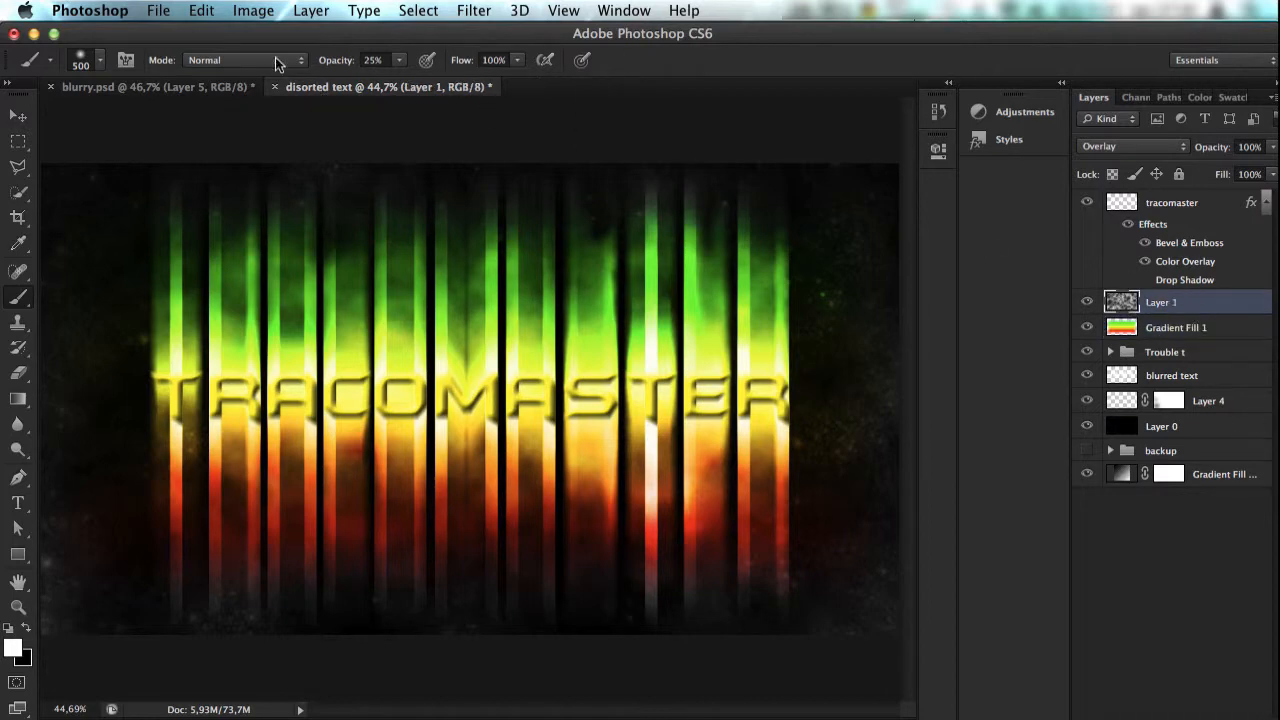
click(118, 87)
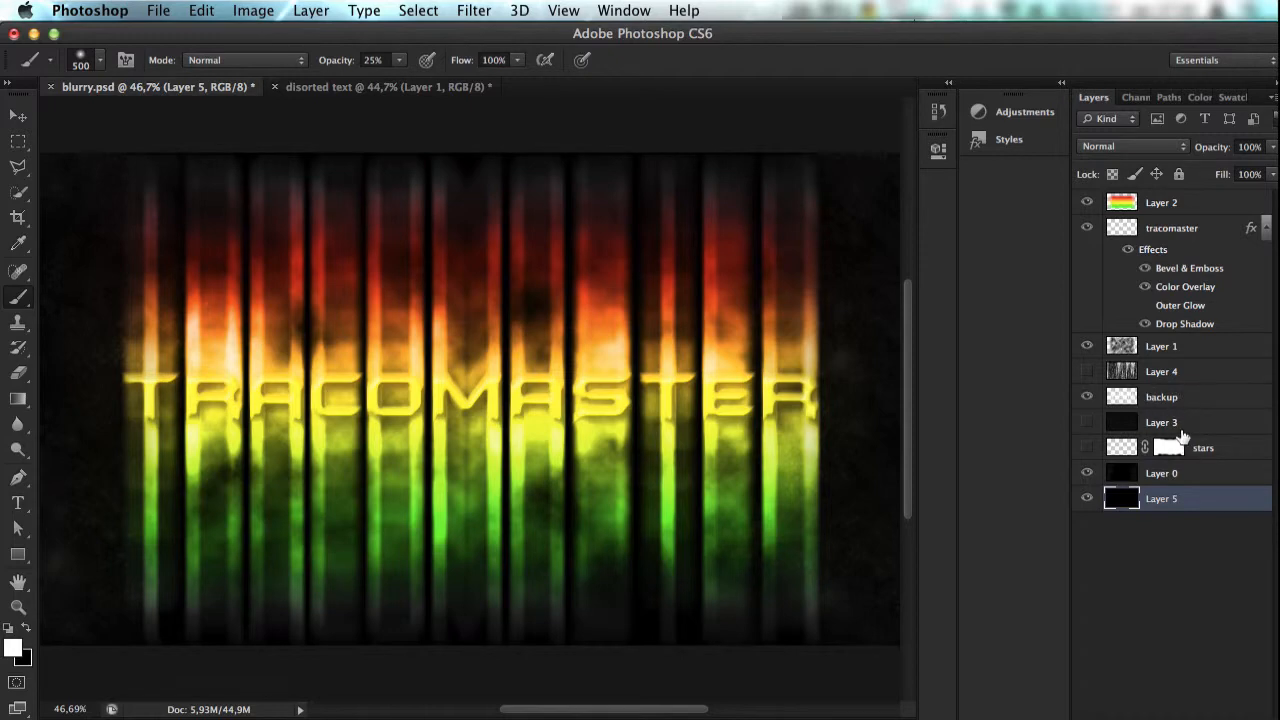
click(1094, 399)
click(1090, 398)
click(300, 87)
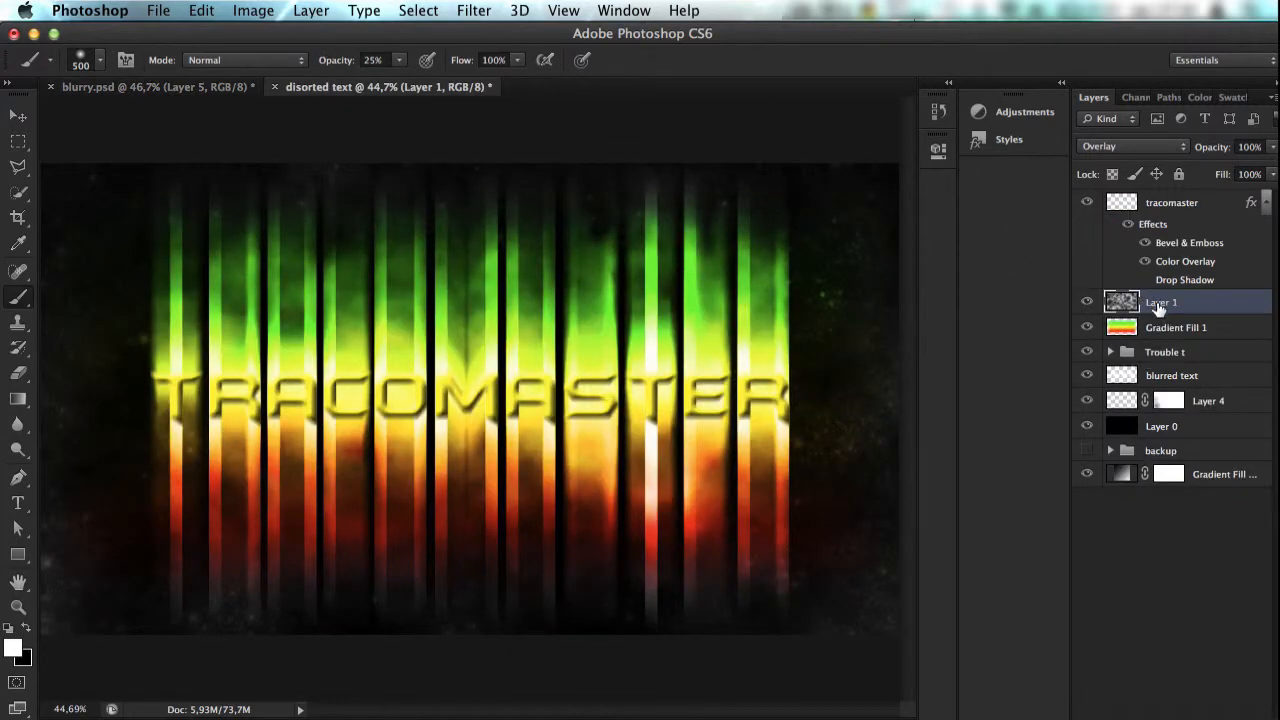
click(116, 82)
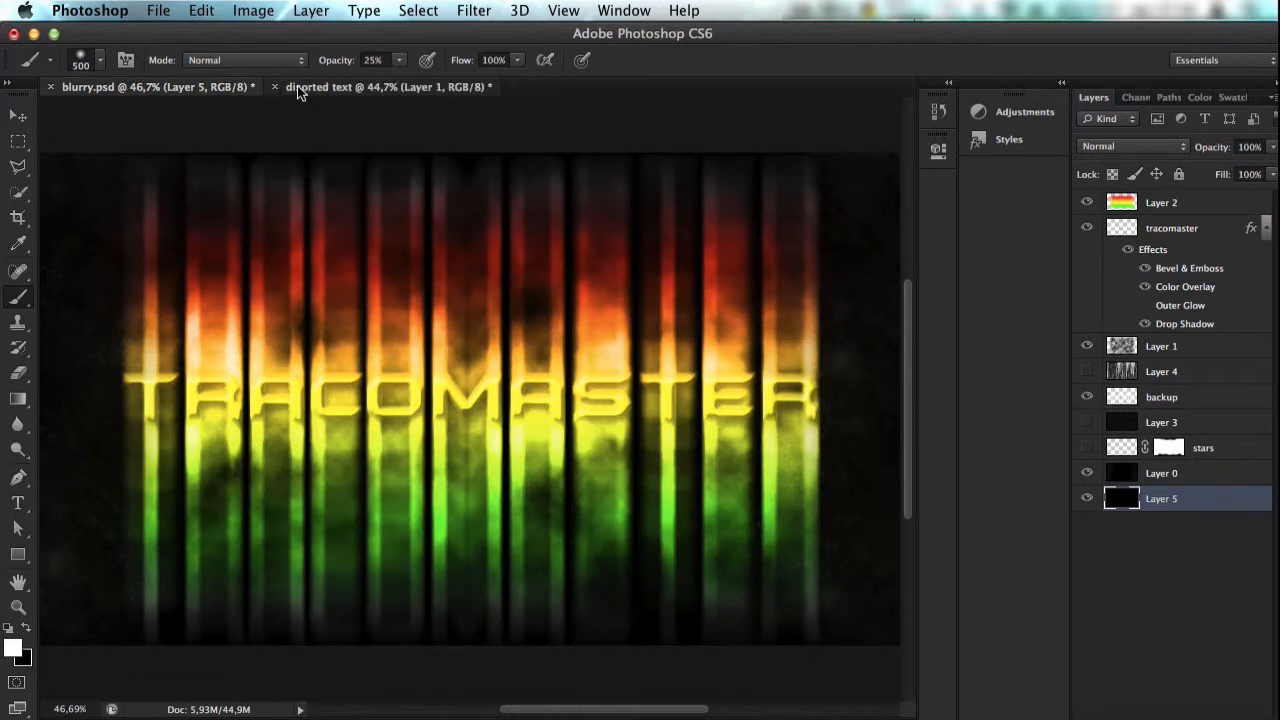
click(297, 87)
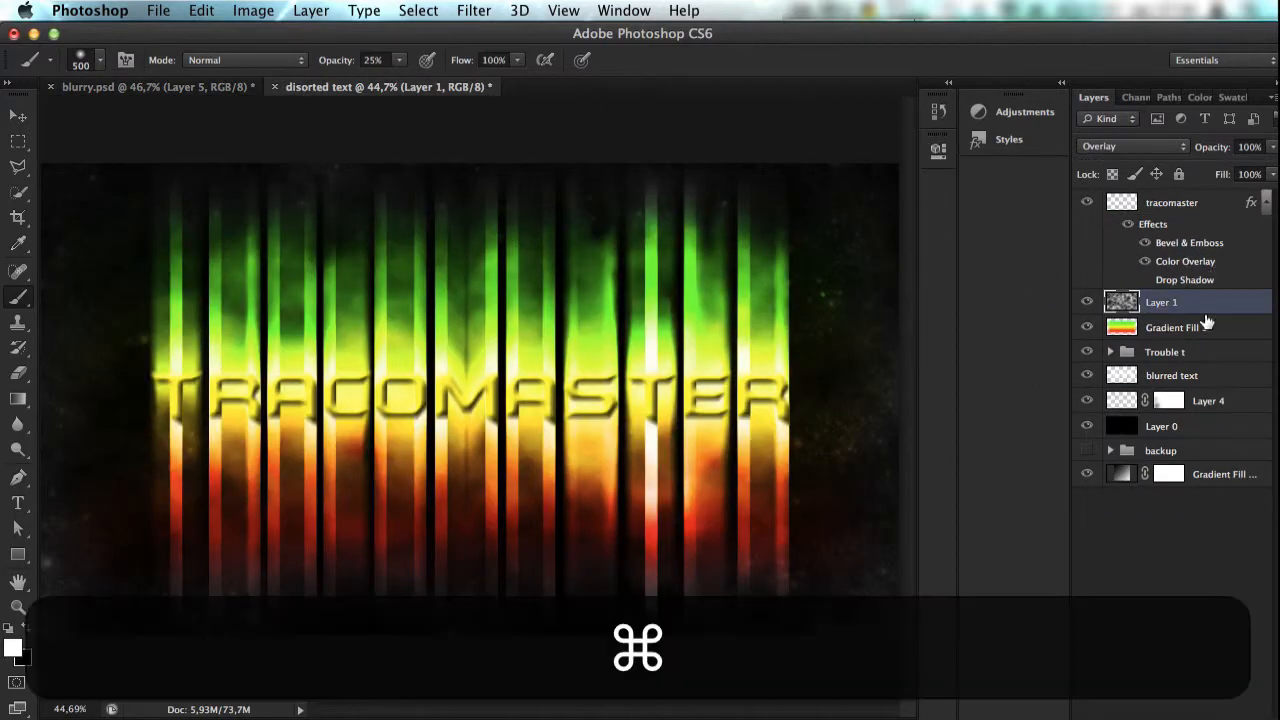
Step: Try duplicating Layer 1, undo the duplication, and compare the artwork with blurry.psd again
key(super+j)
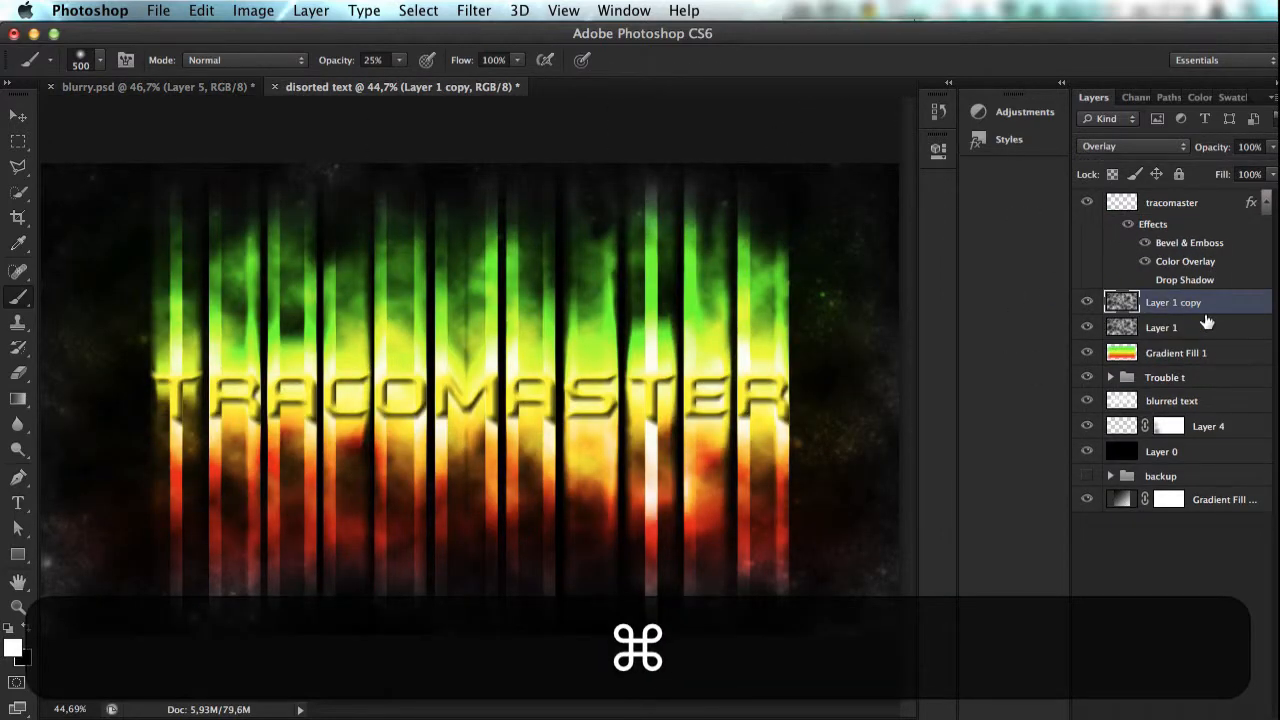
key(super+z)
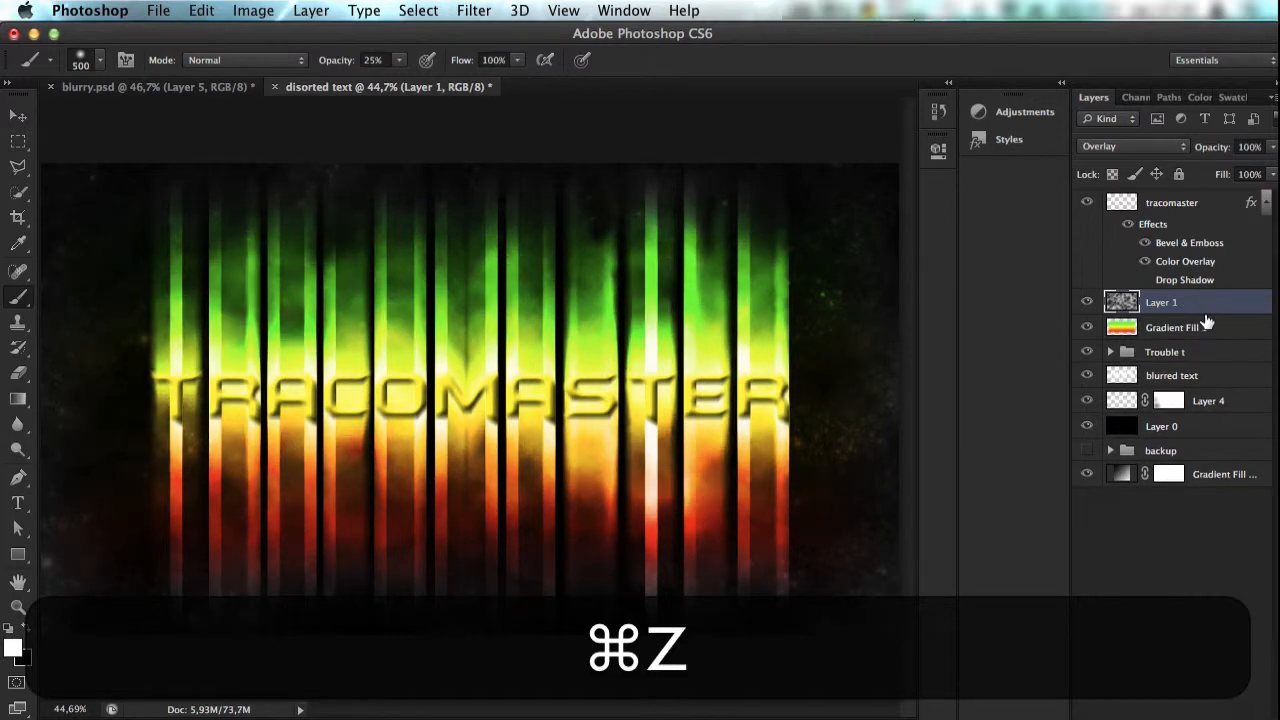
click(168, 89)
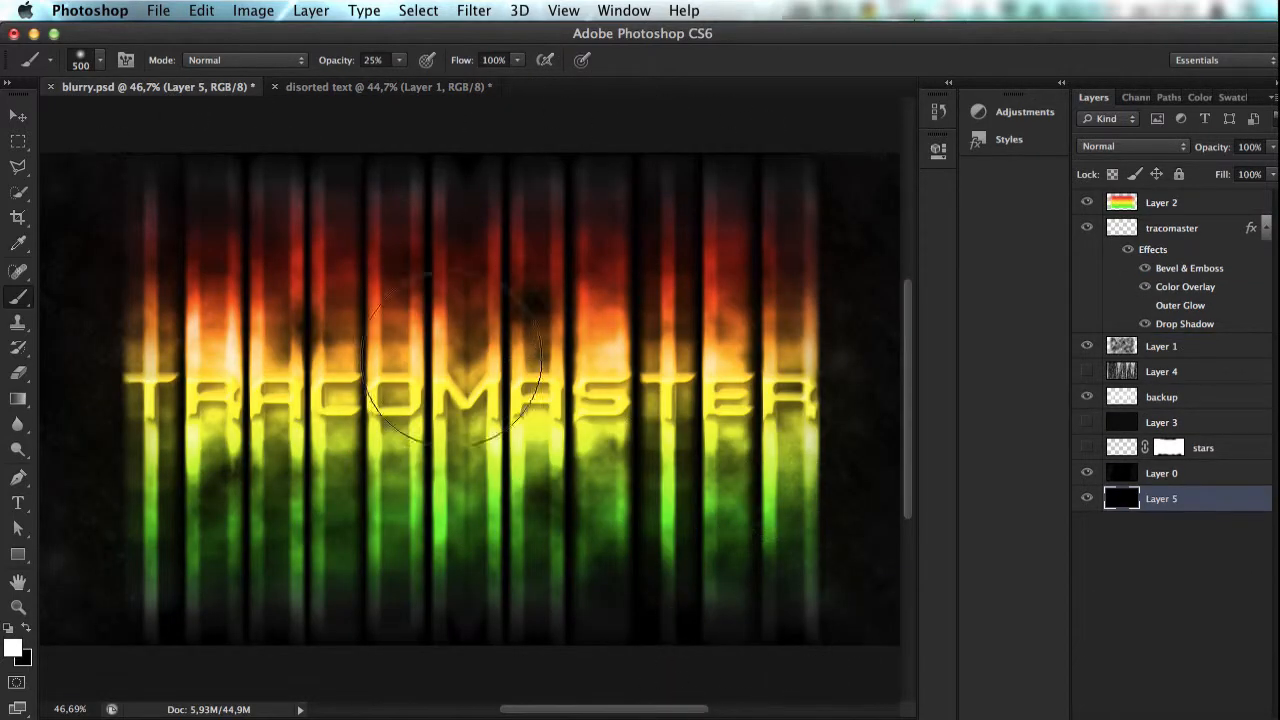
click(359, 82)
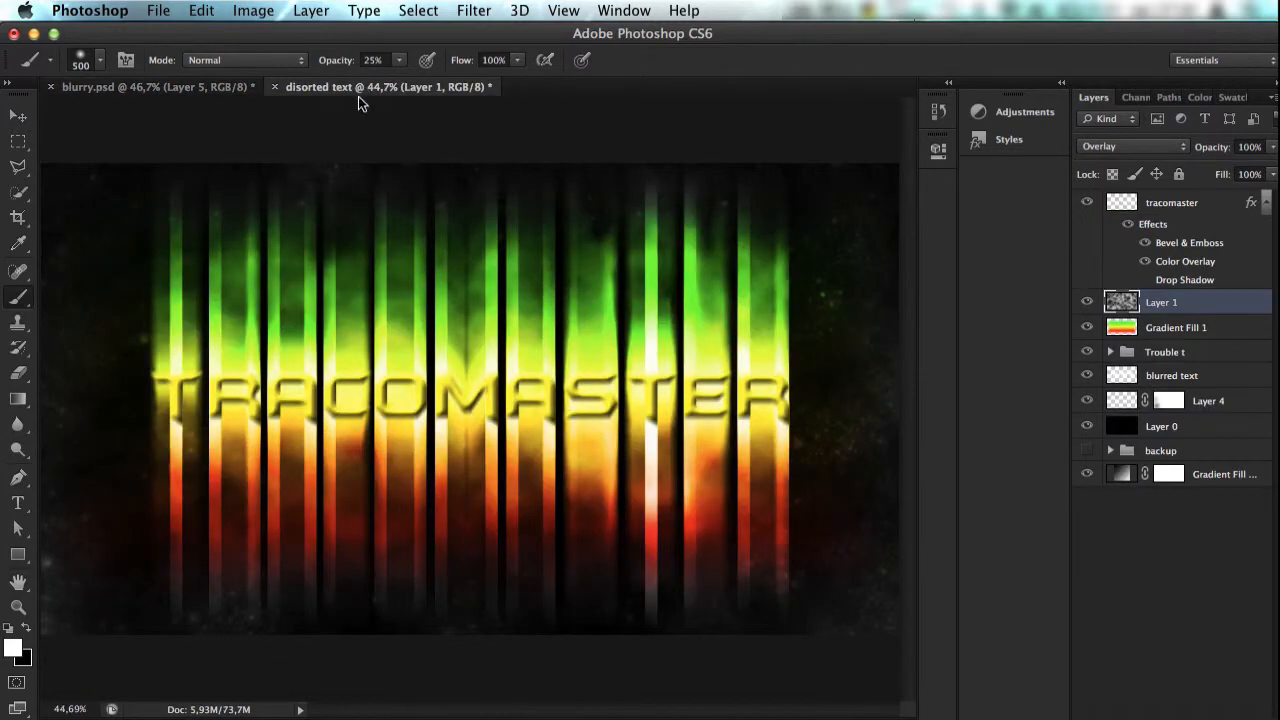
Step: Try moving Layer 1 above the tracomaster layer and Gradient Fill 1 to the top of the stack, and compare with blurry.psd
drag(1160, 308, 1135, 190)
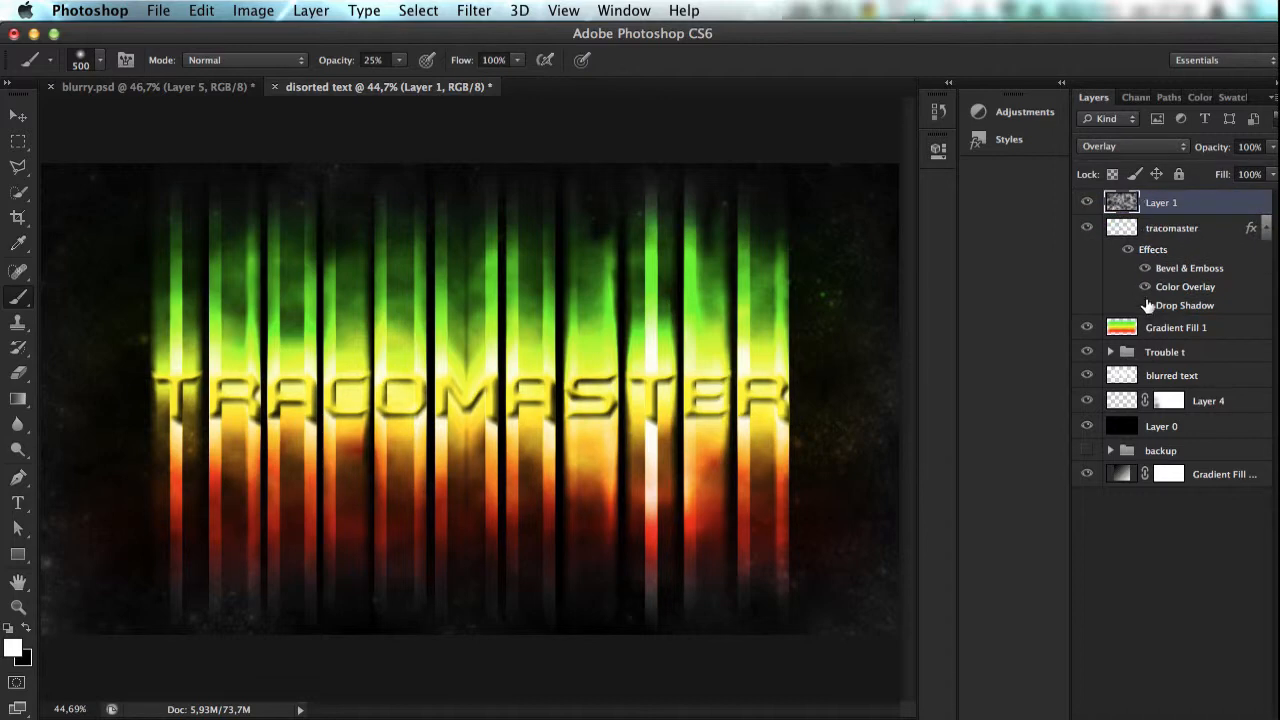
double_click(1163, 328)
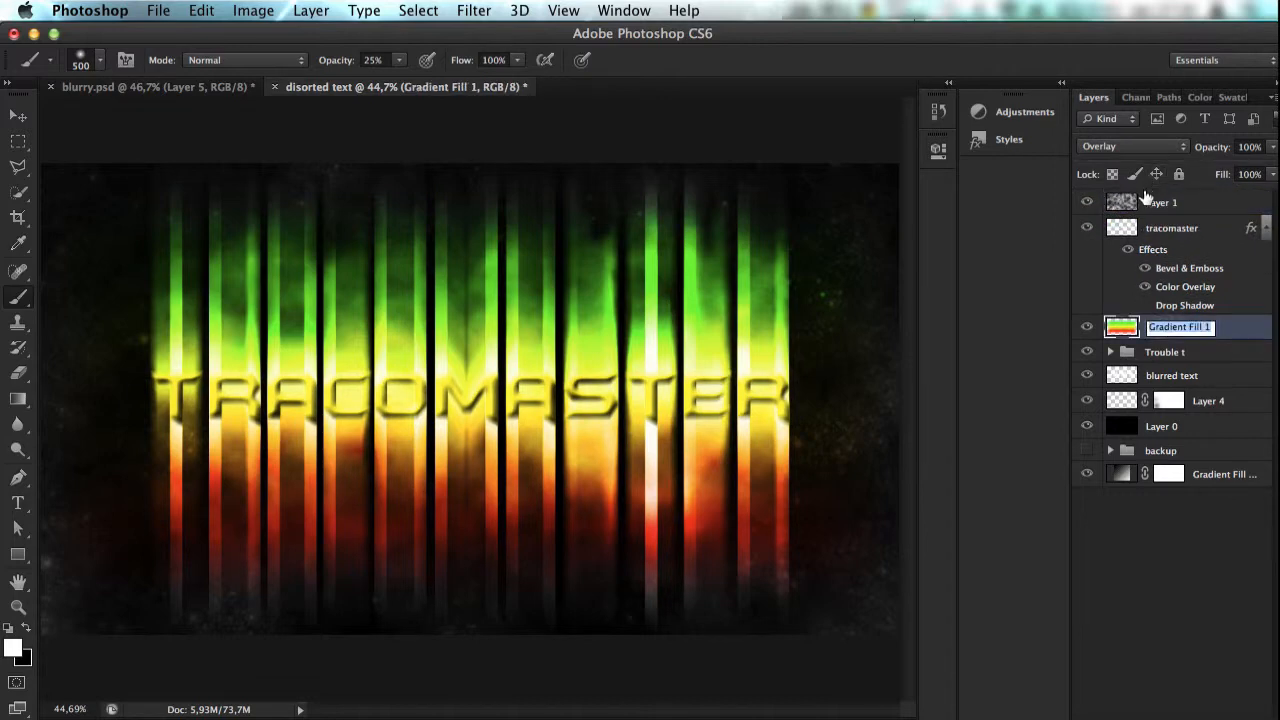
click(1237, 333)
double_click(1237, 333)
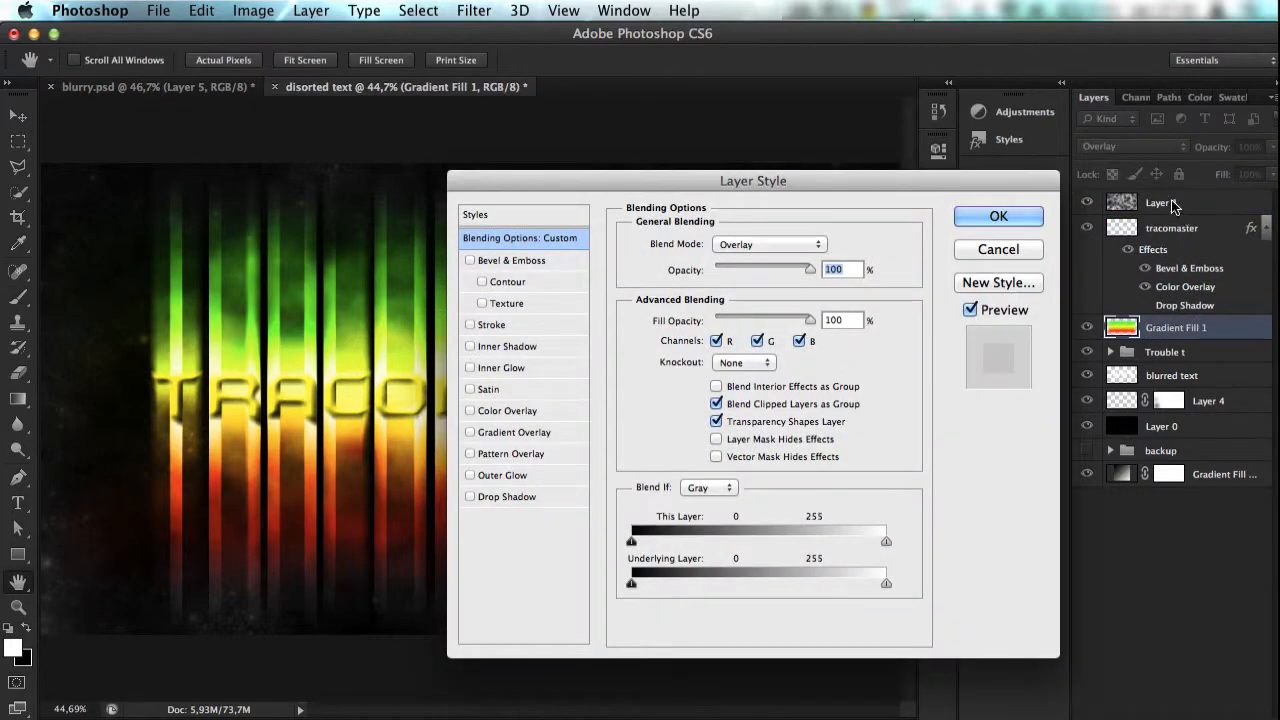
click(990, 246)
drag(1228, 335, 1163, 202)
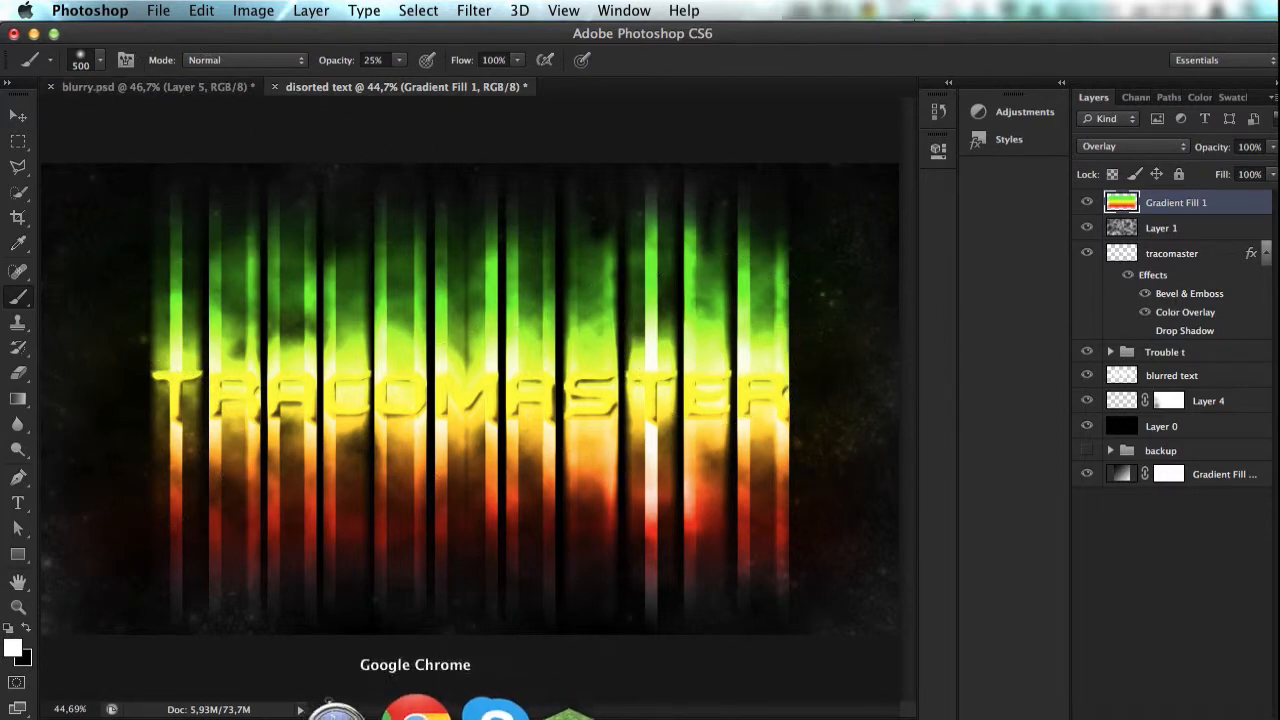
click(136, 86)
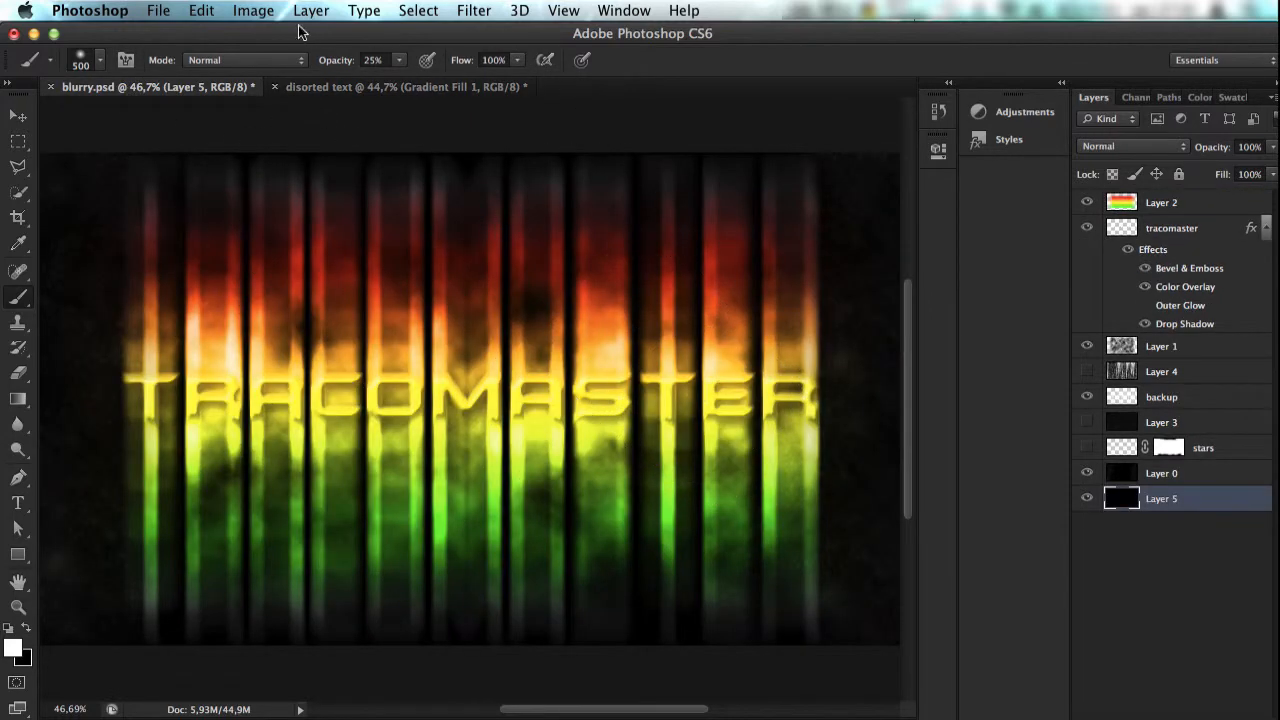
click(326, 84)
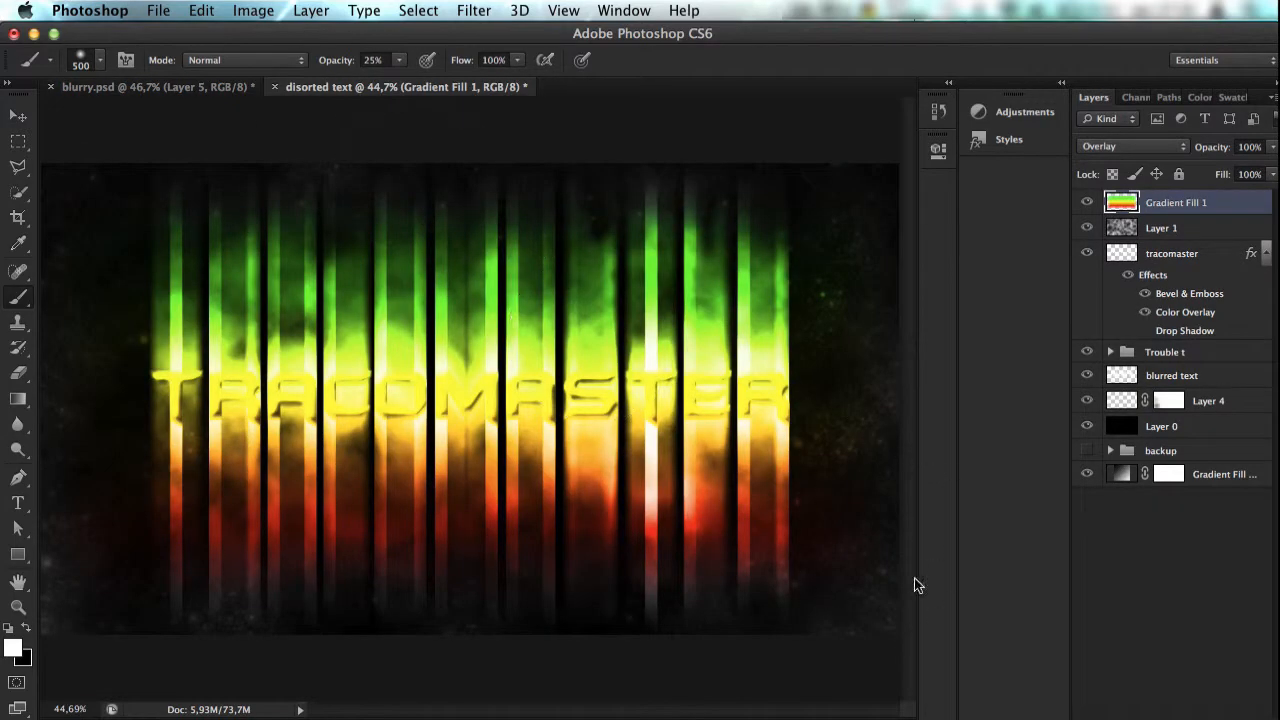
Step: Collapse the tracomaster layer's effects list and move Gradient Fill 1 directly beneath the tracomaster layer
click(1170, 230)
double_click(1176, 202)
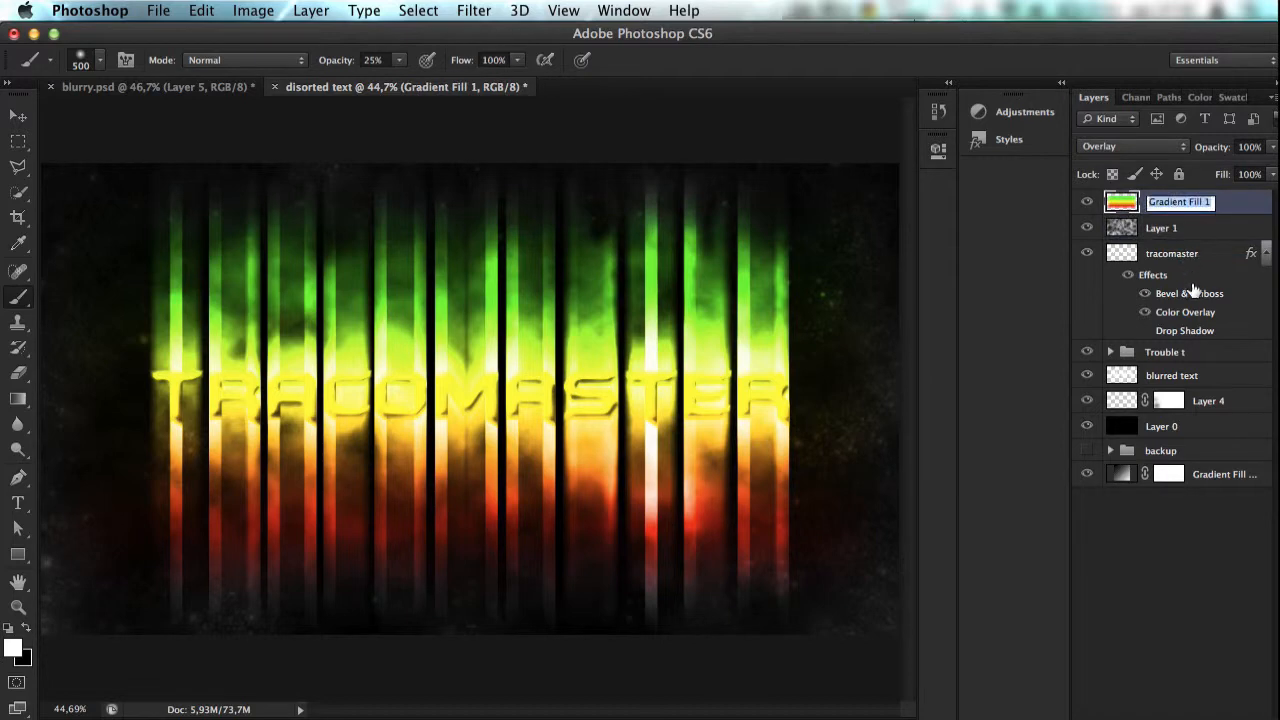
key(Return)
click(1266, 253)
drag(1239, 204, 1220, 270)
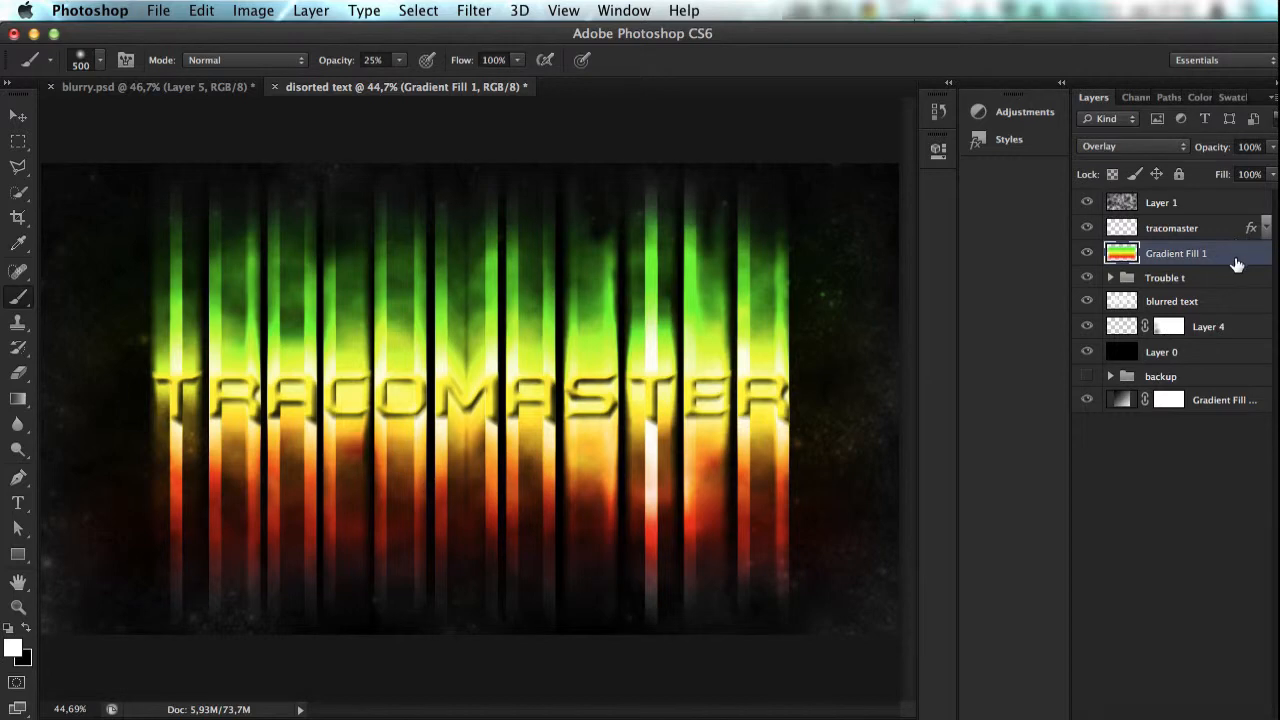
Step: Undo the layer reordering so that tracomaster sits above Layer 1 and Gradient Fill 1
drag(1237, 263, 1237, 295)
key(alt+super+z)
key(alt+super+z)
key(alt+super+z)
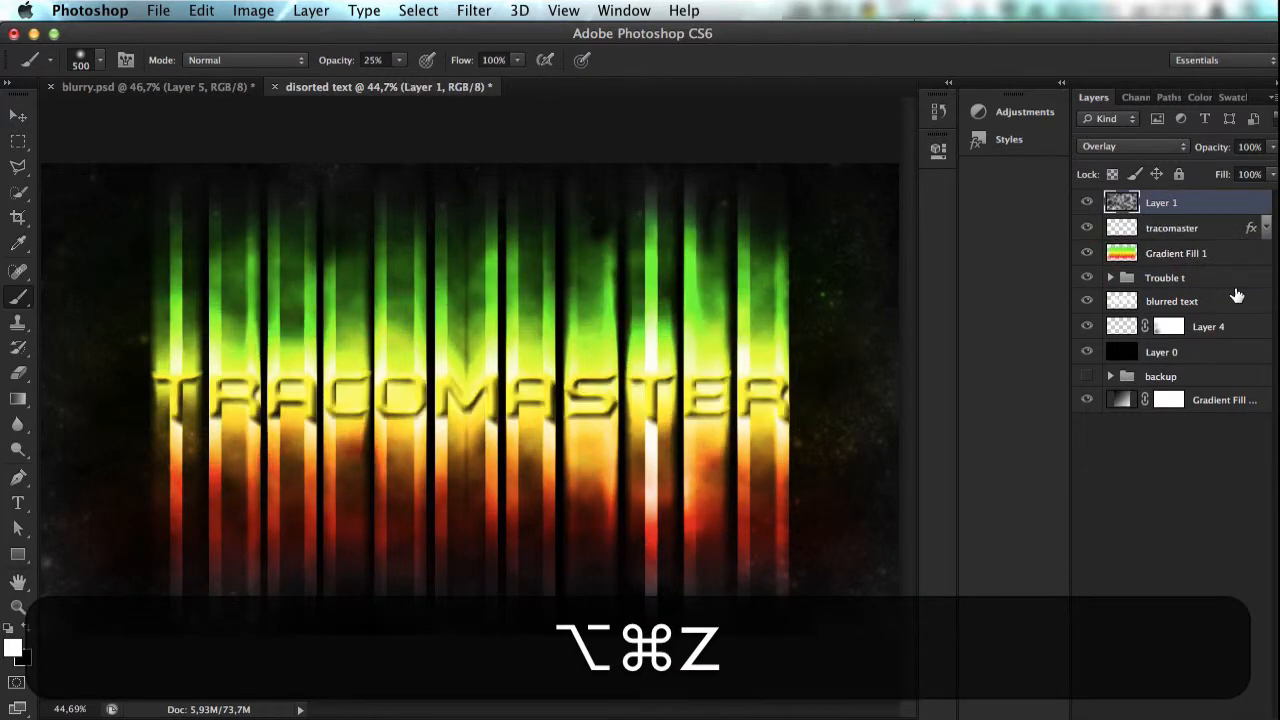
key(alt+super+z)
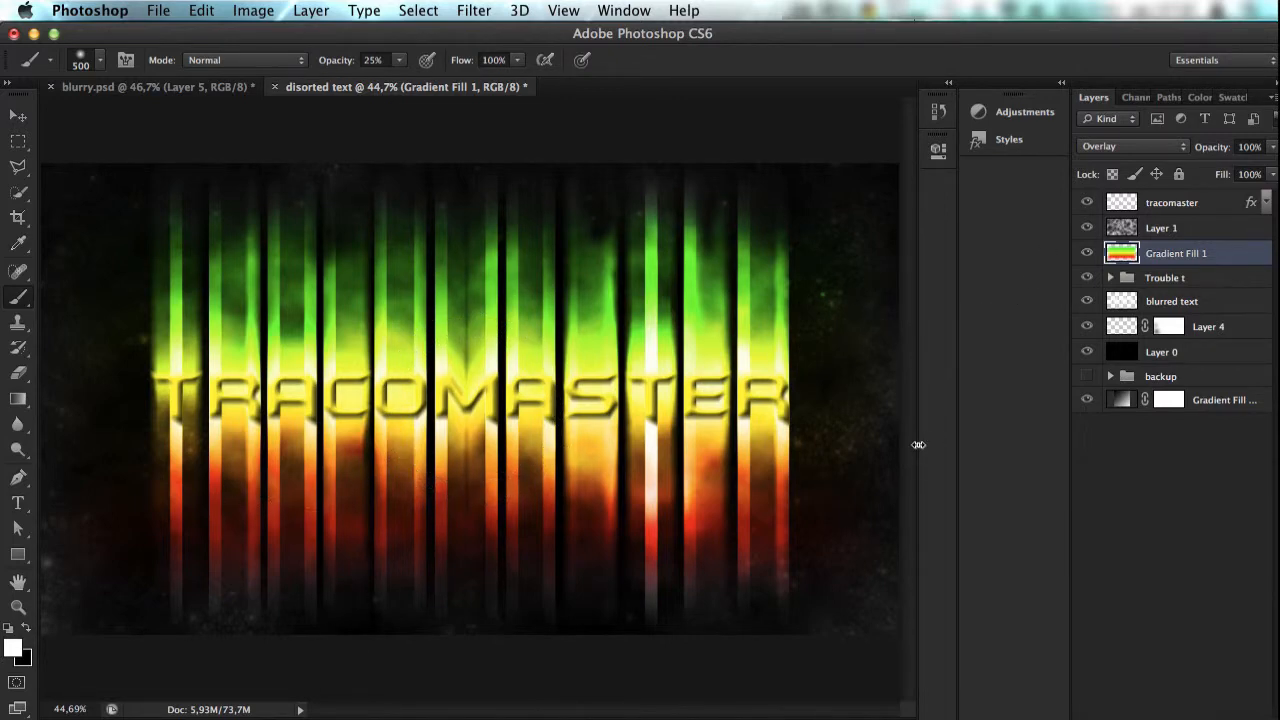
Step: Hide and show the Trouble t group to check its contribution to the streaks
key(super)
click(1087, 278)
click(1087, 278)
mouse_move(1168, 258)
mouse_down()
mouse_move(1165, 268)
mouse_move(1170, 220)
mouse_move(1177, 290)
mouse_move(1171, 246)
mouse_up()
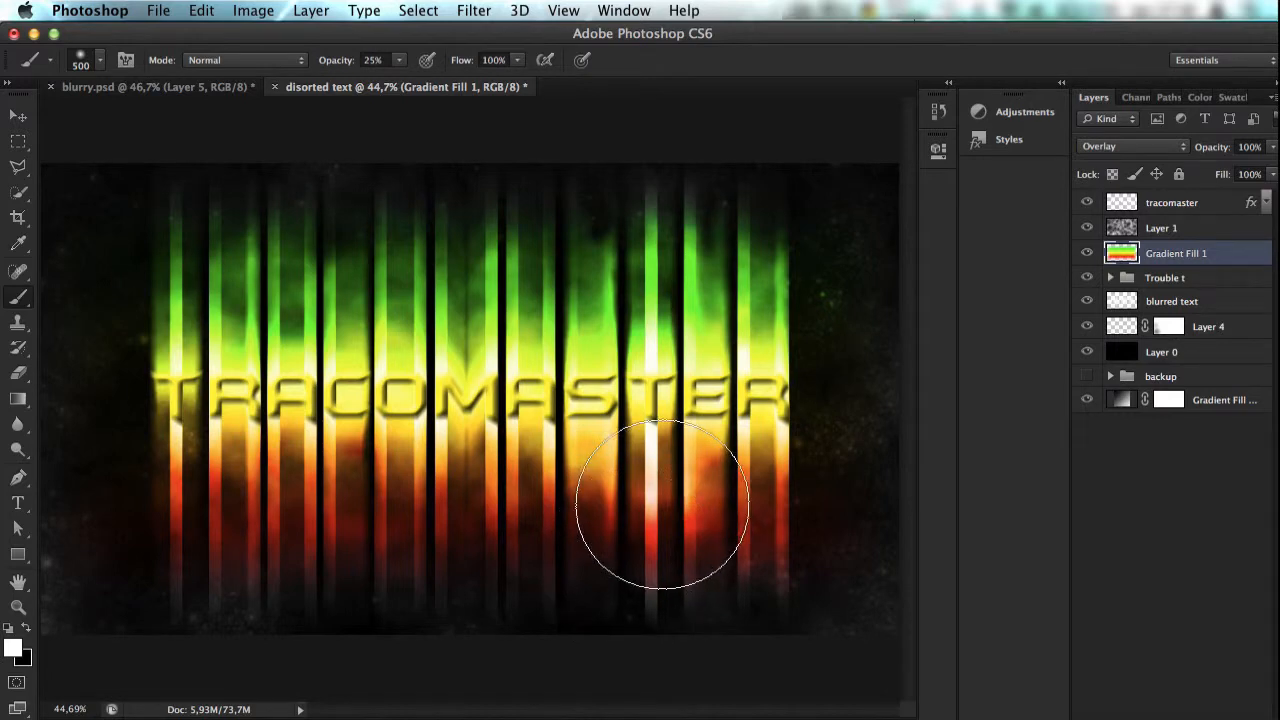
Step: Cut the streaks around the letter M from the blurred text layer onto a new layer, using a rectangular selection with 50 px feather
key(v)
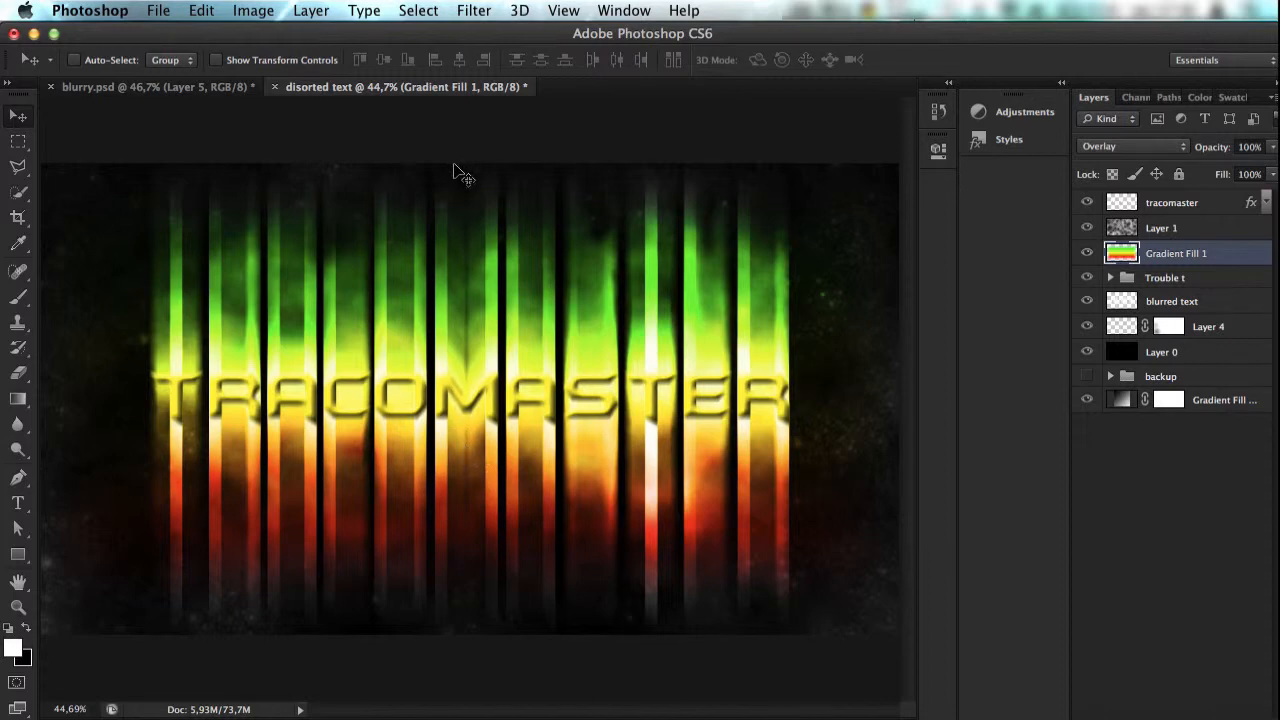
click(1160, 305)
click(18, 141)
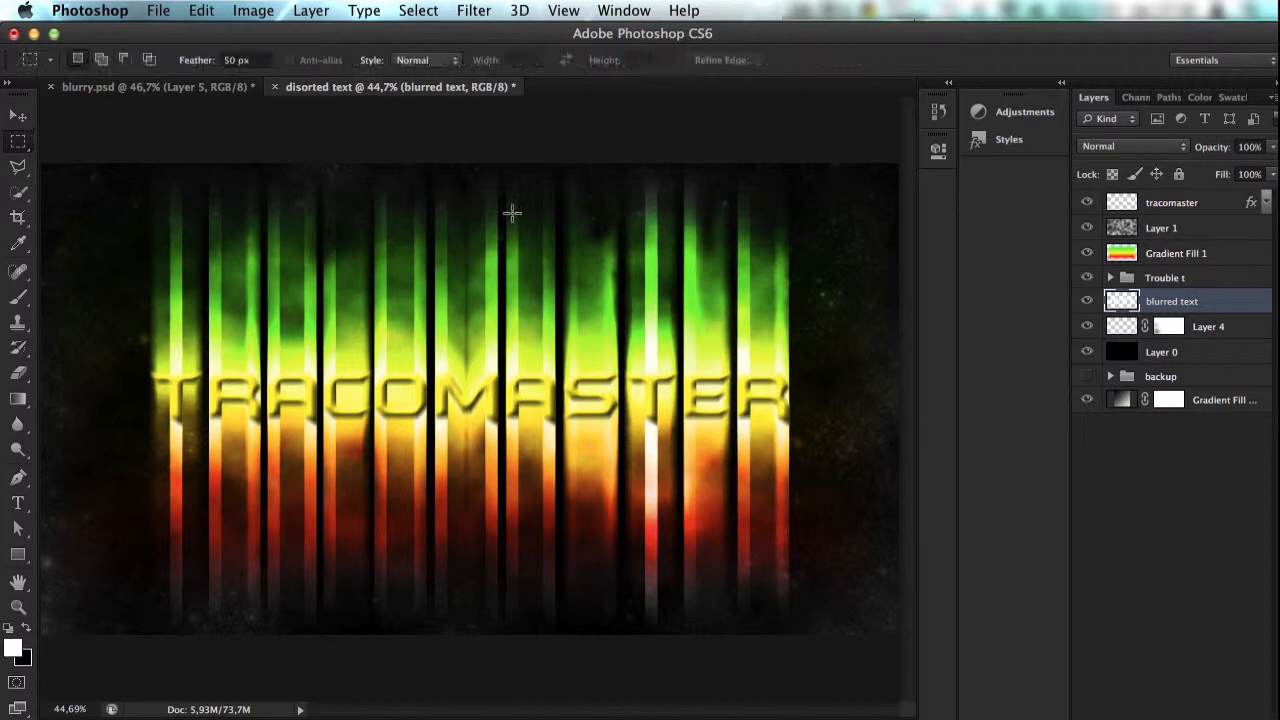
drag(430, 186, 502, 631)
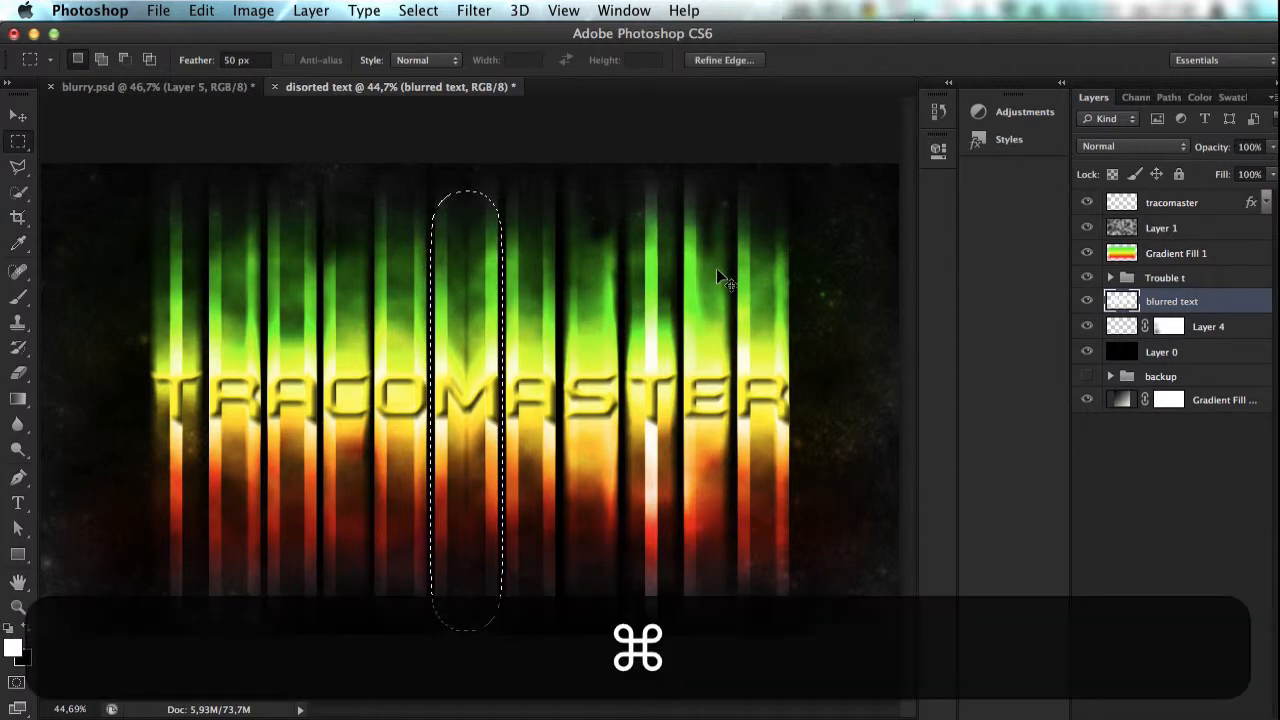
key(super+shift+j)
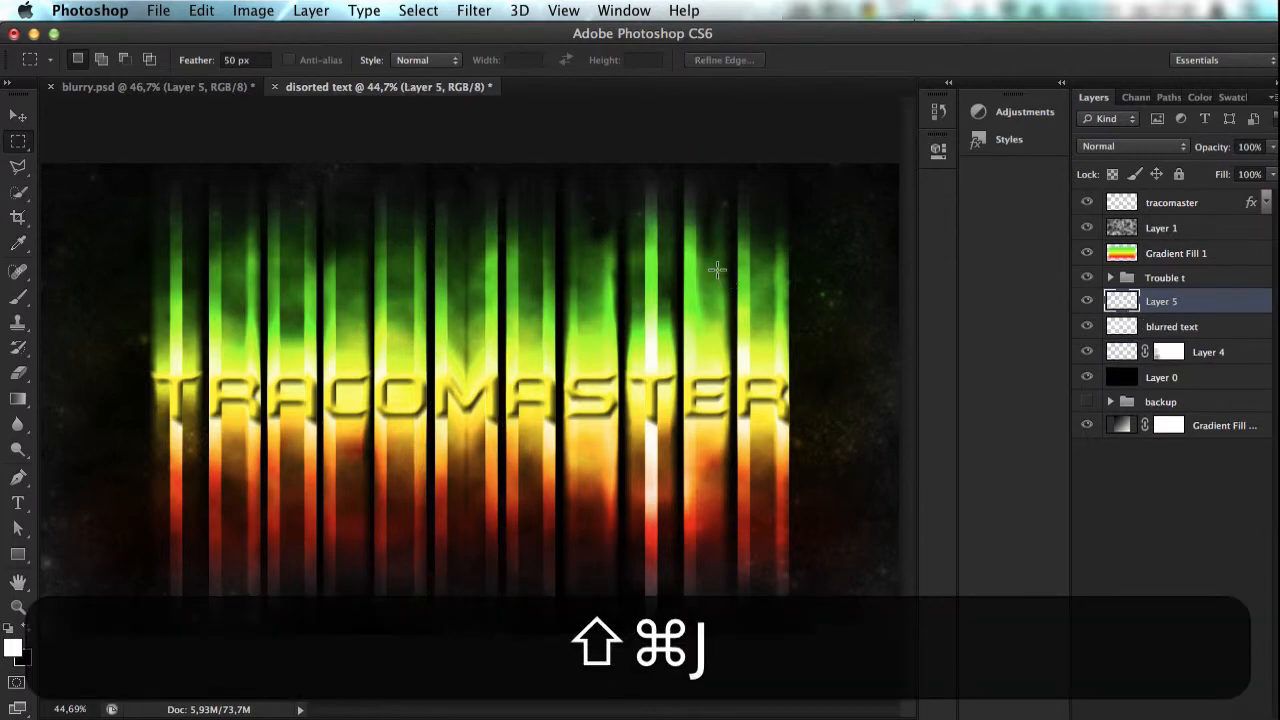
Step: Temporarily hide the blurred text layer and Trouble t group to inspect the isolated M streaks, and show both again
click(1087, 326)
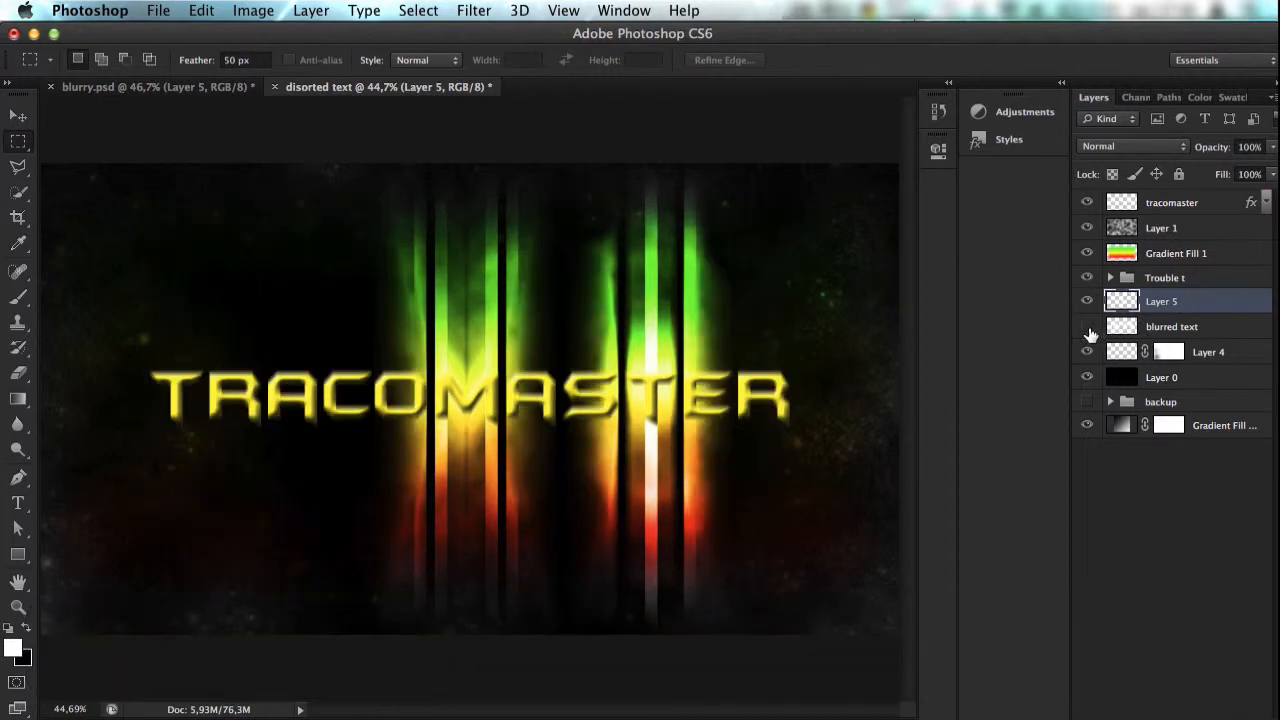
click(1087, 284)
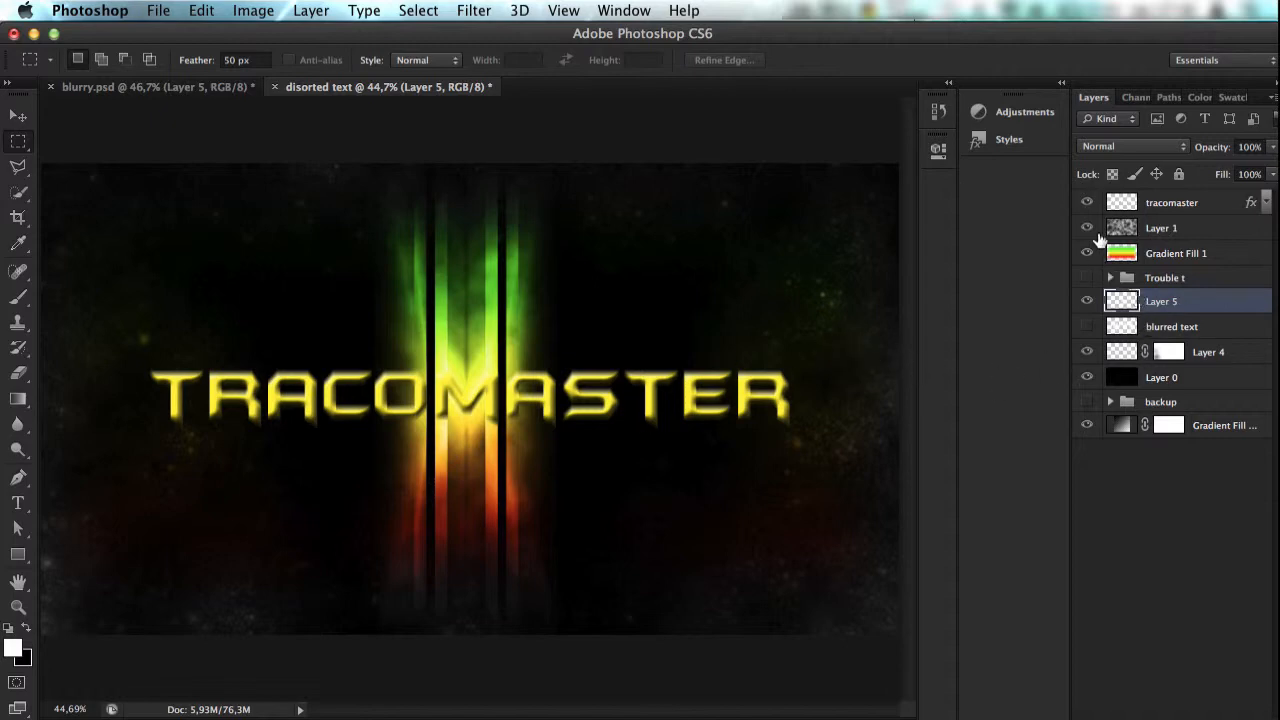
click(1180, 204)
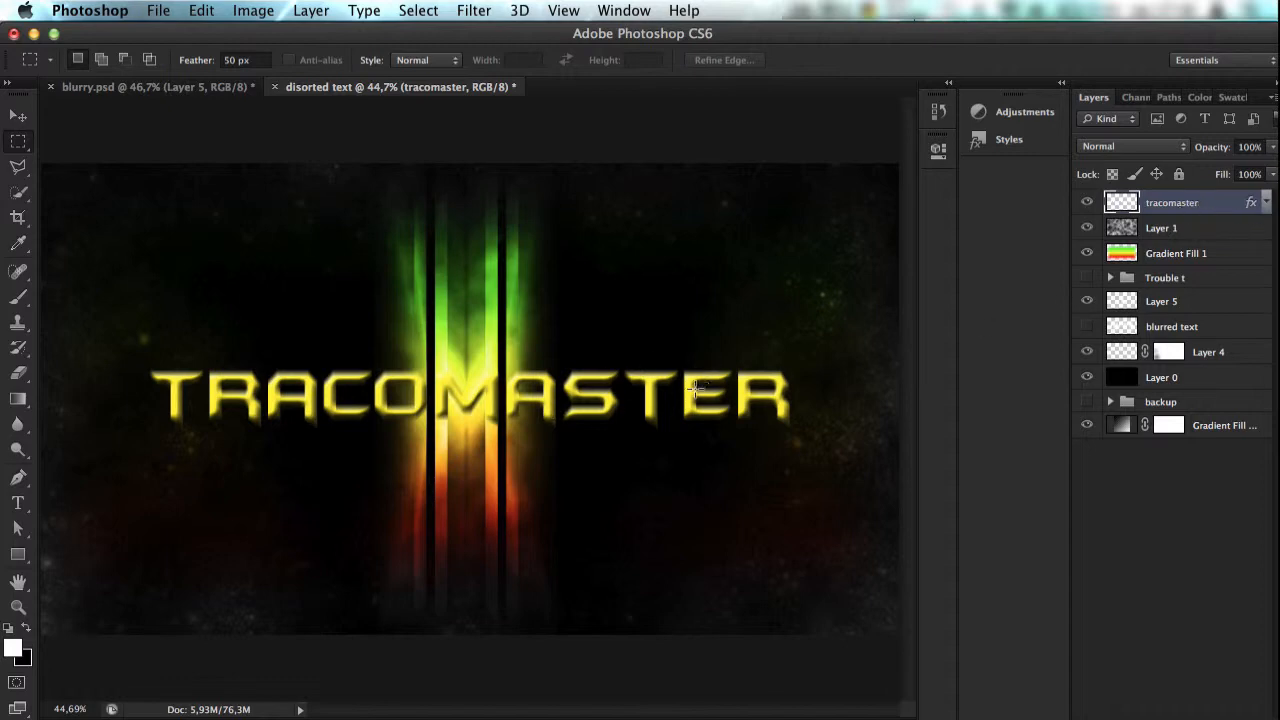
click(1087, 278)
click(1087, 333)
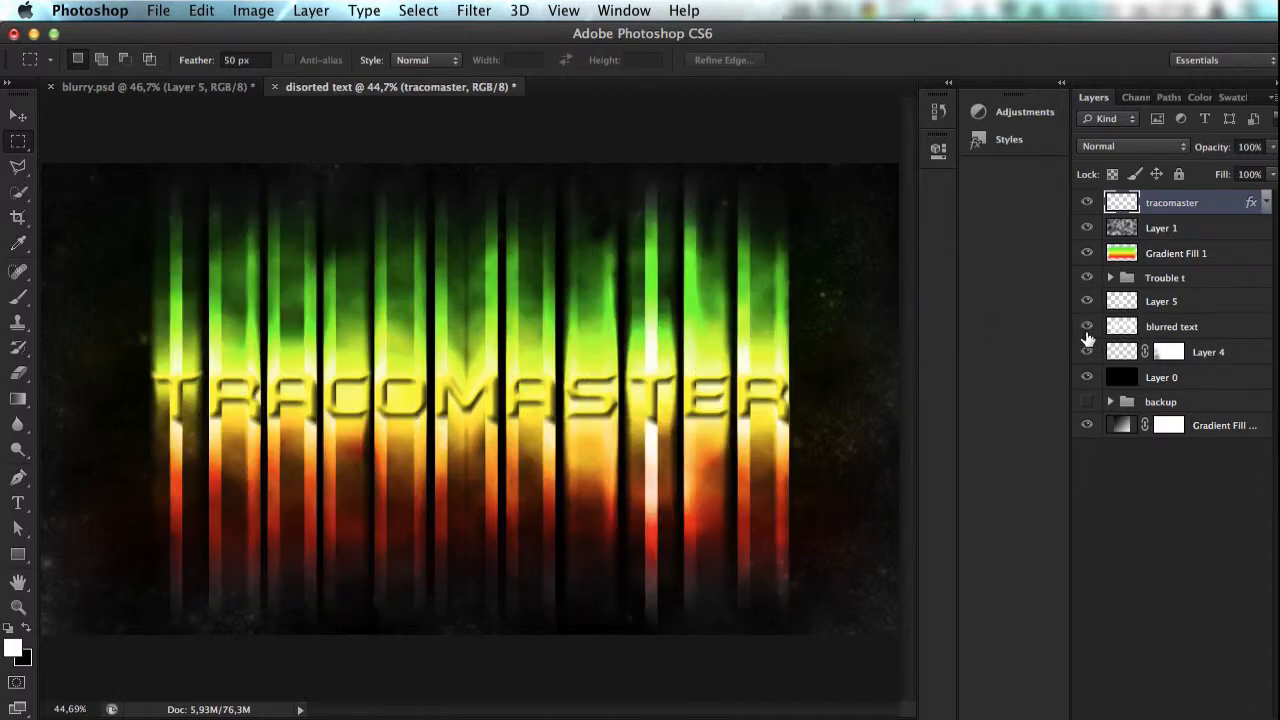